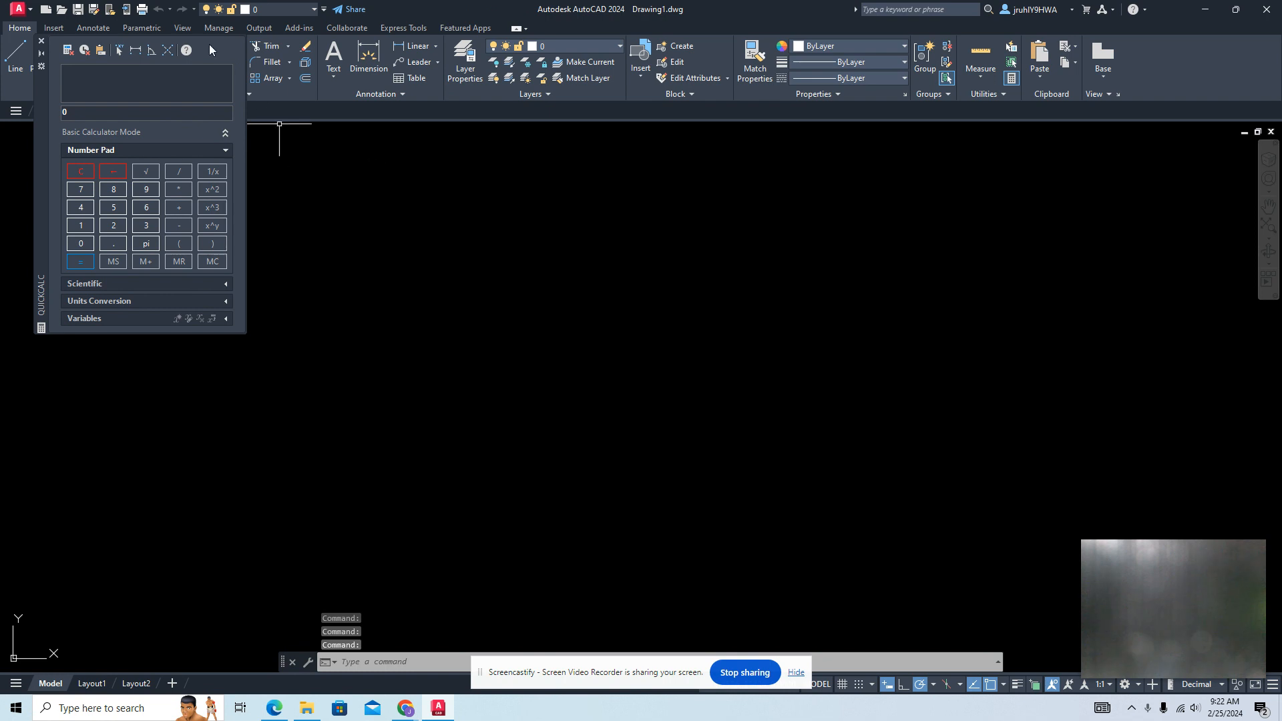
# - Close the QuickCalc calculator and turn on the drawing grid
pyautogui.click(41, 40)
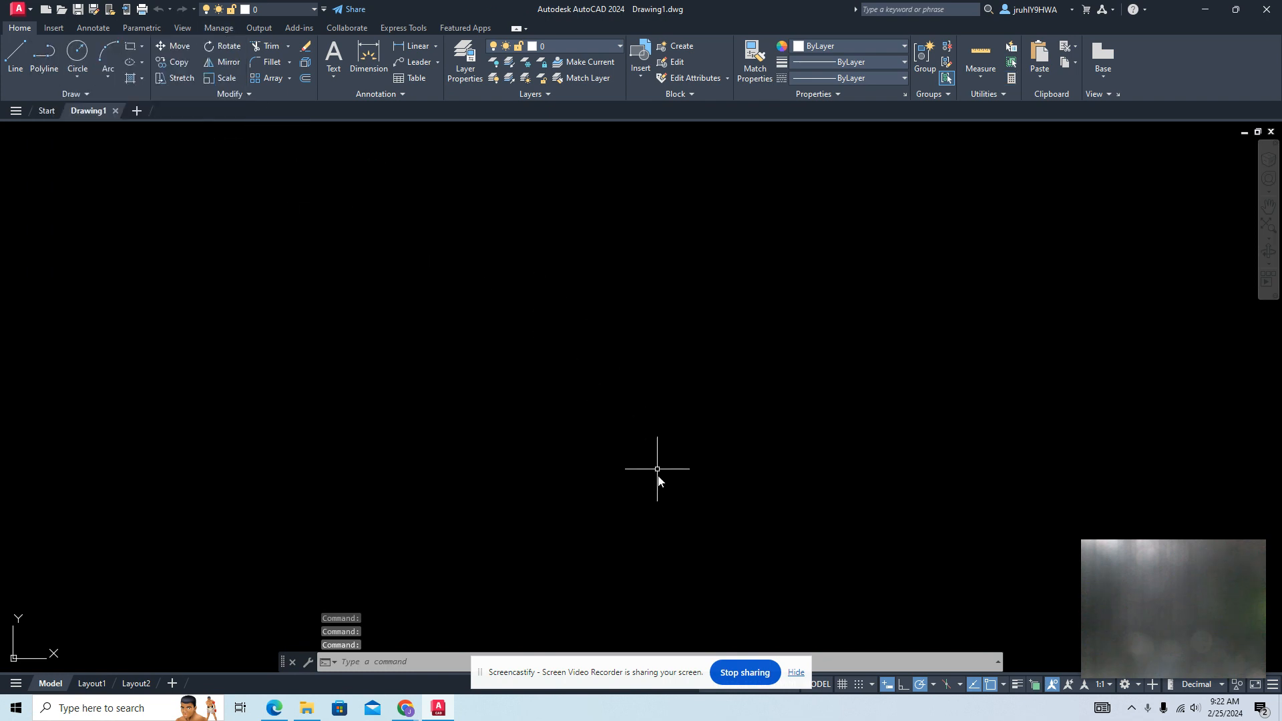
pyautogui.scroll(-2, 484, 475)
pyautogui.scroll(1, 484, 474)
pyautogui.click(844, 685)
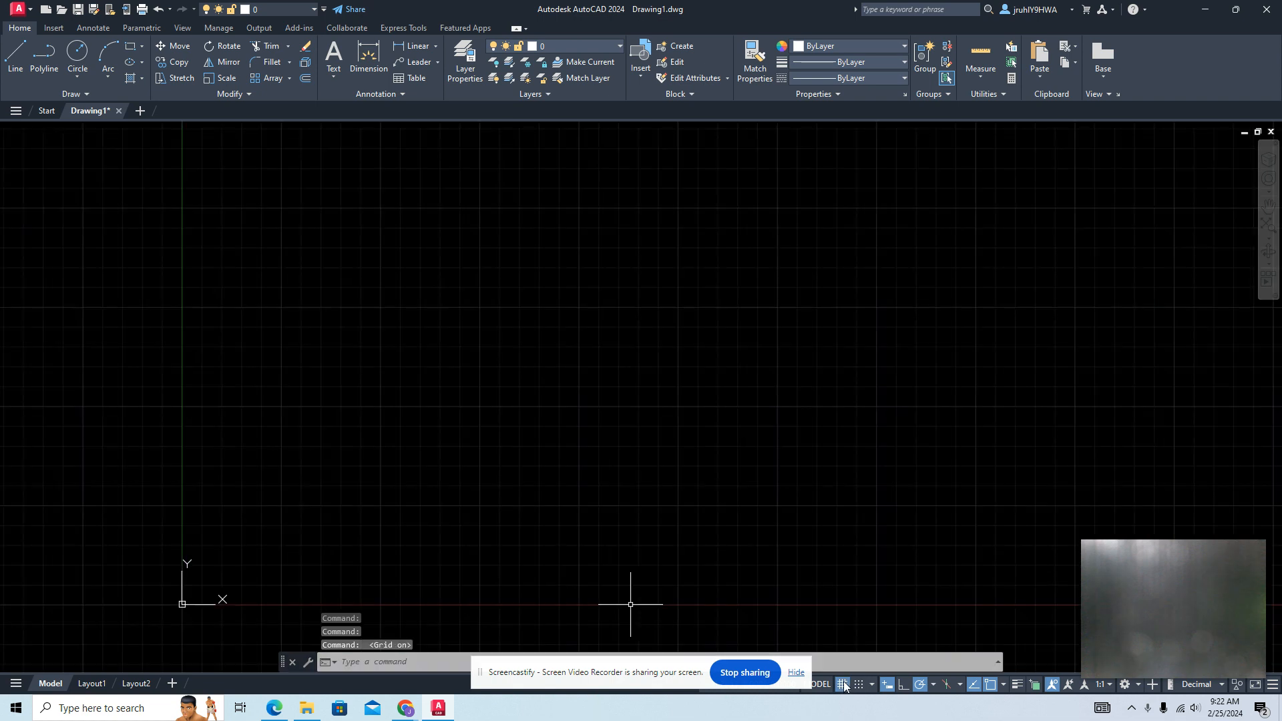
pyautogui.click(796, 673)
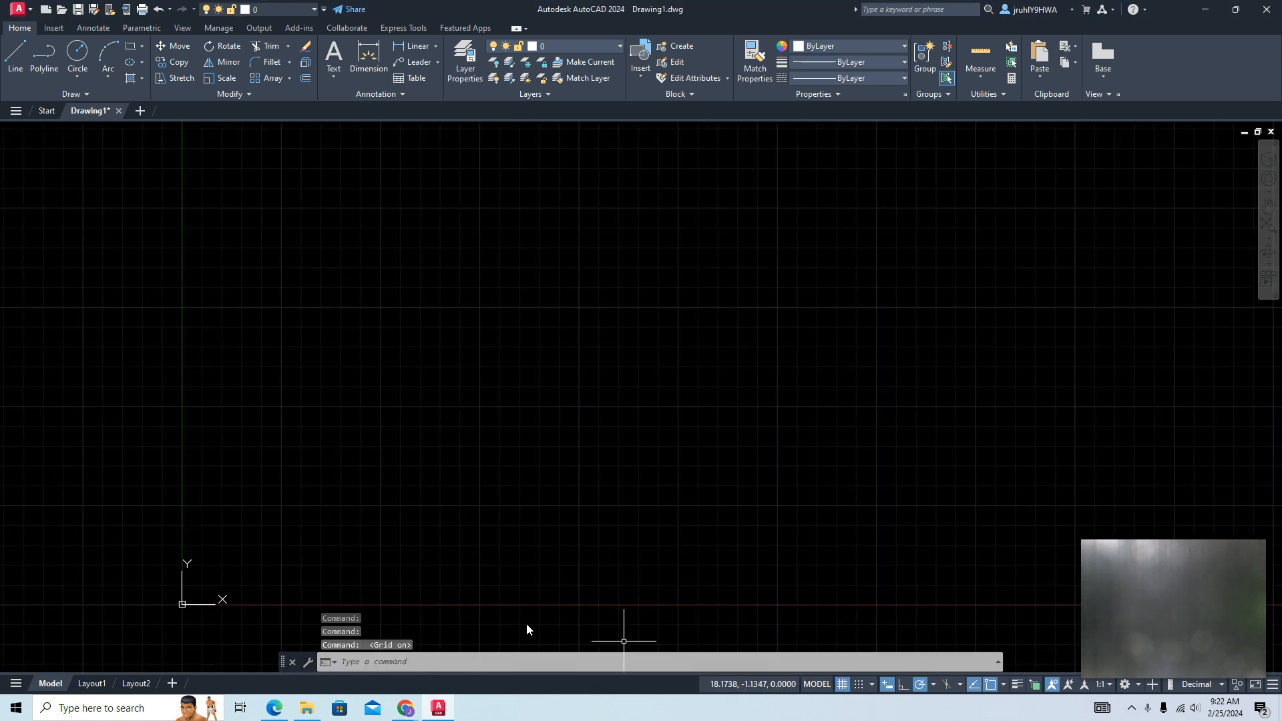
pyautogui.moveTo(1243, 566)
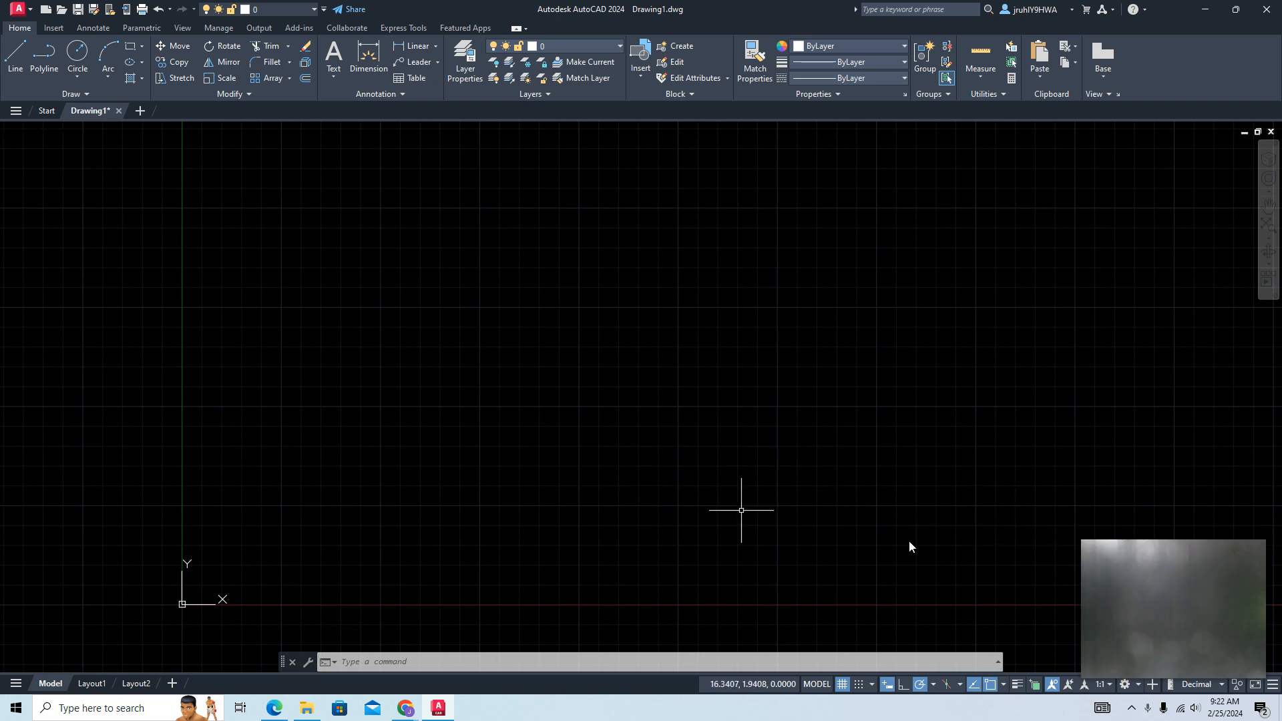
pyautogui.click(1255, 550)
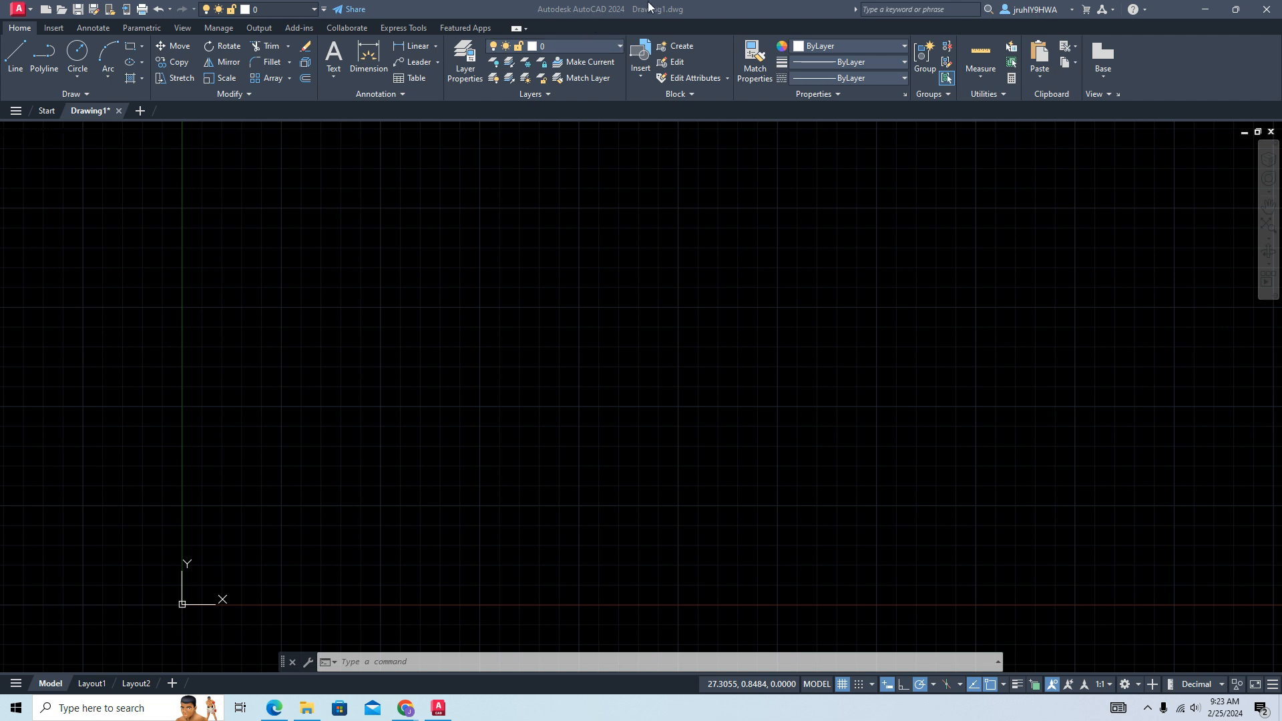
# - Create a new layer named Walls in the layer properties manager and set its color to red, index 10
pyautogui.click(613, 43)
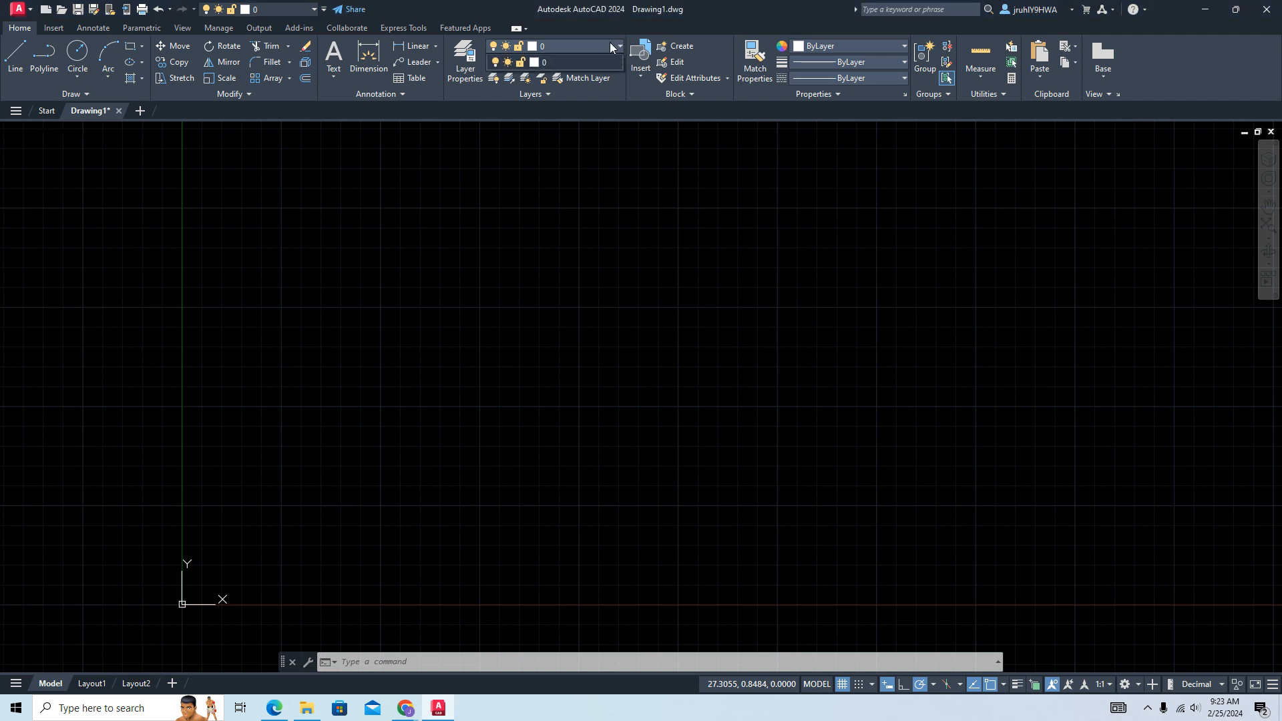
pyautogui.click(470, 59)
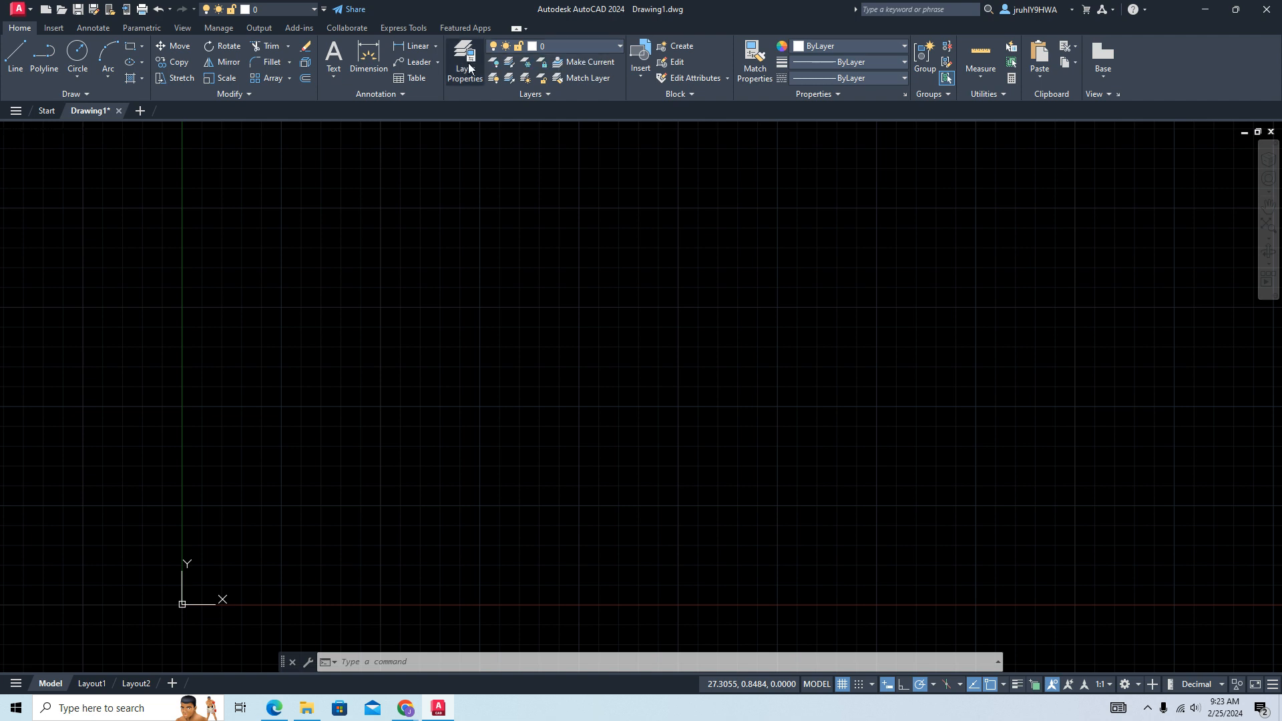
pyautogui.click(470, 53)
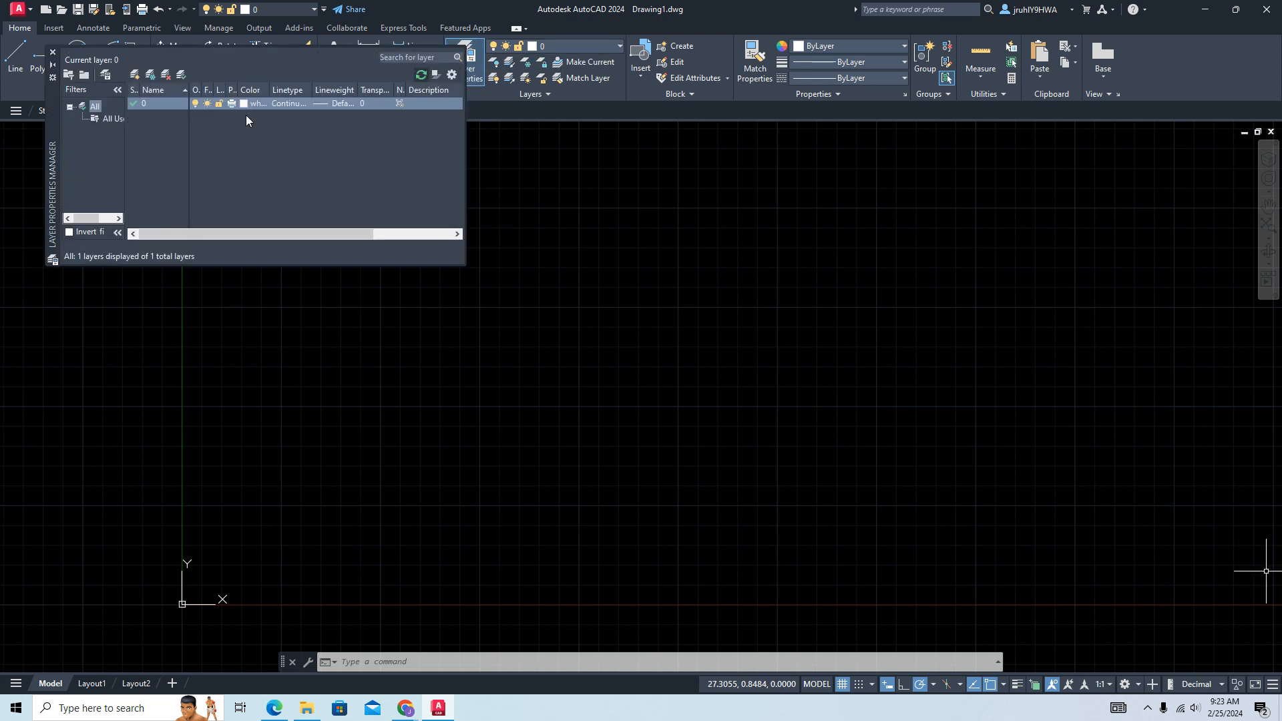
pyautogui.click(134, 75)
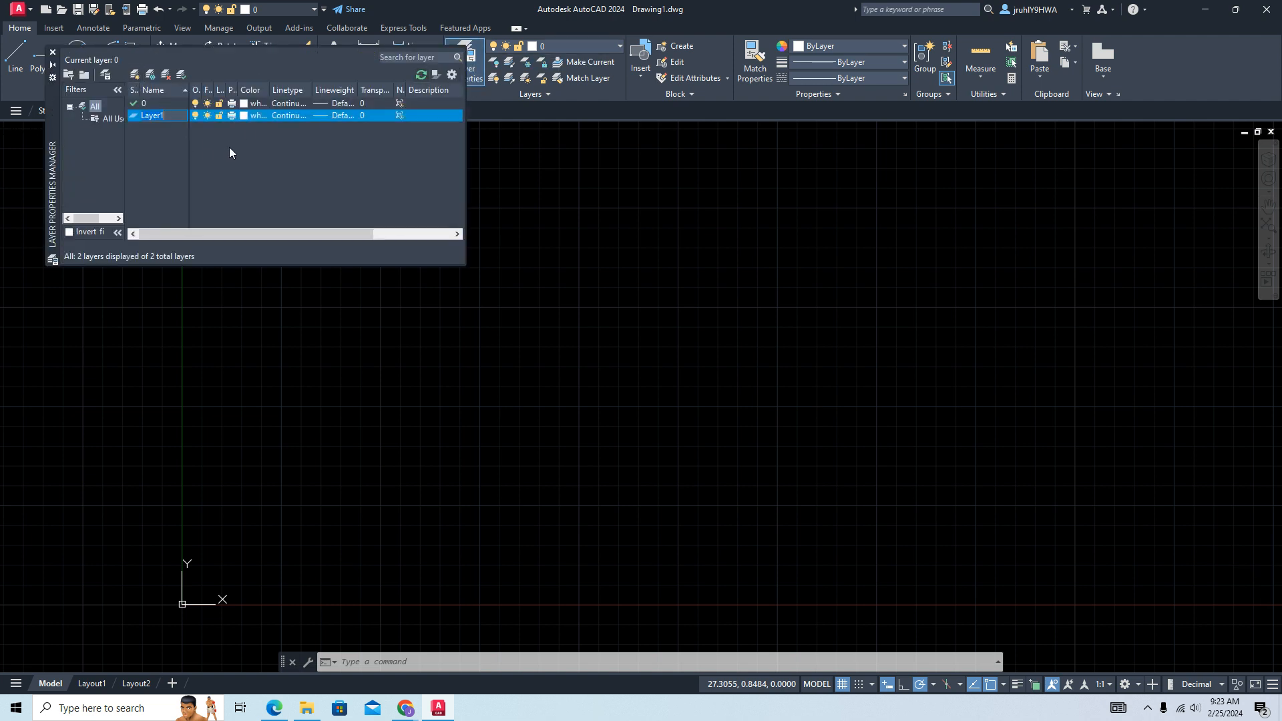
pyautogui.write('Walls')
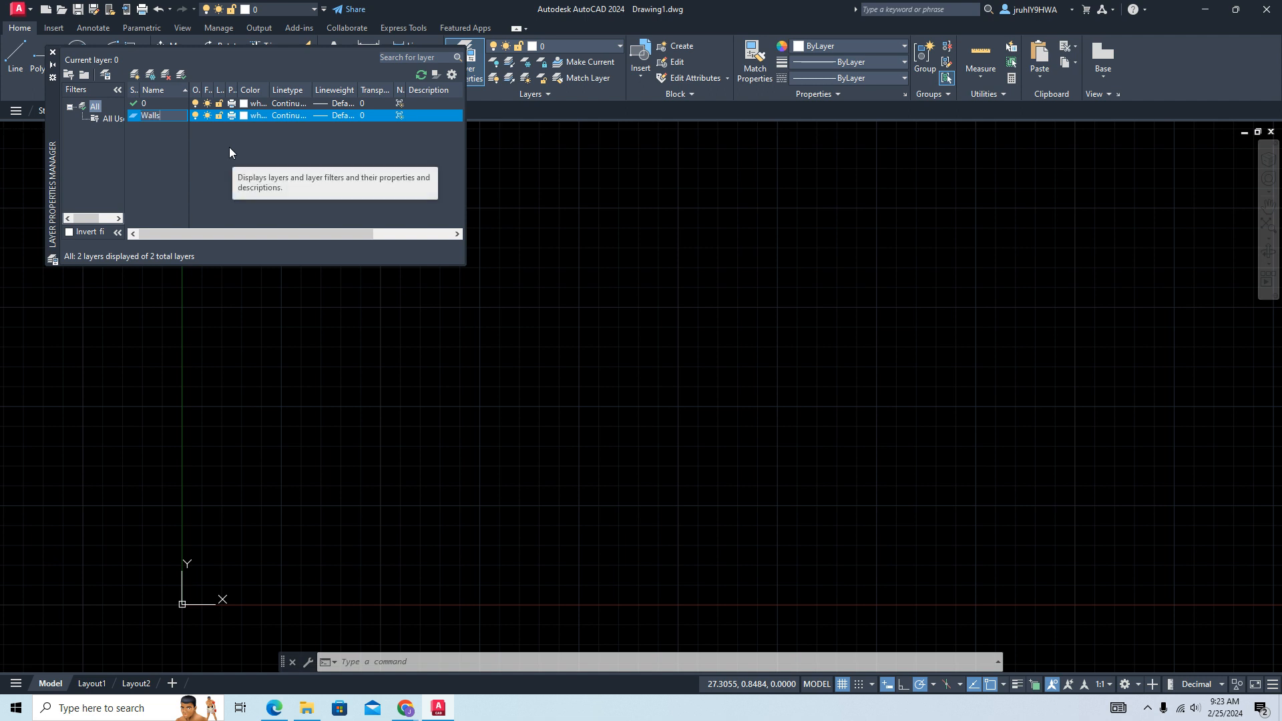
pyautogui.click(245, 115)
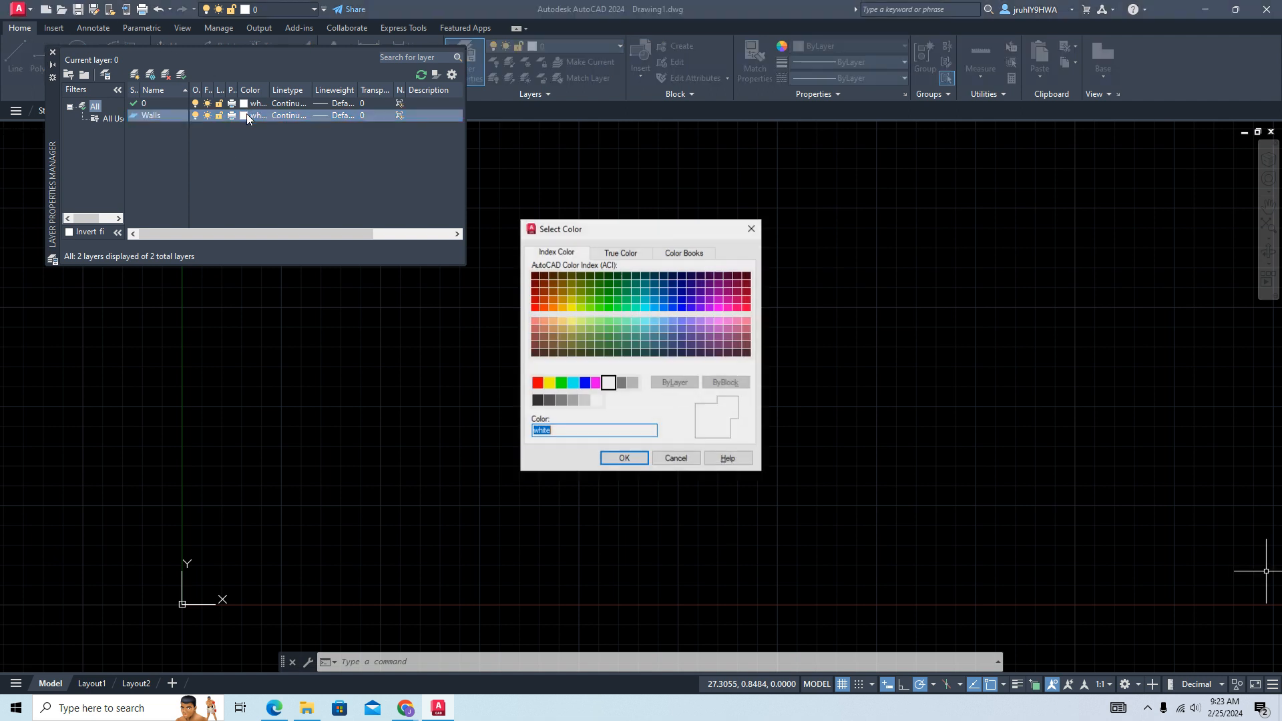
pyautogui.click(534, 307)
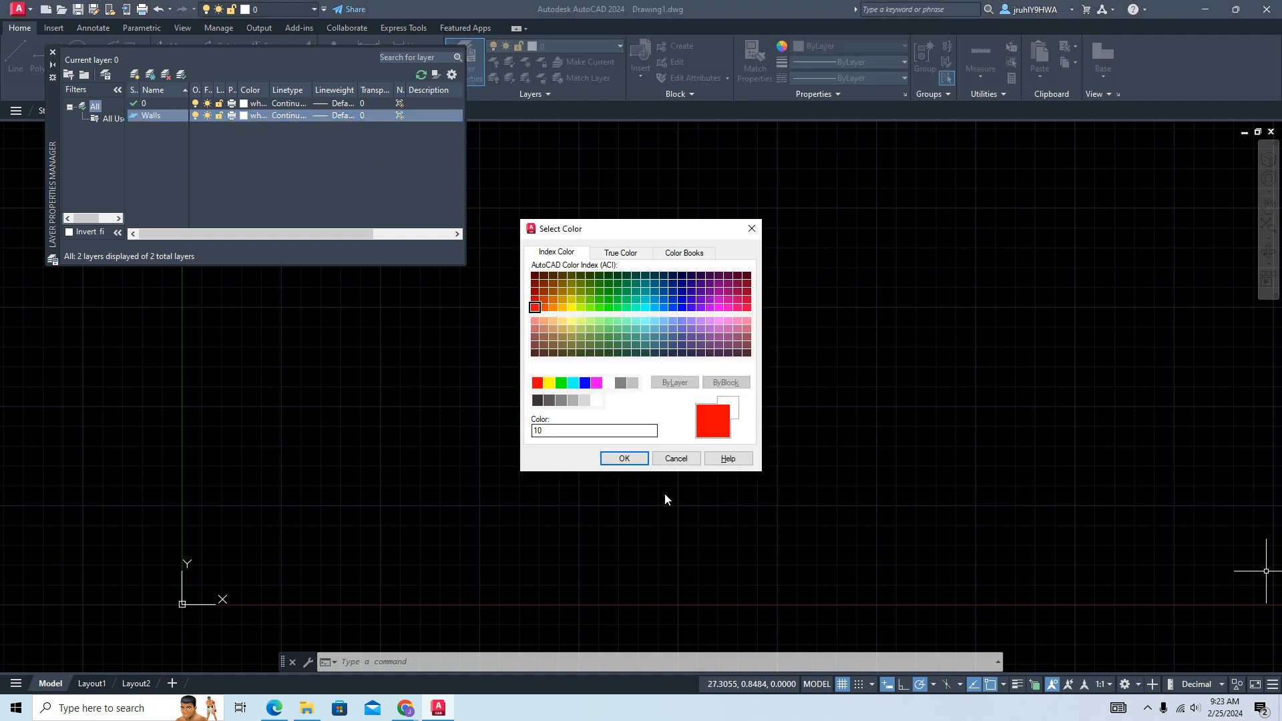
pyautogui.click(623, 457)
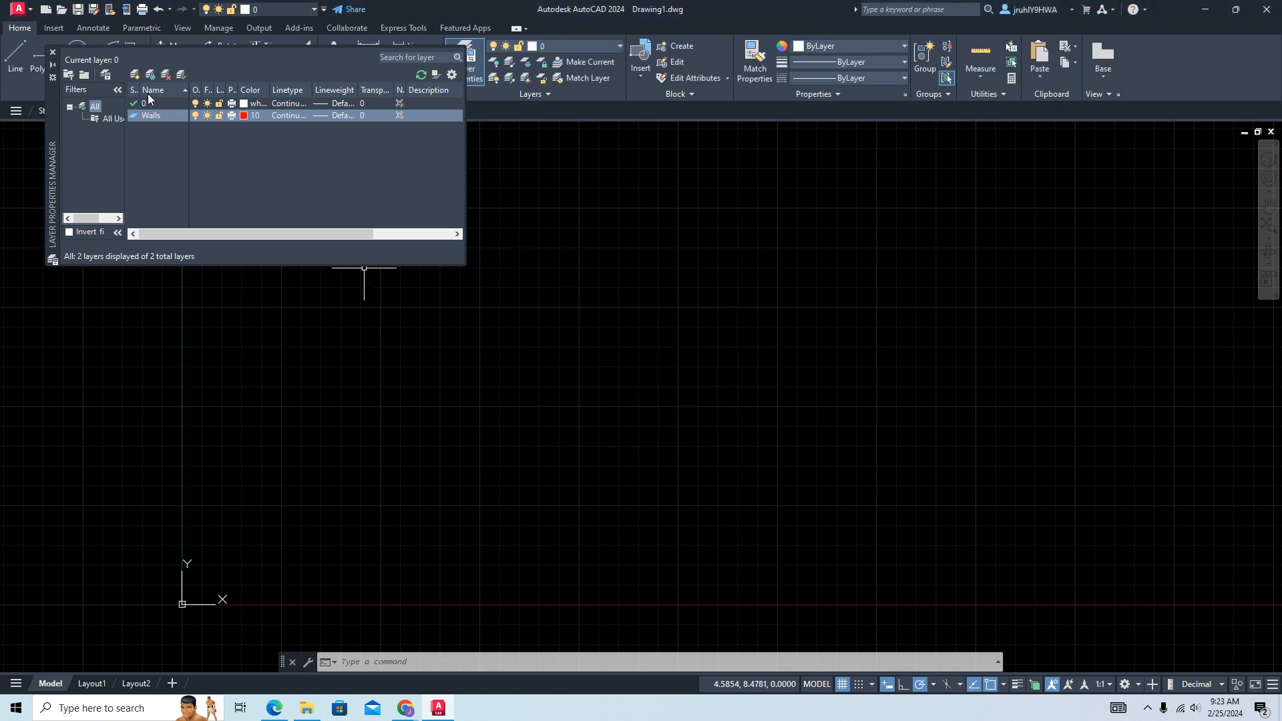
# - Create a new layer named Windows and set its color to dark green, index 96
pyautogui.click(136, 74)
pyautogui.write('Windows')
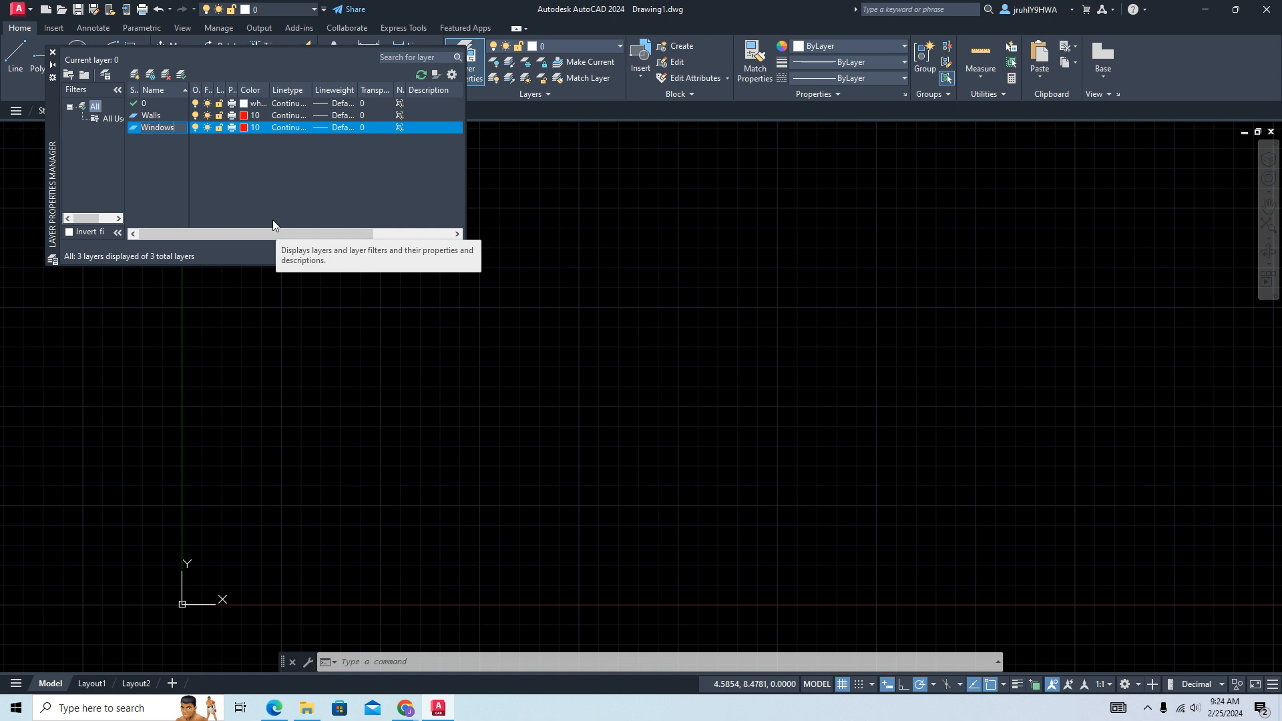
pyautogui.click(250, 128)
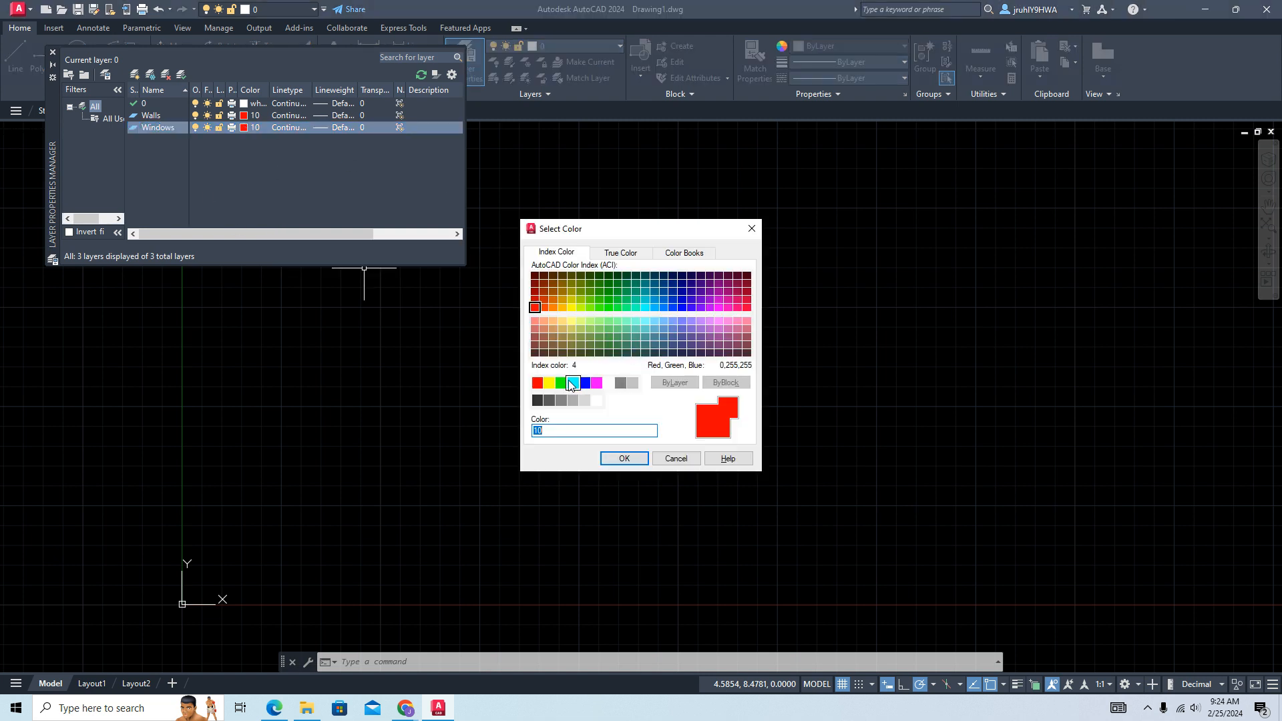
pyautogui.click(564, 384)
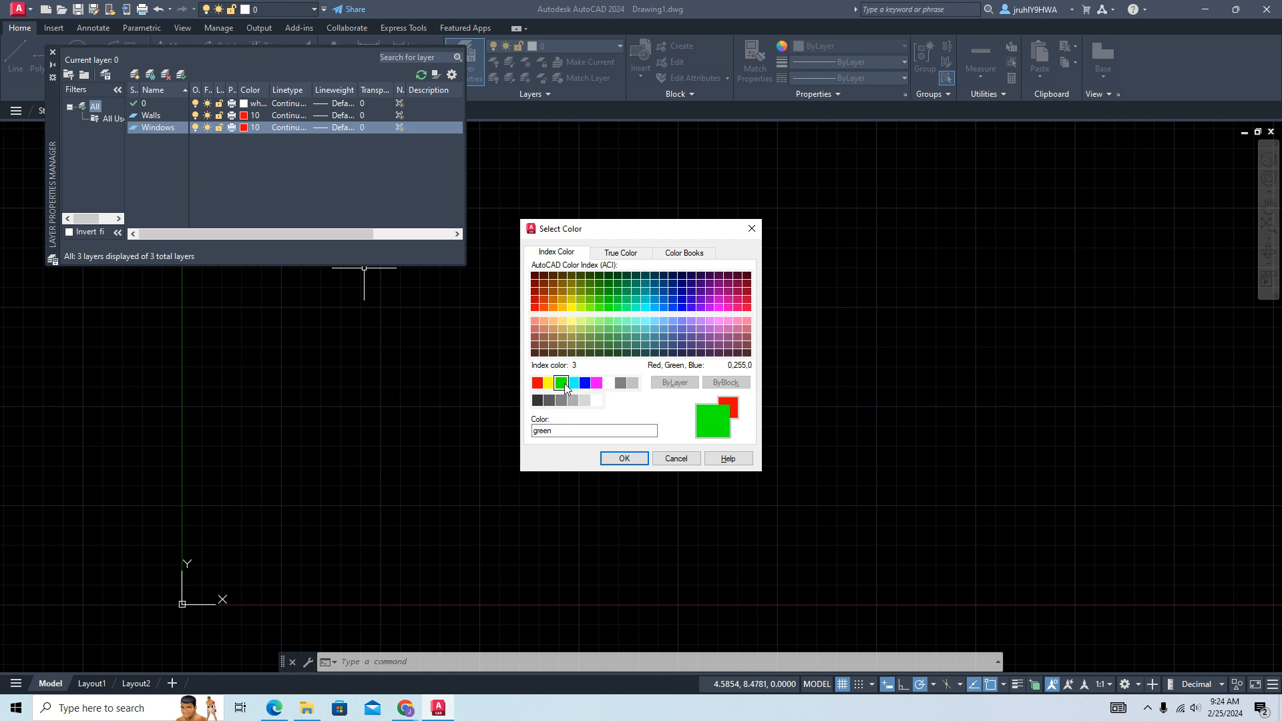
pyautogui.click(609, 284)
pyautogui.click(625, 459)
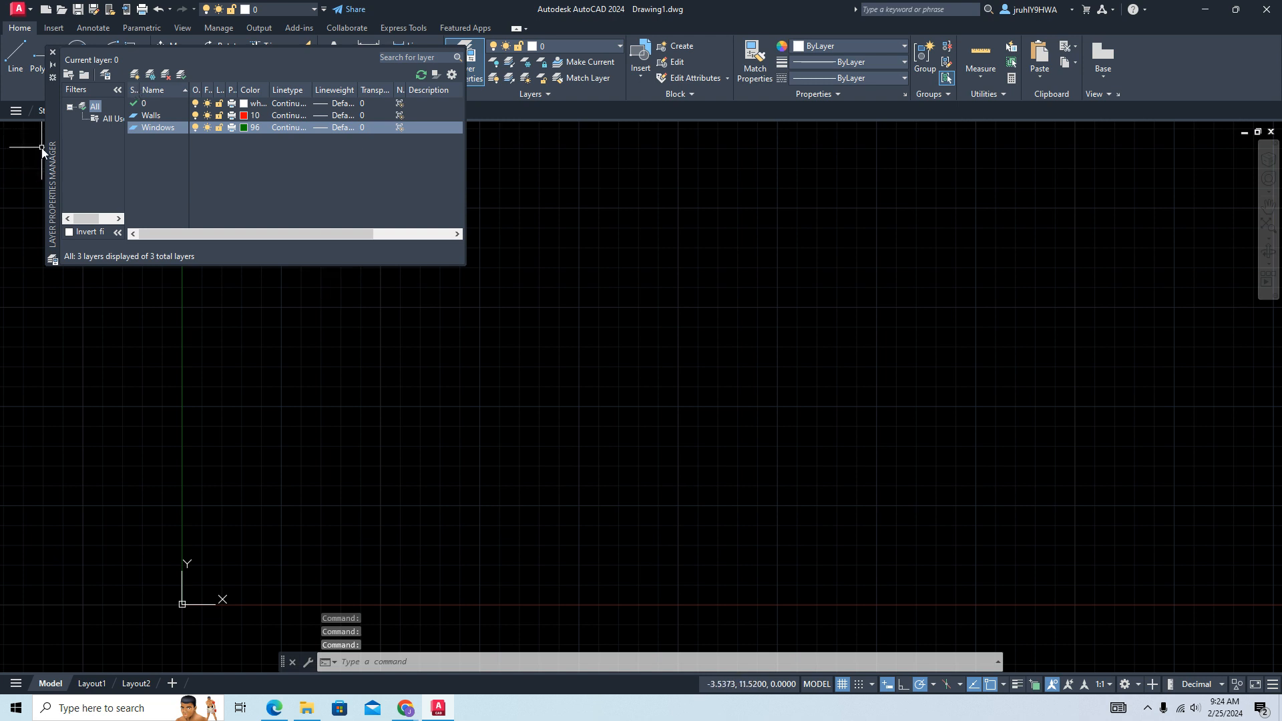
# - Create a new layer named doors and set its color to brown, index 46
pyautogui.click(135, 74)
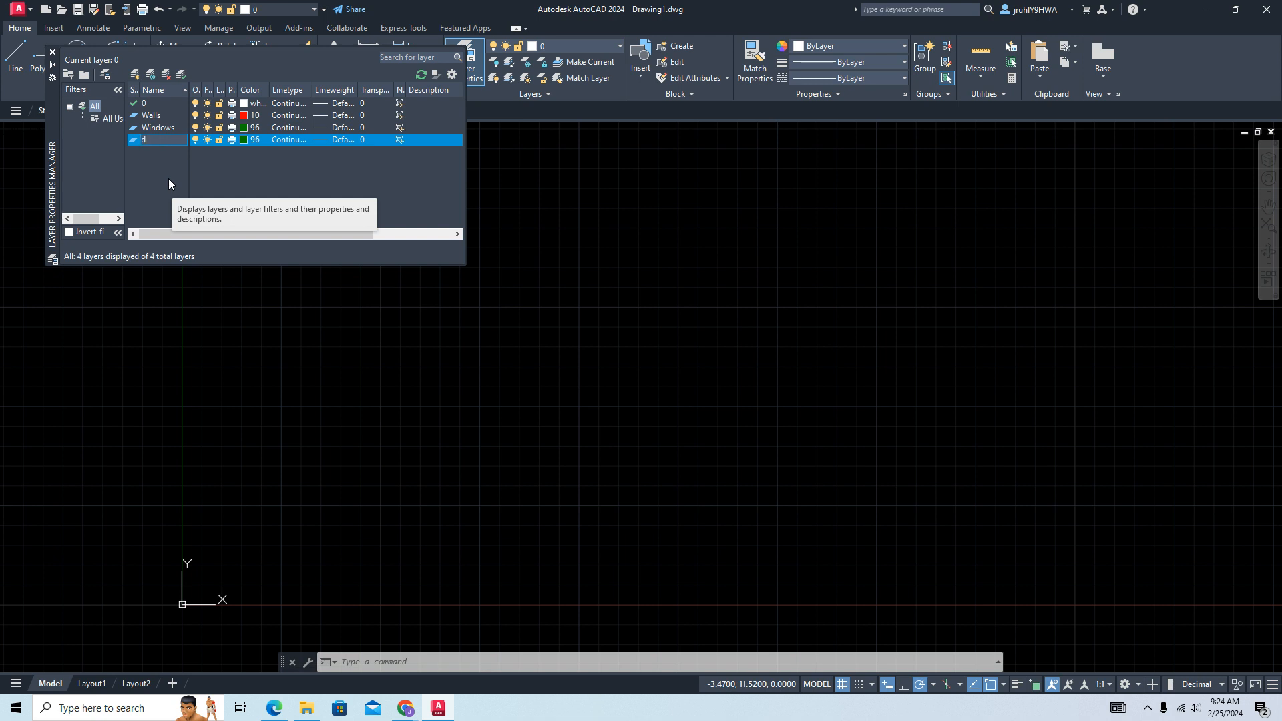
pyautogui.write('s')
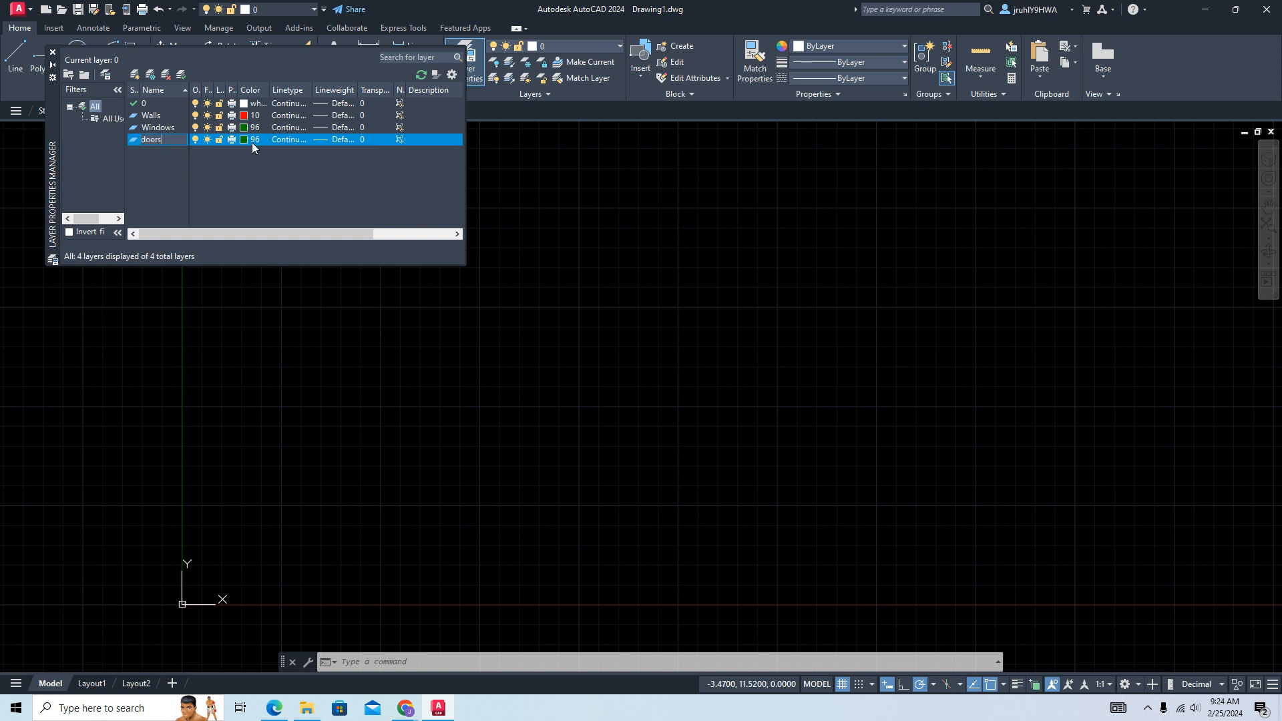
pyautogui.click(244, 139)
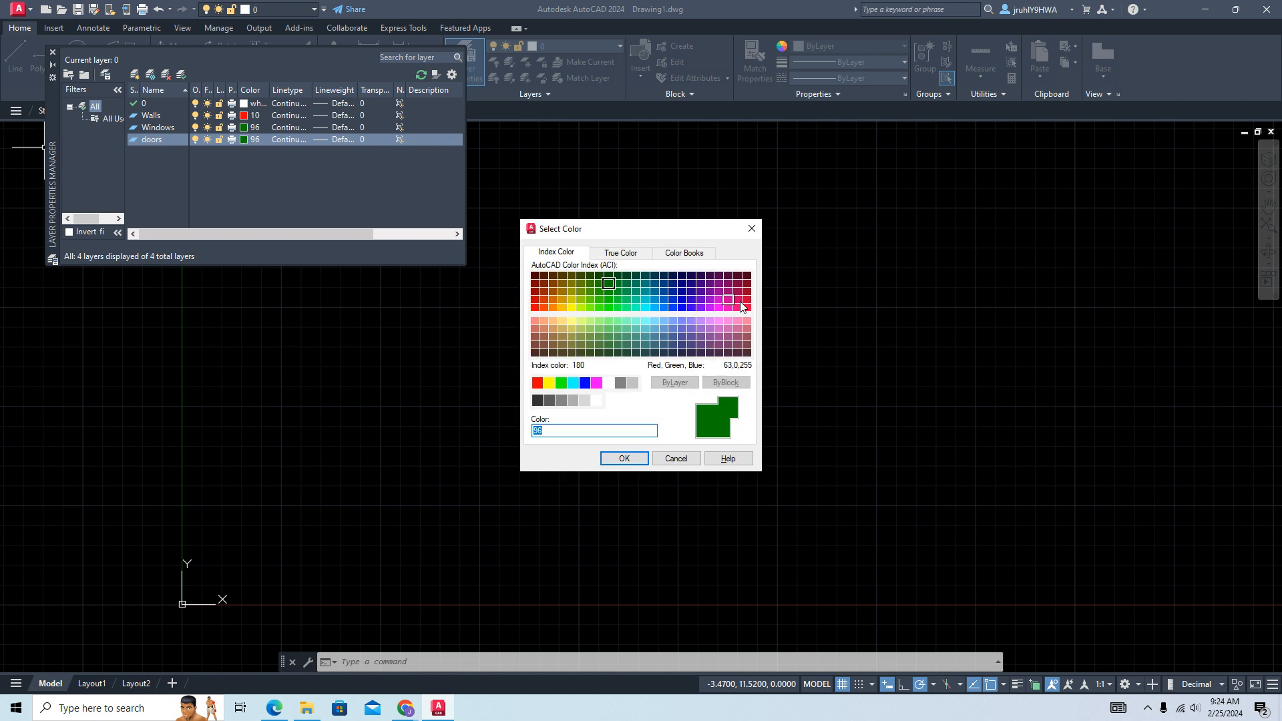
pyautogui.click(562, 284)
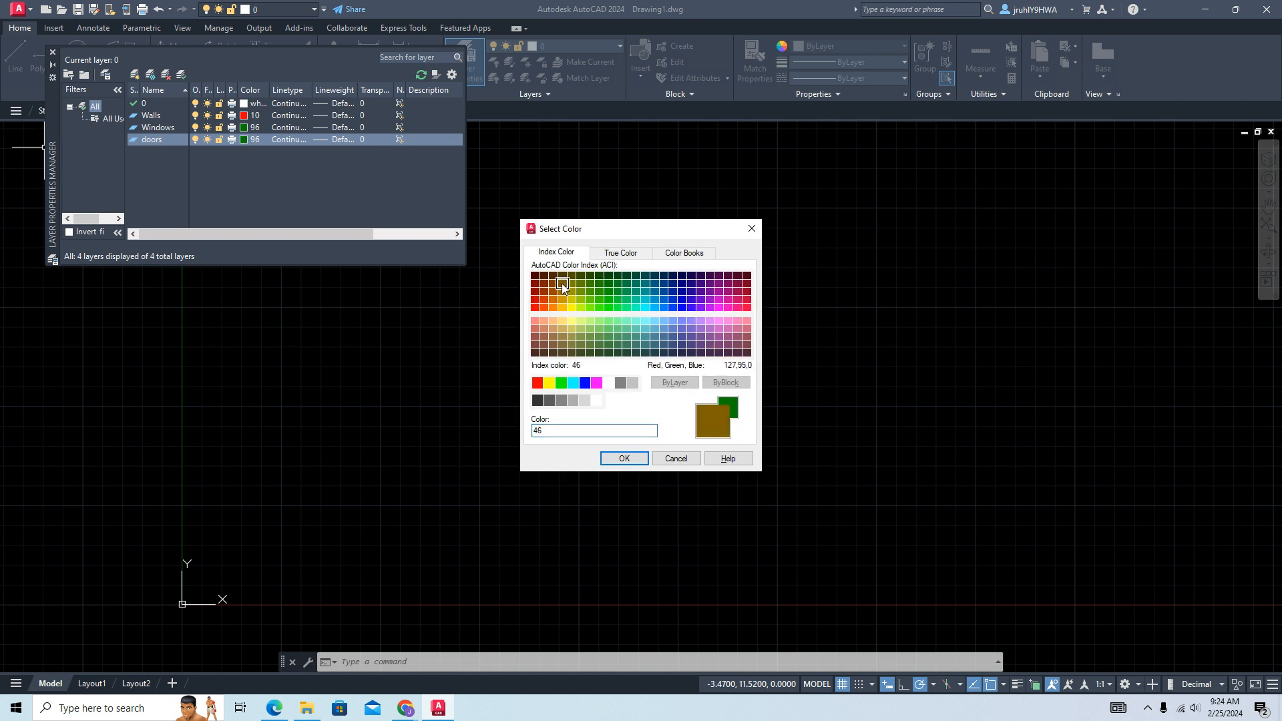
pyautogui.click(624, 458)
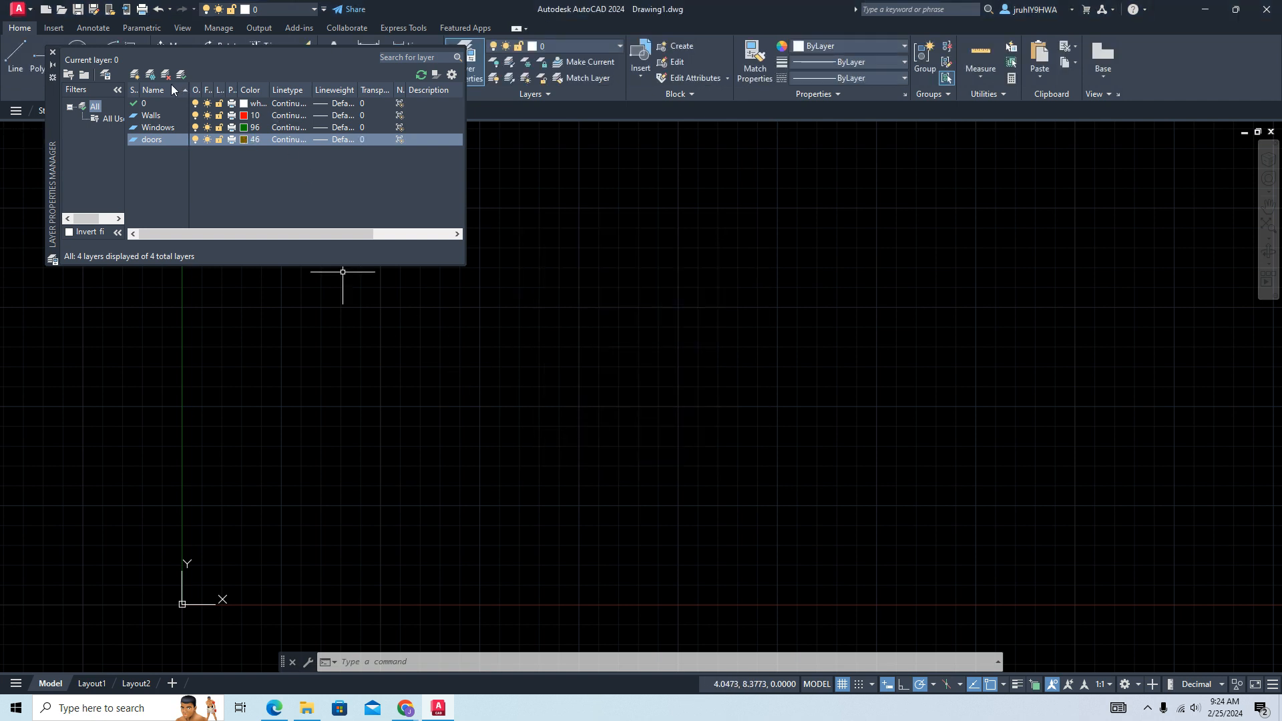
# - Create a new layer named ClosetRods and set its color to purple, index 214
pyautogui.click(134, 75)
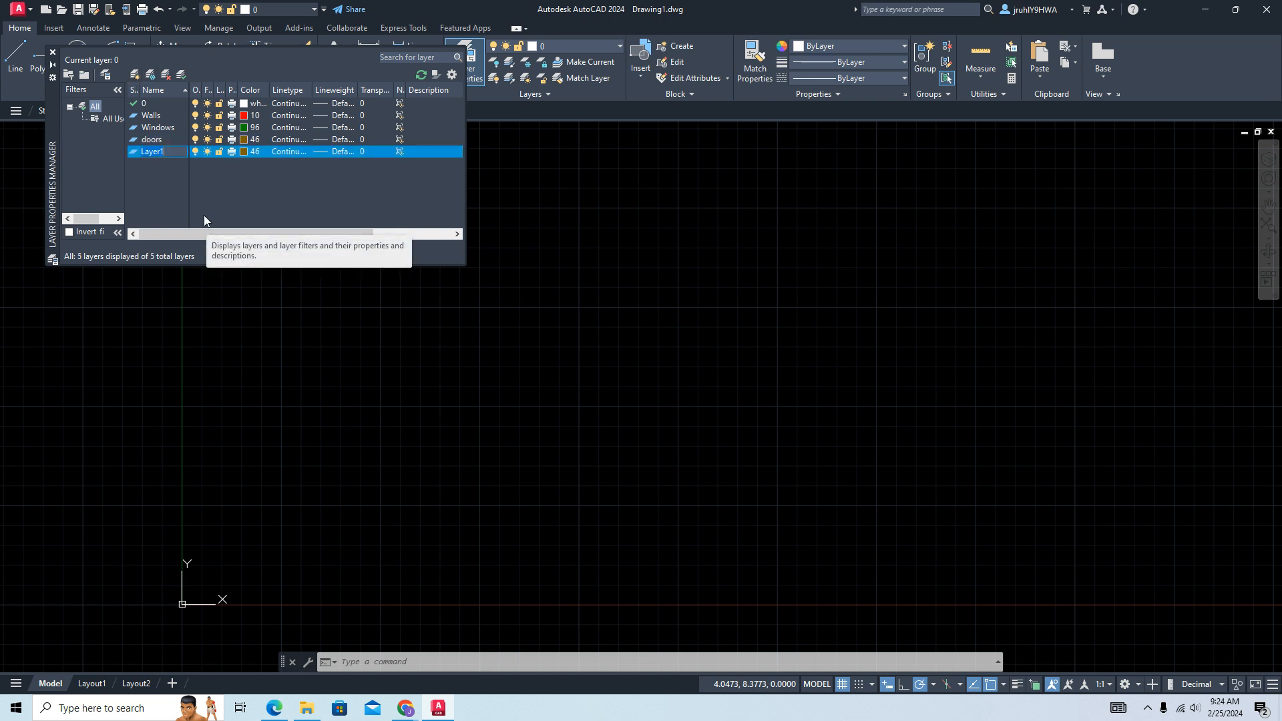
pyautogui.write('ClosetRods')
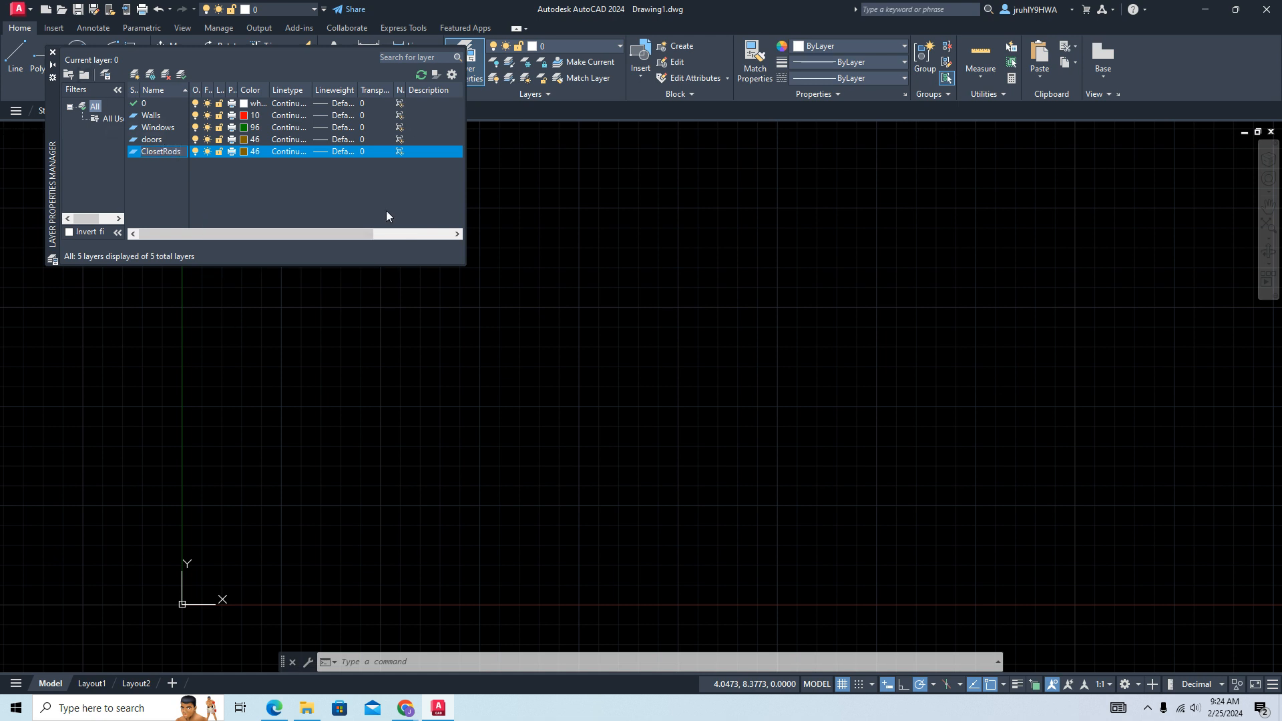
pyautogui.click(246, 151)
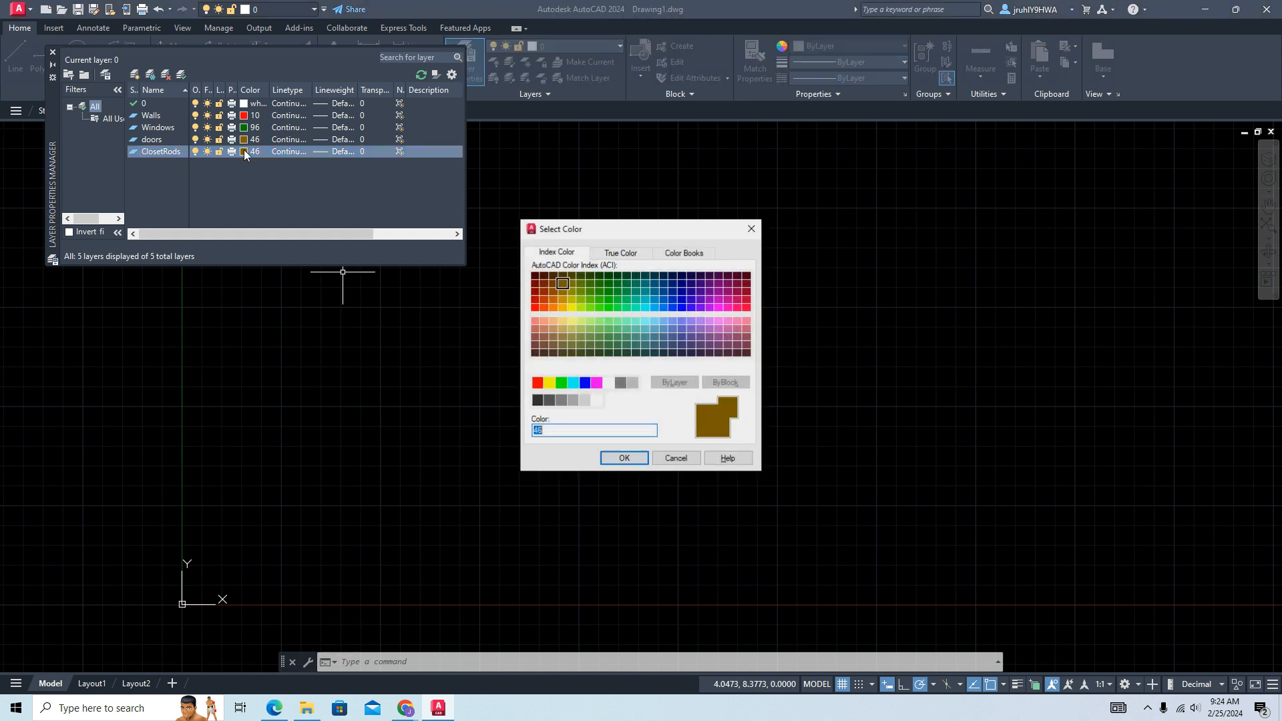
pyautogui.click(719, 291)
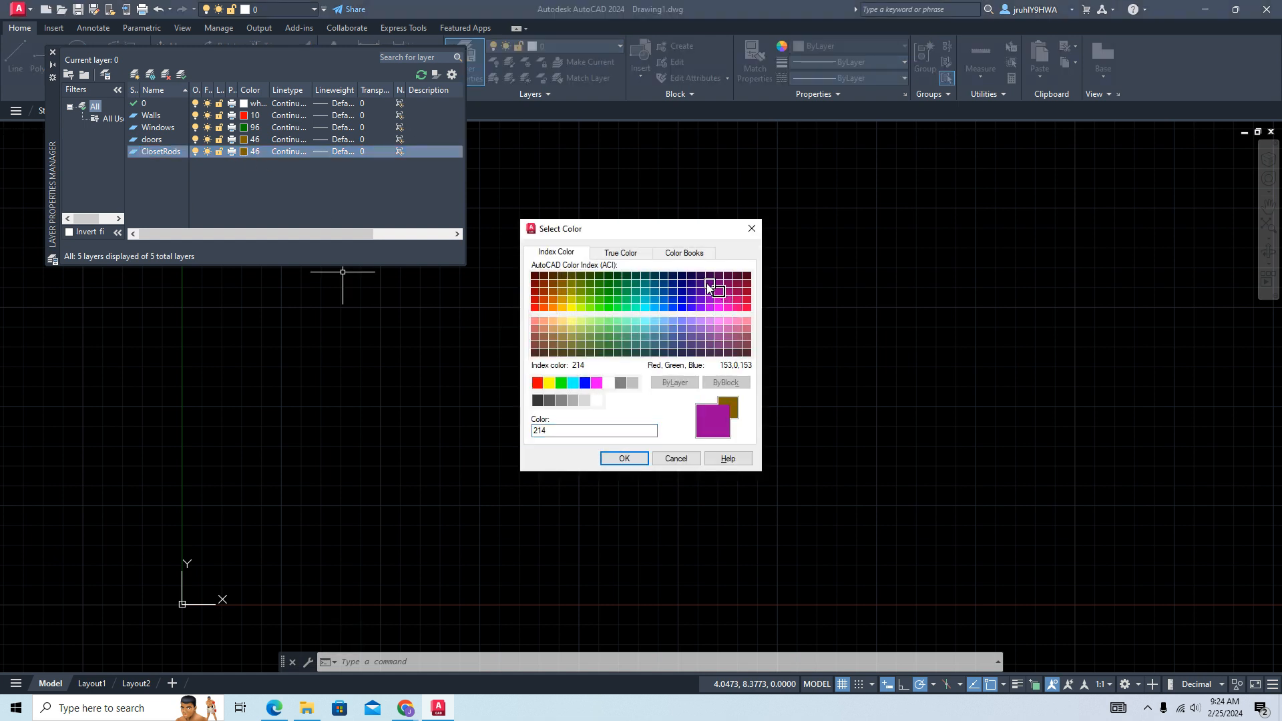
pyautogui.click(624, 458)
# - Load the ACAD_ISO02W100 ISO dash linetype from acad.lin and assign it to the ClosetRods layer
pyautogui.click(302, 151)
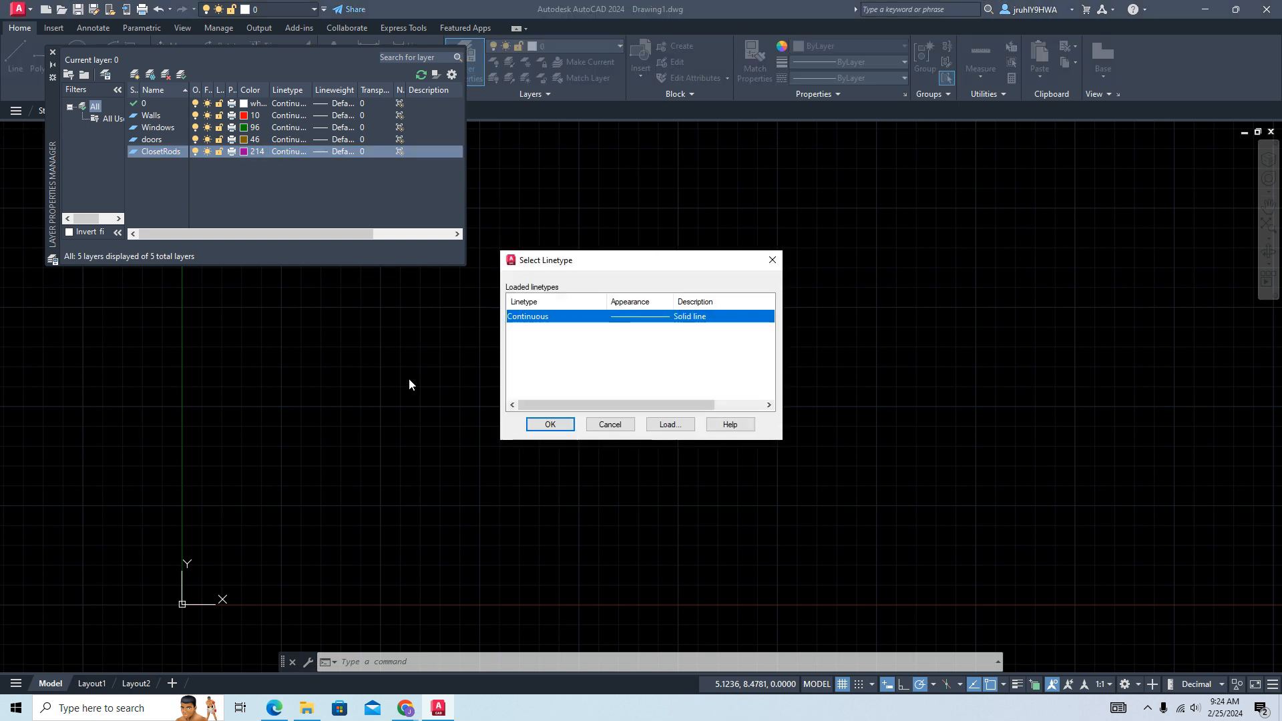
pyautogui.click(670, 425)
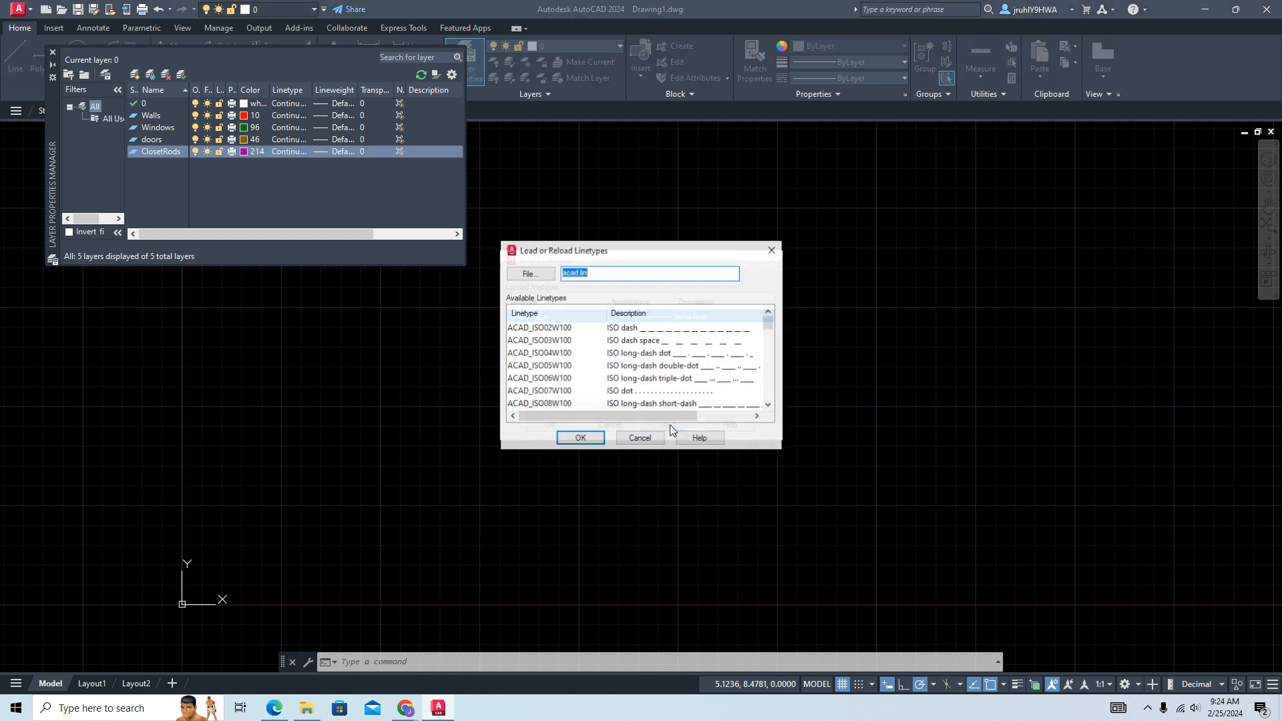
pyautogui.click(636, 331)
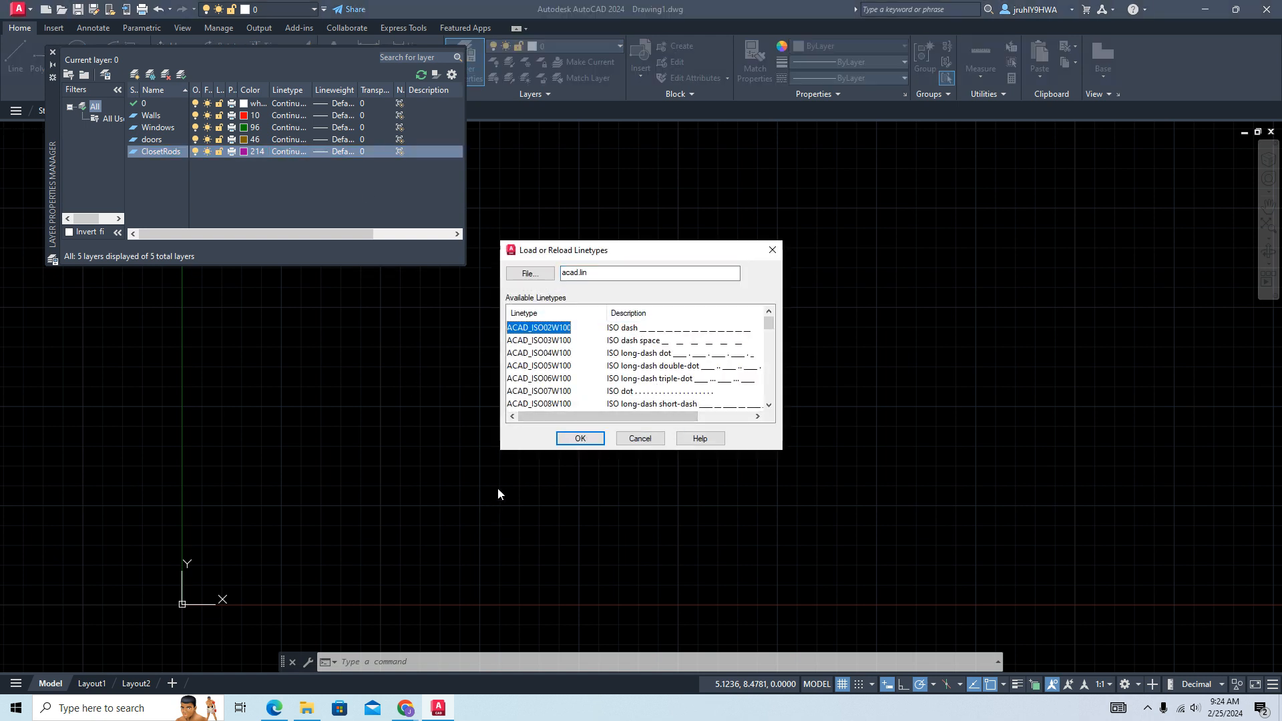
pyautogui.click(579, 438)
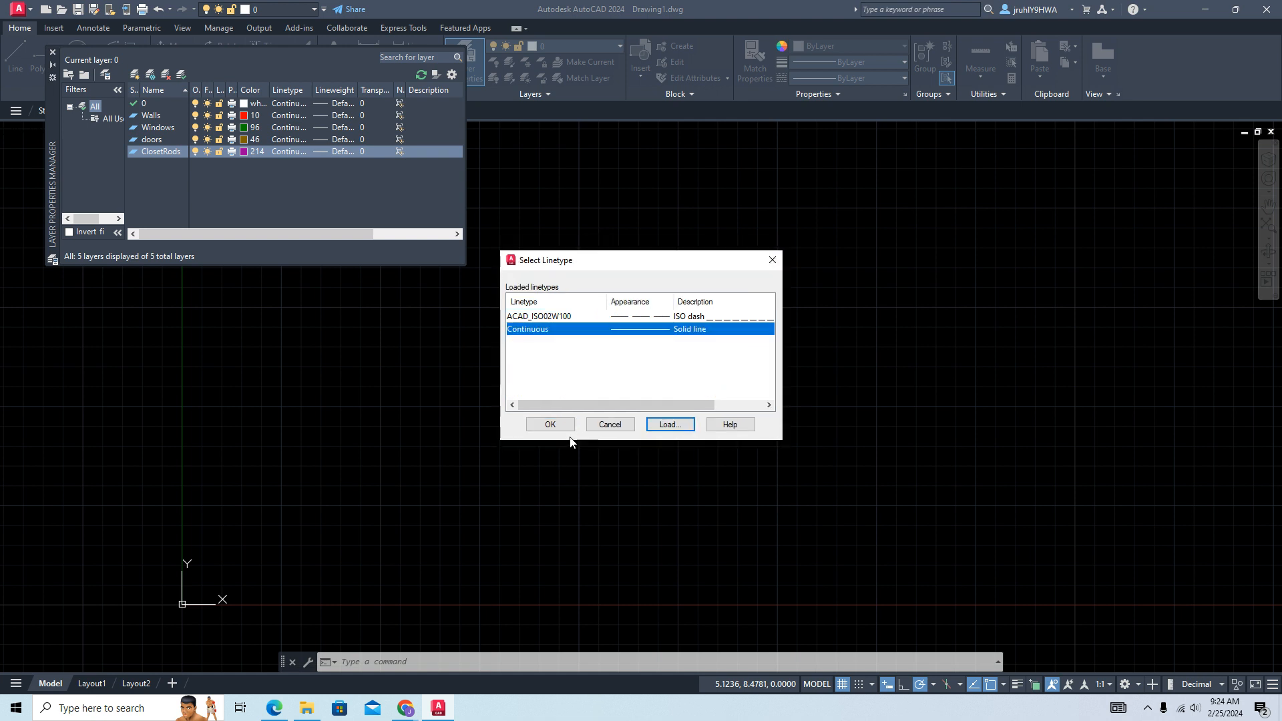
pyautogui.click(634, 317)
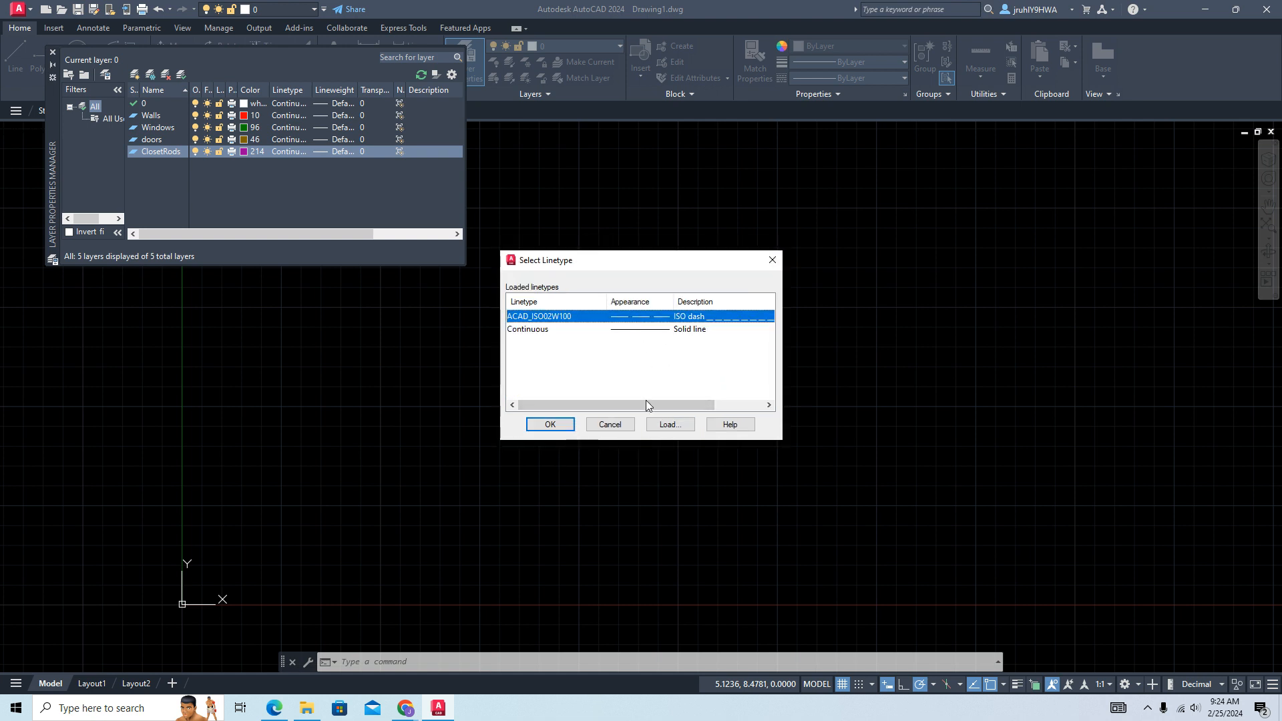
pyautogui.click(559, 423)
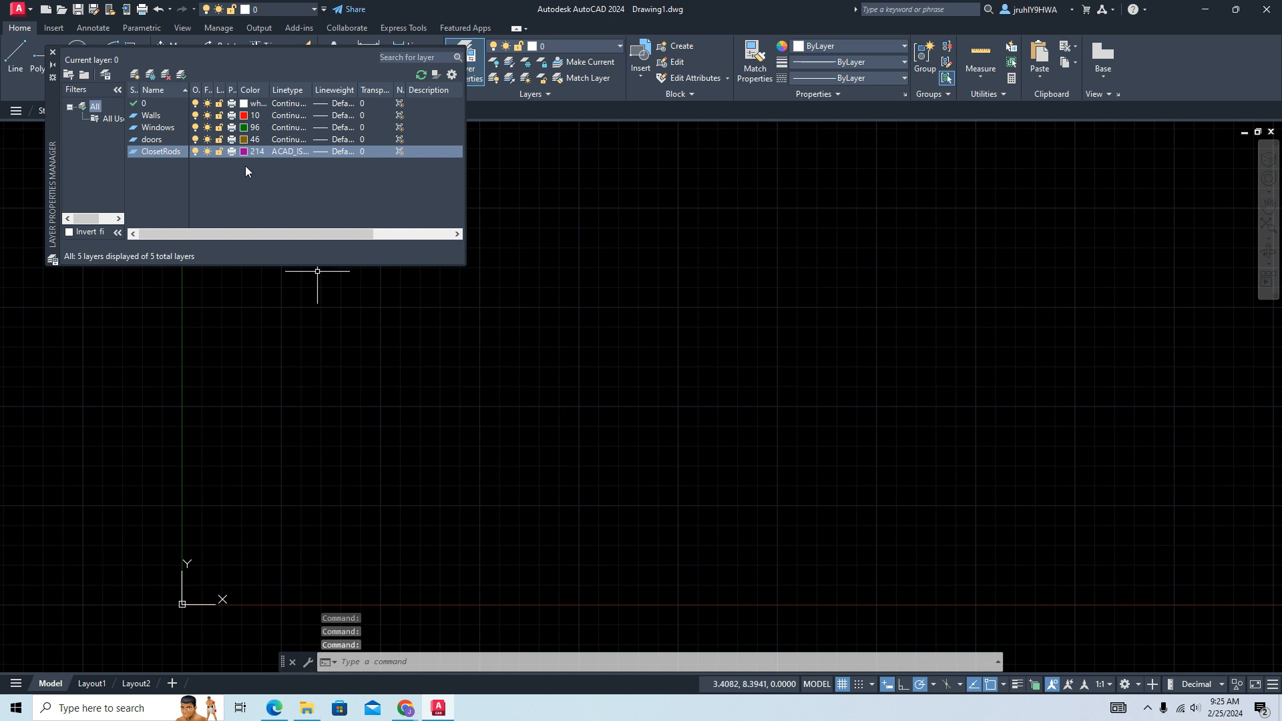
# - Recheck the ClosetRods layer's linetype selection, keeping ACAD_ISO02W100, and close the layer properties manager
pyautogui.click(293, 151)
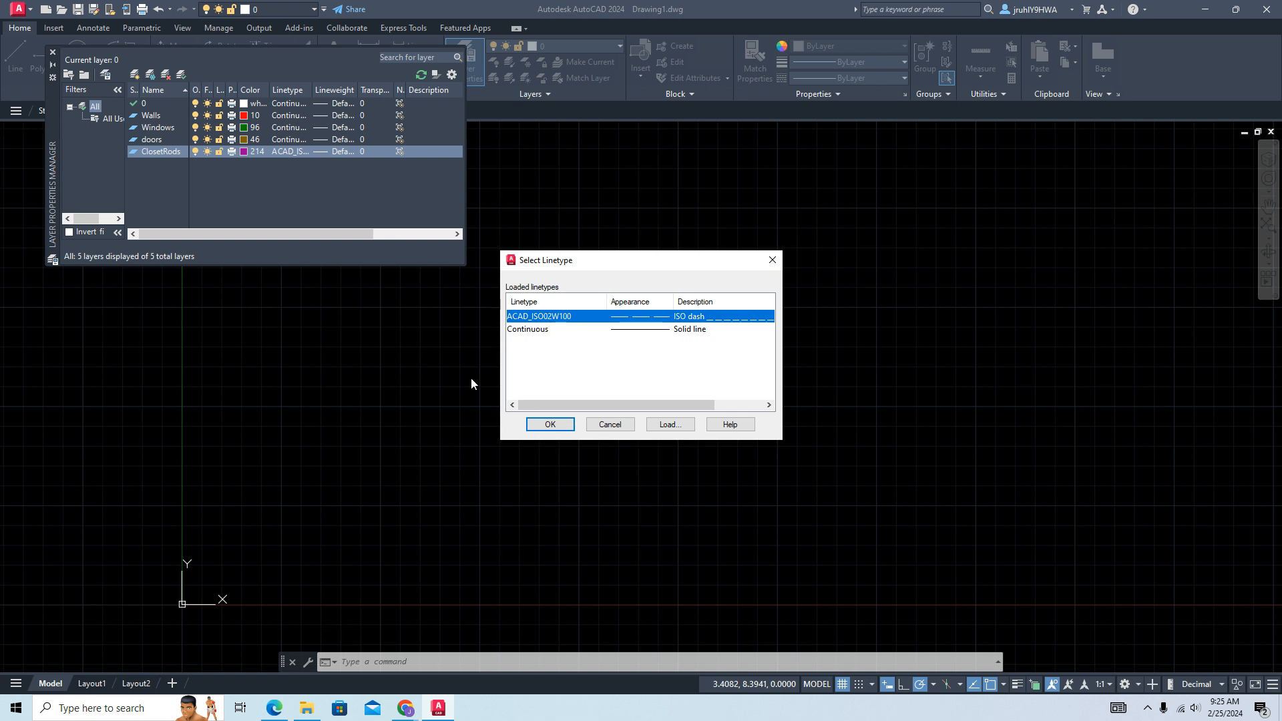
pyautogui.click(535, 420)
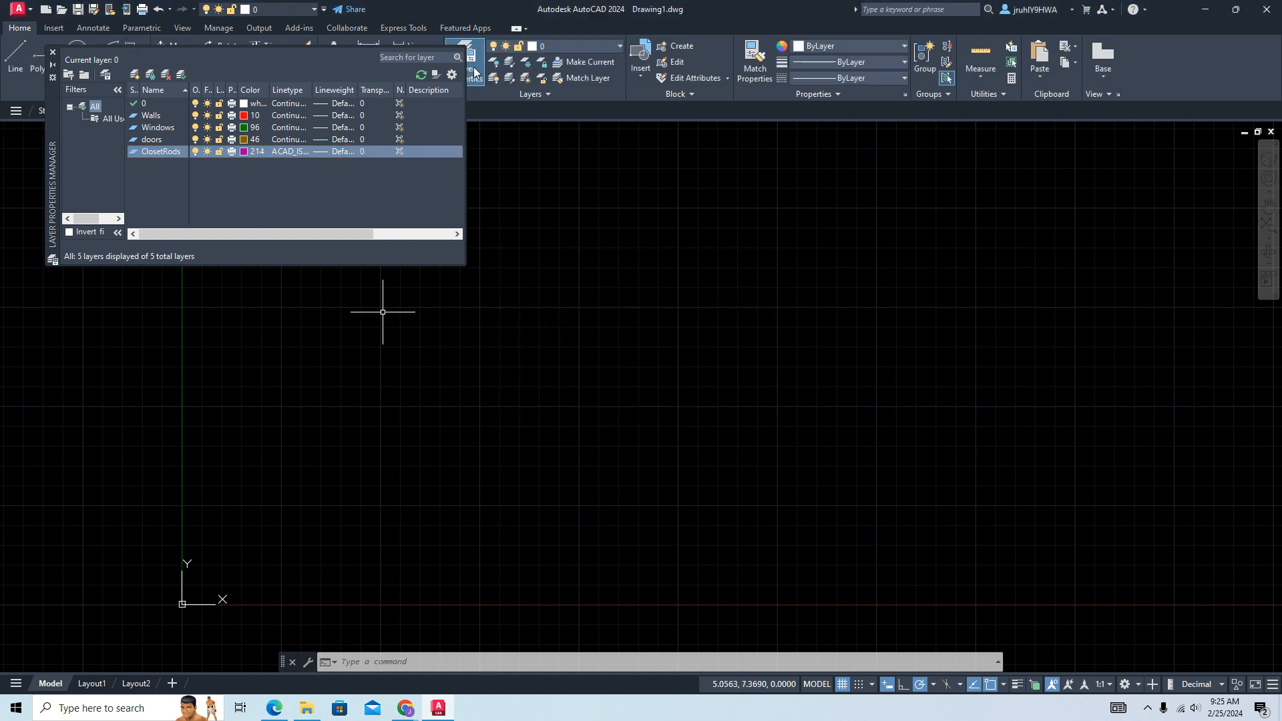
pyautogui.click(53, 52)
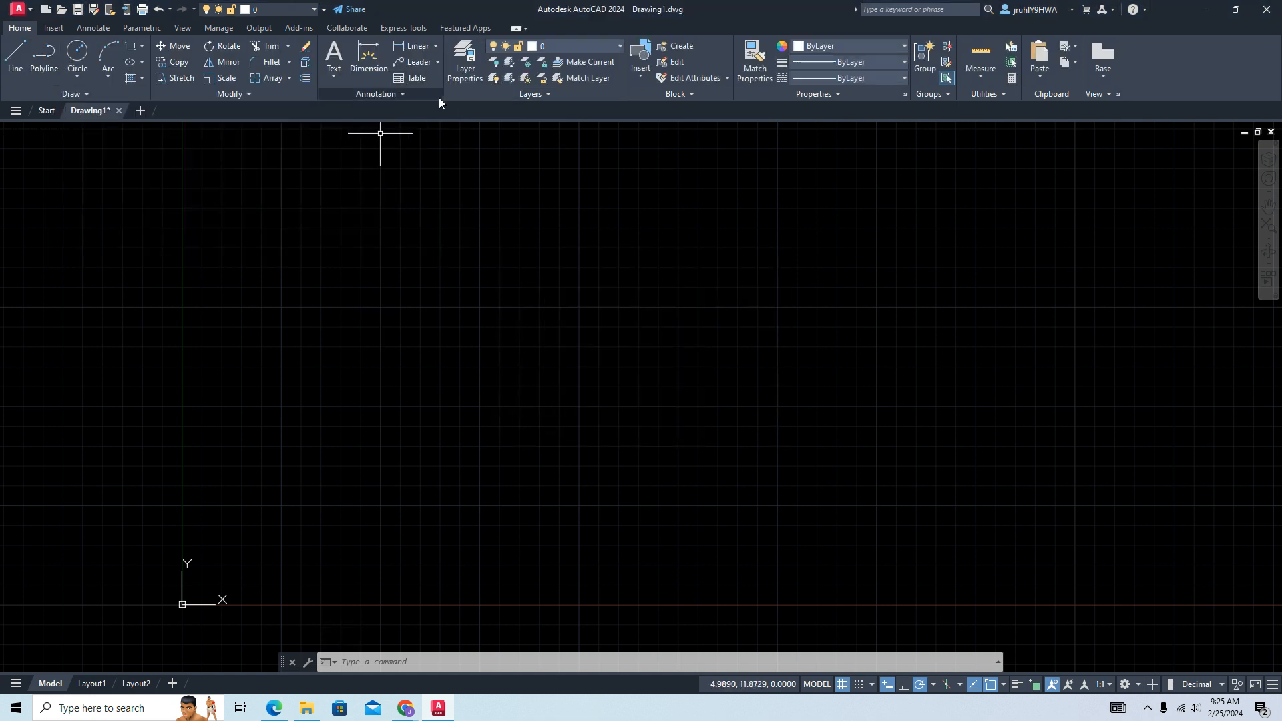
# - Make Walls the current layer and switch back to layer 0
pyautogui.click(595, 46)
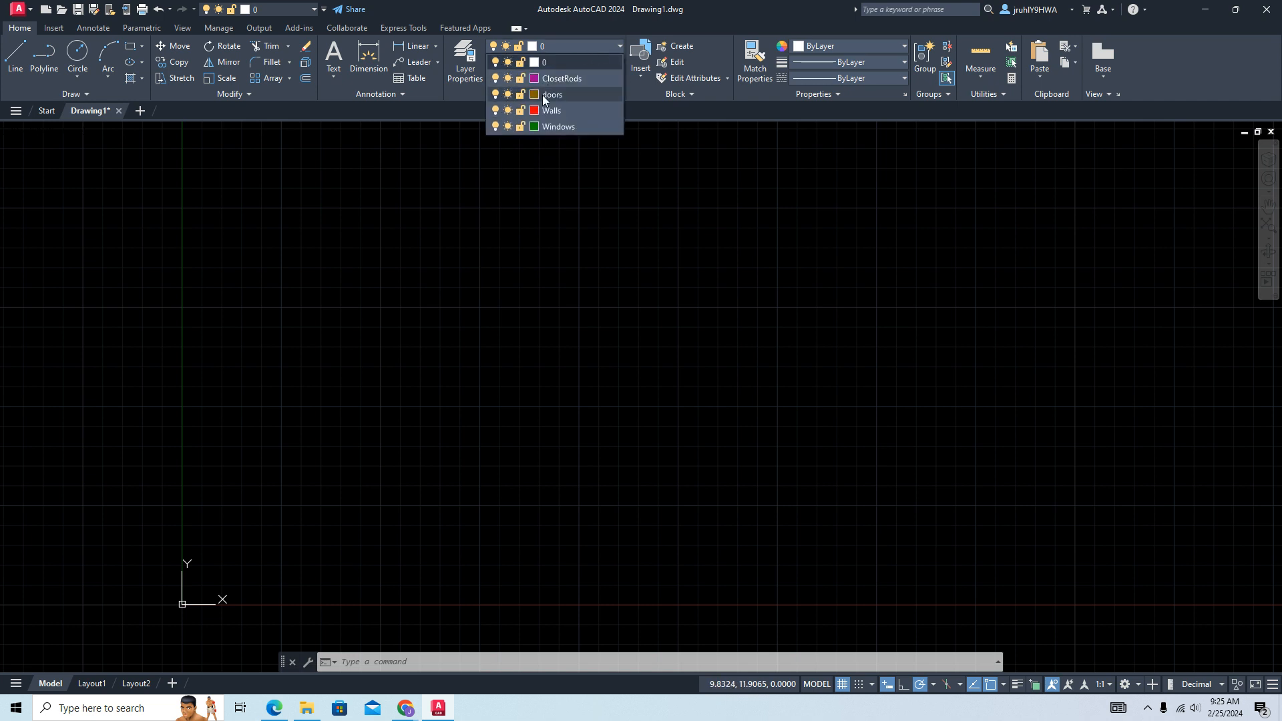
pyautogui.click(555, 109)
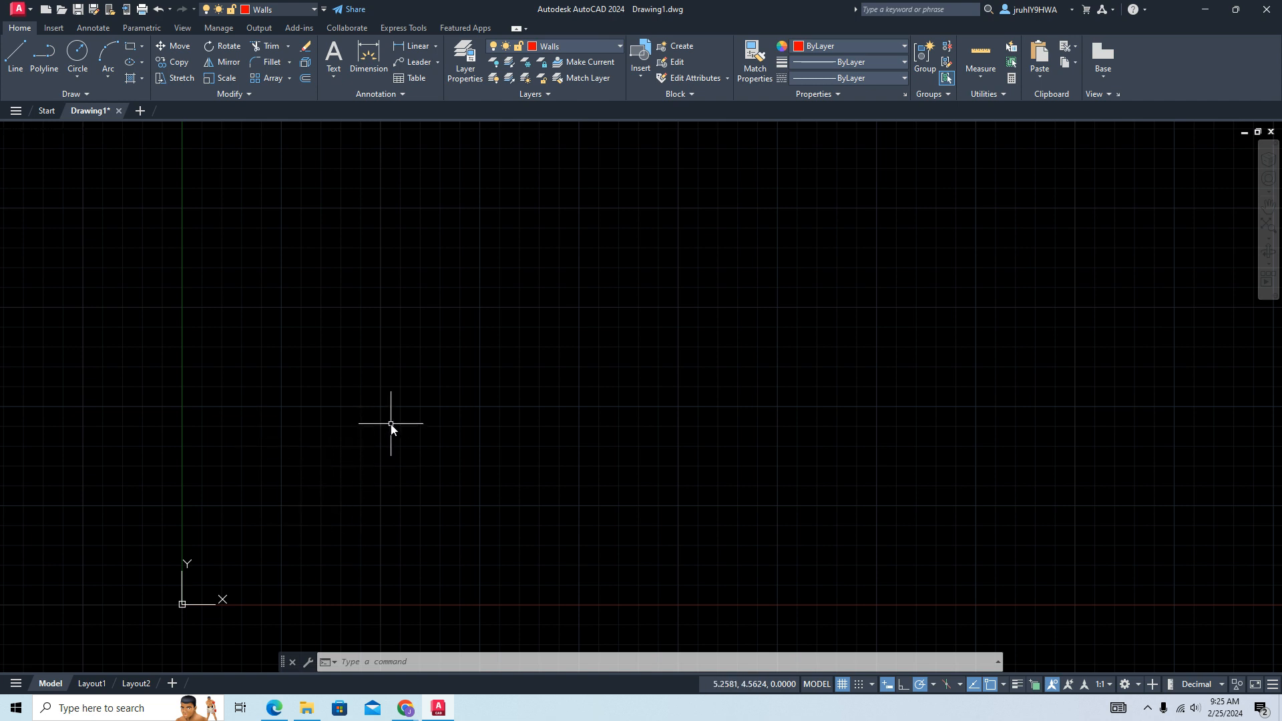
pyautogui.click(578, 47)
pyautogui.click(549, 63)
# - Turn on grid snapping and choose Decimal Degrees as the angle type in the drawing units
pyautogui.click(859, 684)
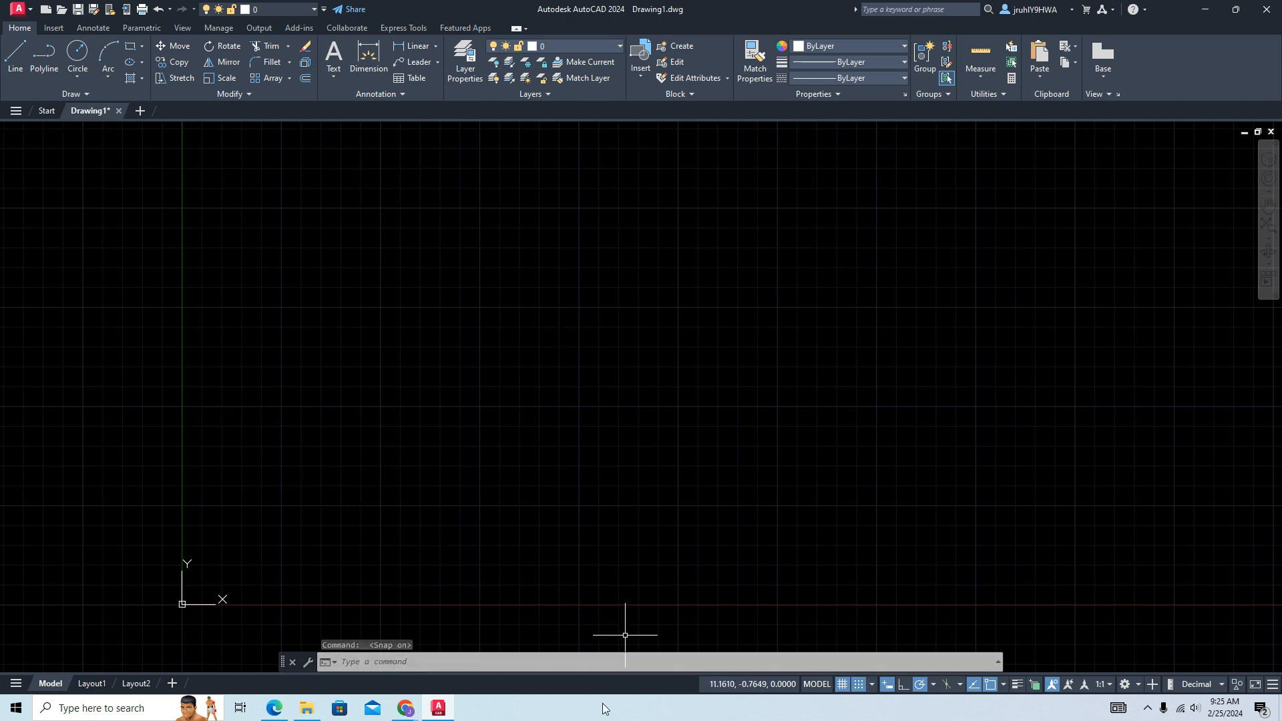
pyautogui.click(459, 658)
pyautogui.write('units')
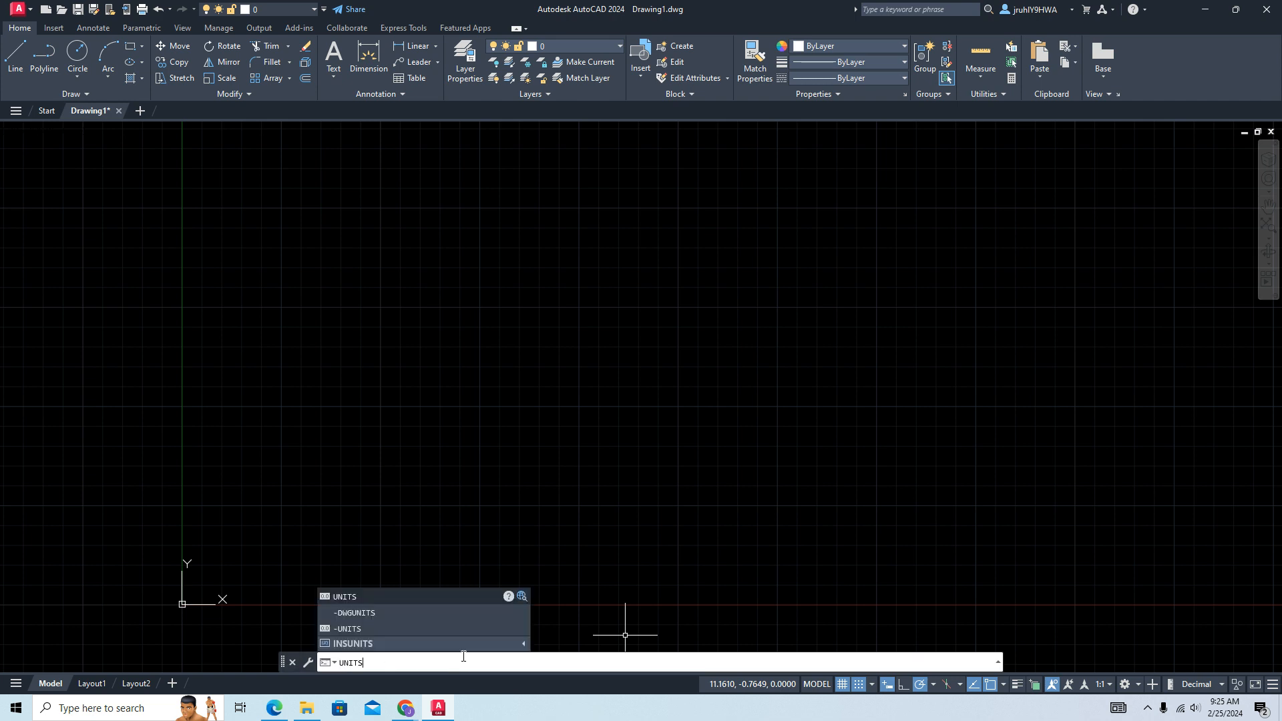
pyautogui.press('Return')
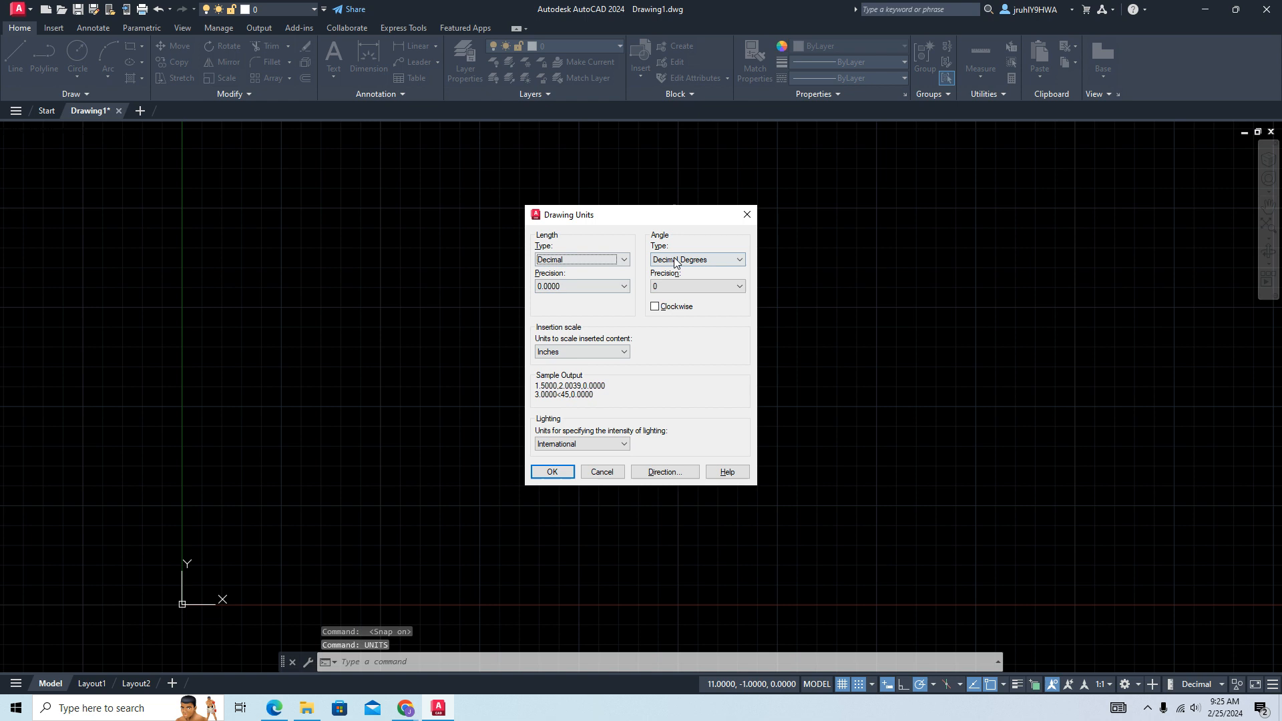
pyautogui.click(685, 260)
pyautogui.click(685, 270)
pyautogui.click(688, 259)
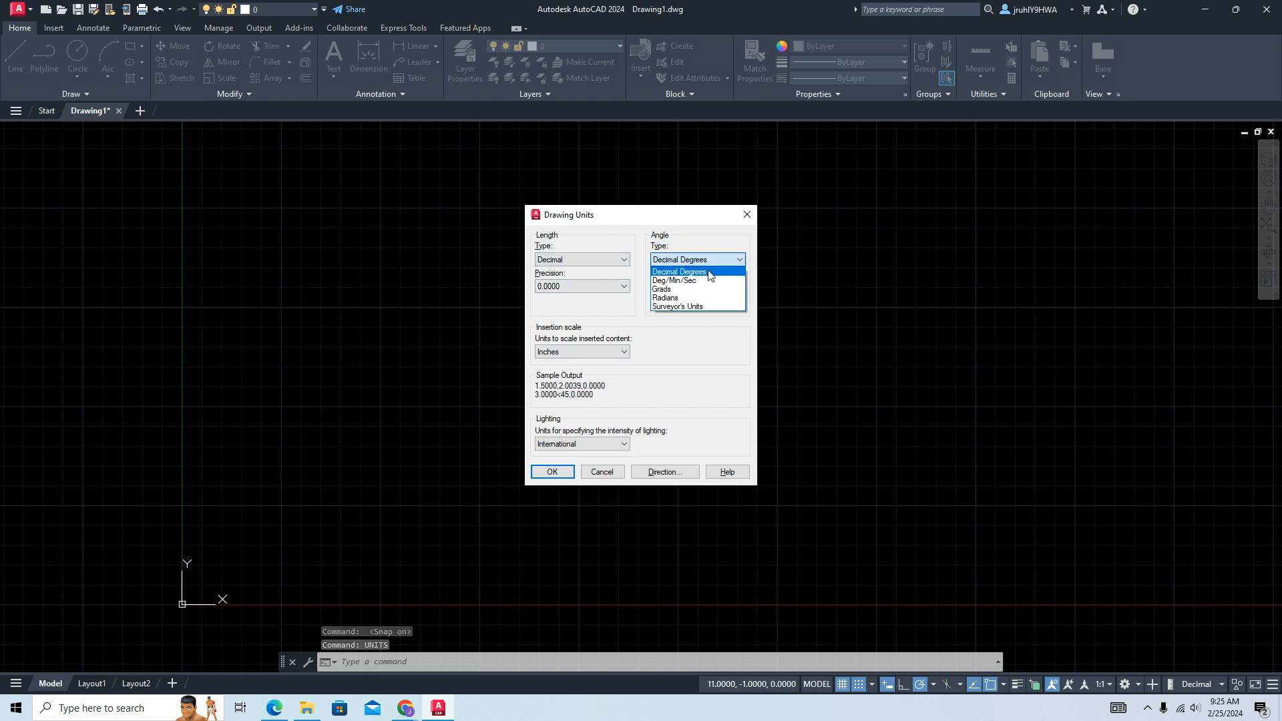
pyautogui.click(688, 271)
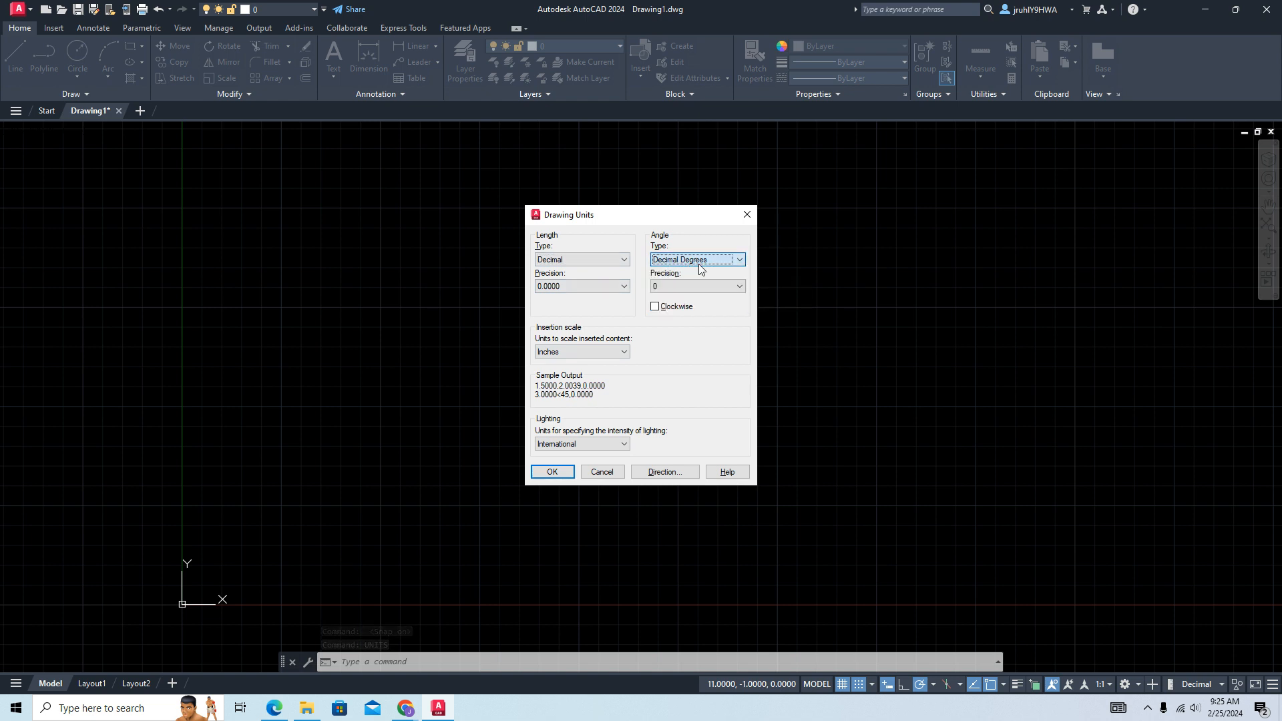
# - Set the length type to Architectural and the lighting units to American, and apply the drawing units
pyautogui.click(596, 260)
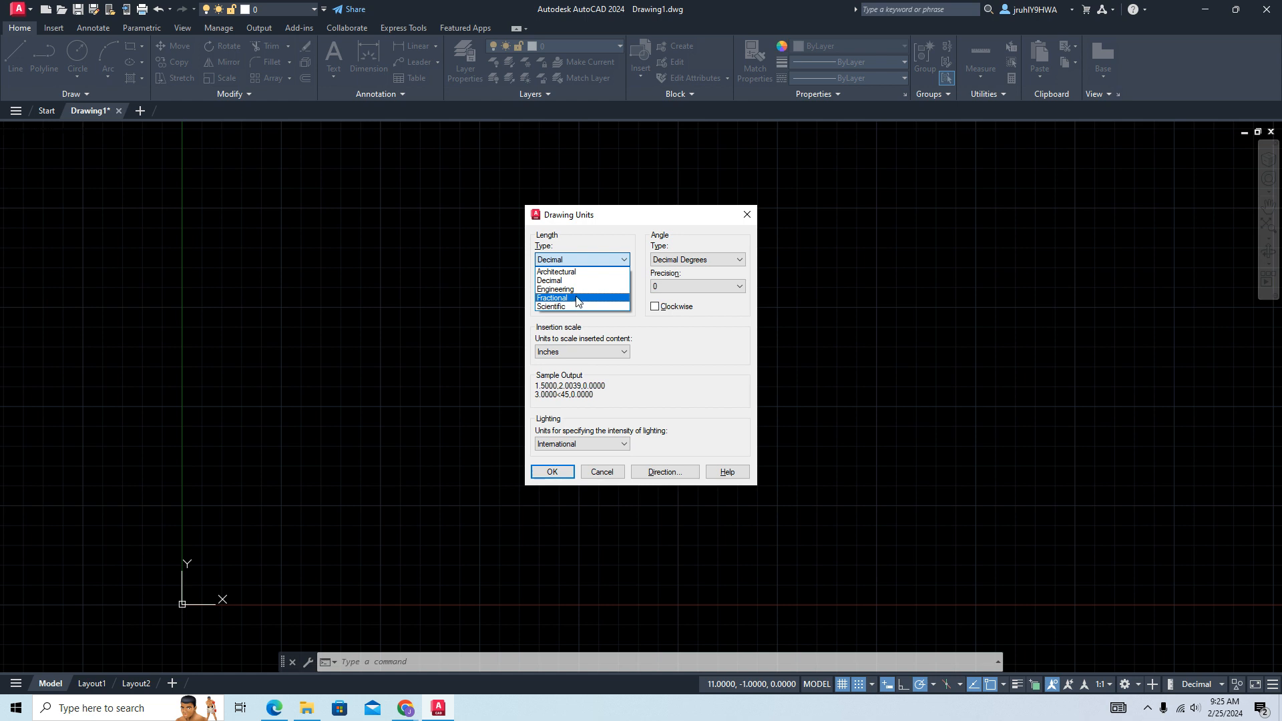
pyautogui.click(578, 272)
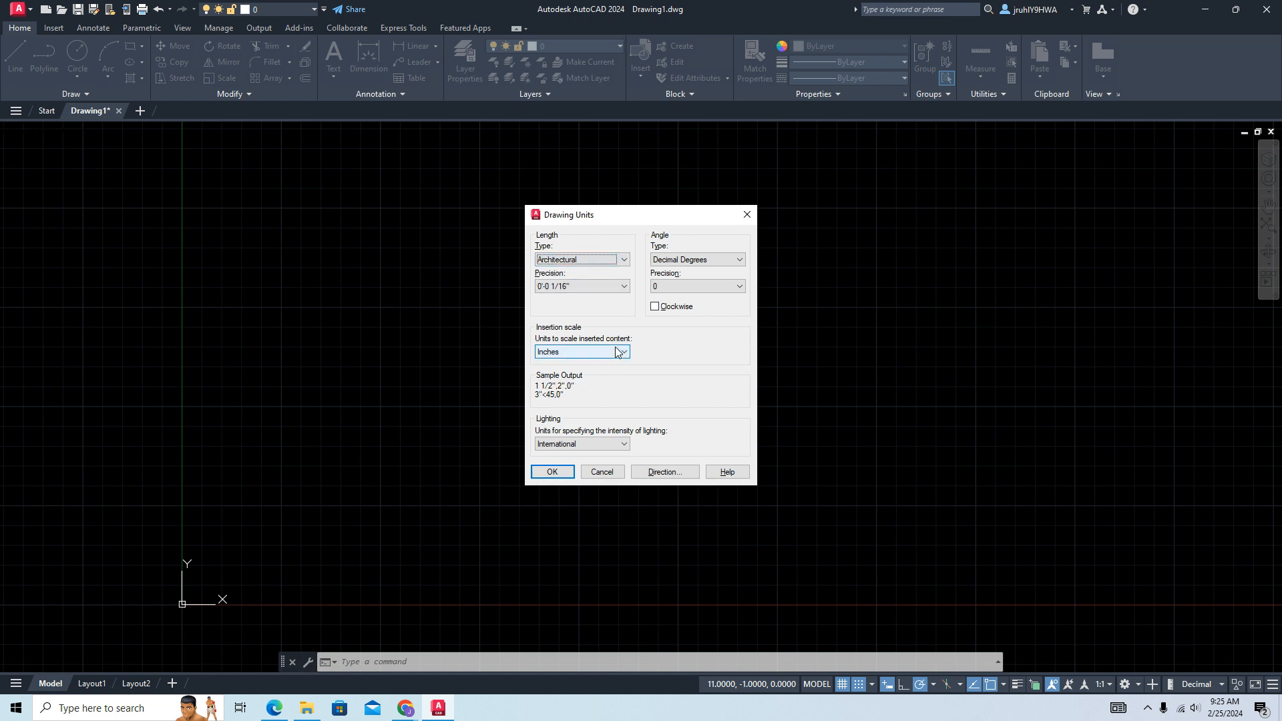
pyautogui.click(615, 445)
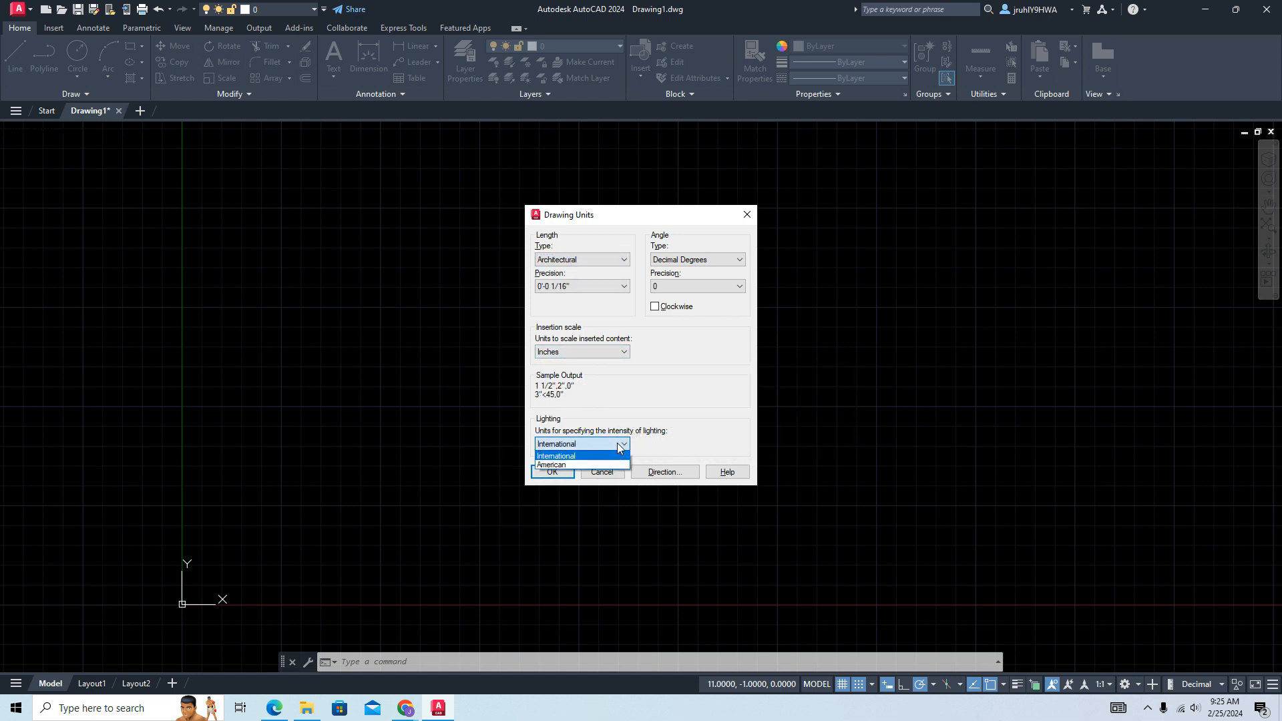
pyautogui.click(559, 464)
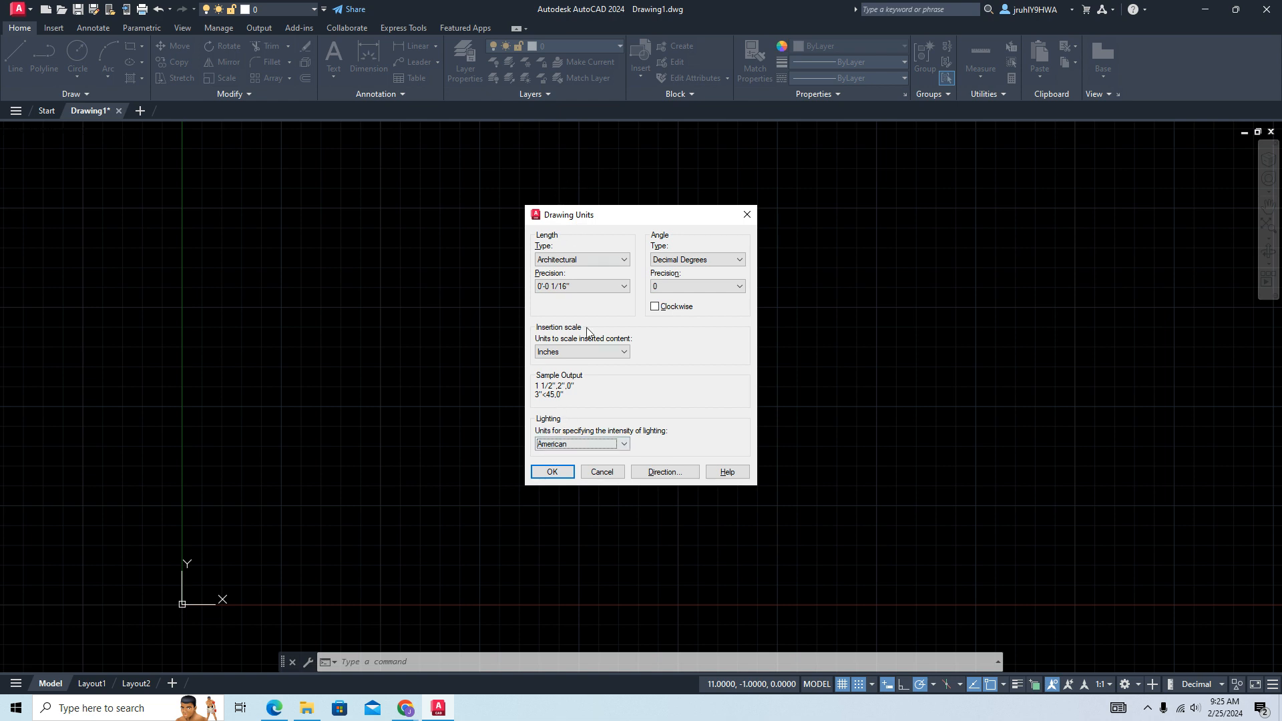
pyautogui.click(553, 473)
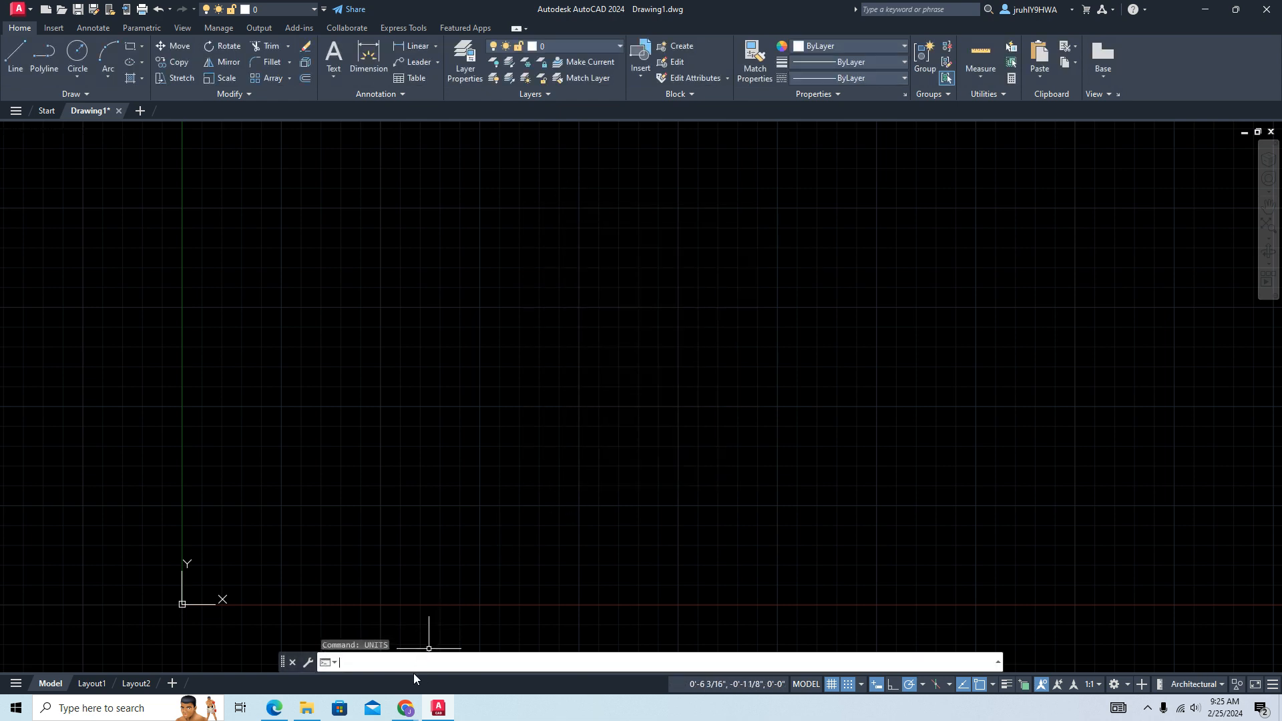
# - Modify the Standard dimension style so its primary linear unit format is Architectural
pyautogui.write('dimsty')
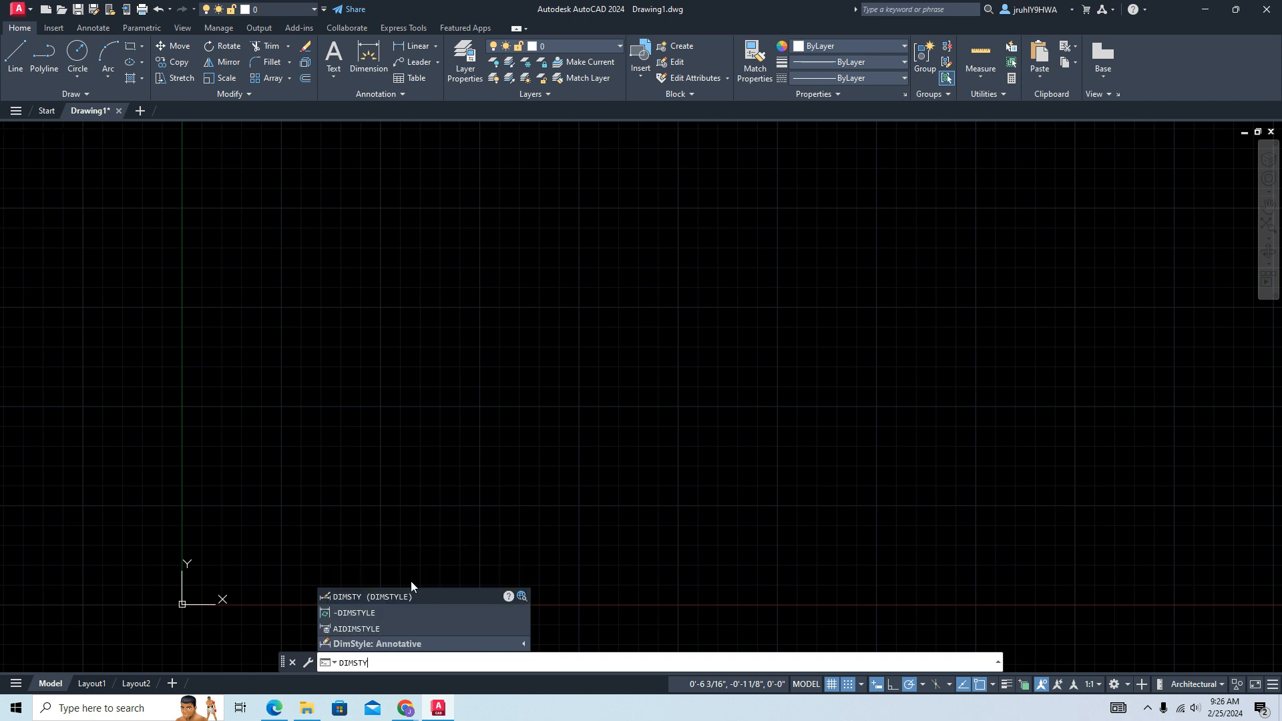
pyautogui.click(398, 596)
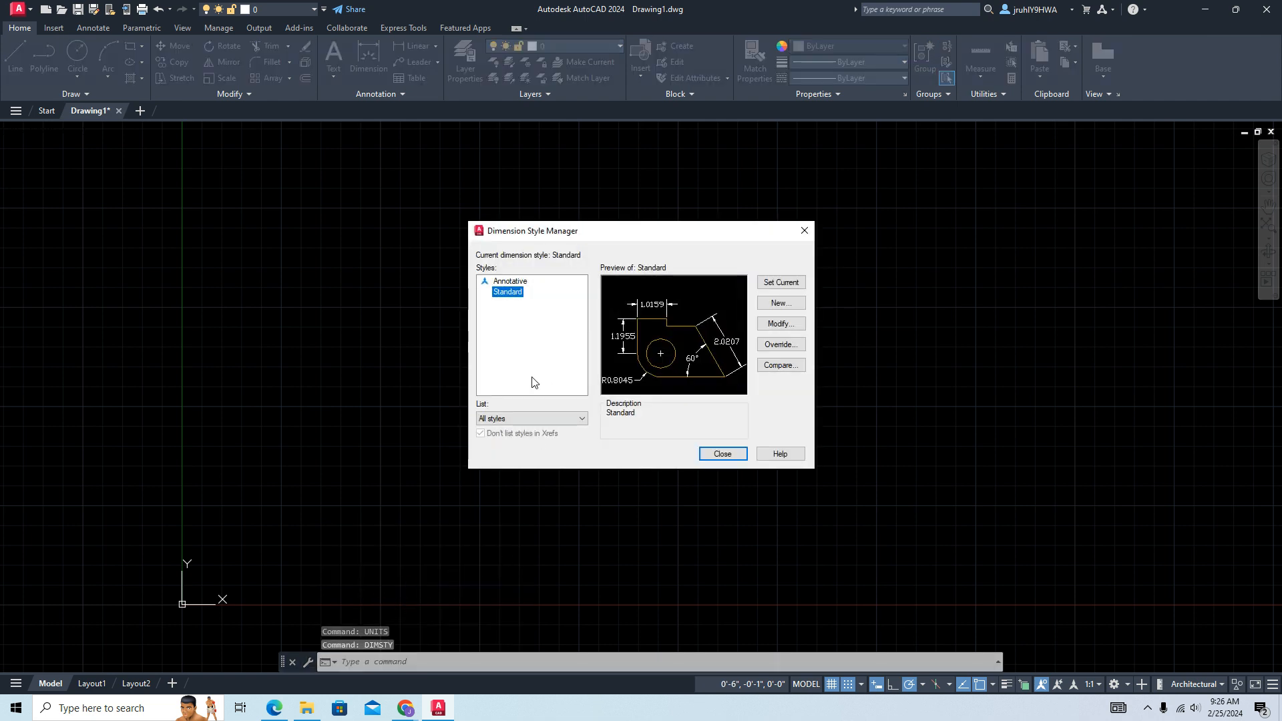
pyautogui.click(790, 326)
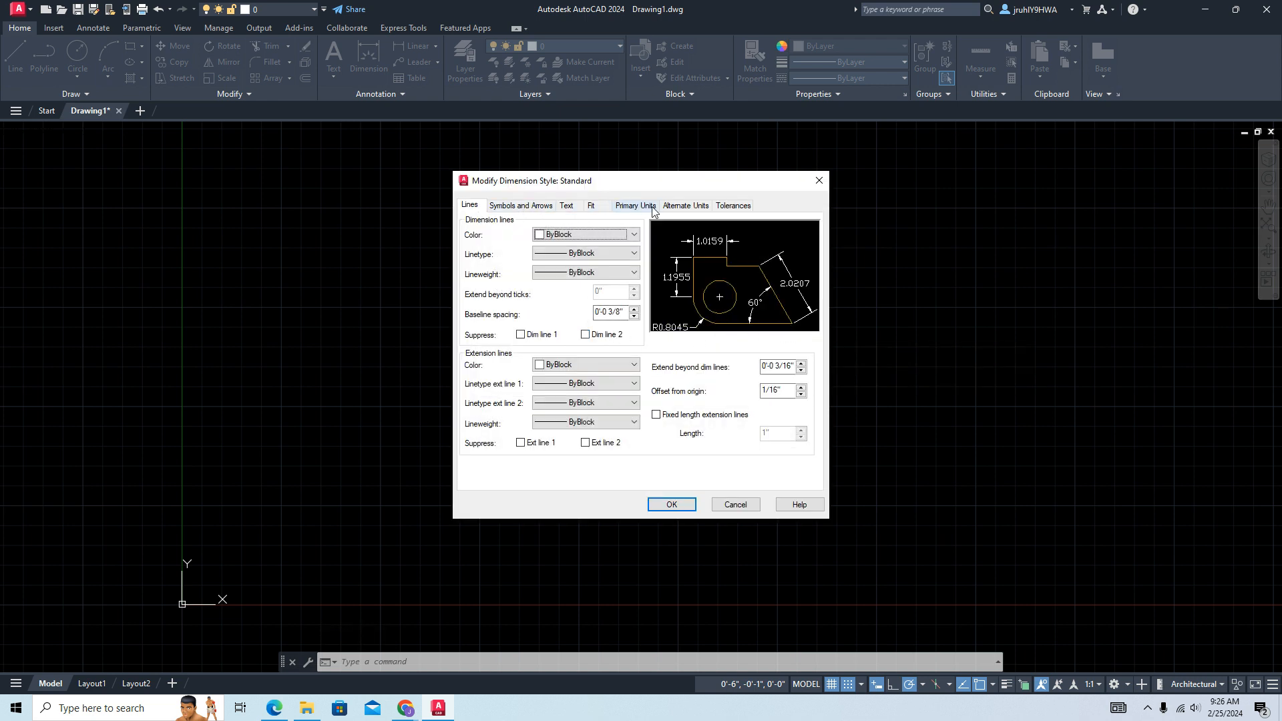
pyautogui.click(530, 210)
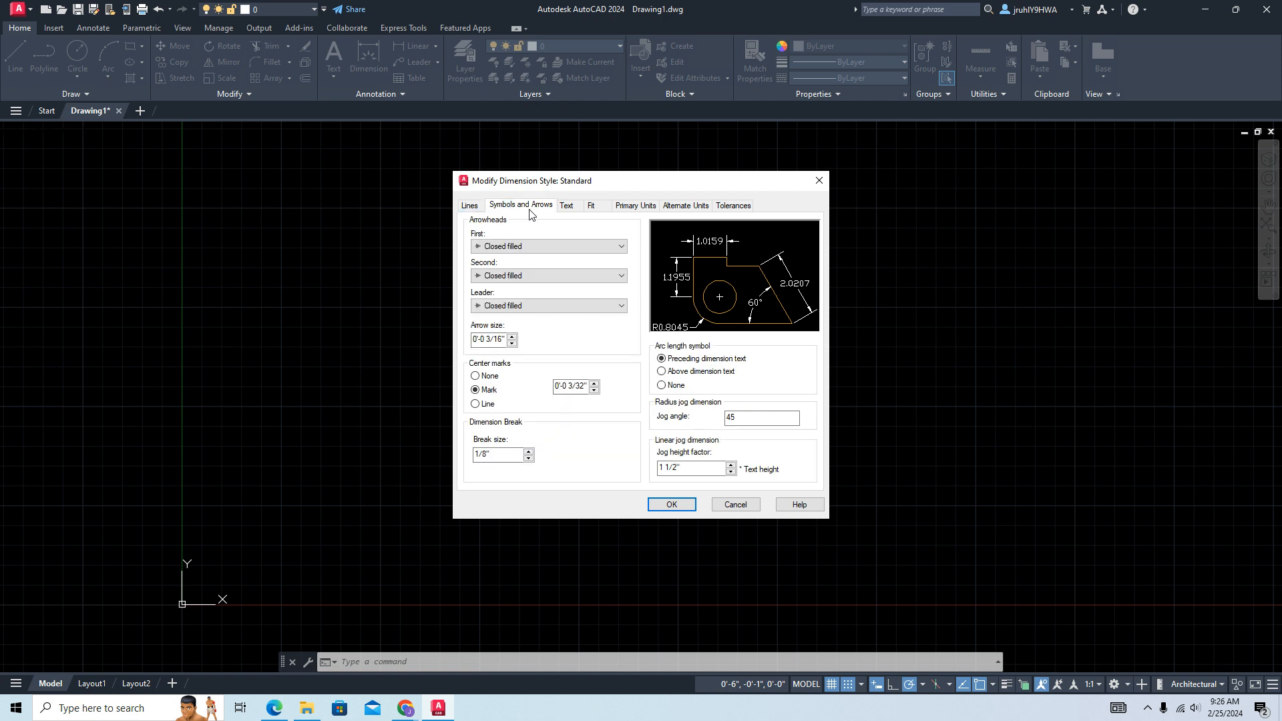
pyautogui.click(568, 207)
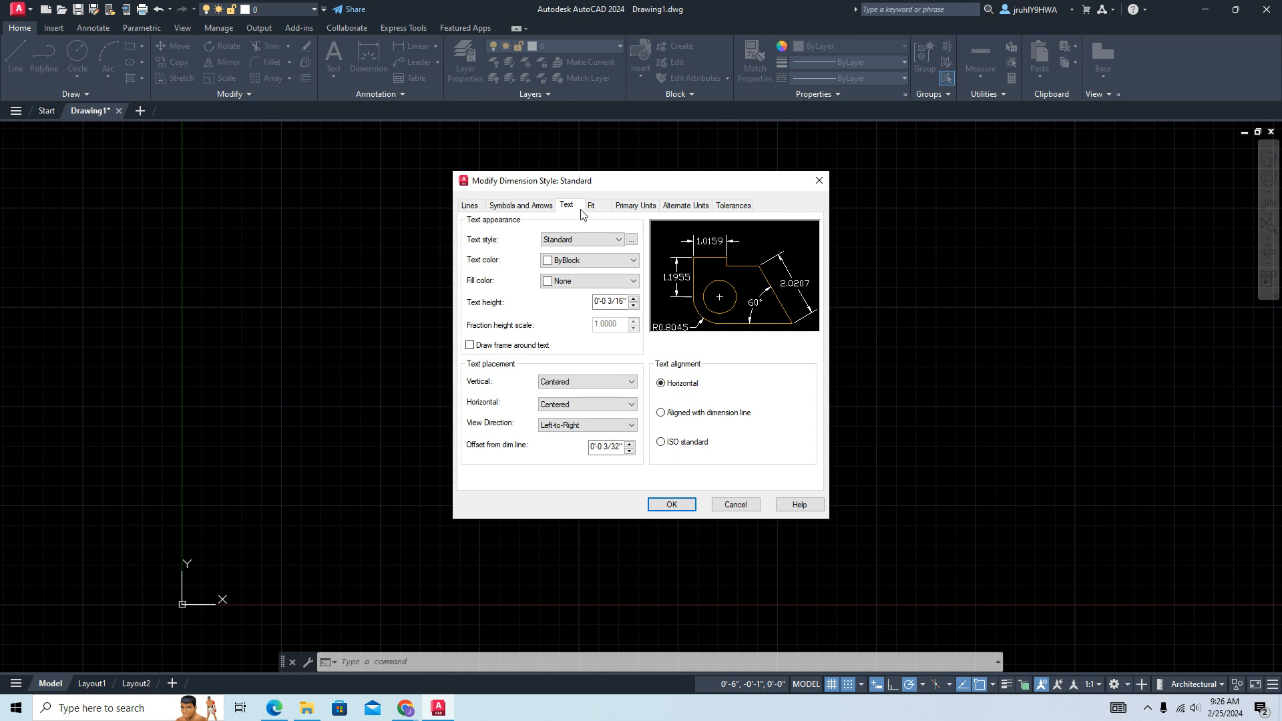
pyautogui.click(595, 211)
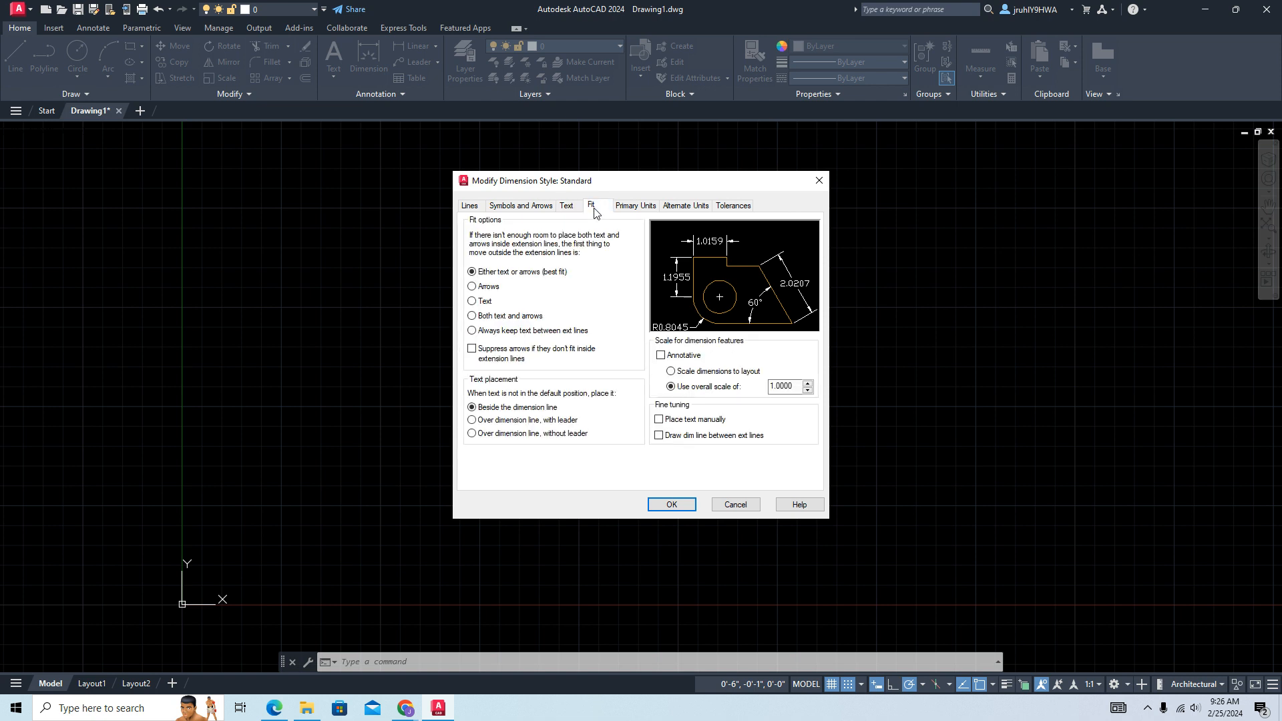
pyautogui.click(632, 211)
pyautogui.click(588, 233)
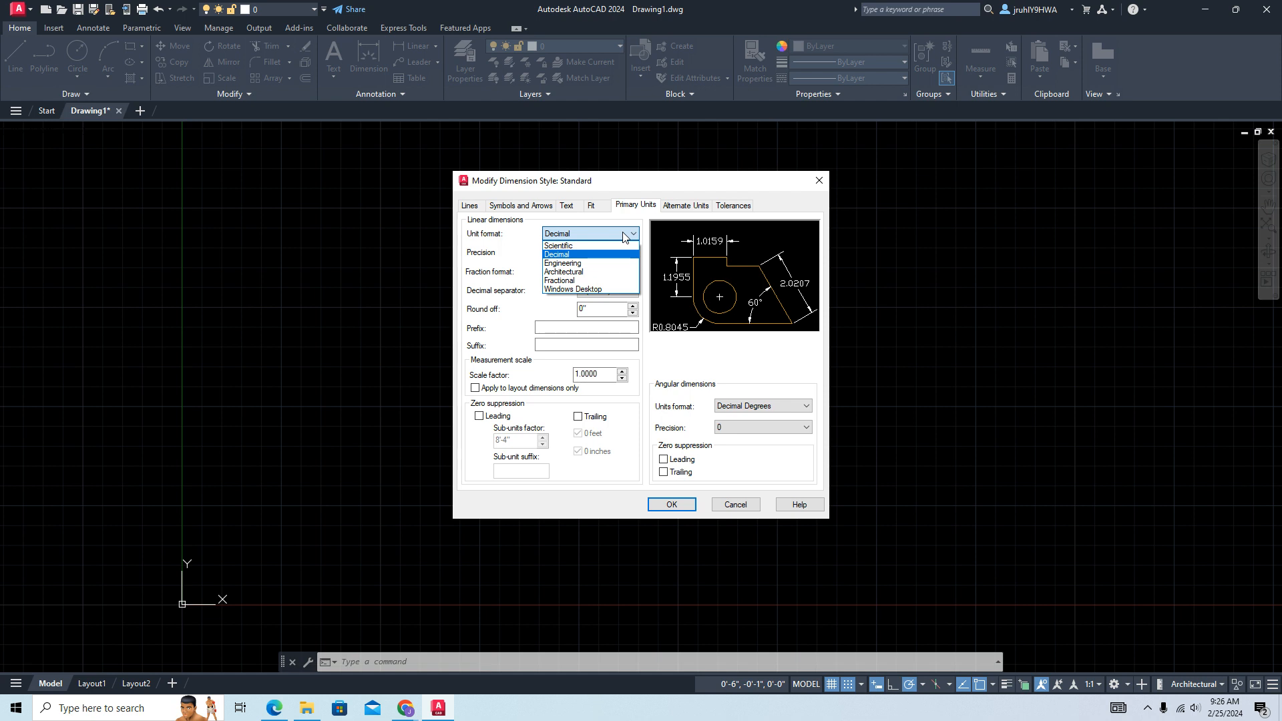
pyautogui.click(584, 273)
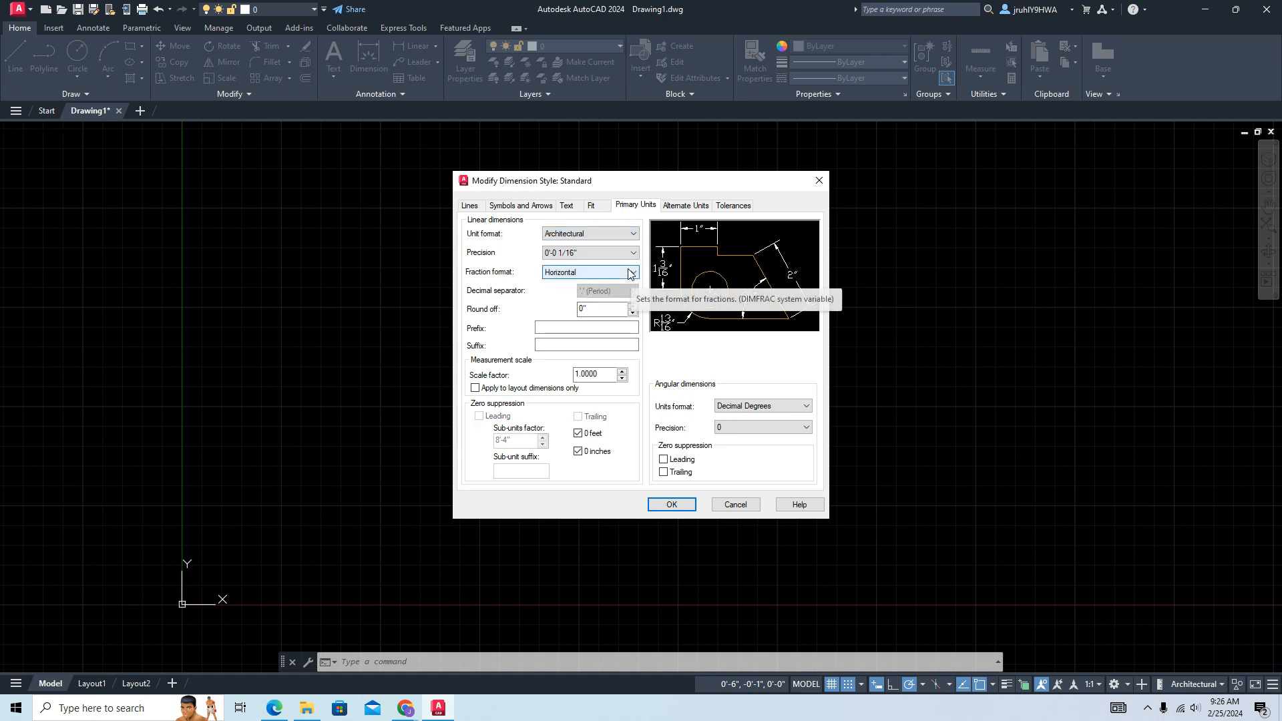
# - Keep Decimal Degrees for angular dimensions, review the alternate units and tolerances, and save the Standard dimension style
pyautogui.click(805, 408)
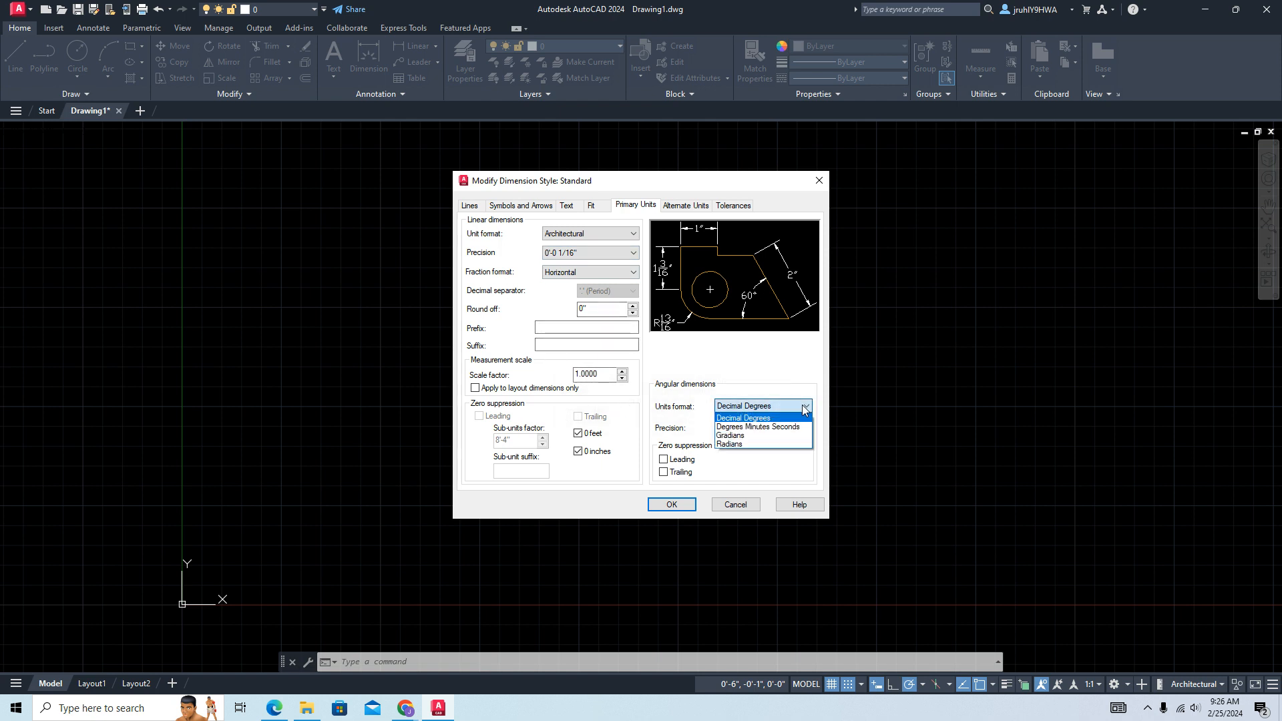
pyautogui.click(805, 407)
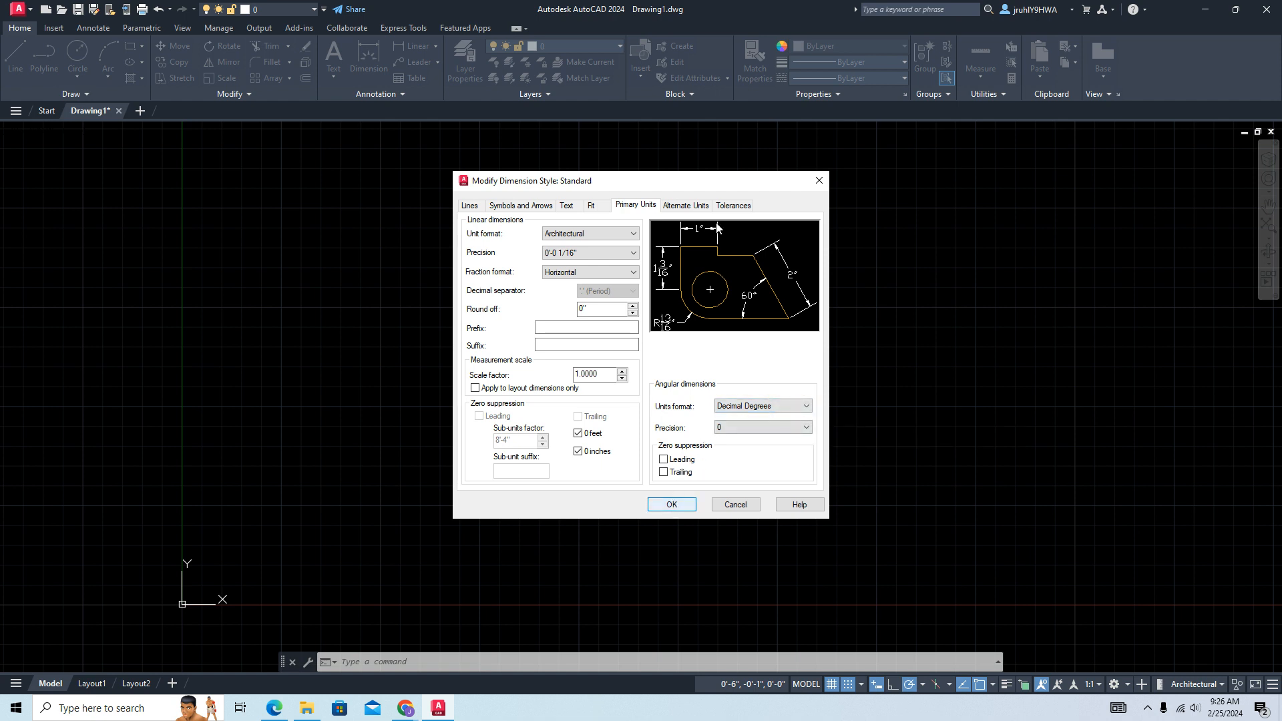
pyautogui.click(688, 205)
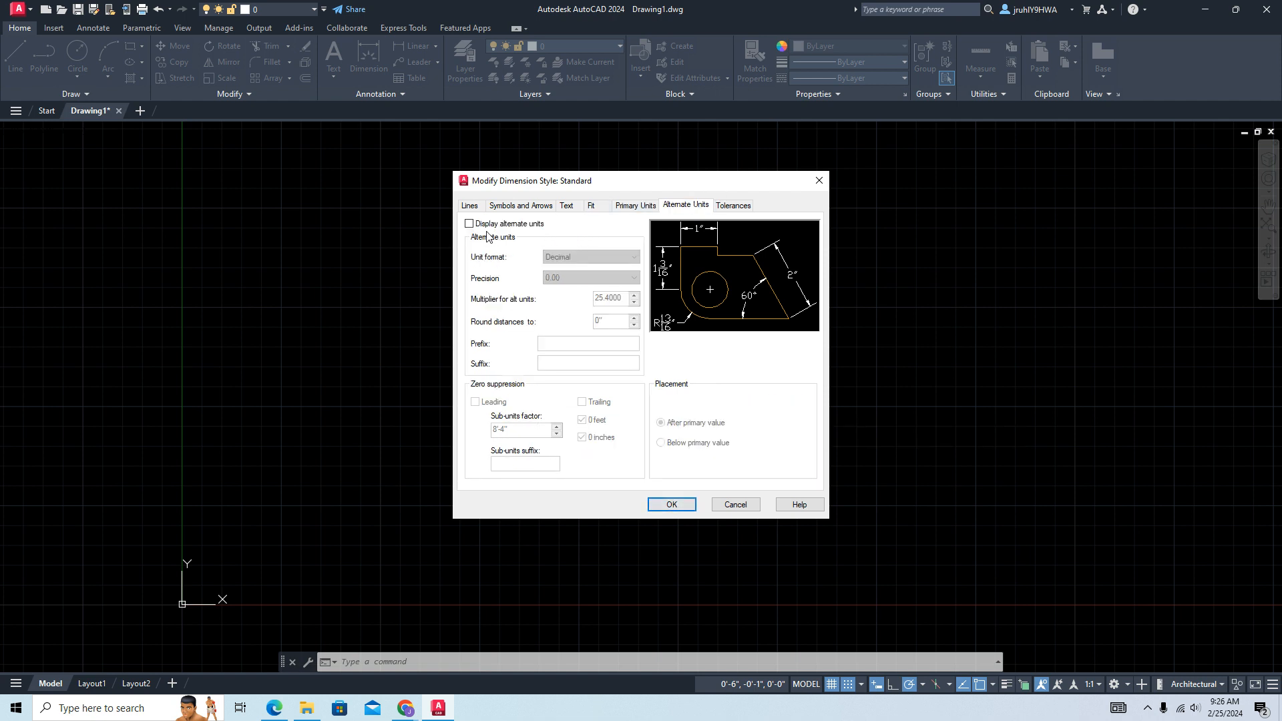
pyautogui.click(733, 205)
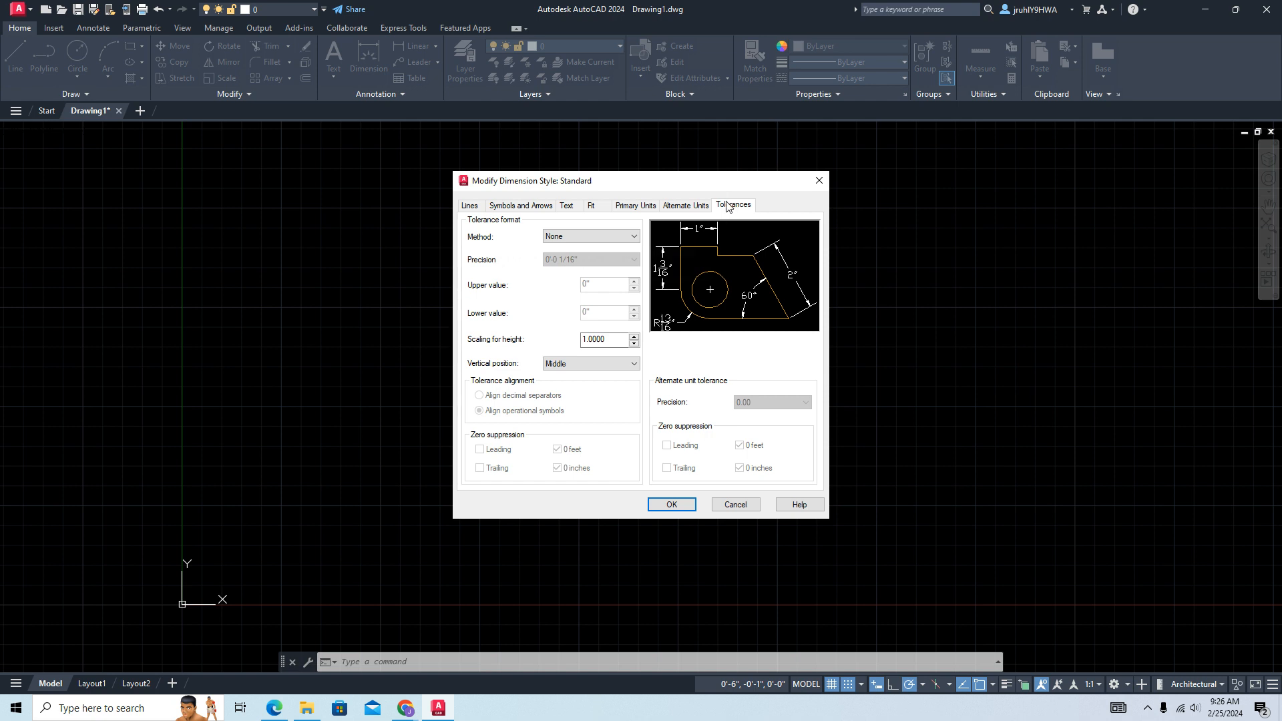
pyautogui.click(668, 505)
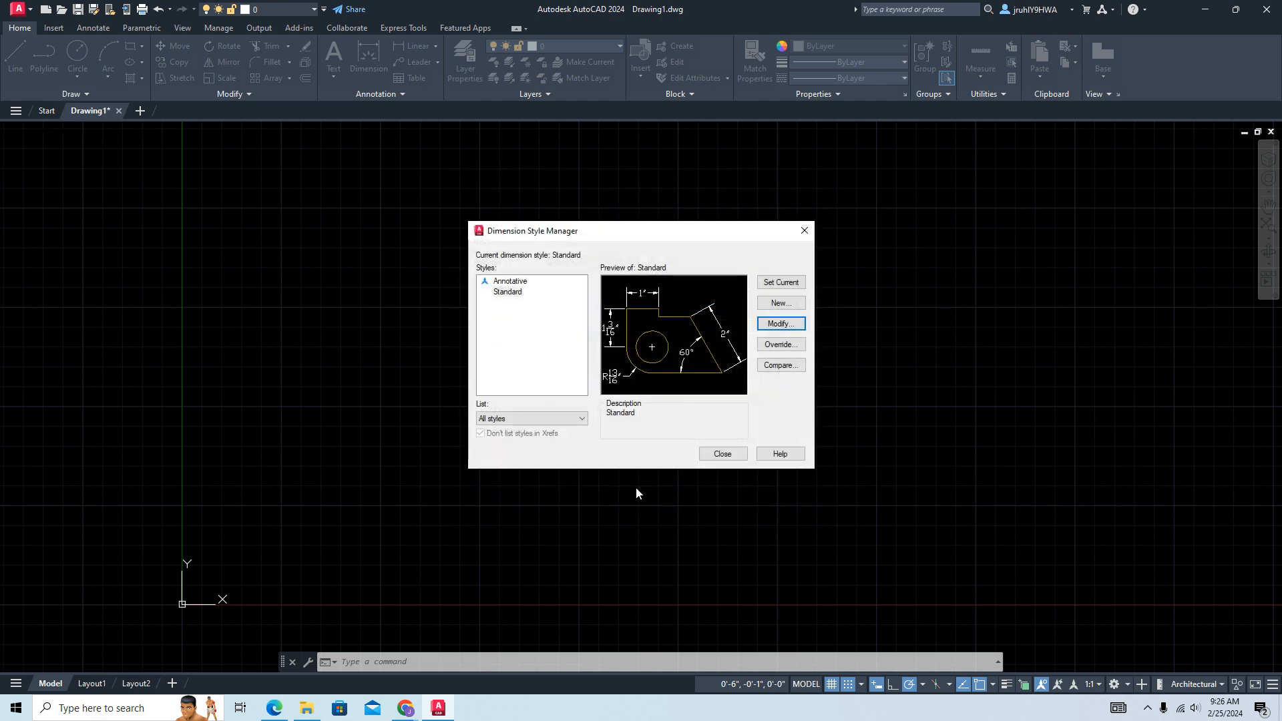
pyautogui.click(723, 456)
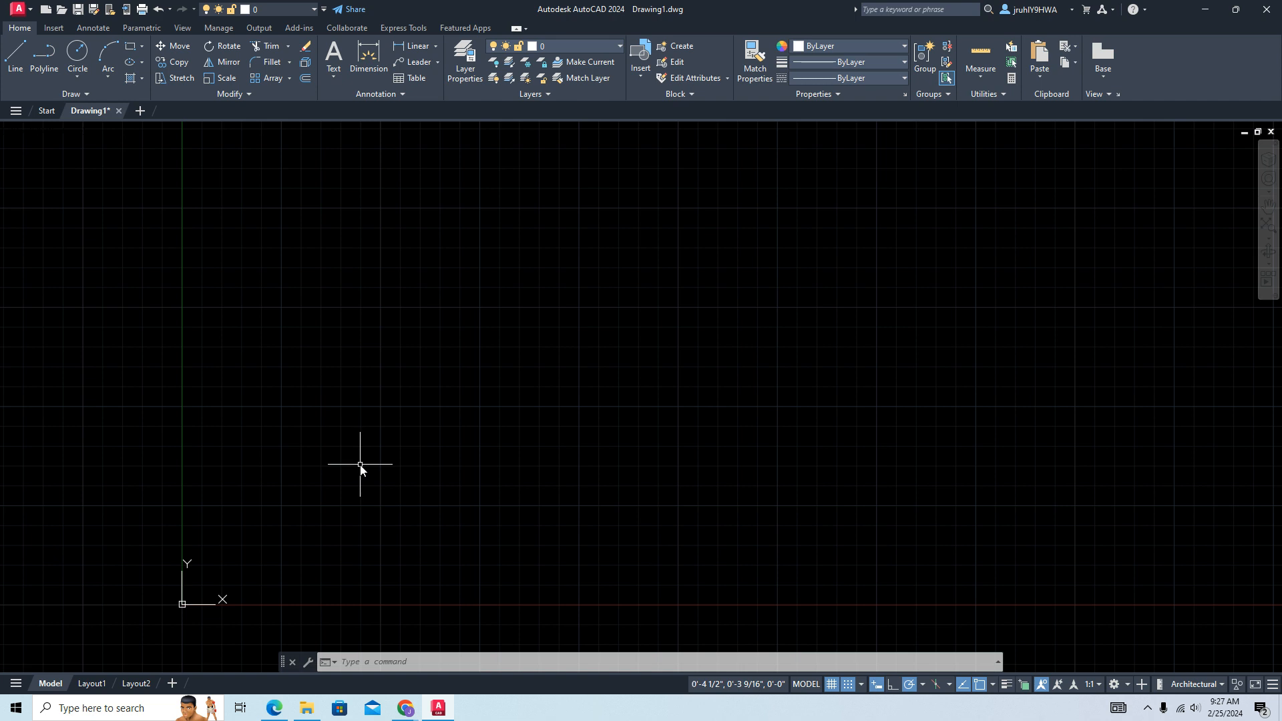
# - Try to draw a rectangle near the origin, 11'-6" wide and about 4" tall
pyautogui.write('rect')
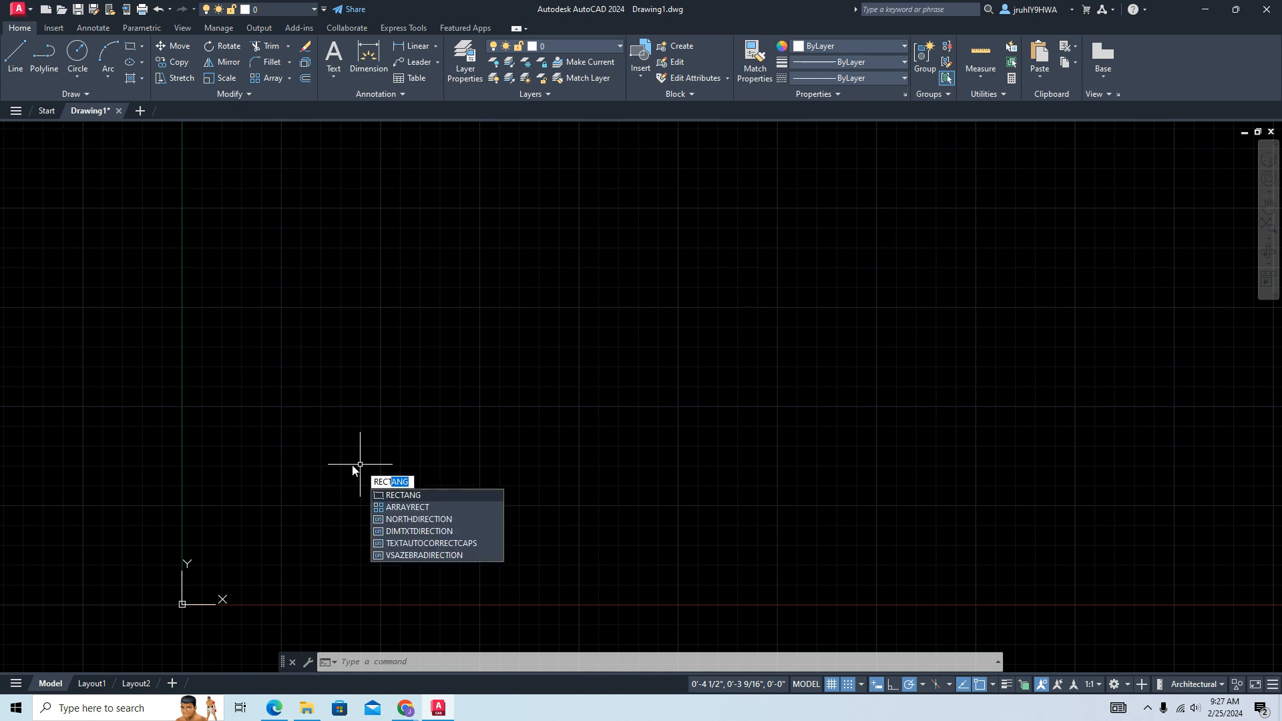
pyautogui.click(393, 497)
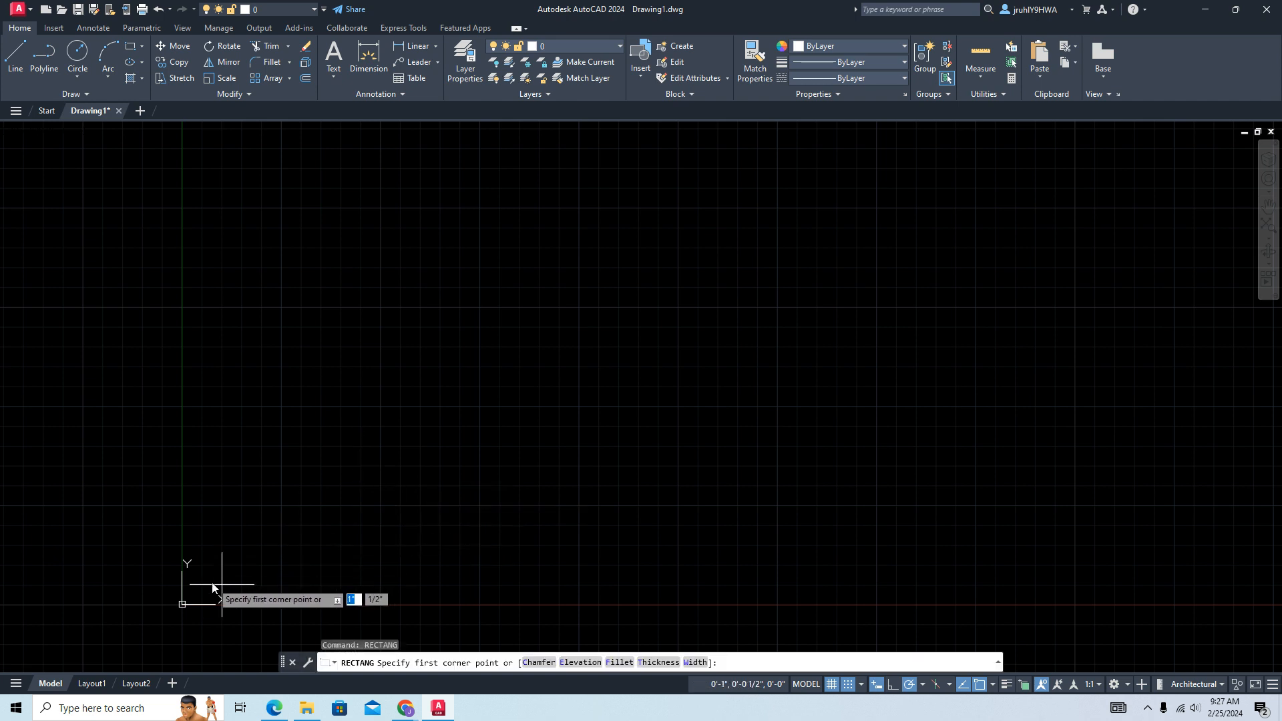
pyautogui.click(242, 525)
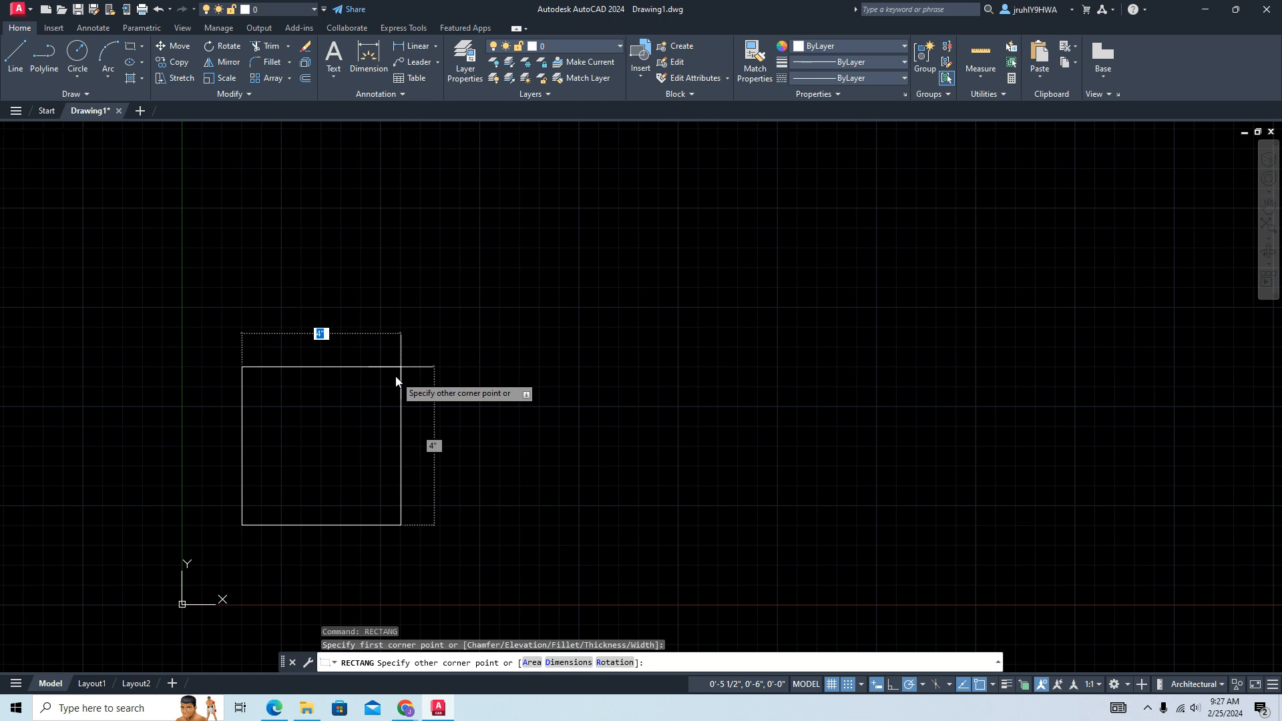
pyautogui.write("11'")
pyautogui.write('-6')
pyautogui.press('Return')
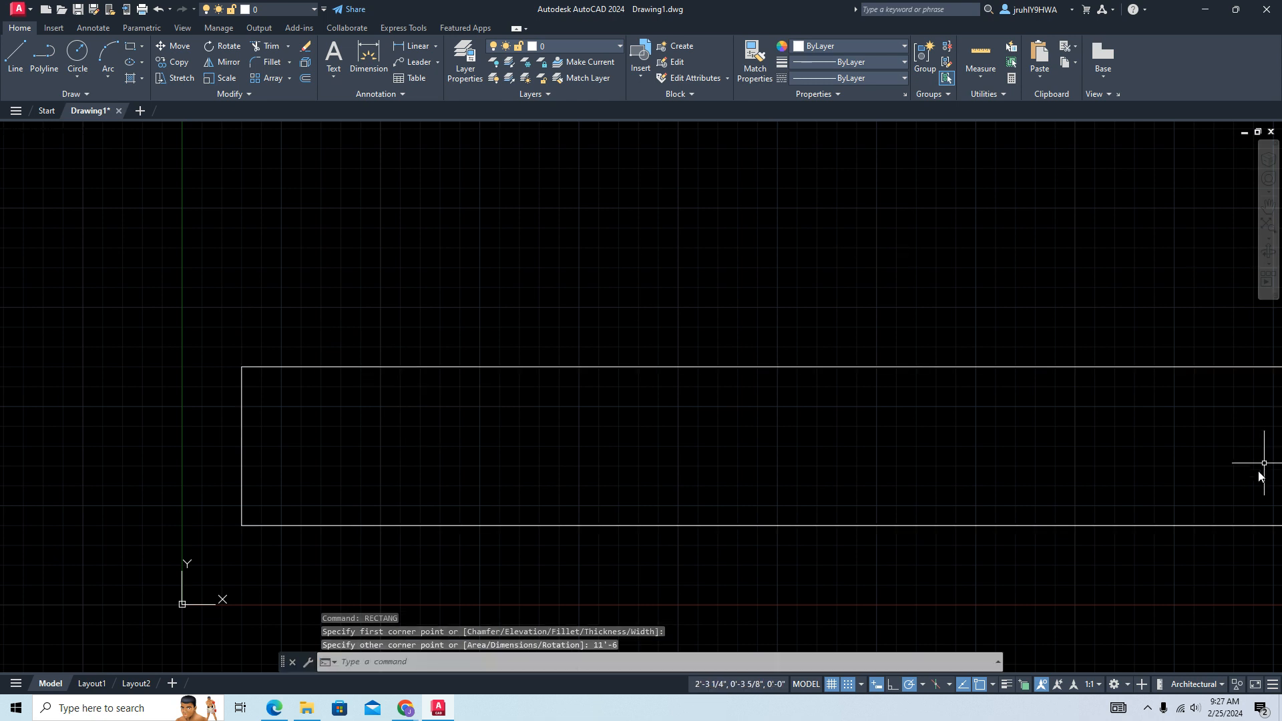
# - Delete the long, narrow rectangle near the origin
pyautogui.scroll(-6, 842, 541)
pyautogui.scroll(1, 1041, 526)
pyautogui.moveTo(1041, 526); pyautogui.dragTo(422, 387, button='middle')
pyautogui.scroll(1, 561, 421)
pyautogui.scroll(-1, 694, 468)
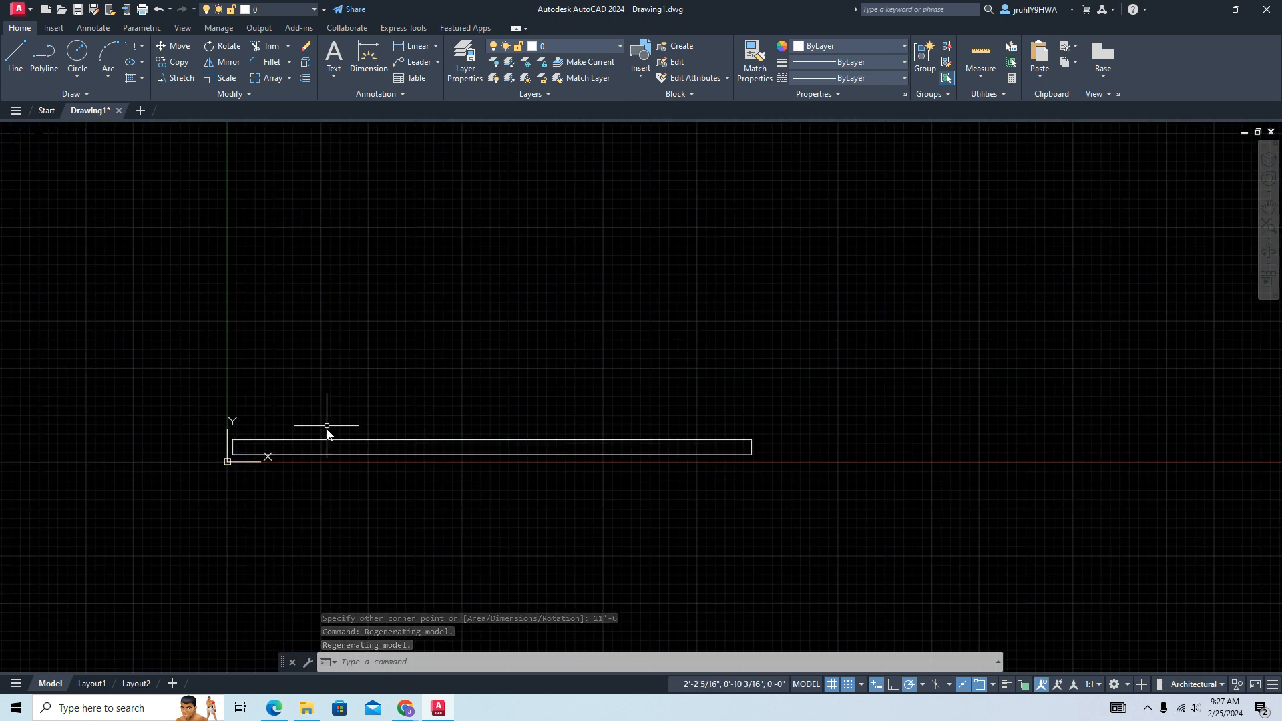
pyautogui.click(314, 440)
pyautogui.press('Delete')
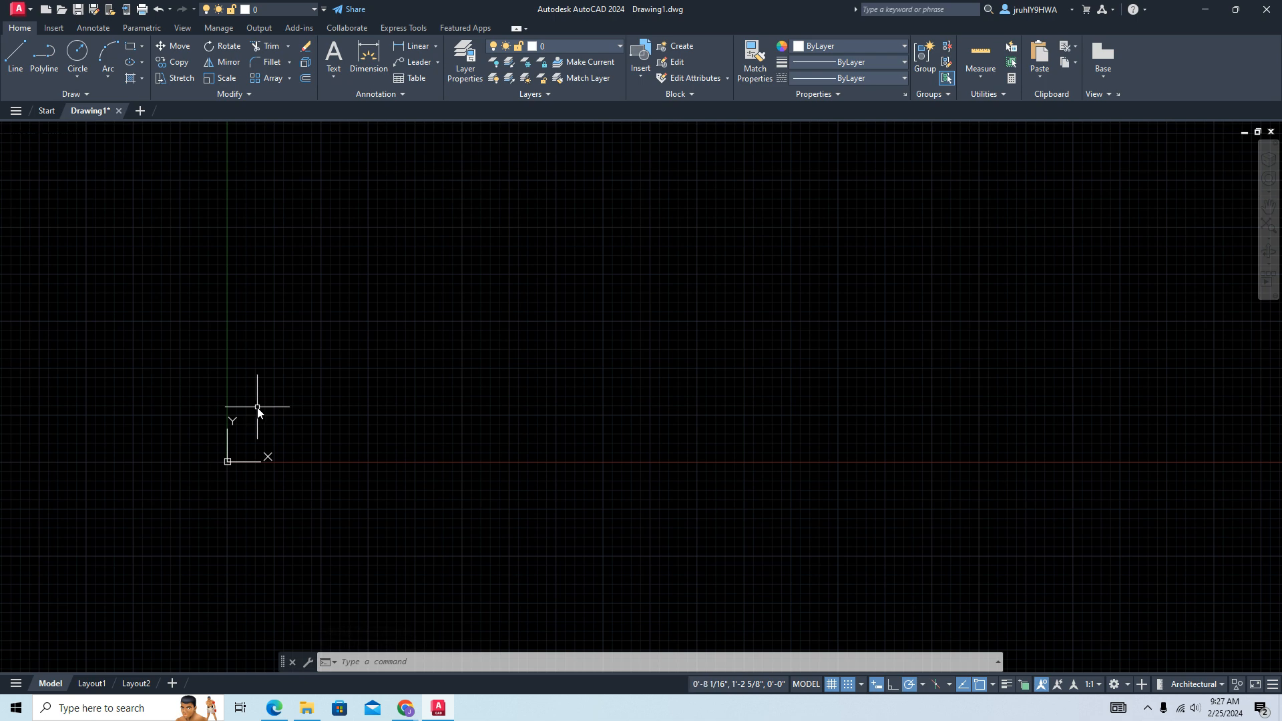
pyautogui.write('RECTANG')
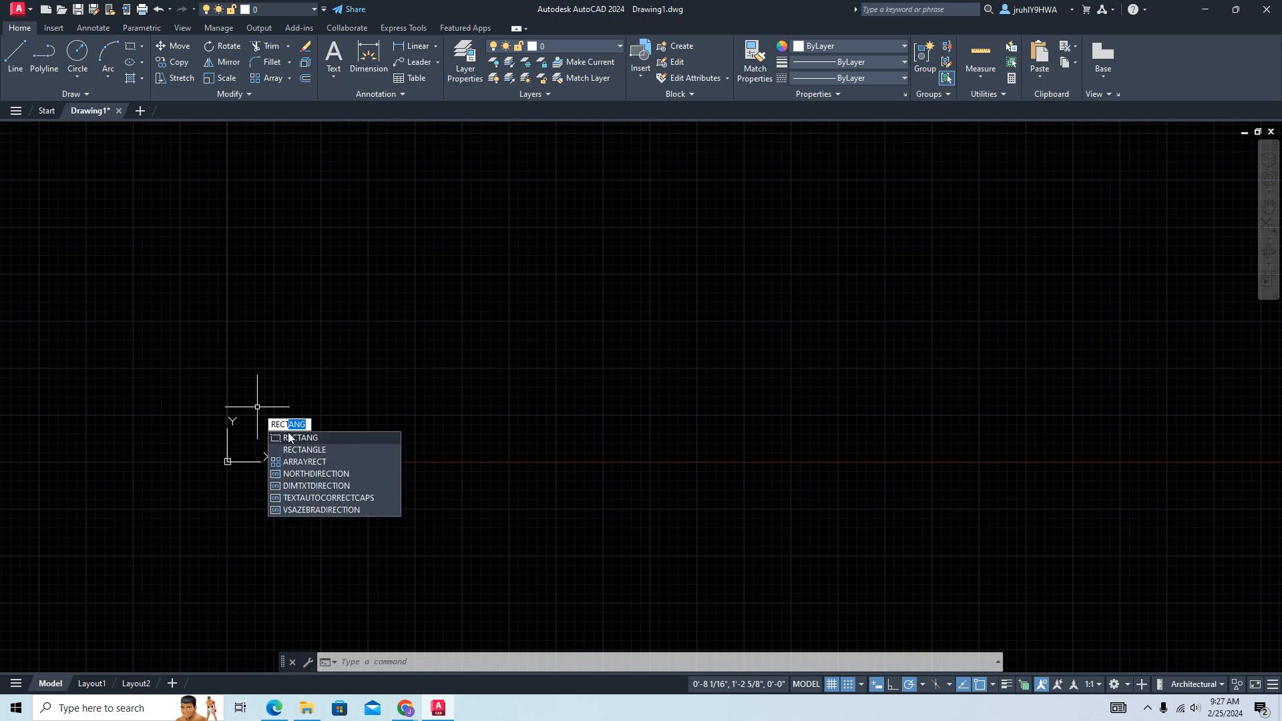
pyautogui.click(304, 438)
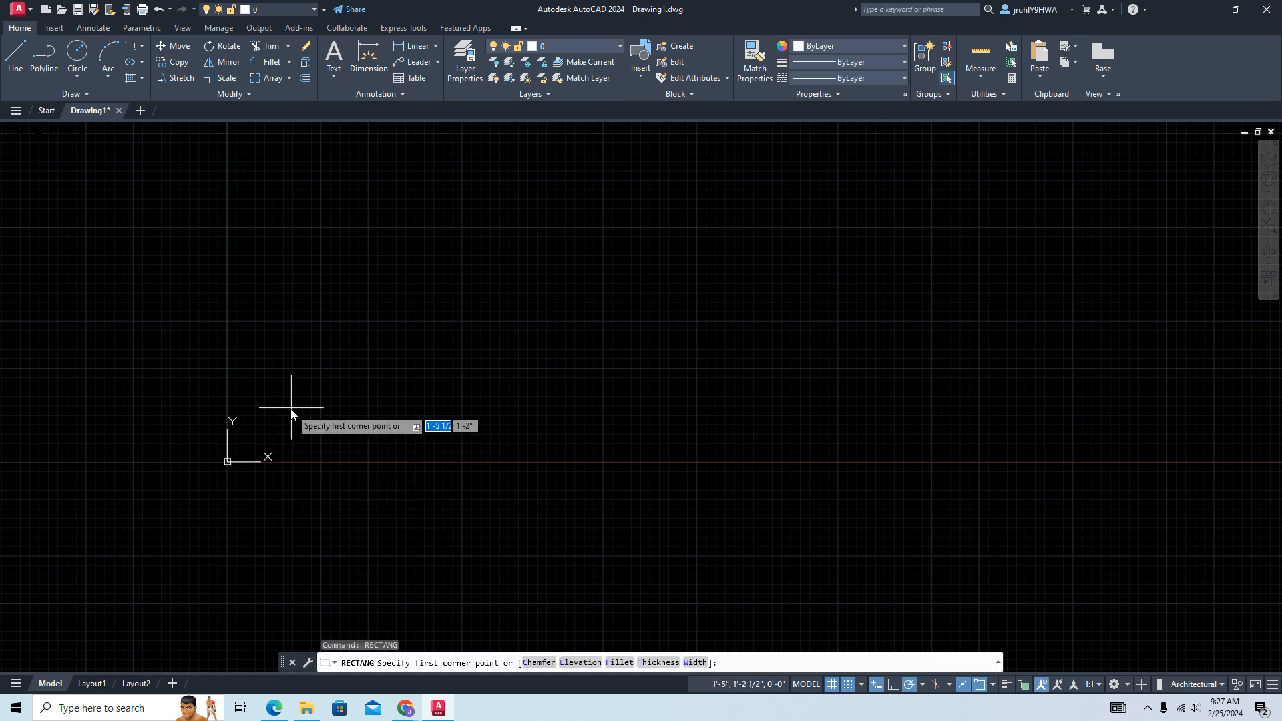
pyautogui.click(274, 370)
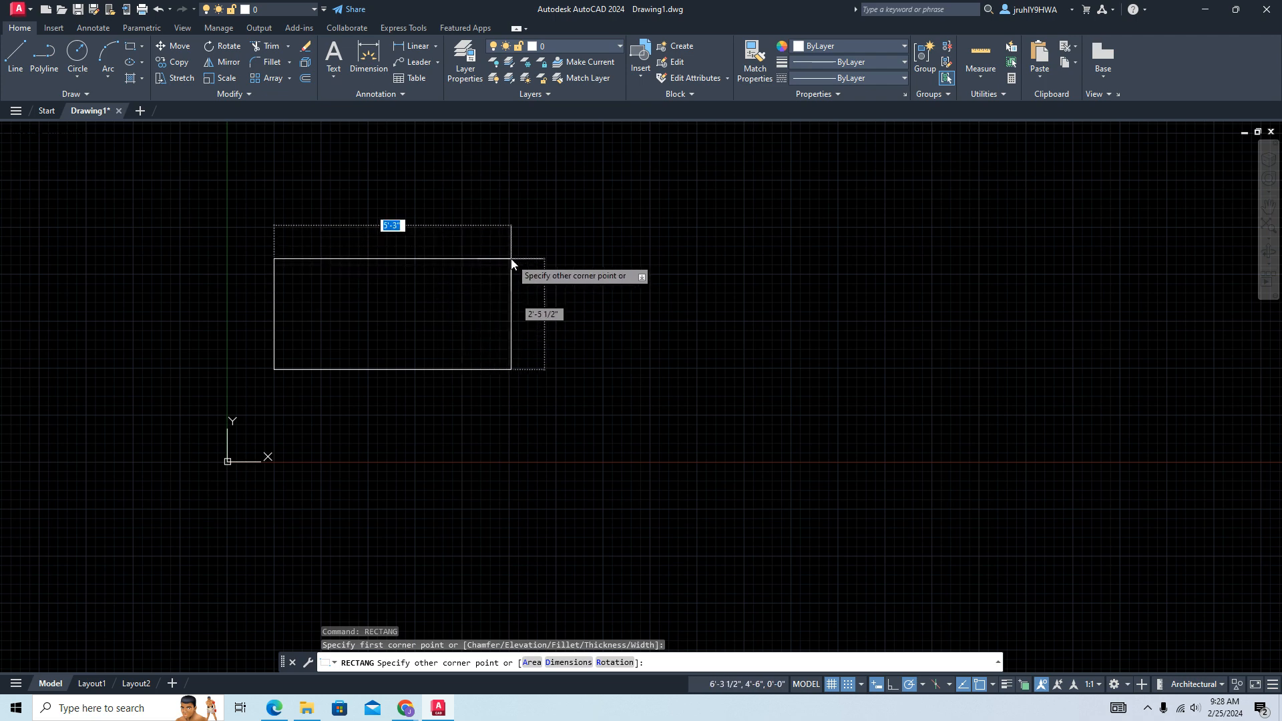
pyautogui.write("11'-6")
pyautogui.press('Tab')
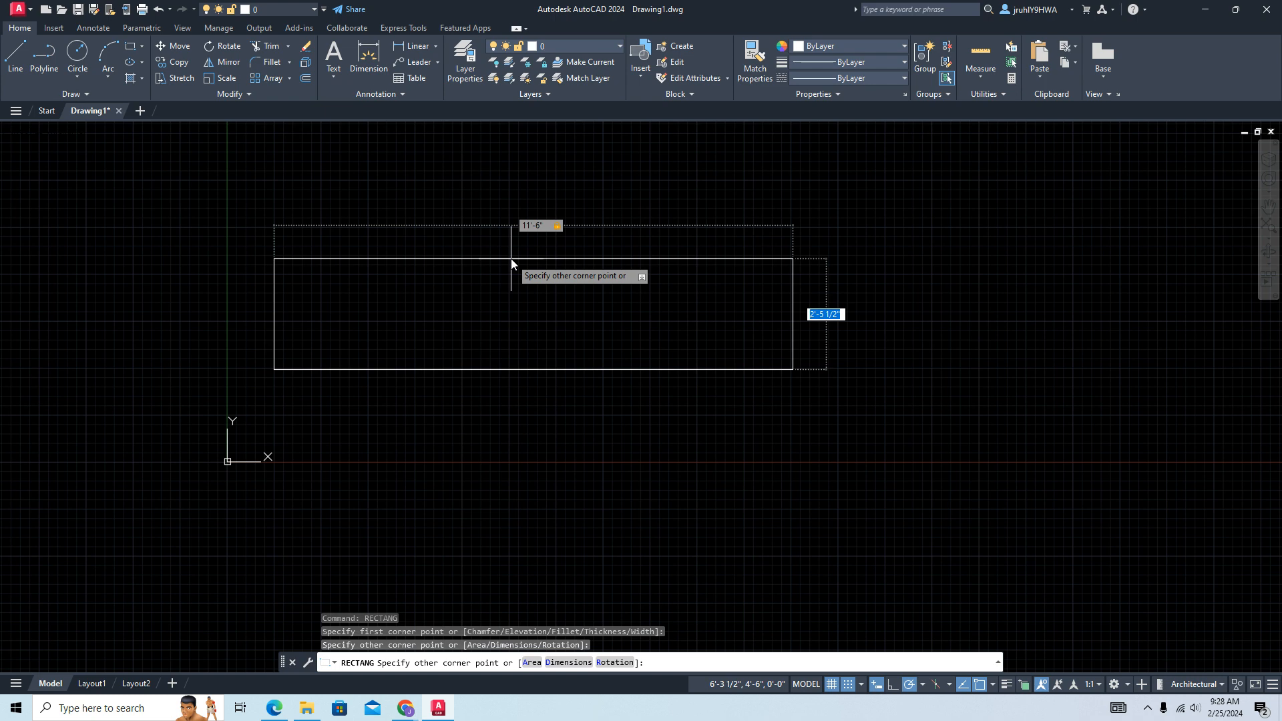
pyautogui.write('27')
pyautogui.write("'-9")
pyautogui.press('Tab')
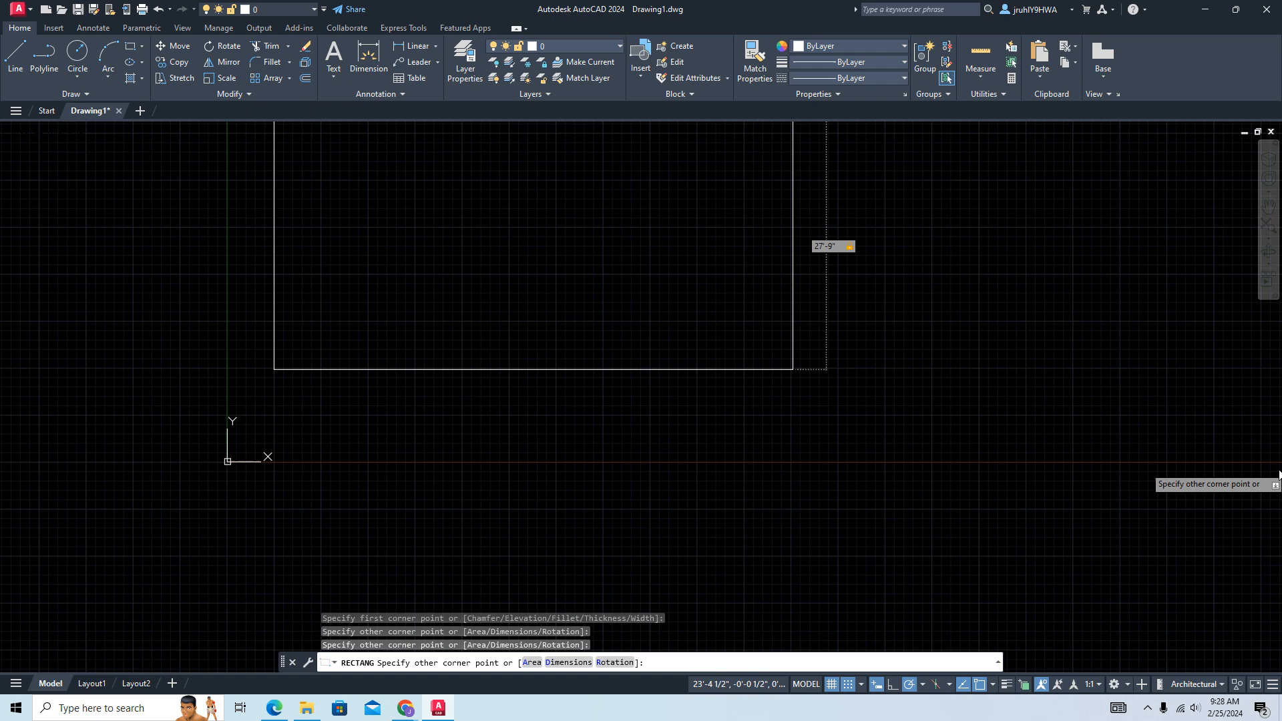
pyautogui.scroll(-5, 931, 372)
pyautogui.scroll(8, 945, 366)
pyautogui.scroll(-6, 947, 306)
pyautogui.scroll(2, 962, 294)
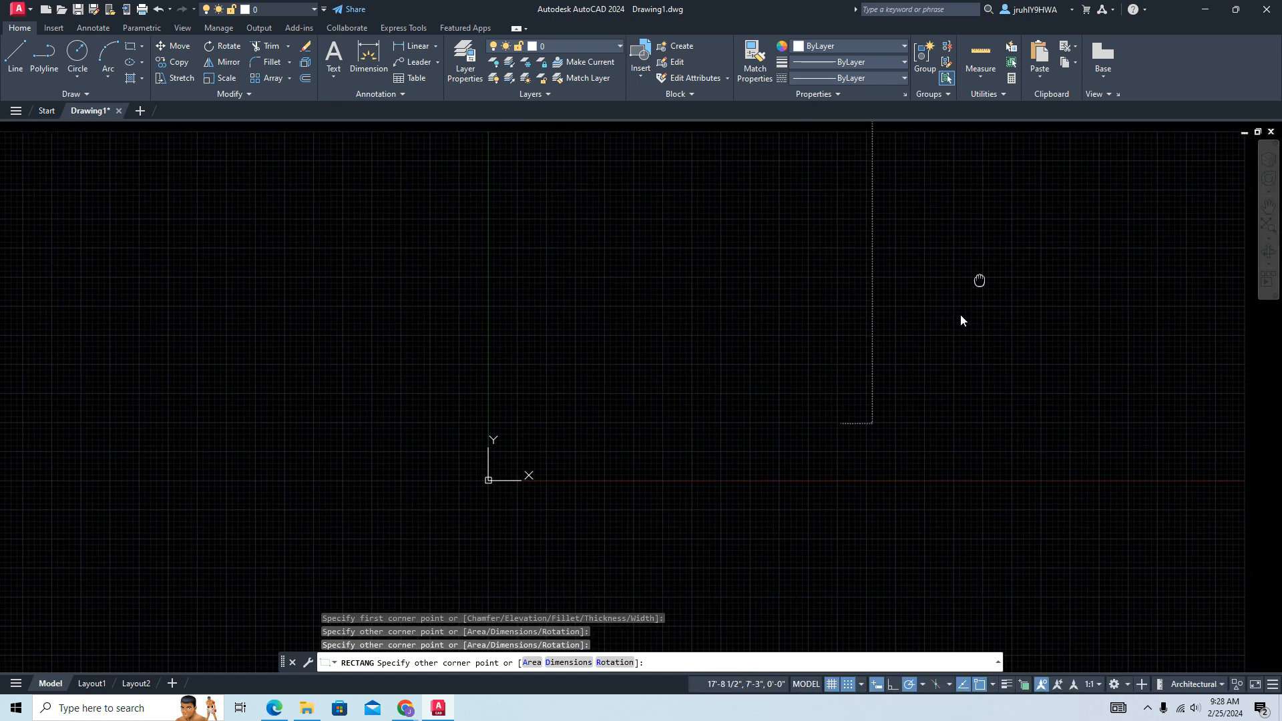
pyautogui.scroll(-2, 917, 453)
pyautogui.scroll(-2, 900, 426)
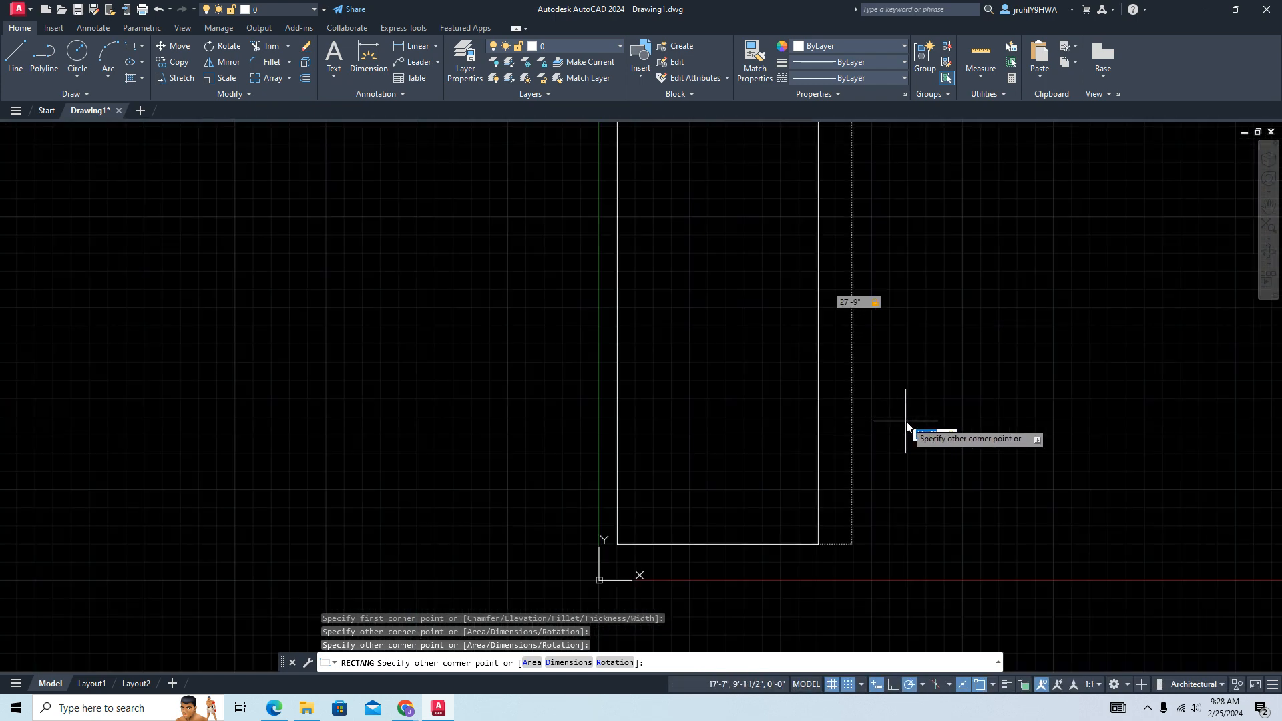
pyautogui.scroll(2, 905, 426)
pyautogui.scroll(-2, 895, 420)
pyautogui.scroll(-1, 919, 371)
pyautogui.scroll(2, 942, 368)
pyautogui.scroll(-2, 908, 378)
pyautogui.scroll(-3, 848, 511)
pyautogui.scroll(3, 892, 353)
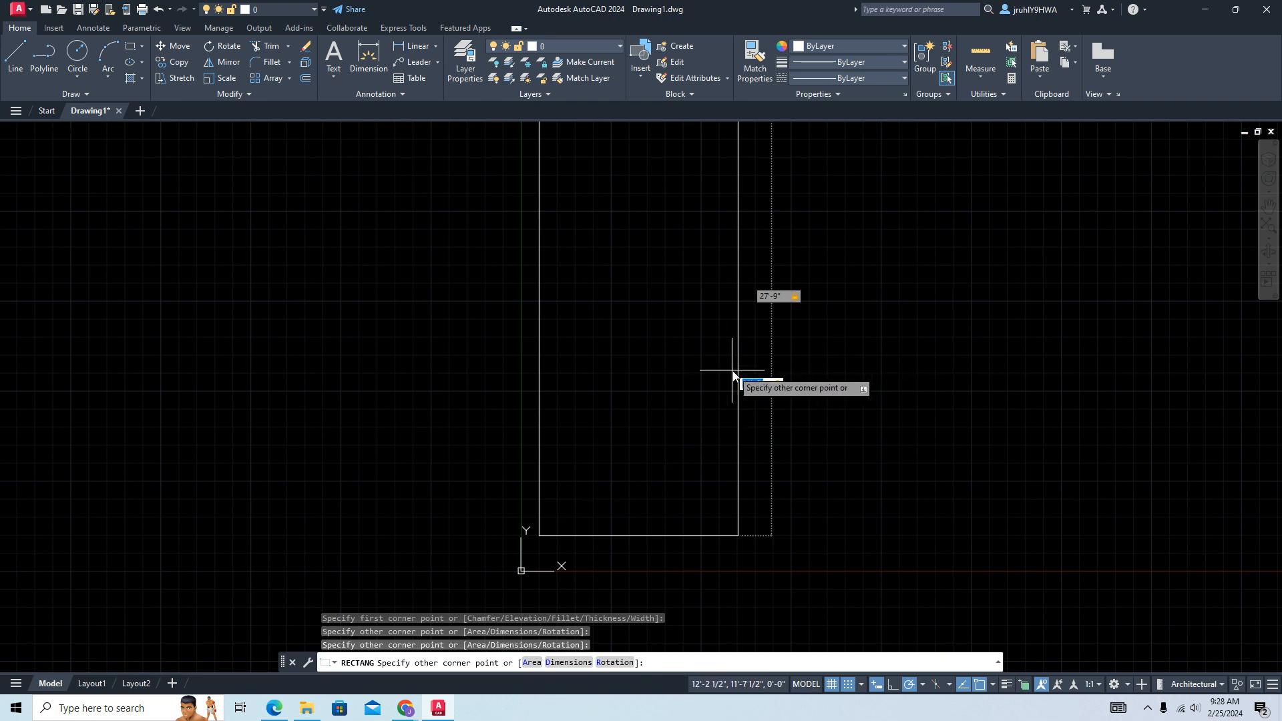
pyautogui.press('Escape')
# - Draw a rectangle 11'-6" wide and 27'-9" tall near the origin, above the X axis
pyautogui.scroll(-1, 716, 457)
pyautogui.scroll(1, 647, 435)
pyautogui.moveTo(841, 469); pyautogui.dragTo(292, 331, button='middle')
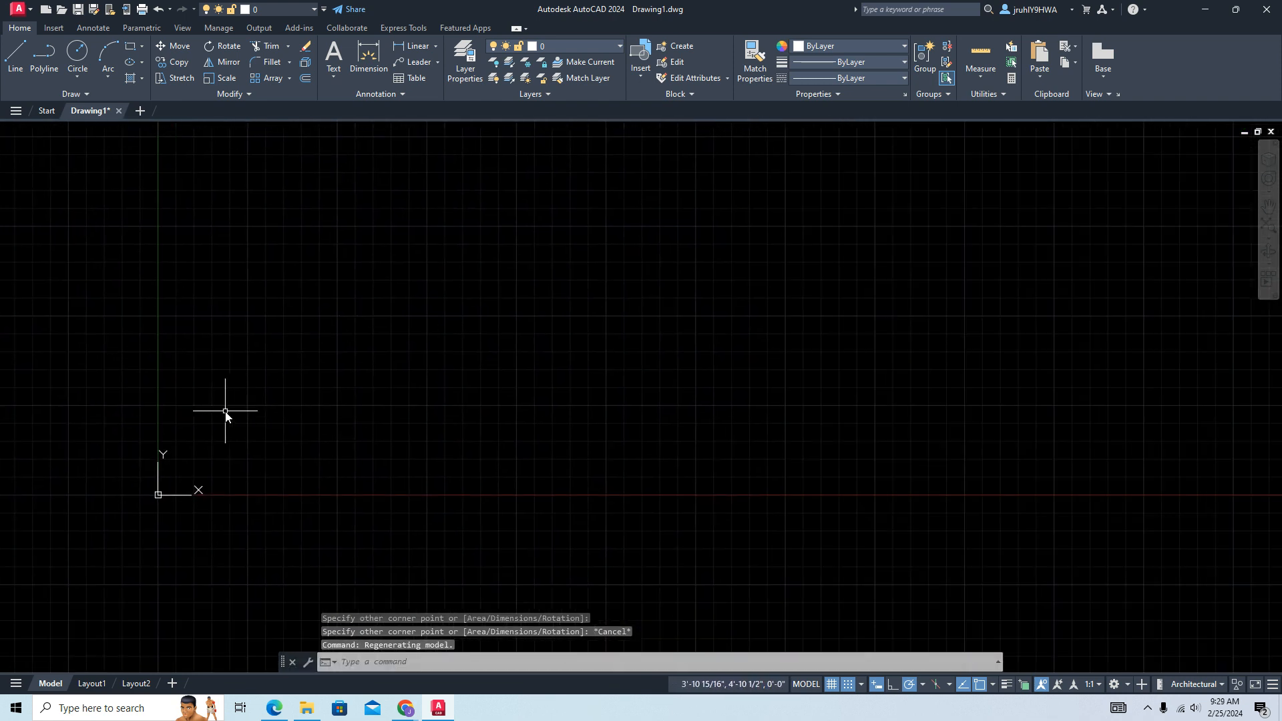
pyautogui.scroll(2, 454, 369)
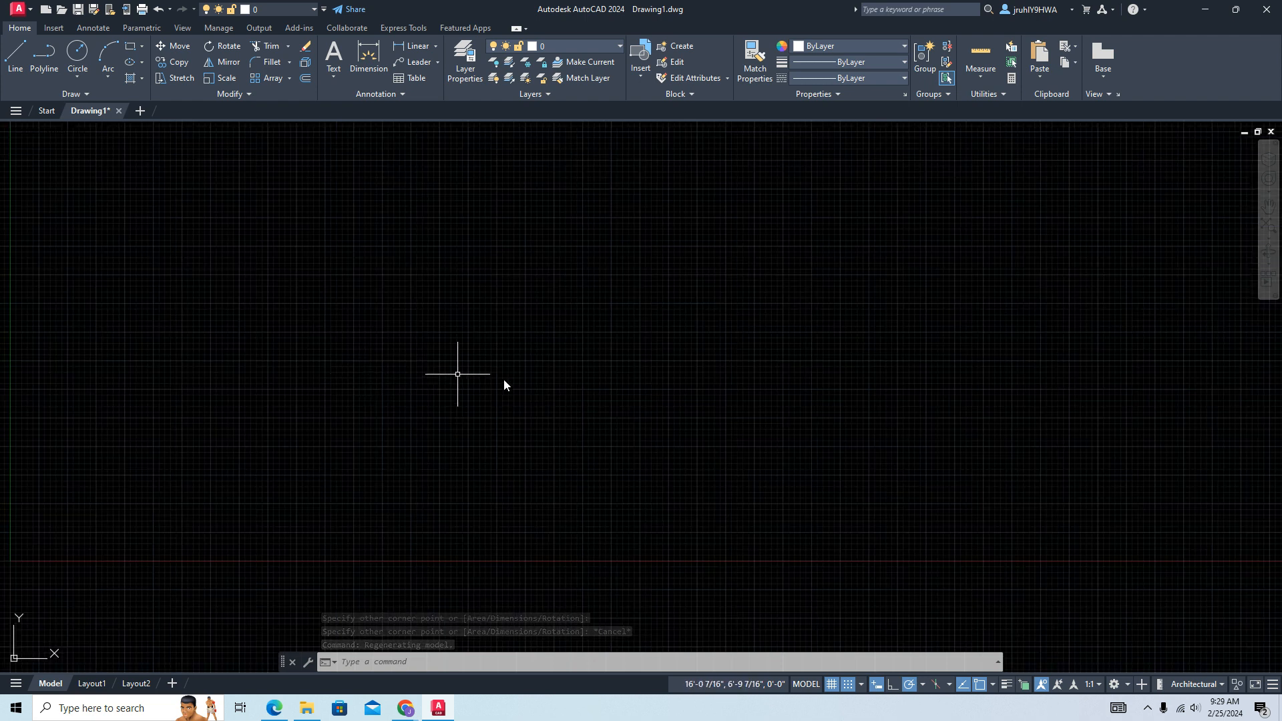
pyautogui.scroll(1, 446, 357)
pyautogui.moveTo(62, 389); pyautogui.dragTo(306, 357, button='middle')
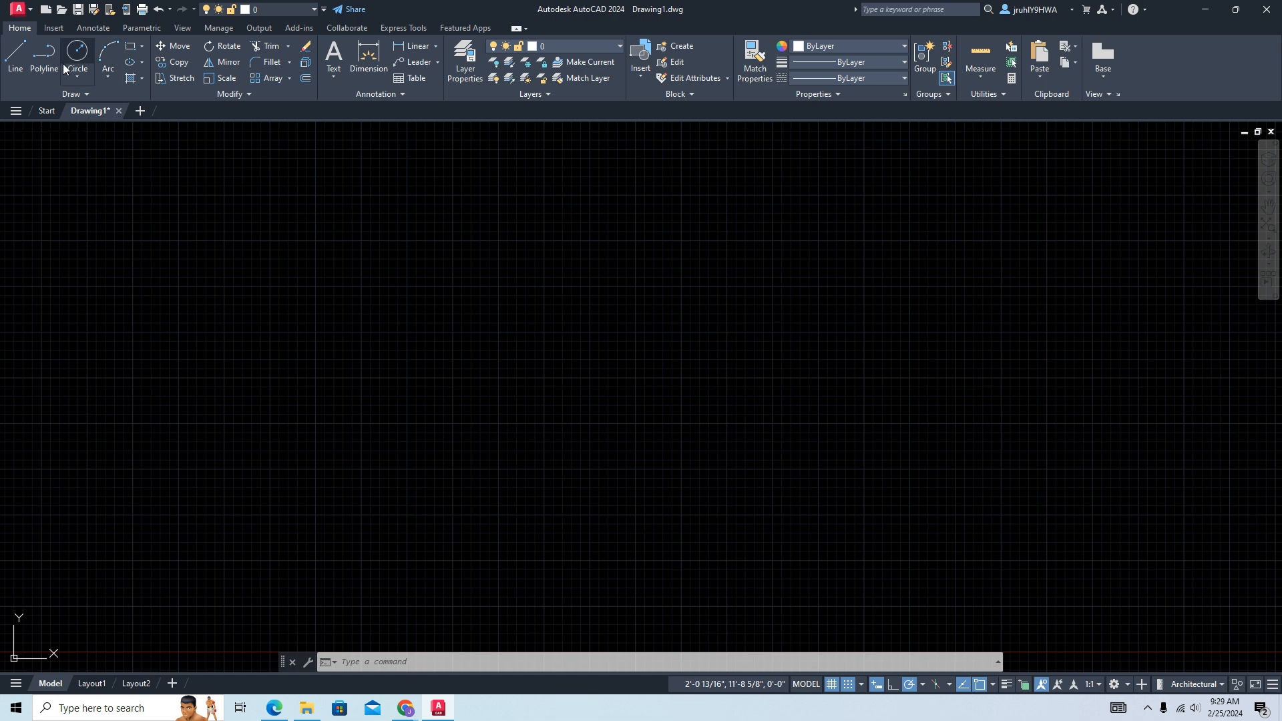
pyautogui.click(131, 46)
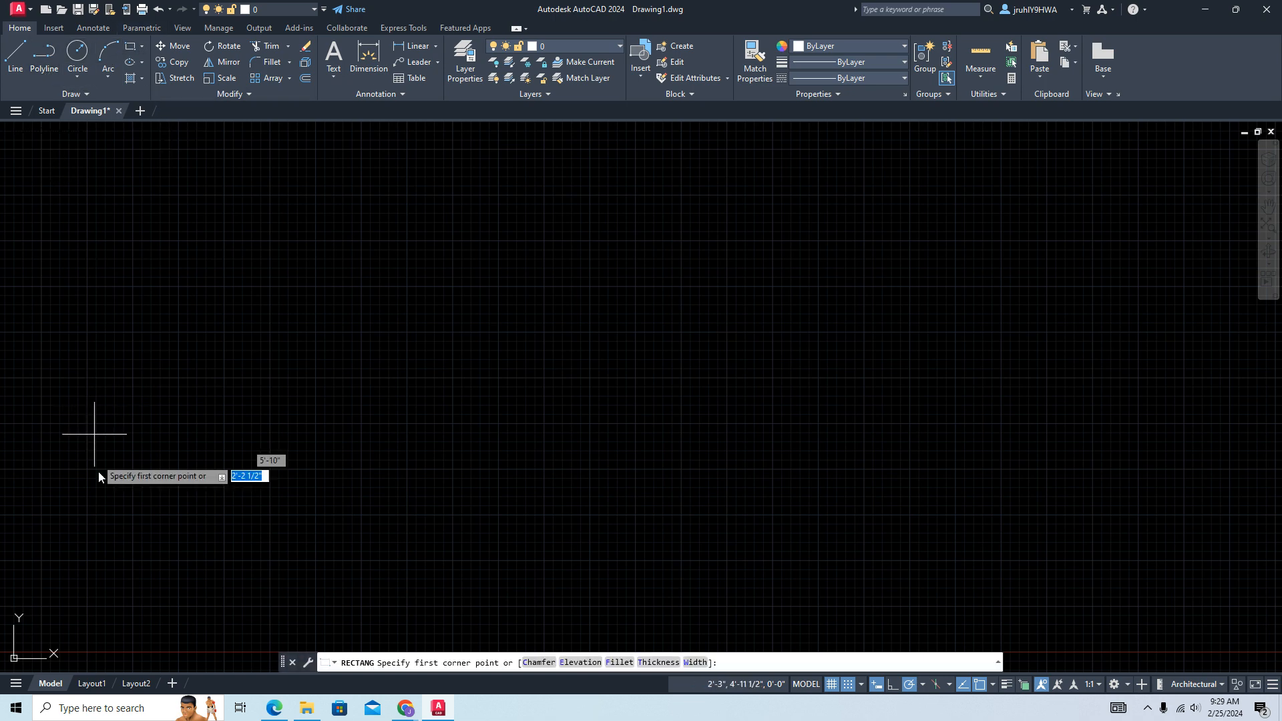
pyautogui.click(132, 516)
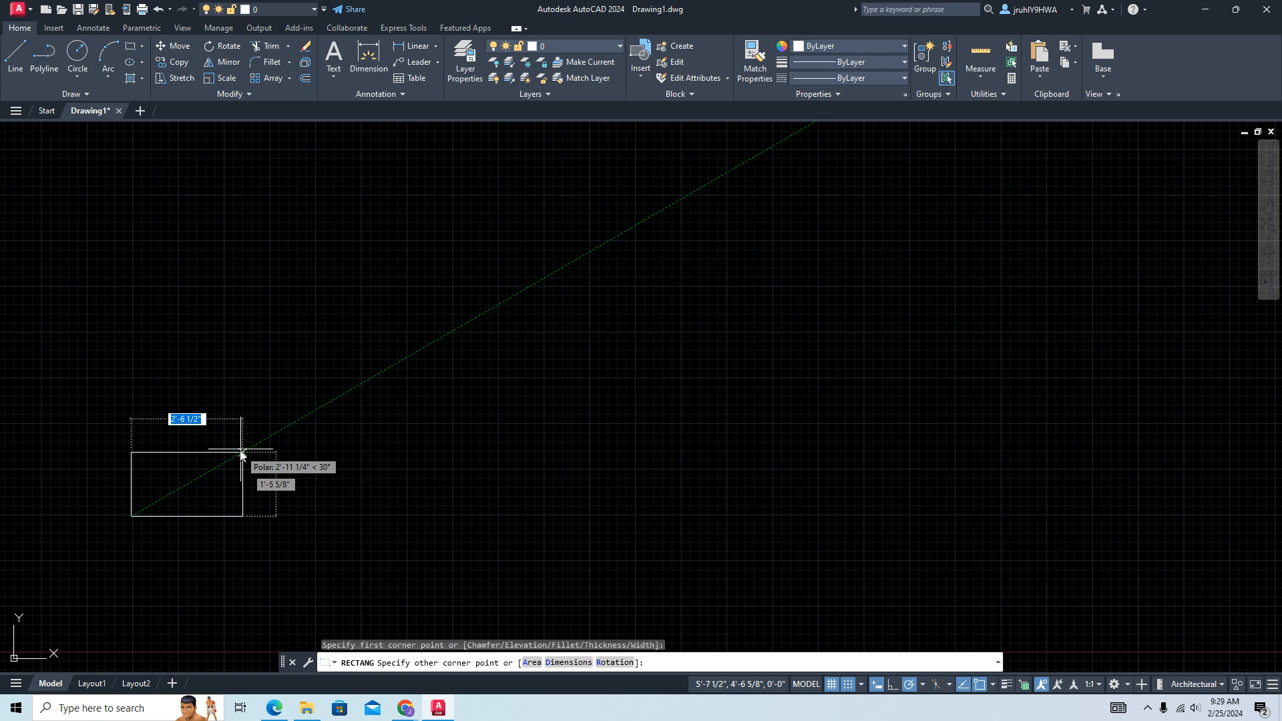
pyautogui.write('11')
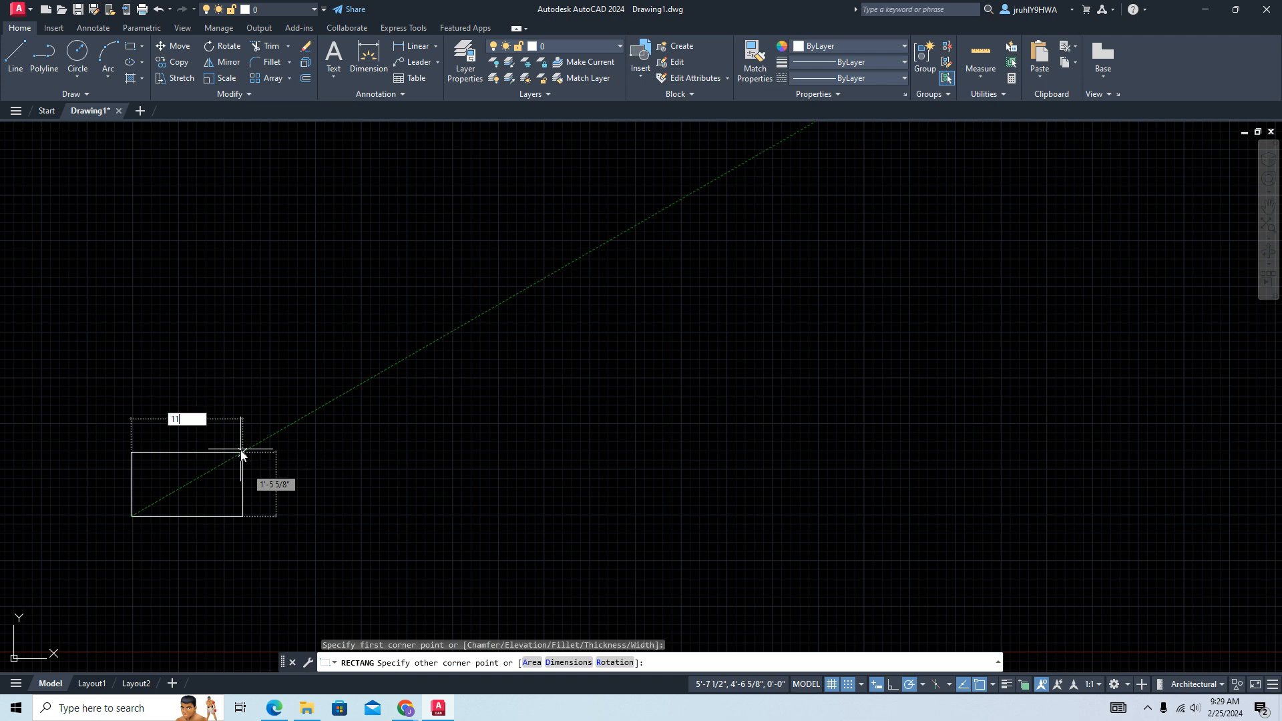
pyautogui.write('-')
pyautogui.write('6')
pyautogui.press('Tab')
pyautogui.press('BackSpace')
pyautogui.write('111')
pyautogui.write('6')
pyautogui.press('Tab')
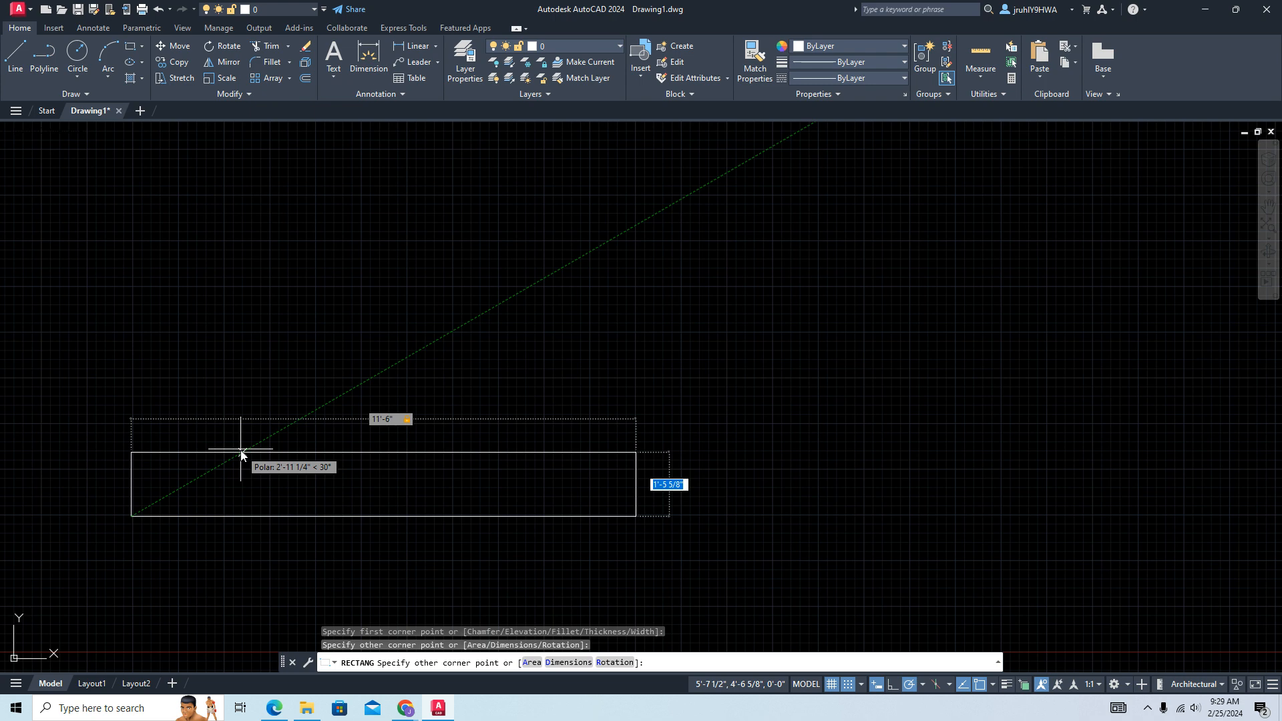
pyautogui.write('27')
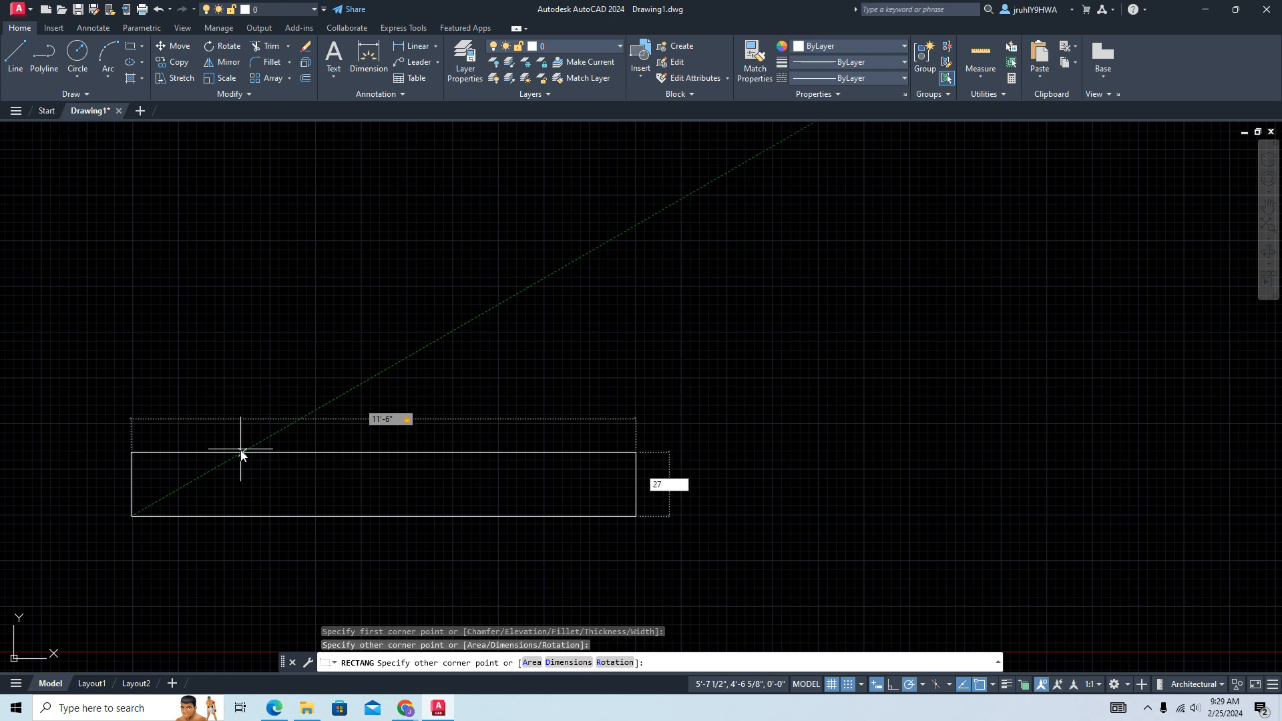
pyautogui.write("'9")
pyautogui.press('Return')
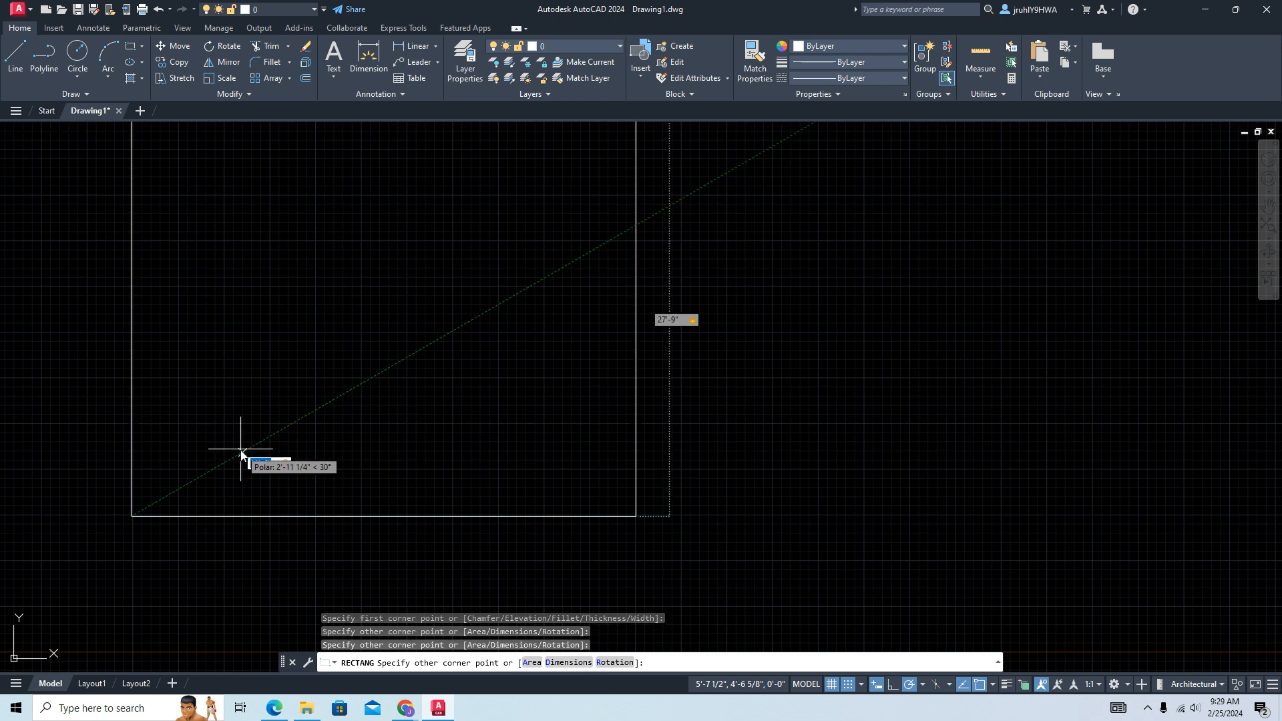
pyautogui.write("11'6")
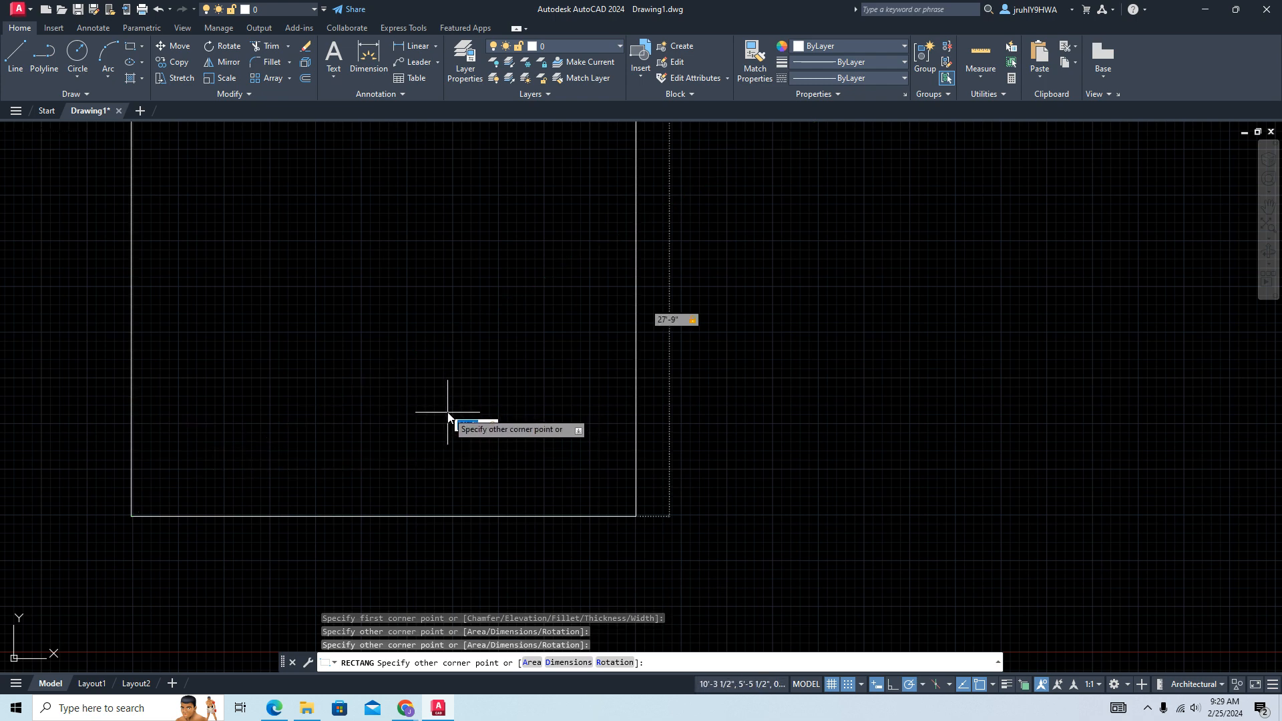
pyautogui.press('Return')
pyautogui.scroll(-10, 599, 311)
pyautogui.scroll(2, 573, 378)
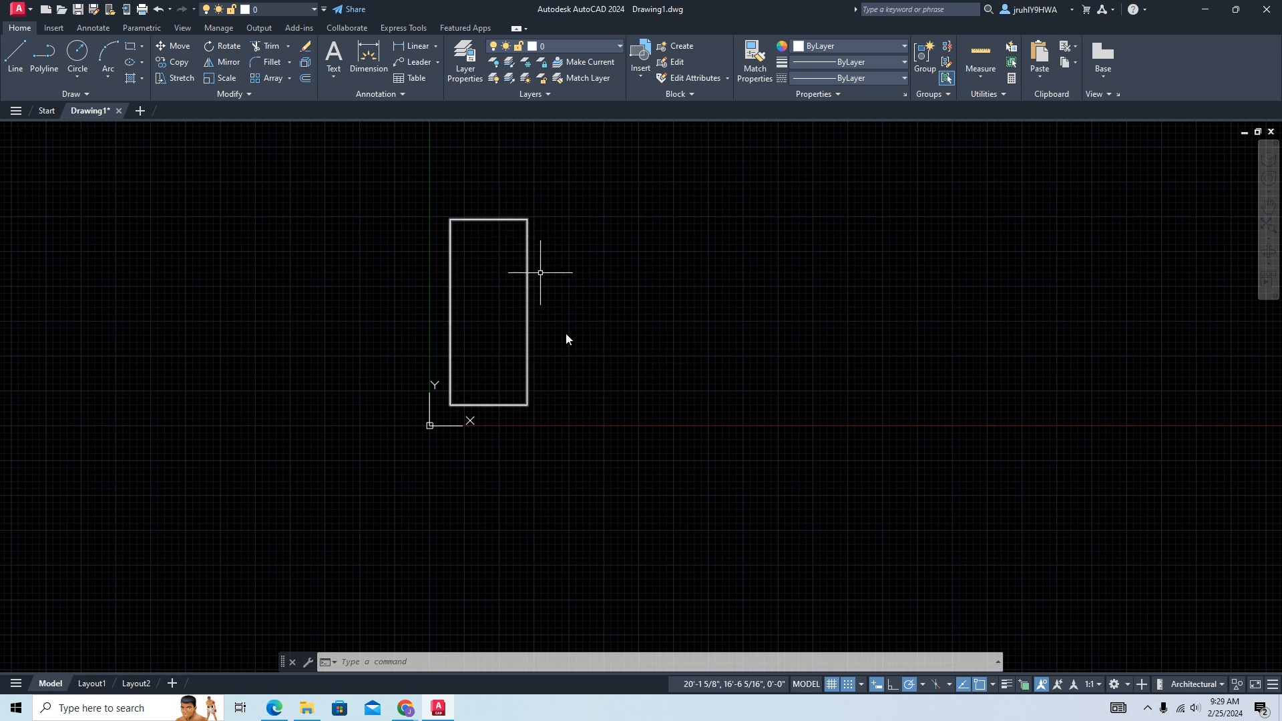
# - Delete the tall rectangle near the origin
pyautogui.moveTo(446, 213)
pyautogui.mouseDown()
pyautogui.moveTo(443, 199)
pyautogui.moveTo(601, 436)
pyautogui.moveTo(545, 421)
pyautogui.mouseUp()
pyautogui.click(498, 399)
pyautogui.click(490, 415)
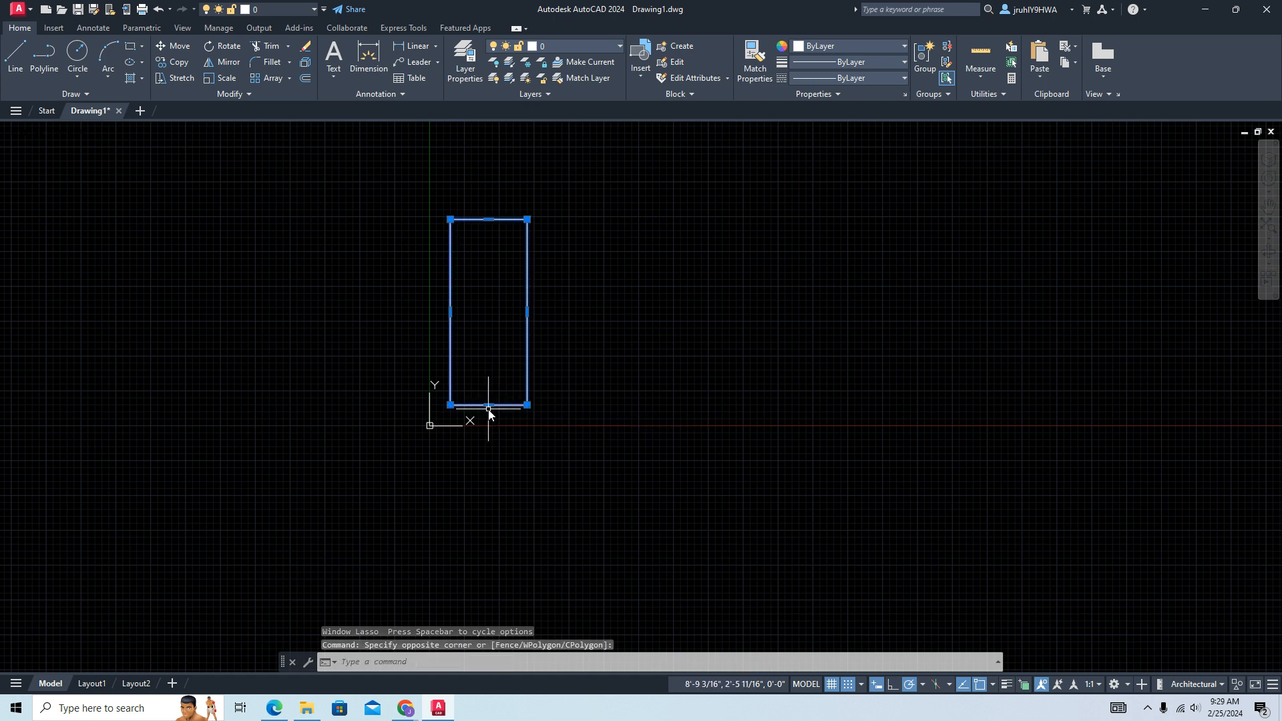
pyautogui.press('Delete')
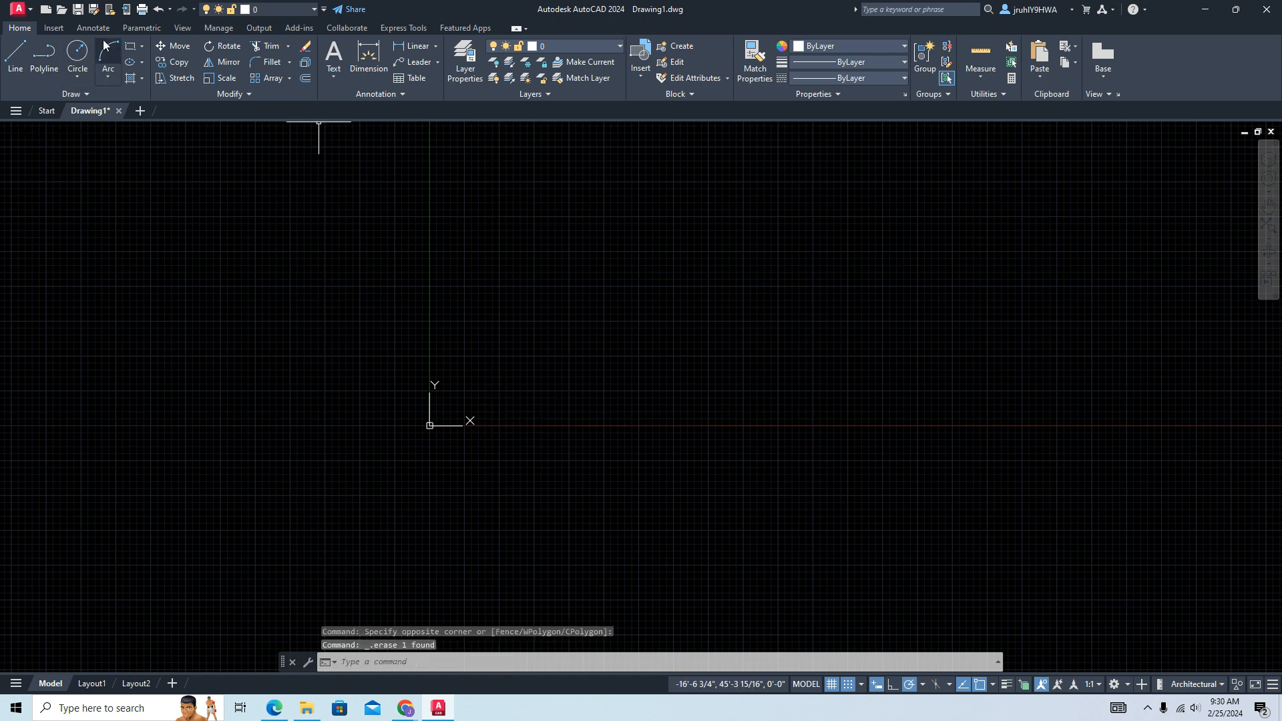
# - Draw a horizontal rectangle 33'-9" wide and 11'-6" tall to the right of the origin, extending slightly below the X axis
pyautogui.click(127, 48)
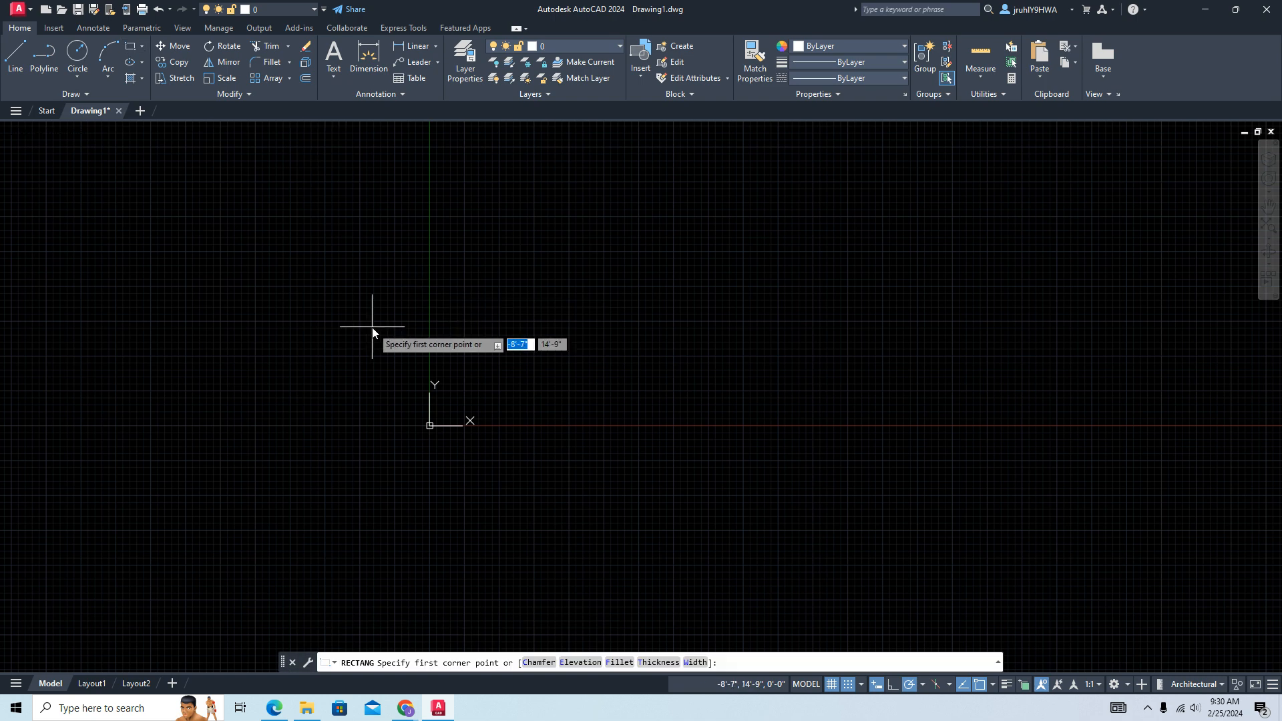
pyautogui.click(501, 357)
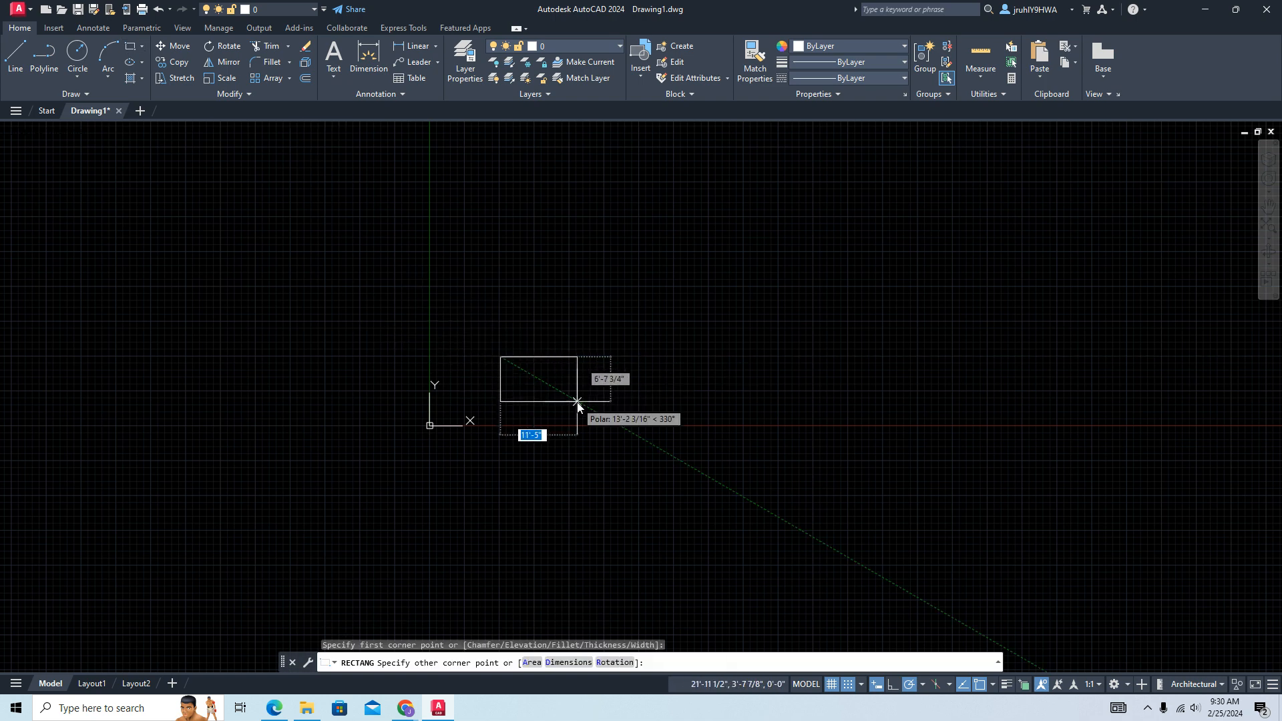
pyautogui.write('11')
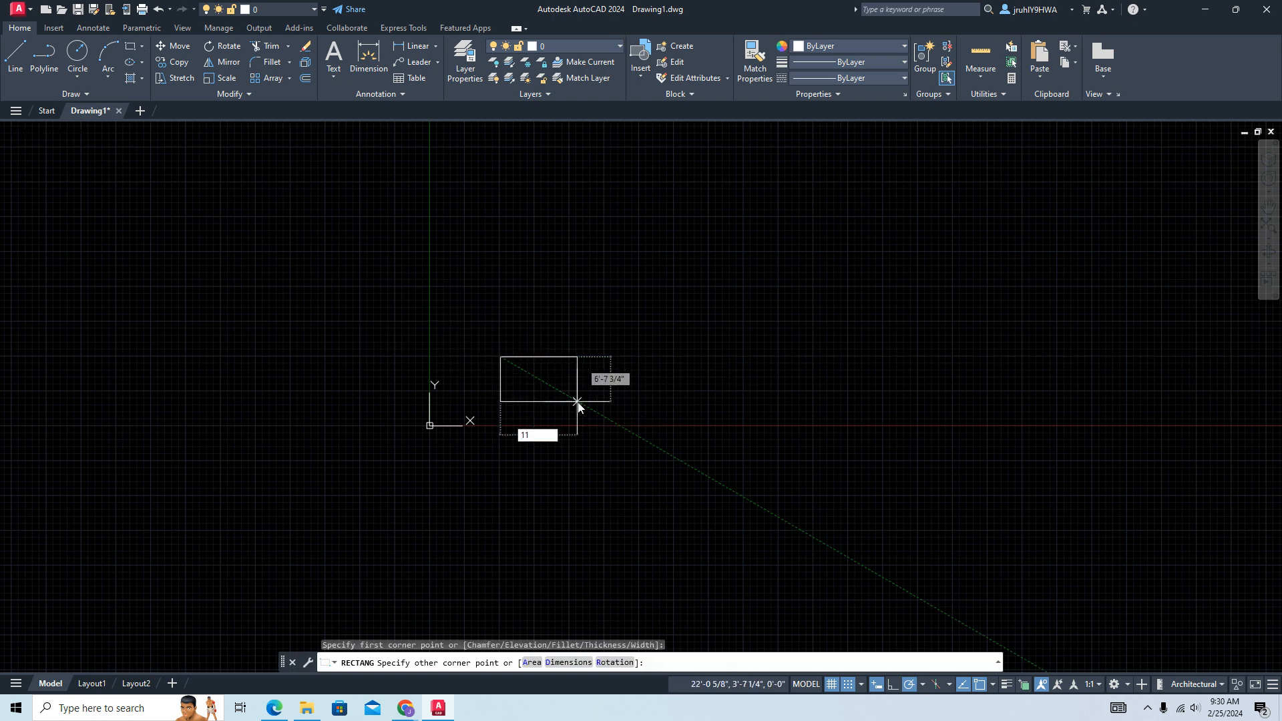
pyautogui.write("'6")
pyautogui.press('Tab')
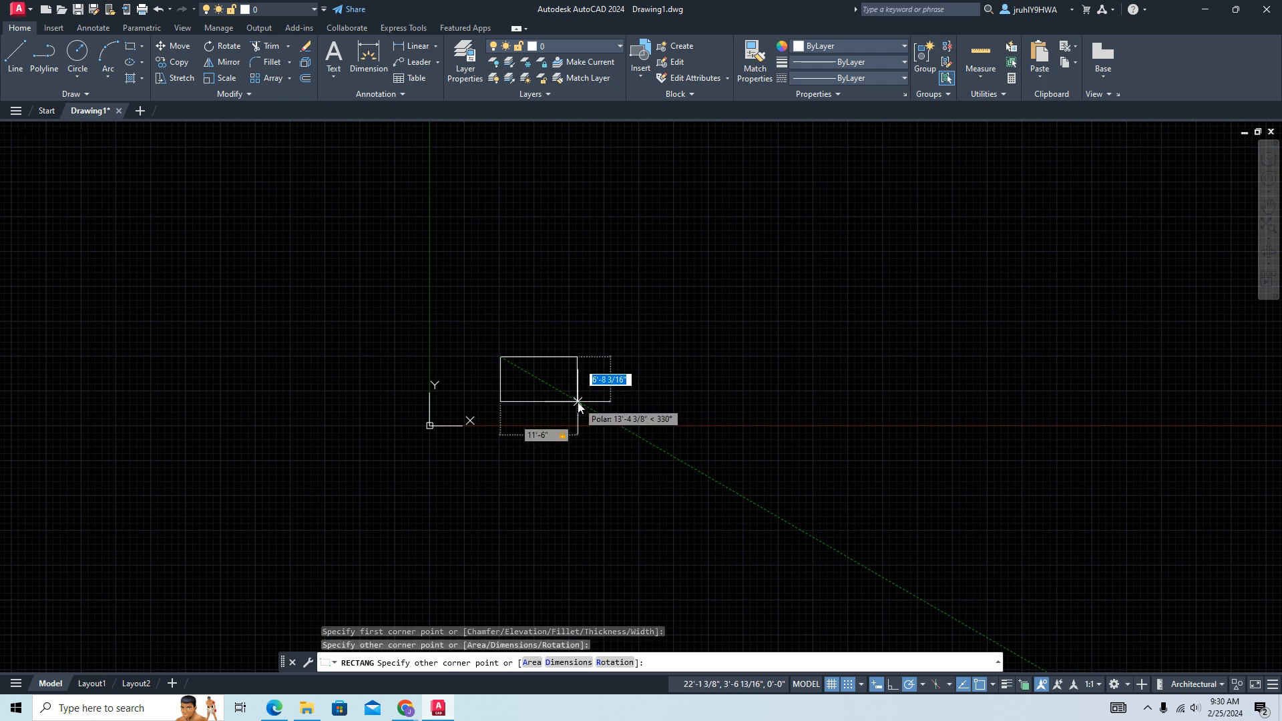
pyautogui.press('Tab')
pyautogui.press('Tab')
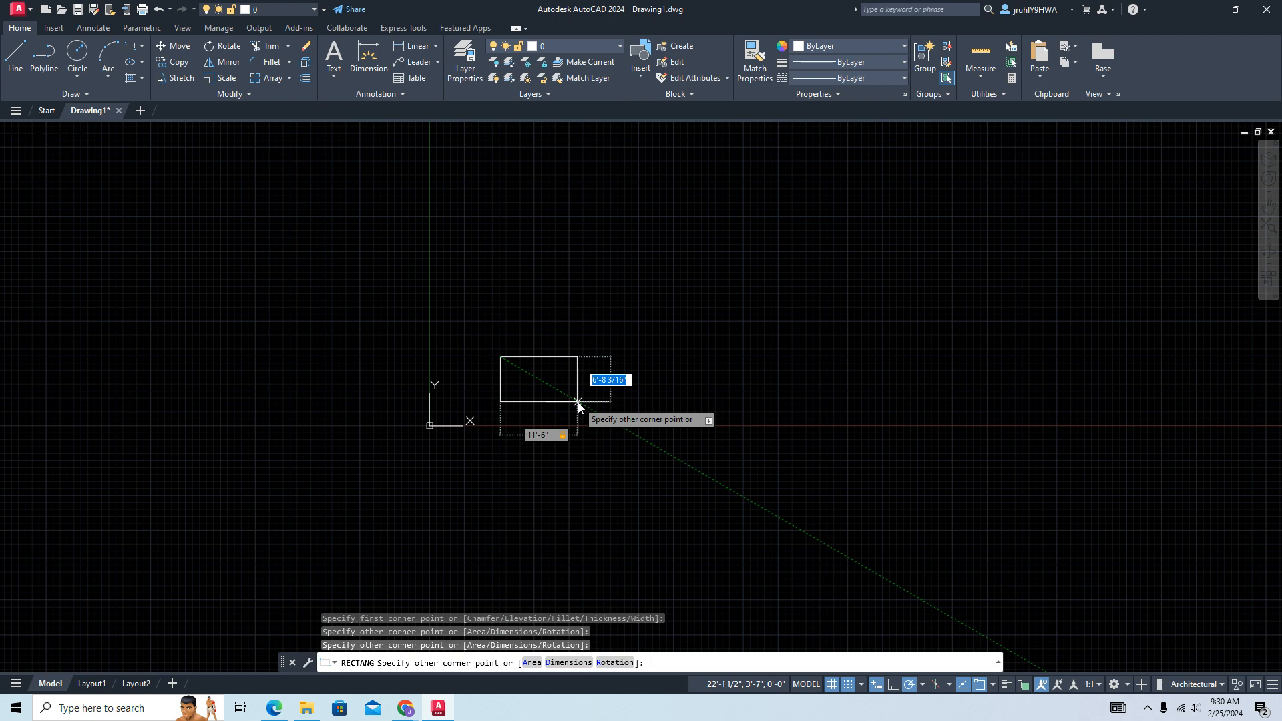
pyautogui.write("11'6")
pyautogui.press('Tab')
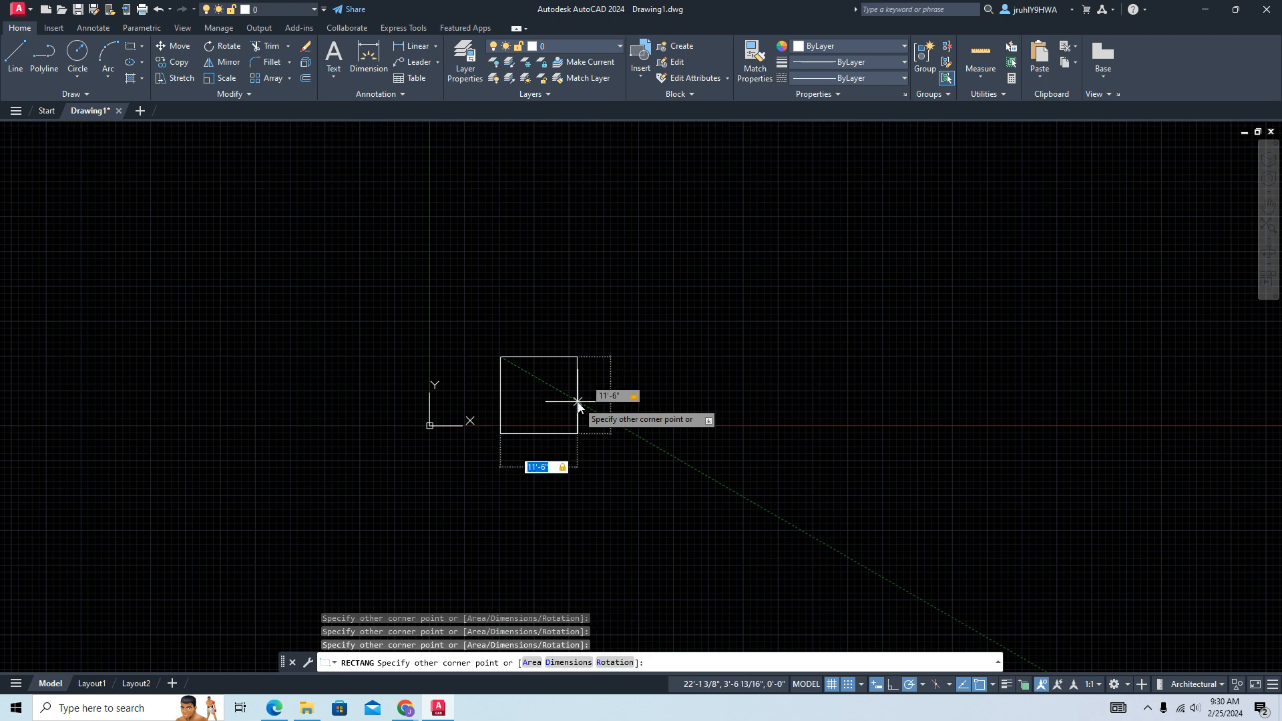
pyautogui.write('33')
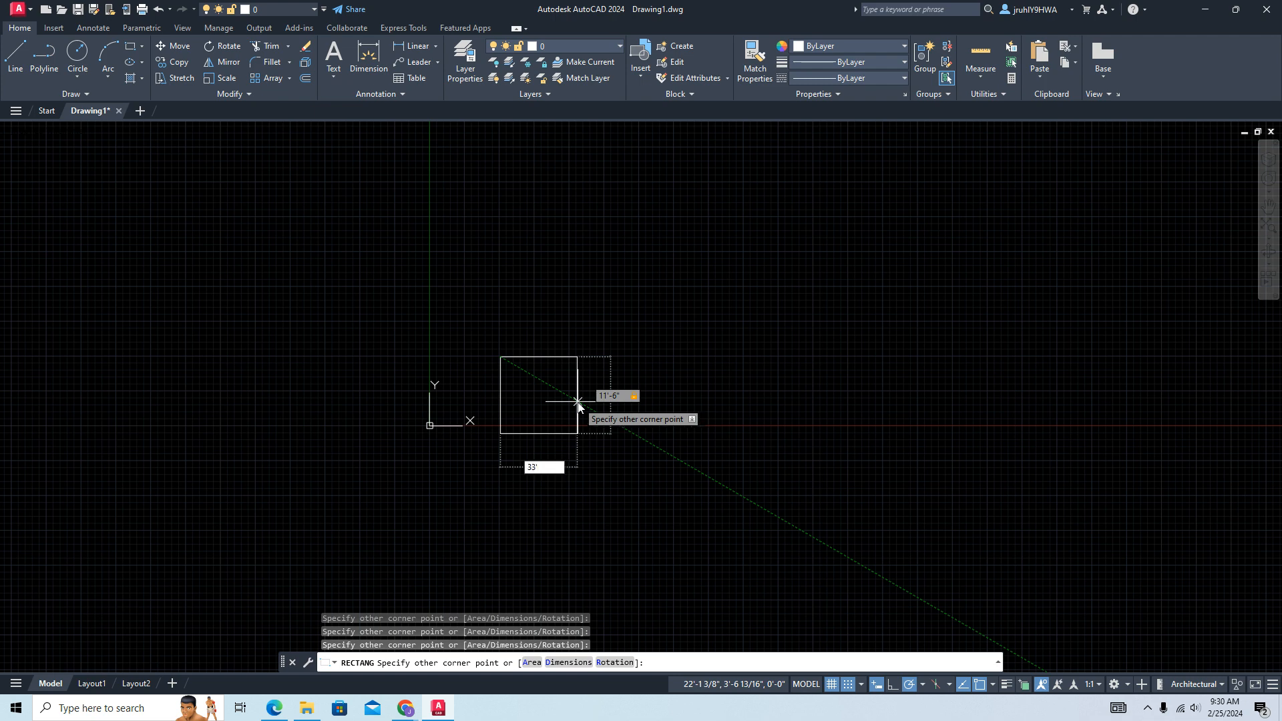
pyautogui.write("'")
pyautogui.write('6')
pyautogui.press('Return')
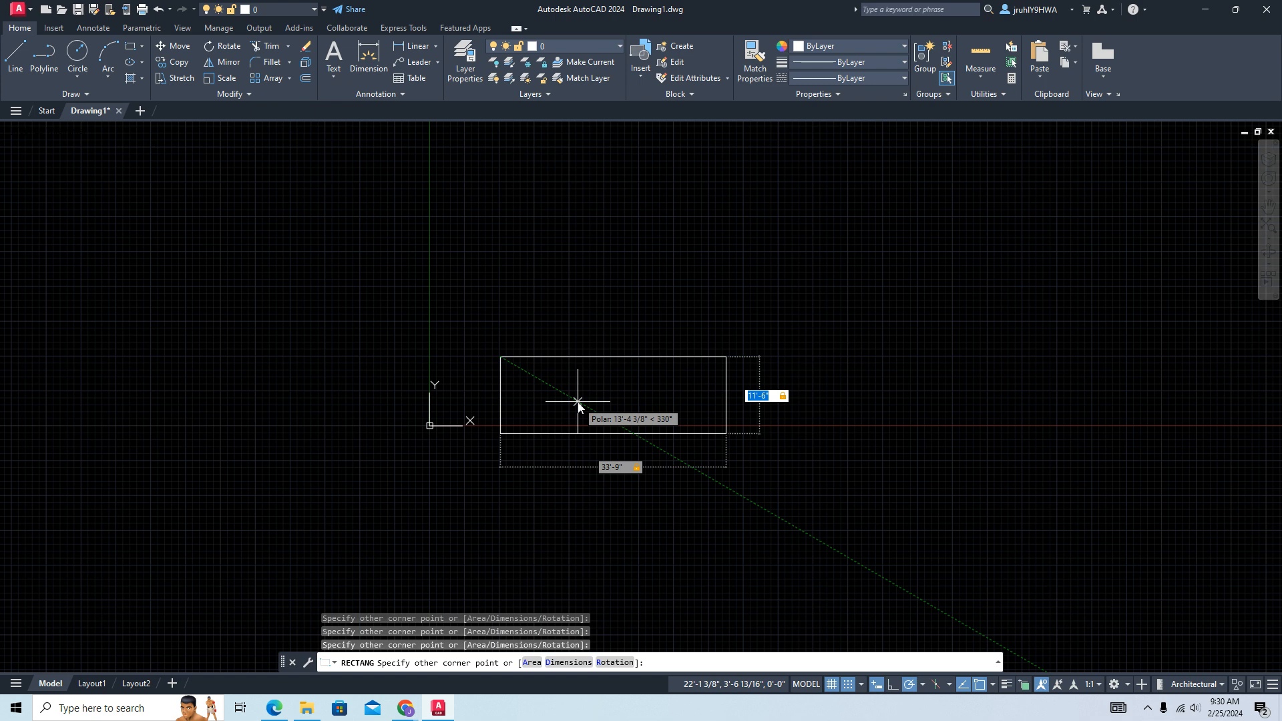
pyautogui.press('Return')
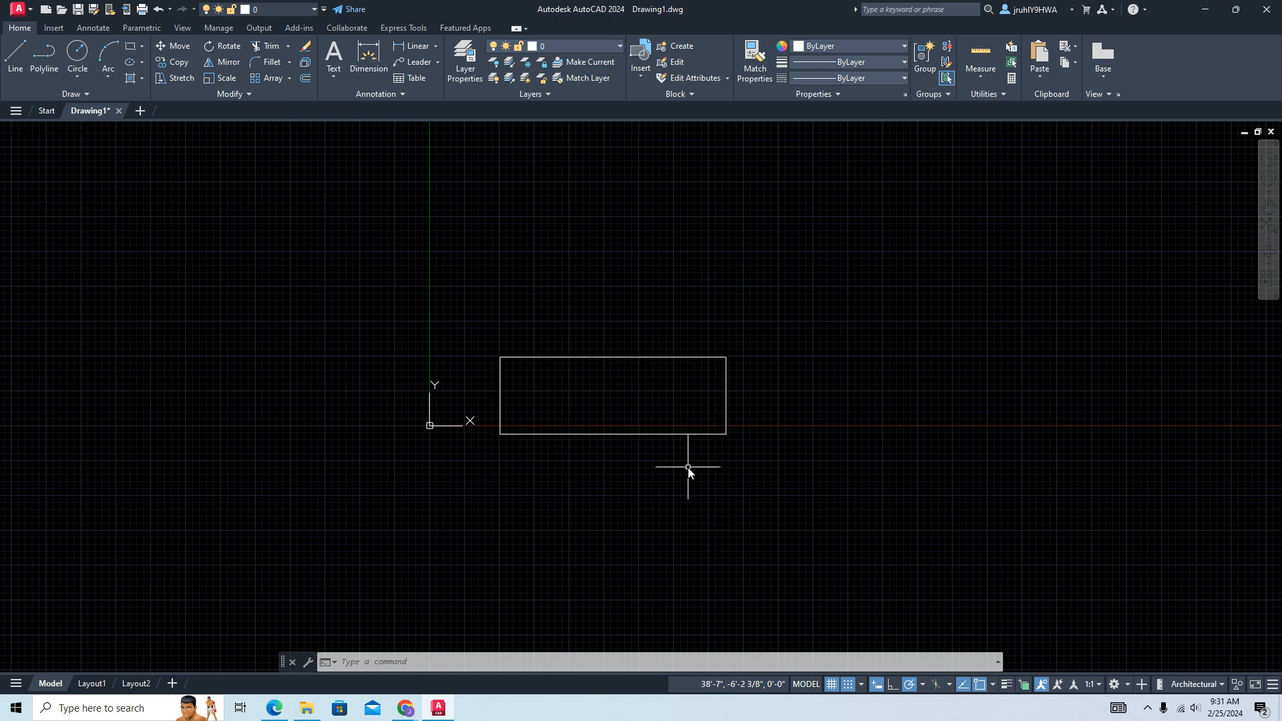
pyautogui.click(130, 47)
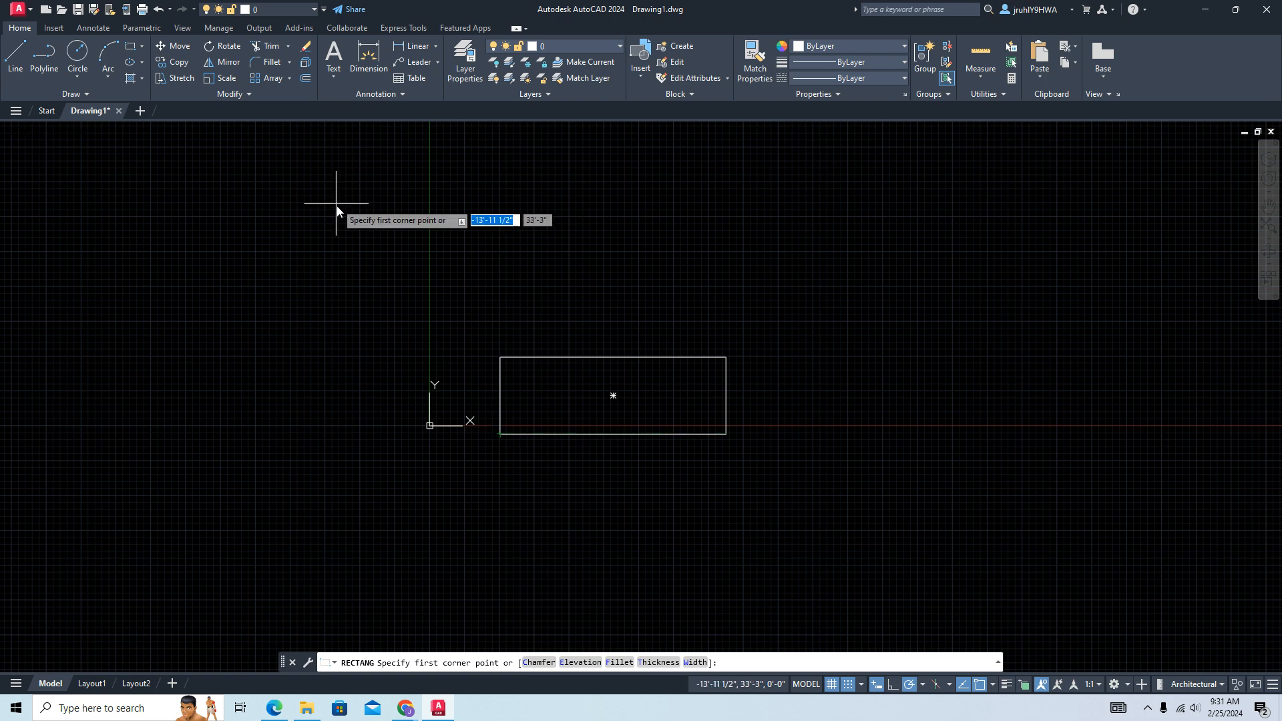
pyautogui.press('Escape')
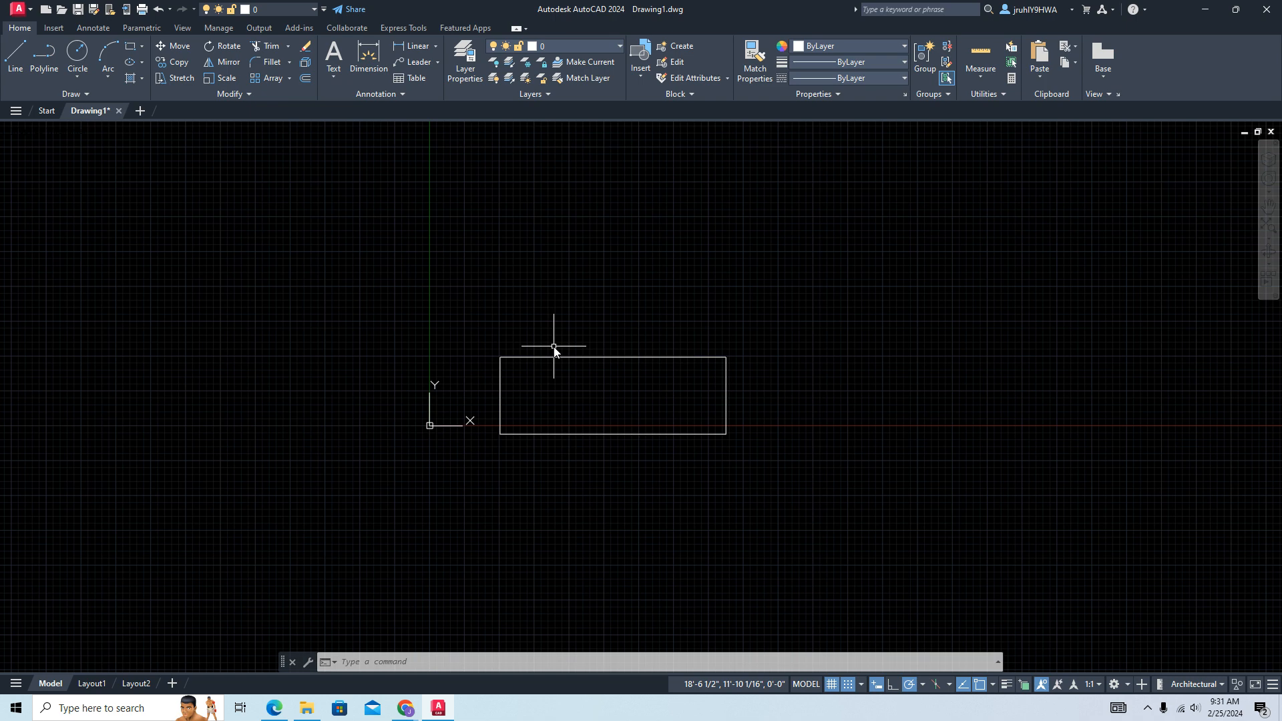
pyautogui.click(133, 47)
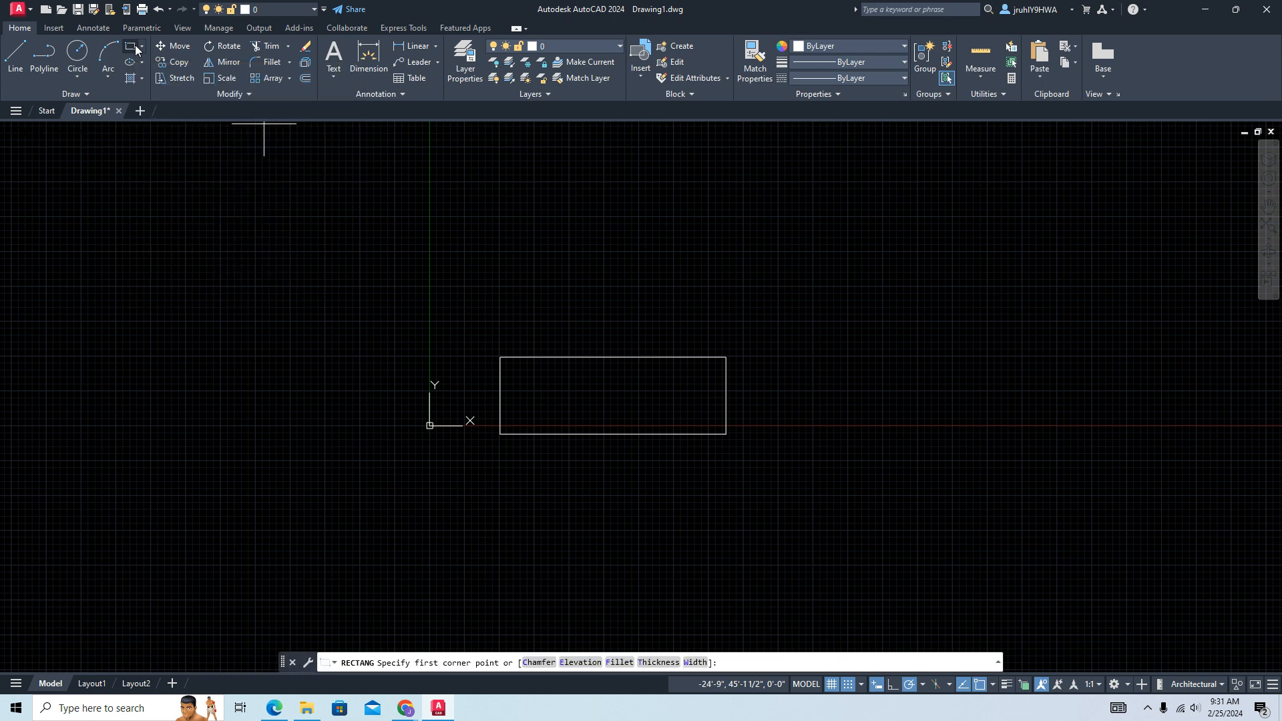
pyautogui.click(726, 358)
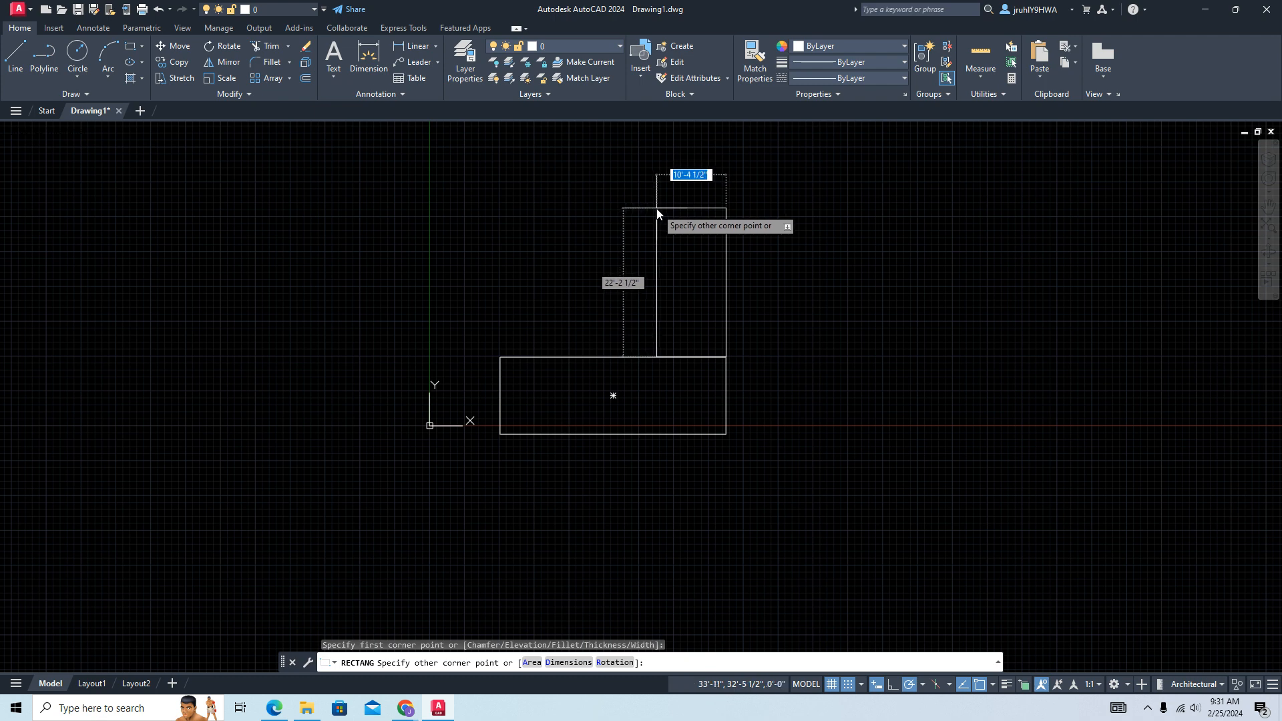
pyautogui.press('Tab')
pyautogui.write('13')
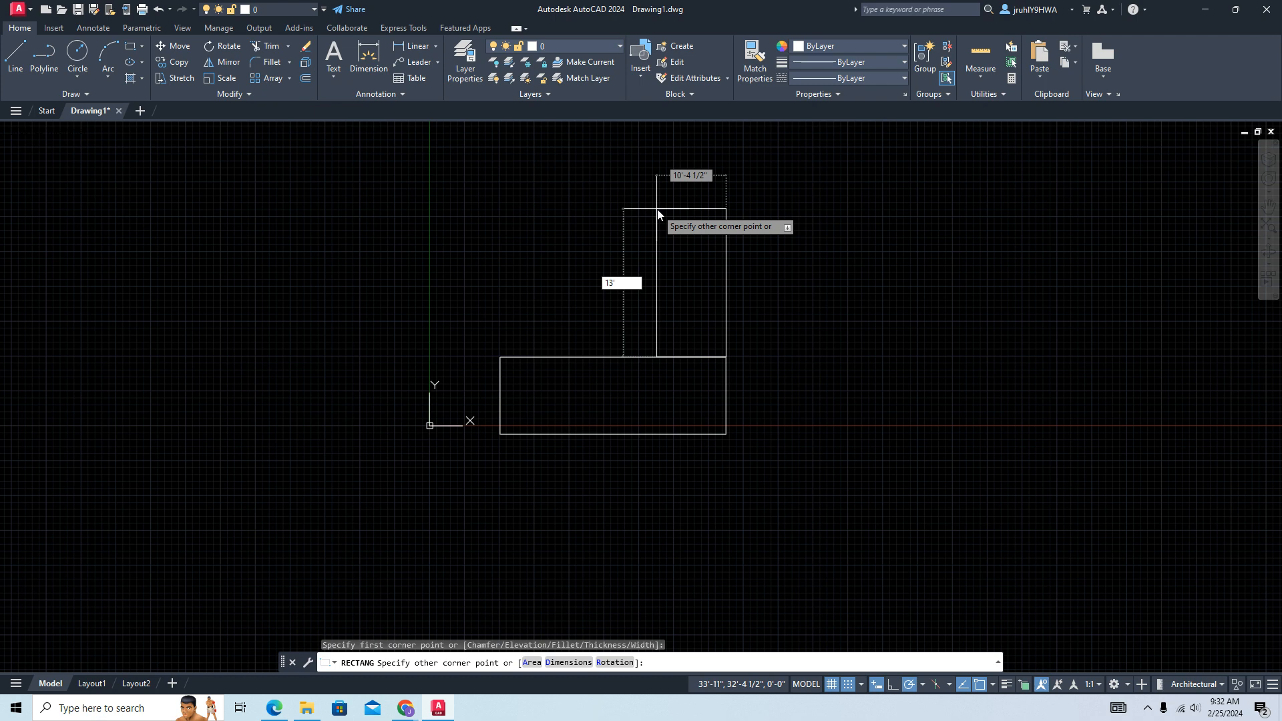
pyautogui.press('Return')
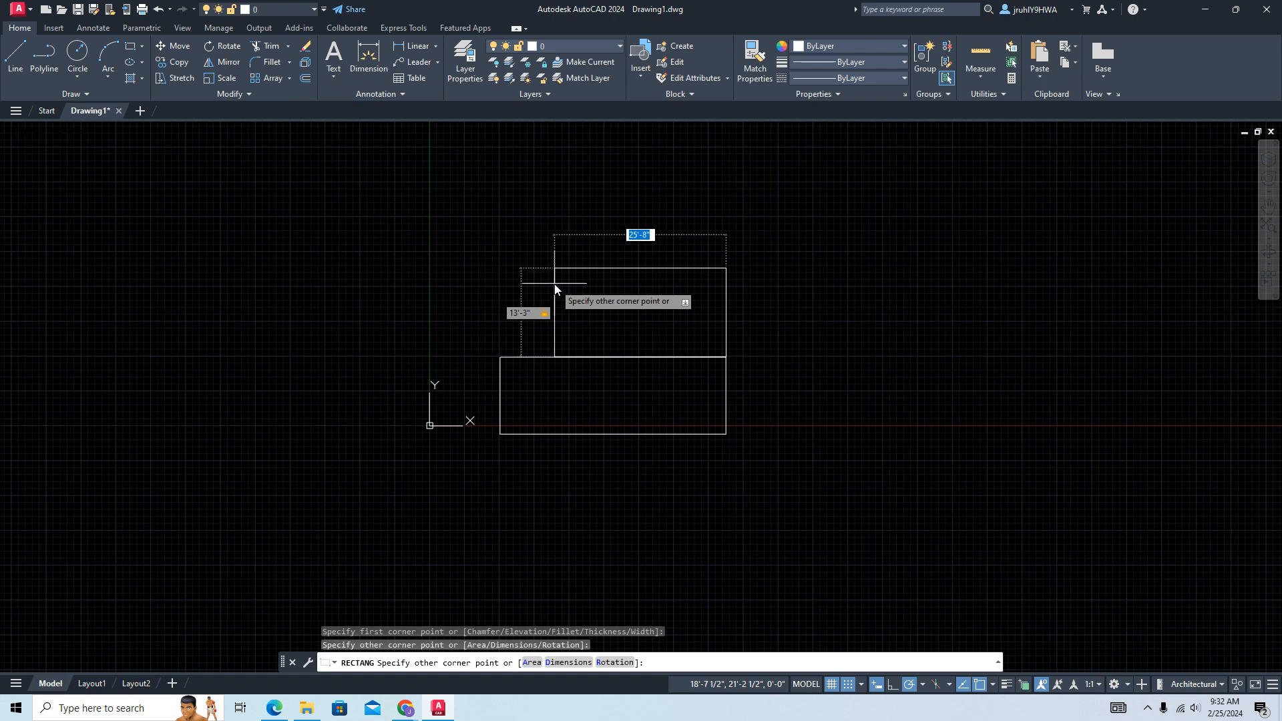
pyautogui.write('2')
pyautogui.write('11')
pyautogui.press('Tab')
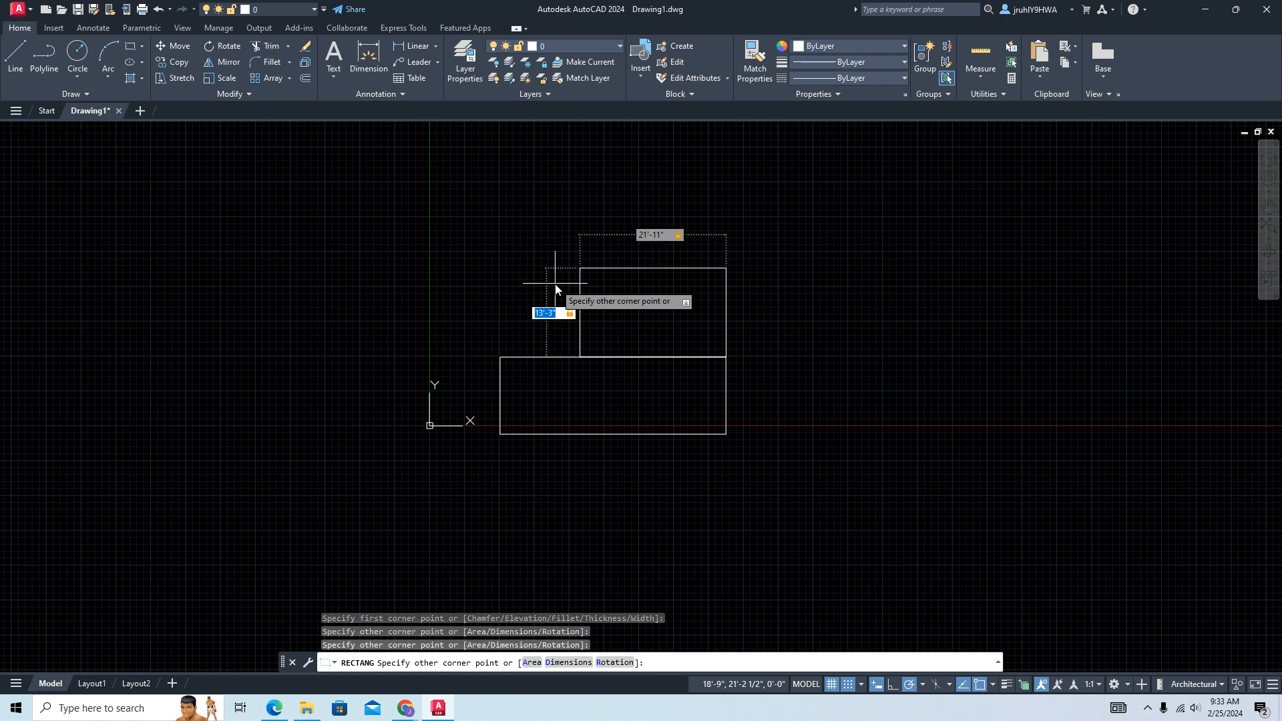
pyautogui.press('Escape')
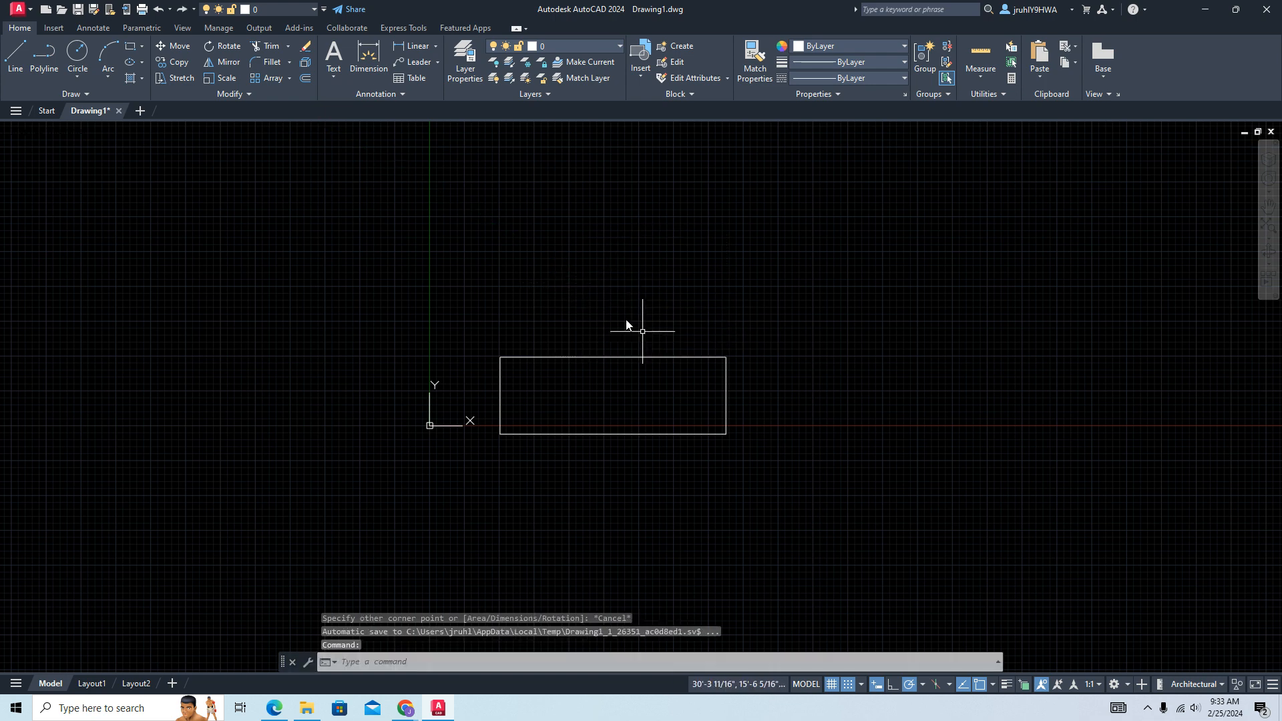
pyautogui.hotkey('ctrl', 'z')
pyautogui.hotkey('ctrl', 'z')
pyautogui.write('z')
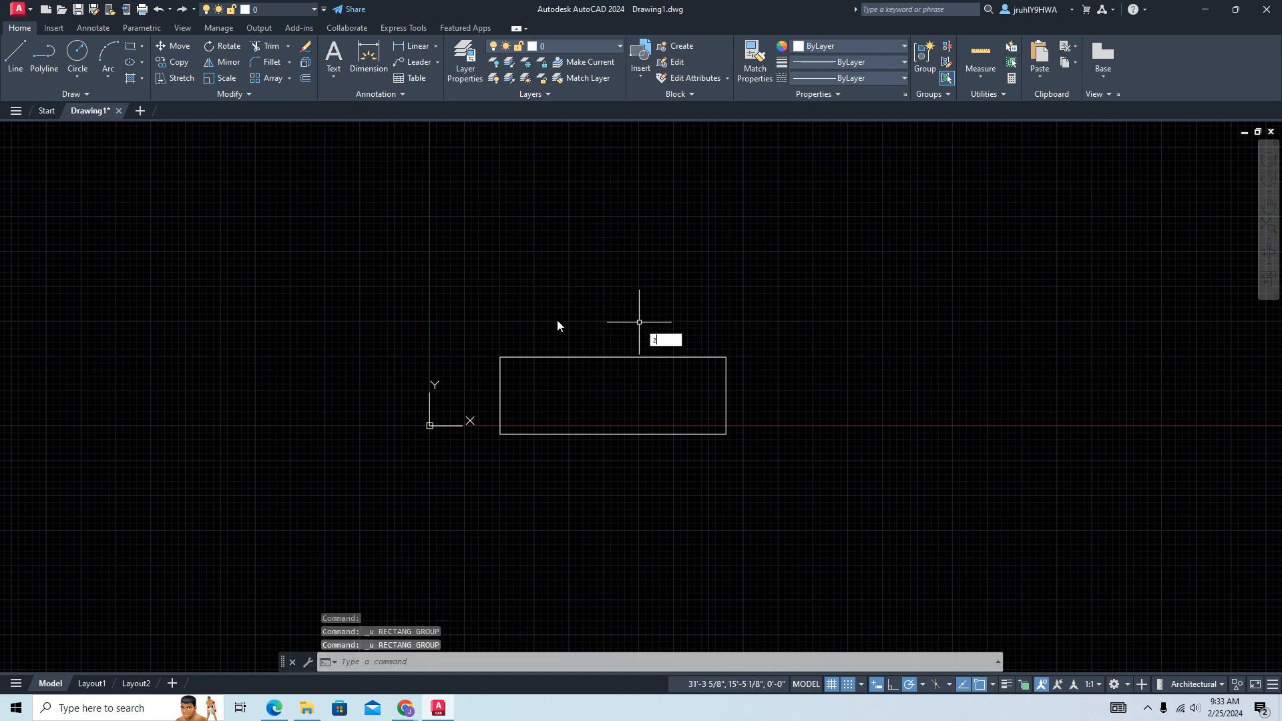
pyautogui.press('Escape')
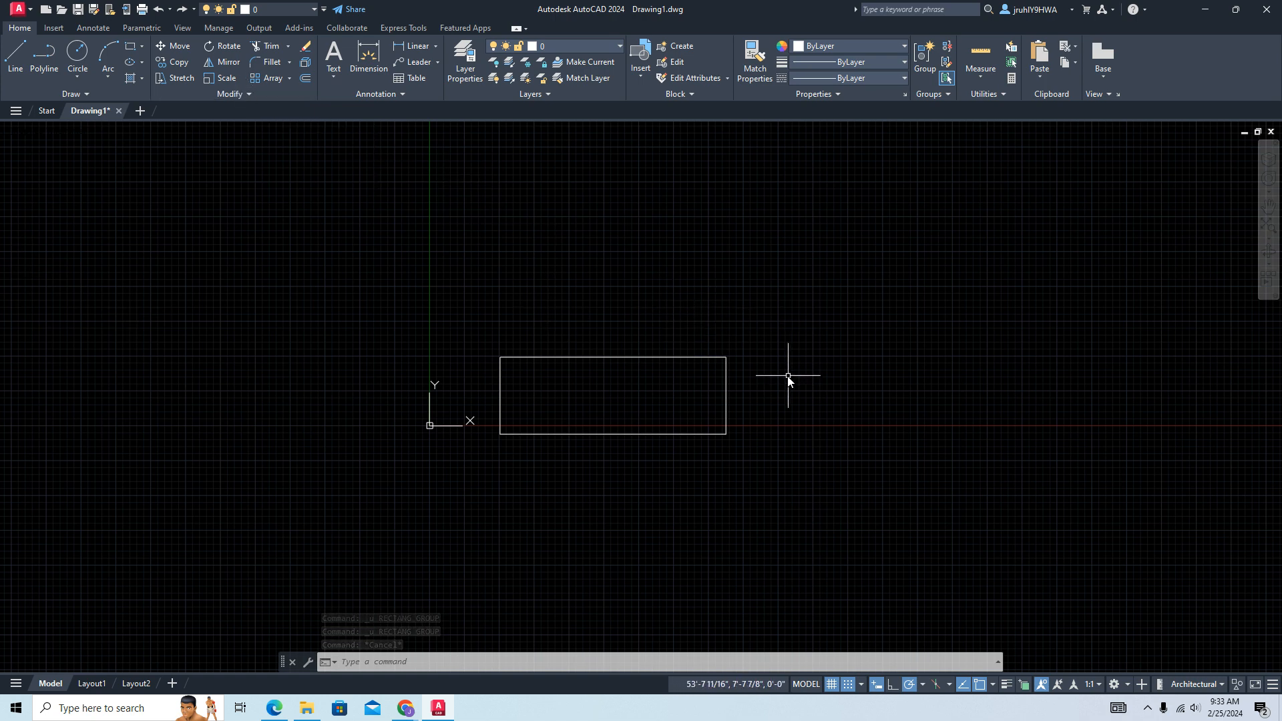
# - Draw a rectangle 21'-11" wide and 26'-3" tall, extending up and left from the horizontal rectangle's upper-right corner
pyautogui.click(130, 46)
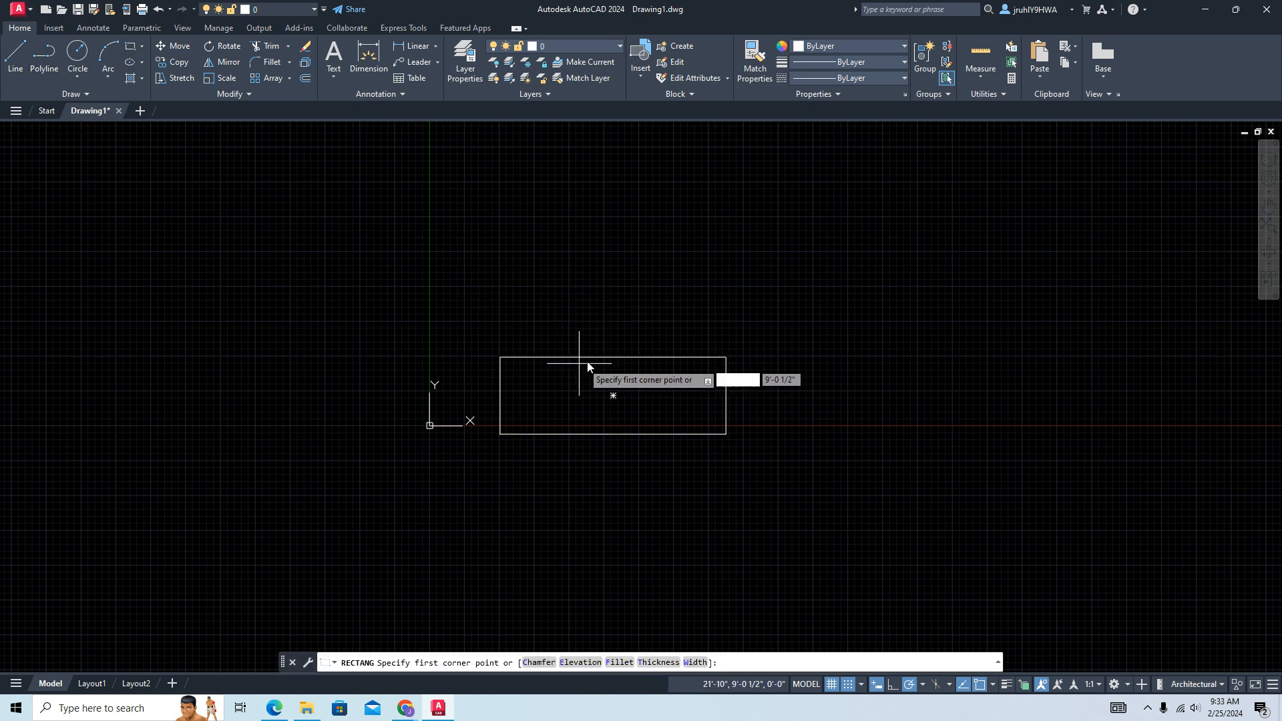
pyautogui.click(726, 357)
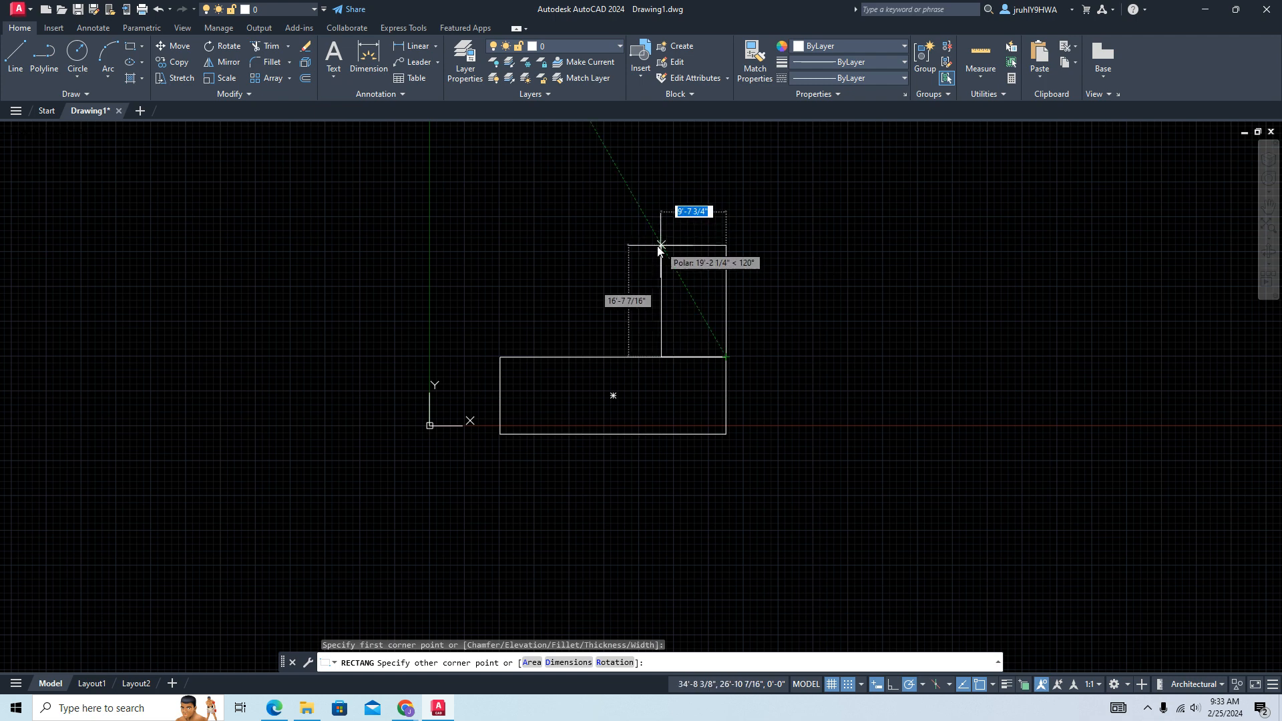
pyautogui.press('Tab')
pyautogui.write('26')
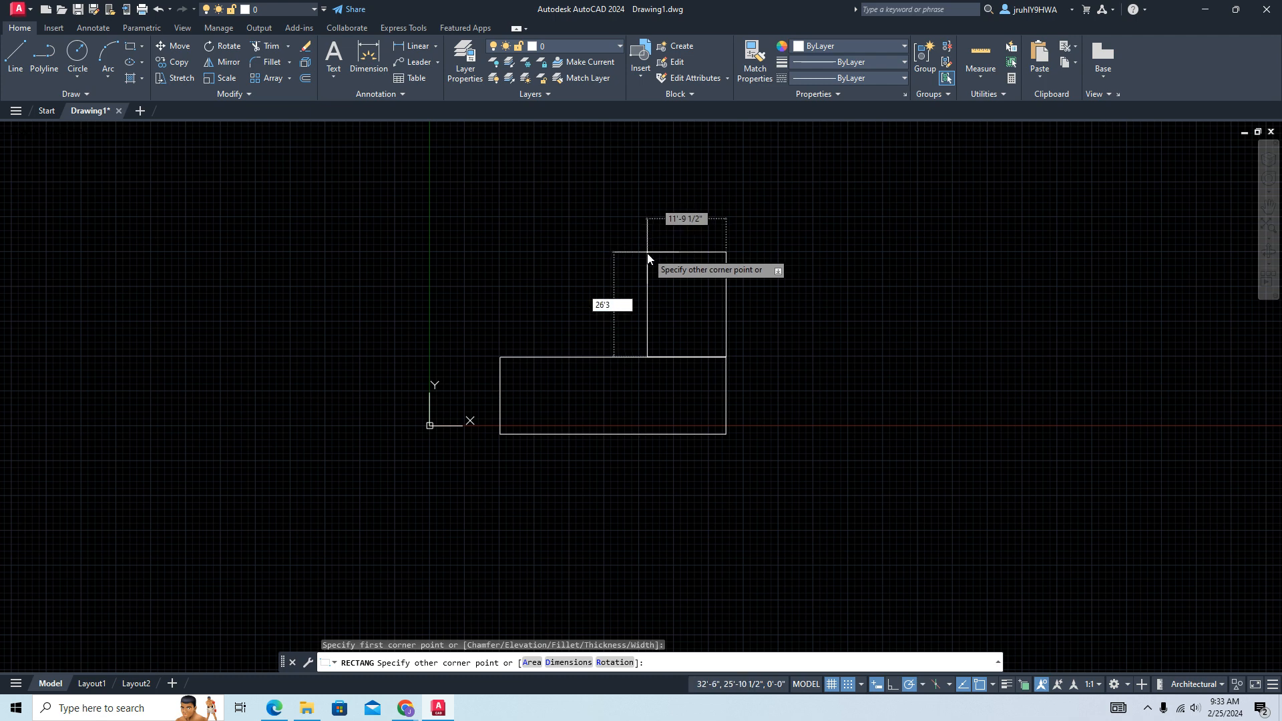
pyautogui.write("'-3")
pyautogui.press('Tab')
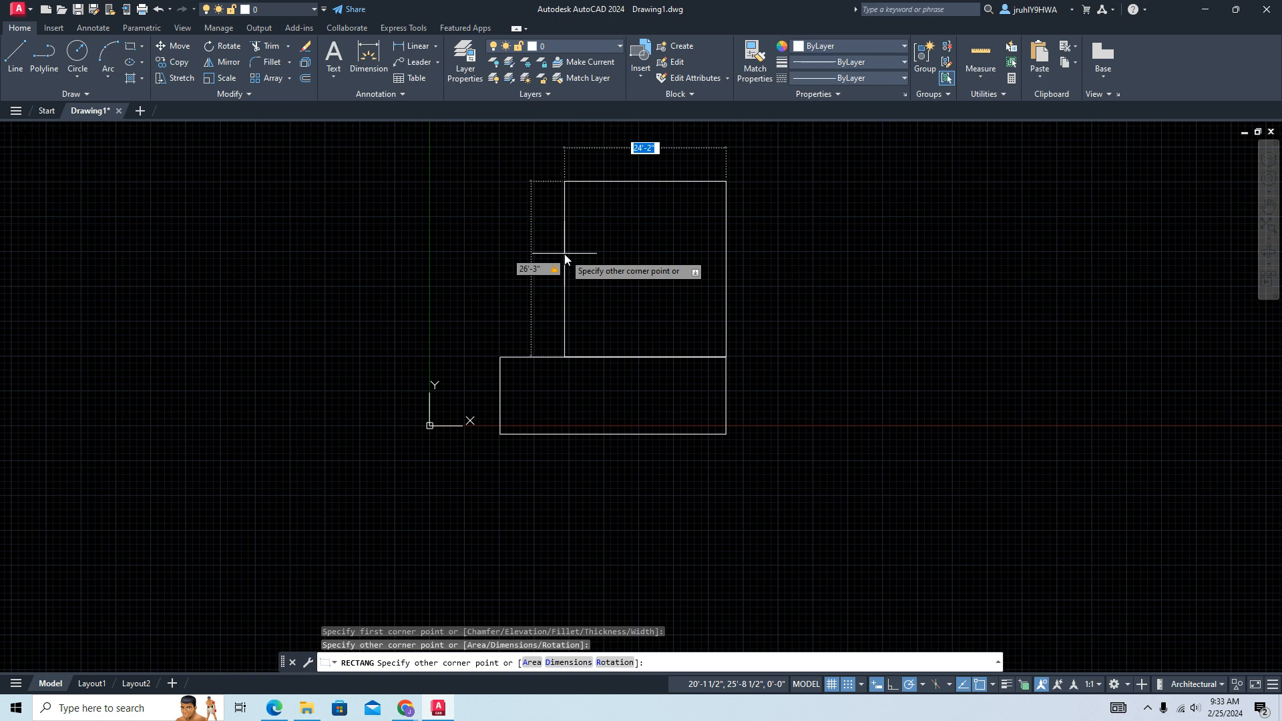
pyautogui.write("21'11")
pyautogui.press('Tab')
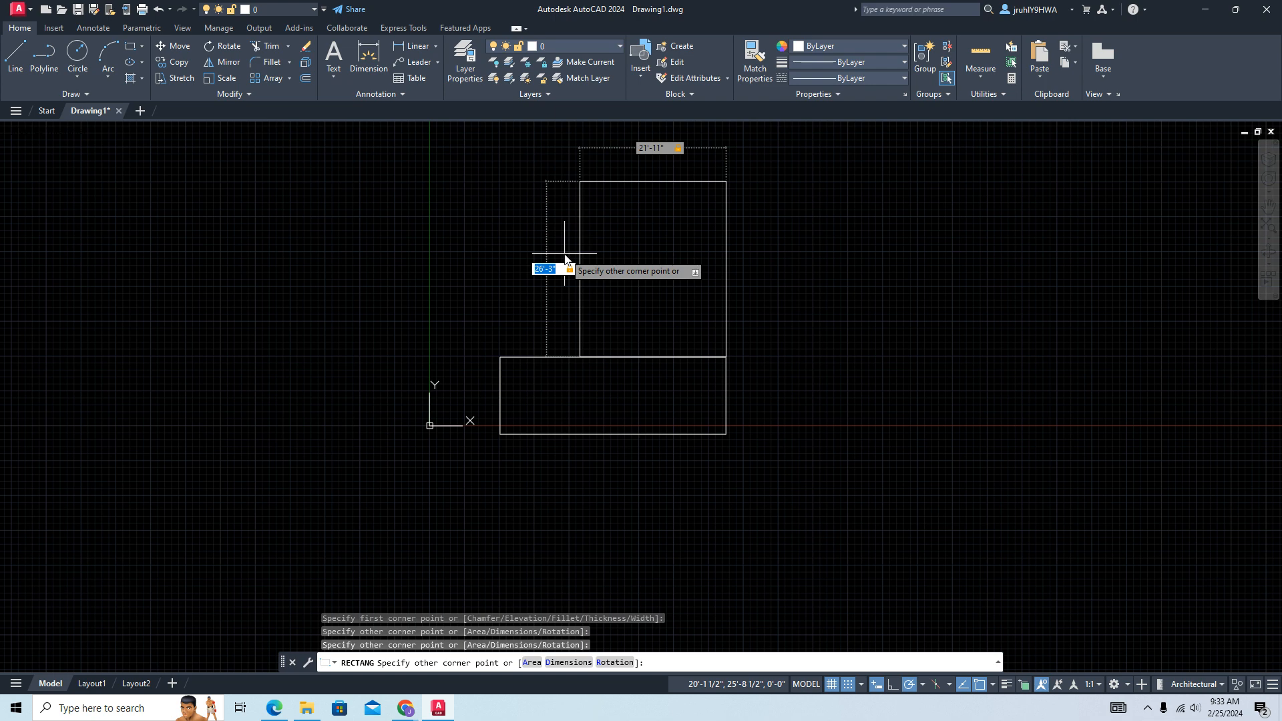
pyautogui.press('Return')
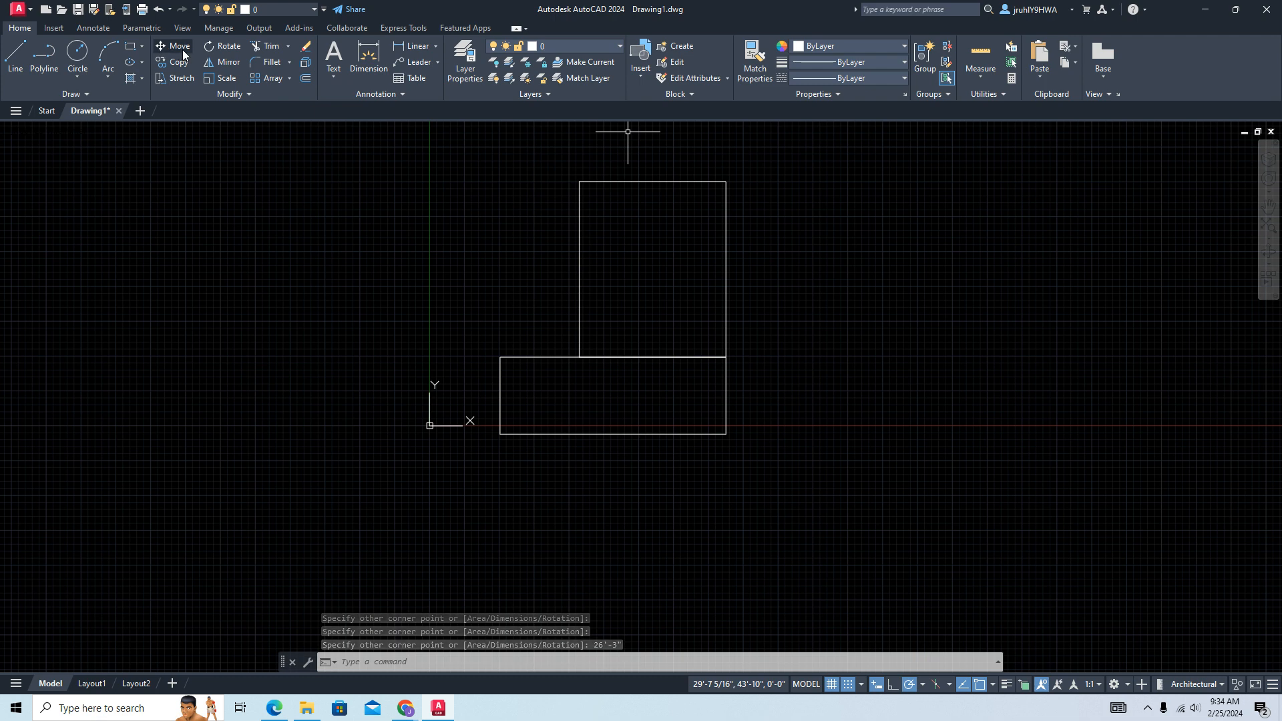
# - Trim away the shared edge between the two rectangles to merge them into one L-shaped outline
pyautogui.click(263, 45)
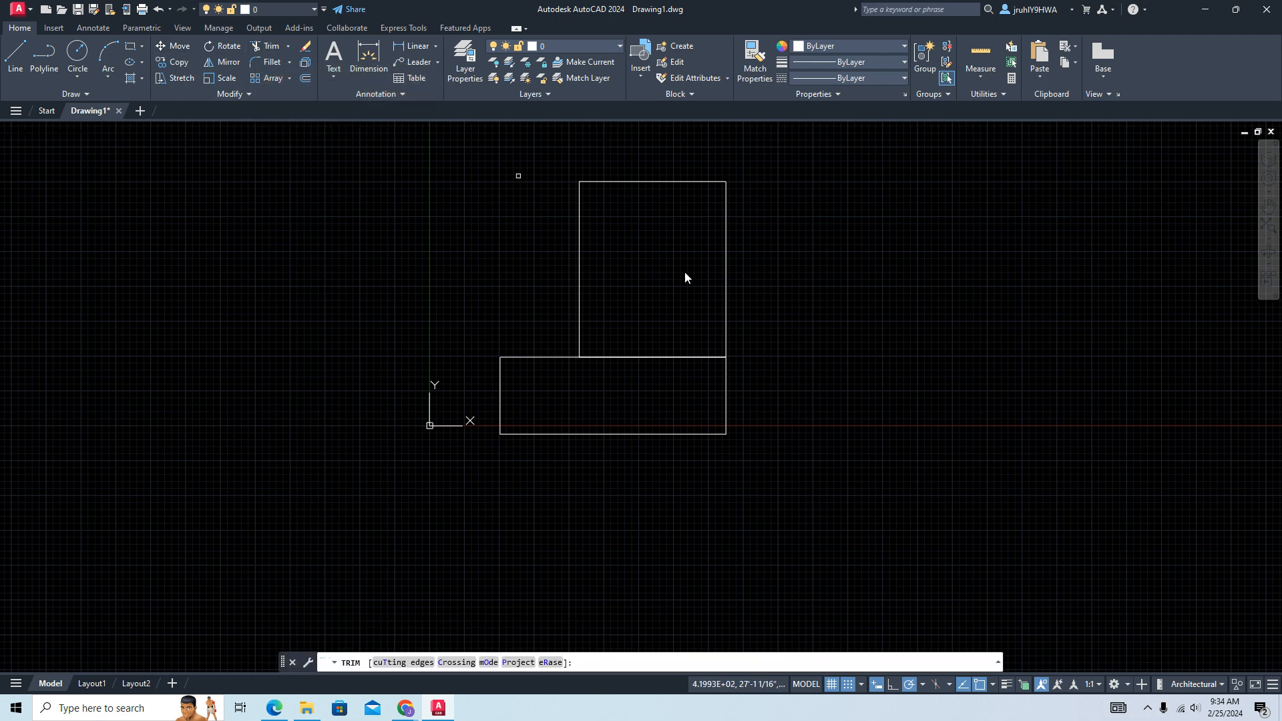
pyautogui.click(645, 358)
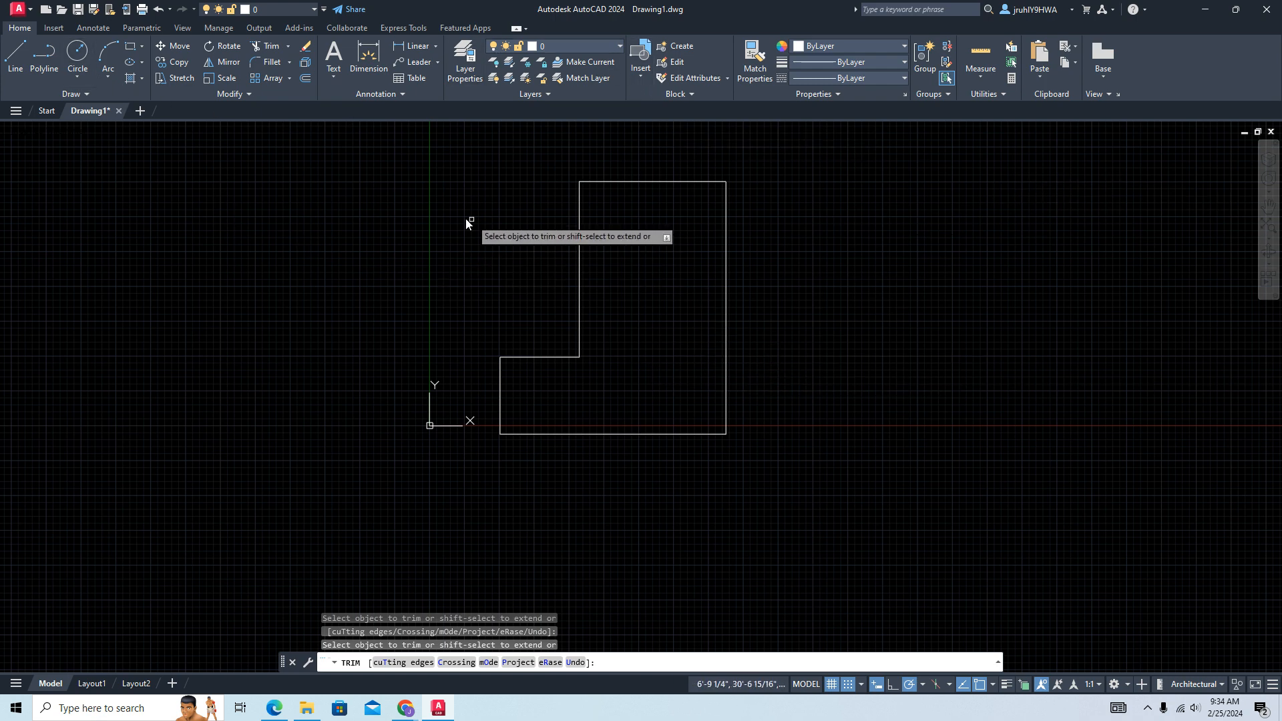
pyautogui.press('Escape')
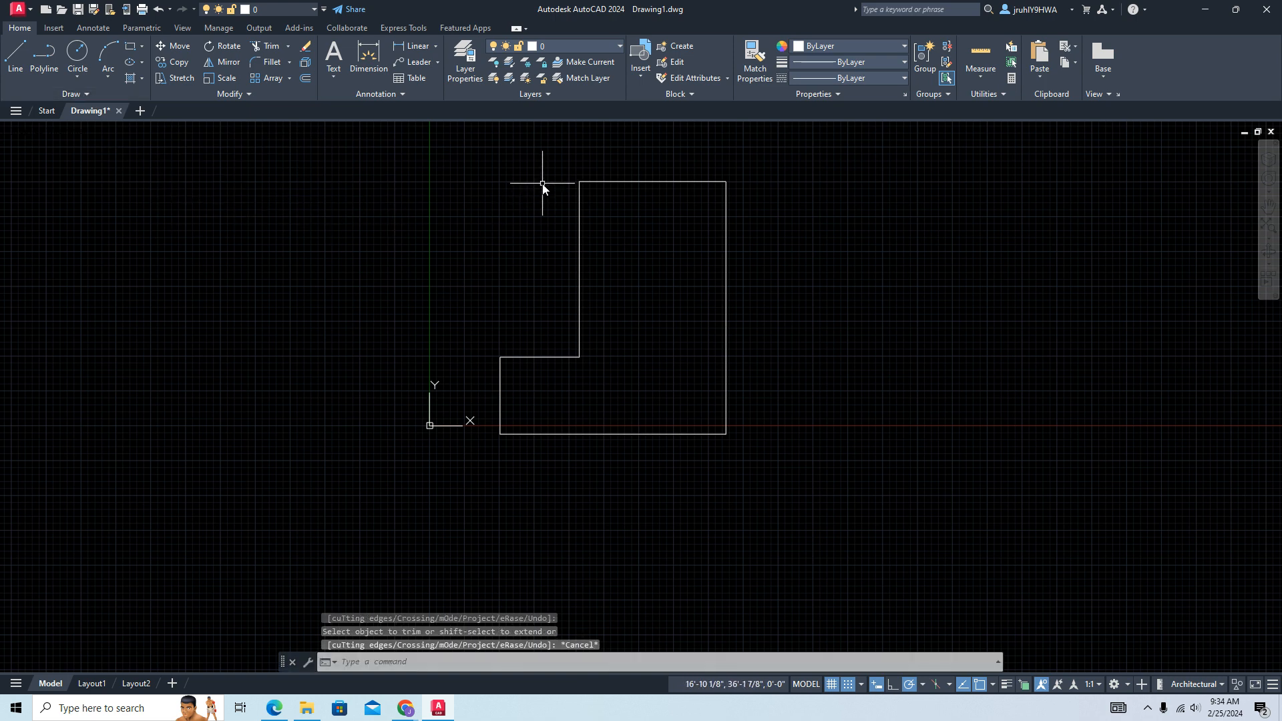
# - Explode both trimmed polylines of the L-shaped outline into individual lines
pyautogui.moveTo(492, 156)
pyautogui.mouseDown()
pyautogui.moveTo(764, 533)
pyautogui.moveTo(864, 463)
pyautogui.moveTo(865, 426)
pyautogui.mouseUp()
pyautogui.click(868, 431)
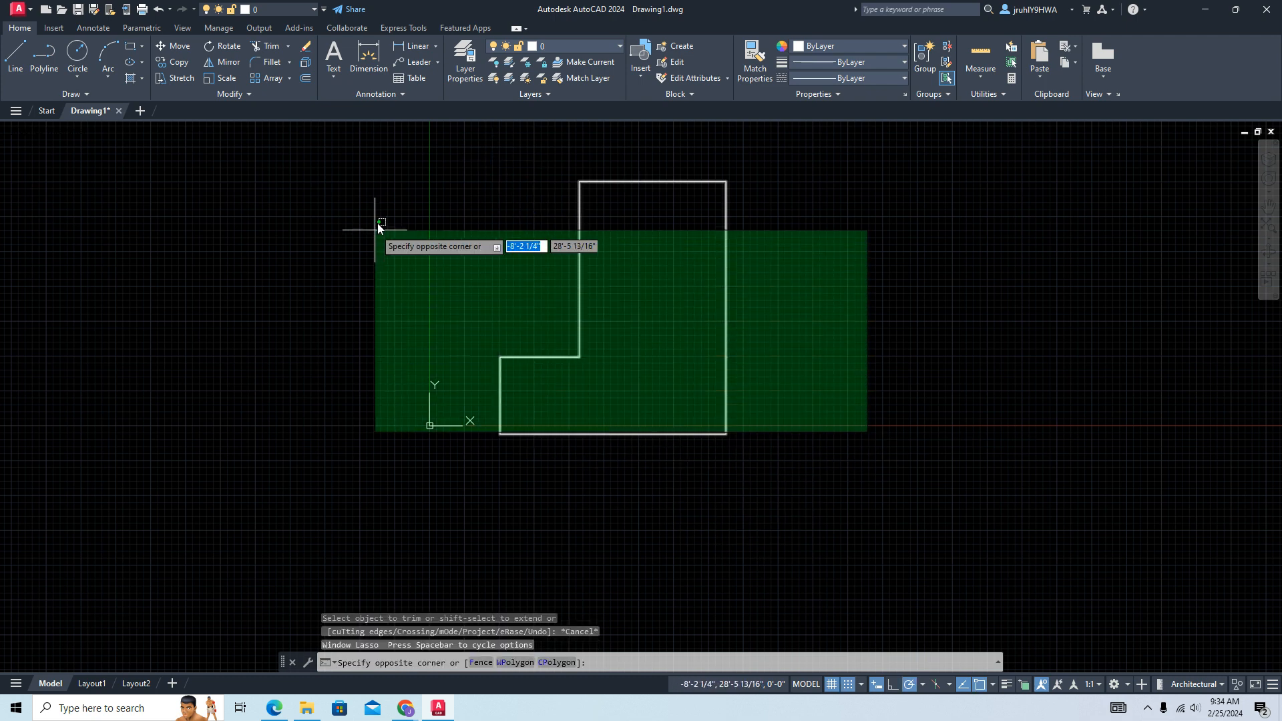
pyautogui.click(378, 228)
pyautogui.write('exploxe')
pyautogui.press('BackSpace')
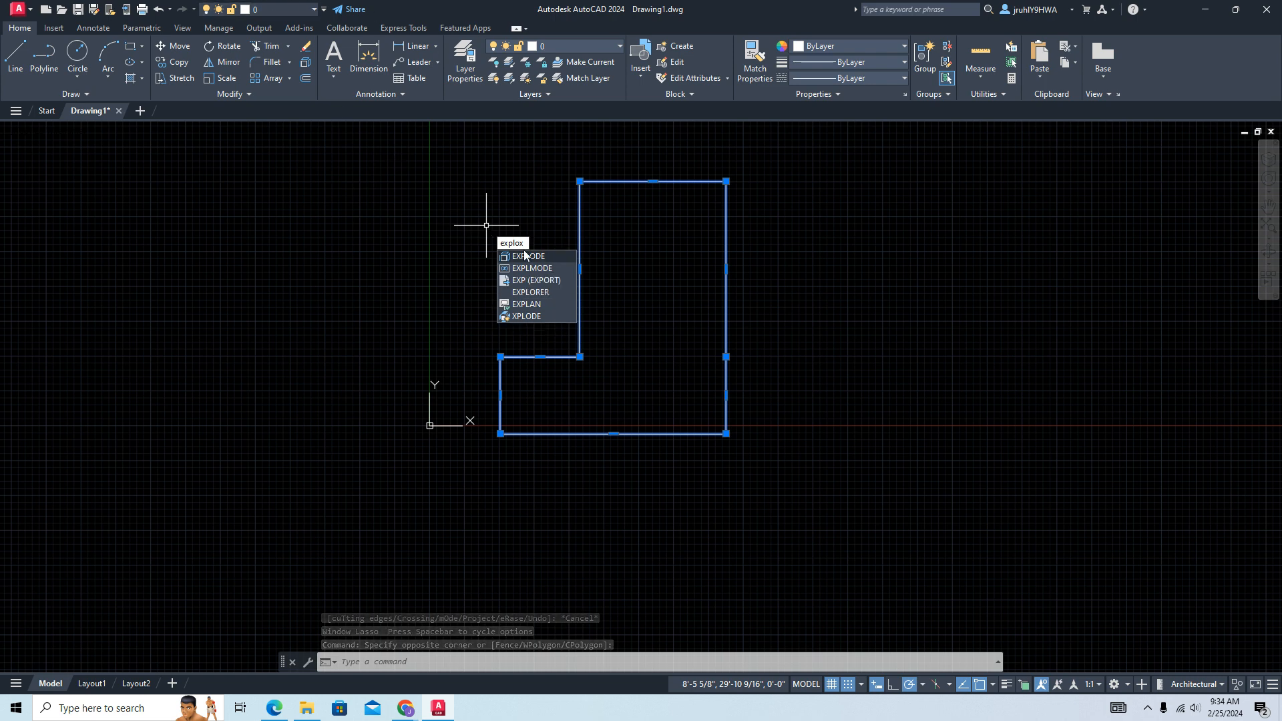
pyautogui.click(511, 257)
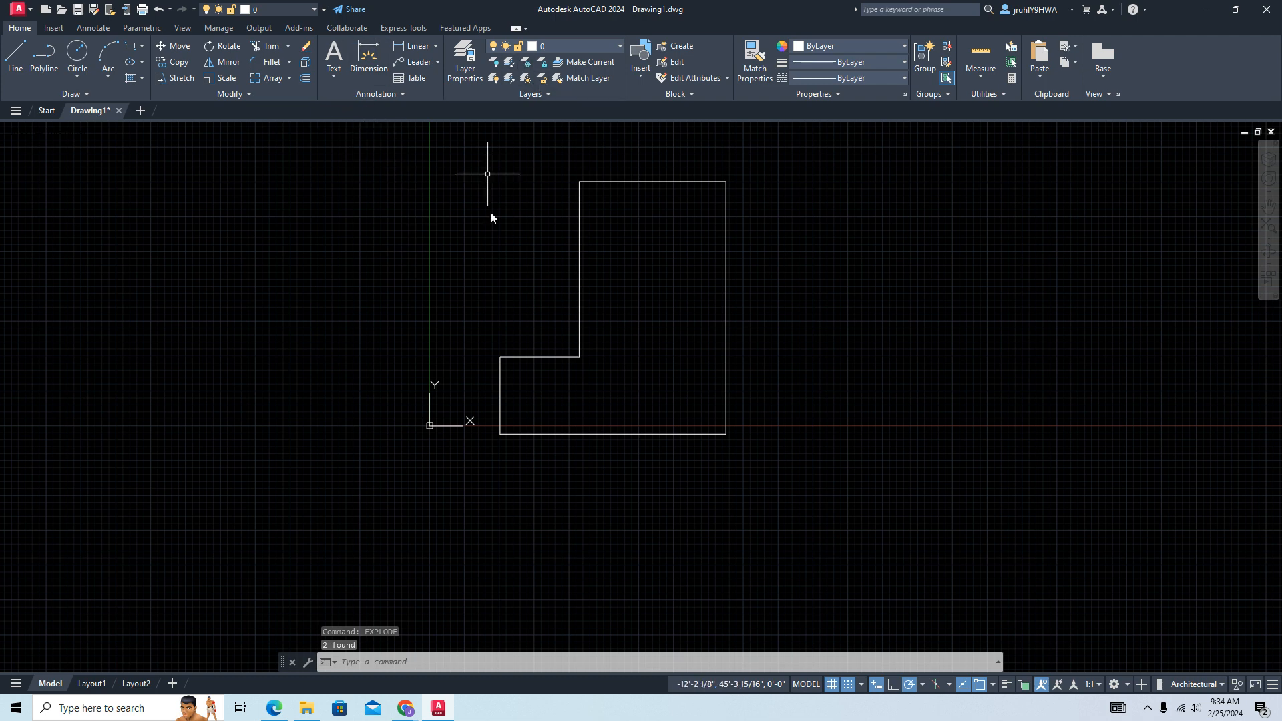
# - Assign all lines of the L-shaped outline to the Walls layer
pyautogui.moveTo(501, 157)
pyautogui.mouseDown()
pyautogui.moveTo(715, 286)
pyautogui.moveTo(752, 592)
pyautogui.moveTo(724, 346)
pyautogui.moveTo(394, 148)
pyautogui.mouseUp()
pyautogui.click(901, 481)
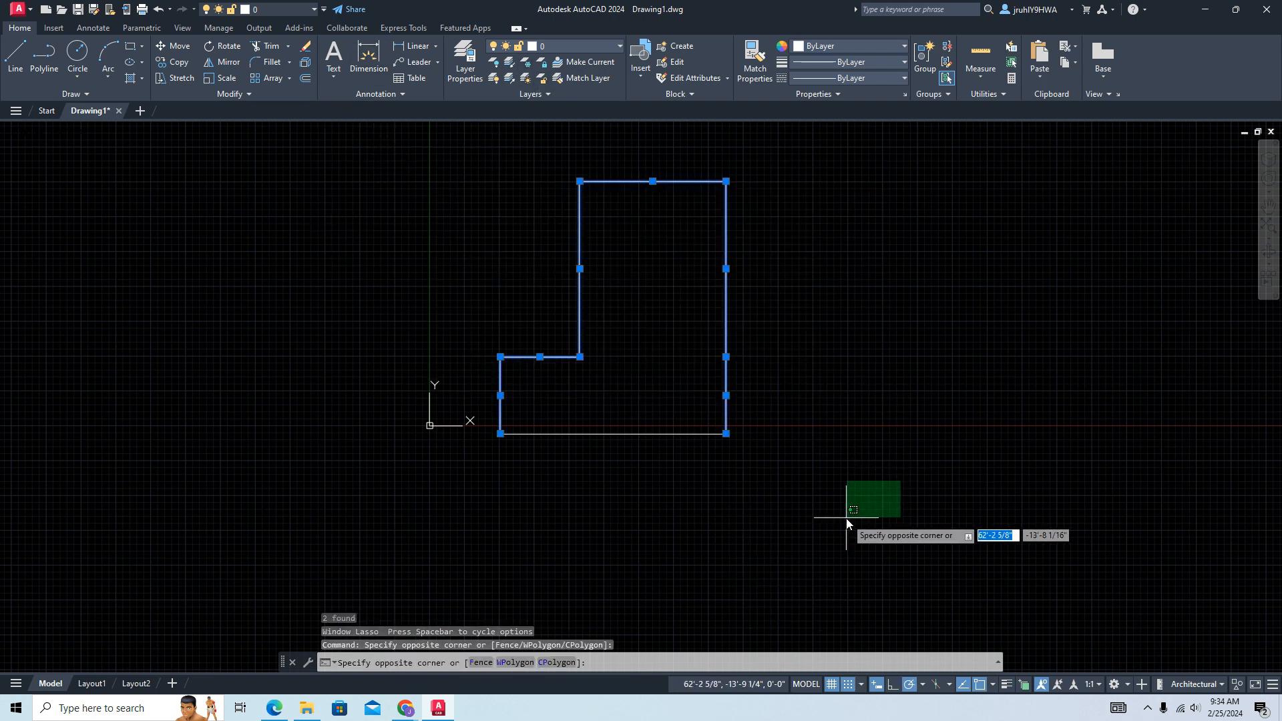
pyautogui.click(847, 518)
pyautogui.moveTo(838, 515)
pyautogui.mouseDown()
pyautogui.moveTo(343, 129)
pyautogui.moveTo(354, 131)
pyautogui.mouseUp()
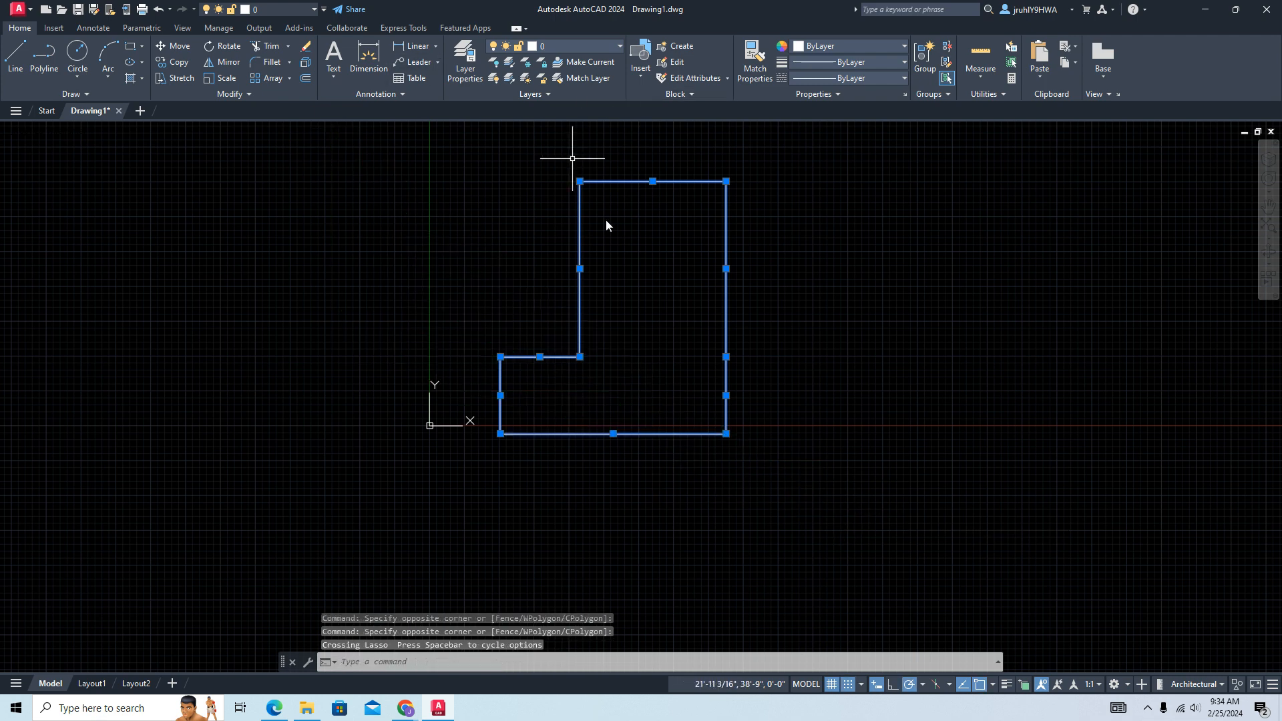
pyautogui.click(877, 468)
pyautogui.click(387, 152)
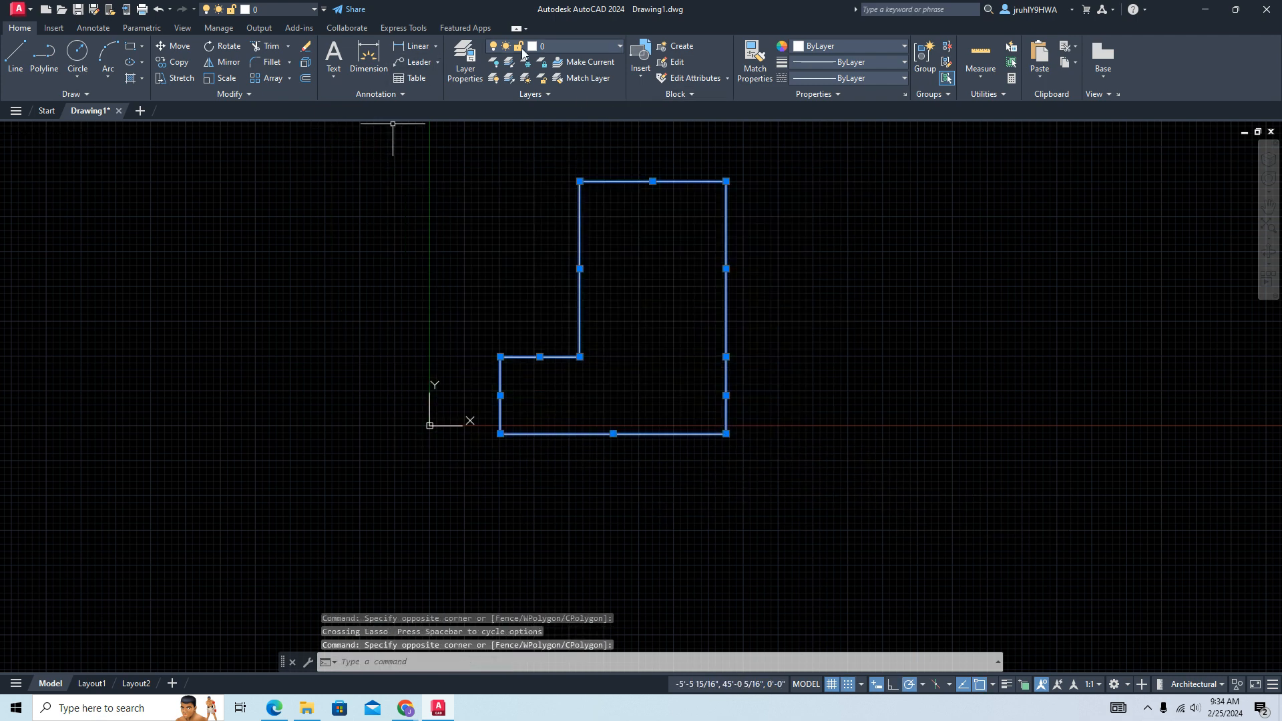
pyautogui.click(589, 44)
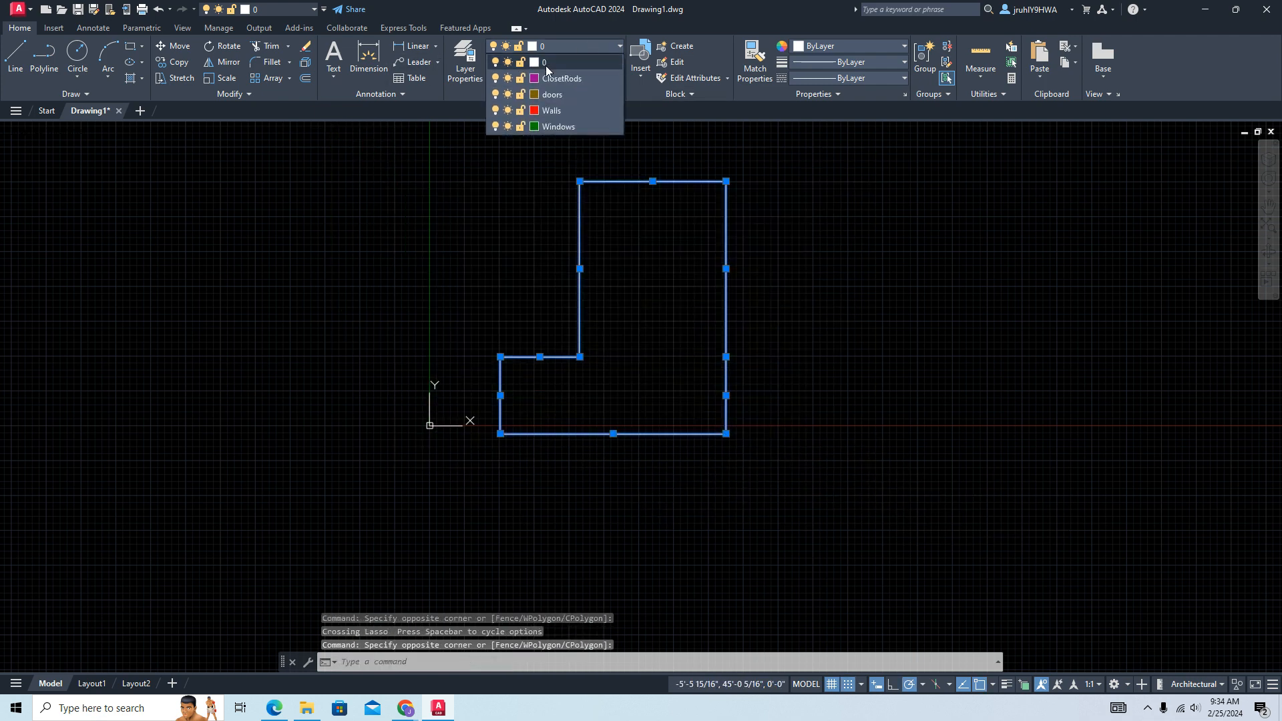
pyautogui.click(558, 110)
pyautogui.press('Escape')
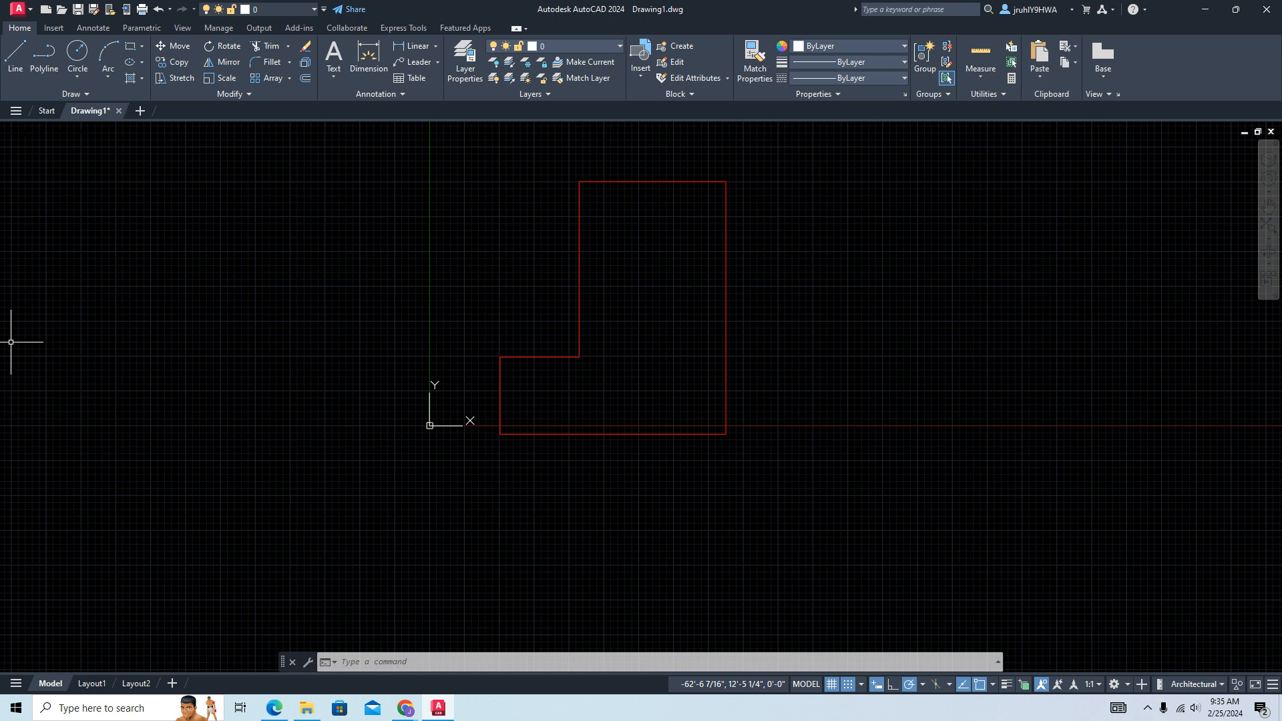
# - Add an aligned dimension to the full height of the outline's right side, placed outside the wall
pyautogui.click(435, 49)
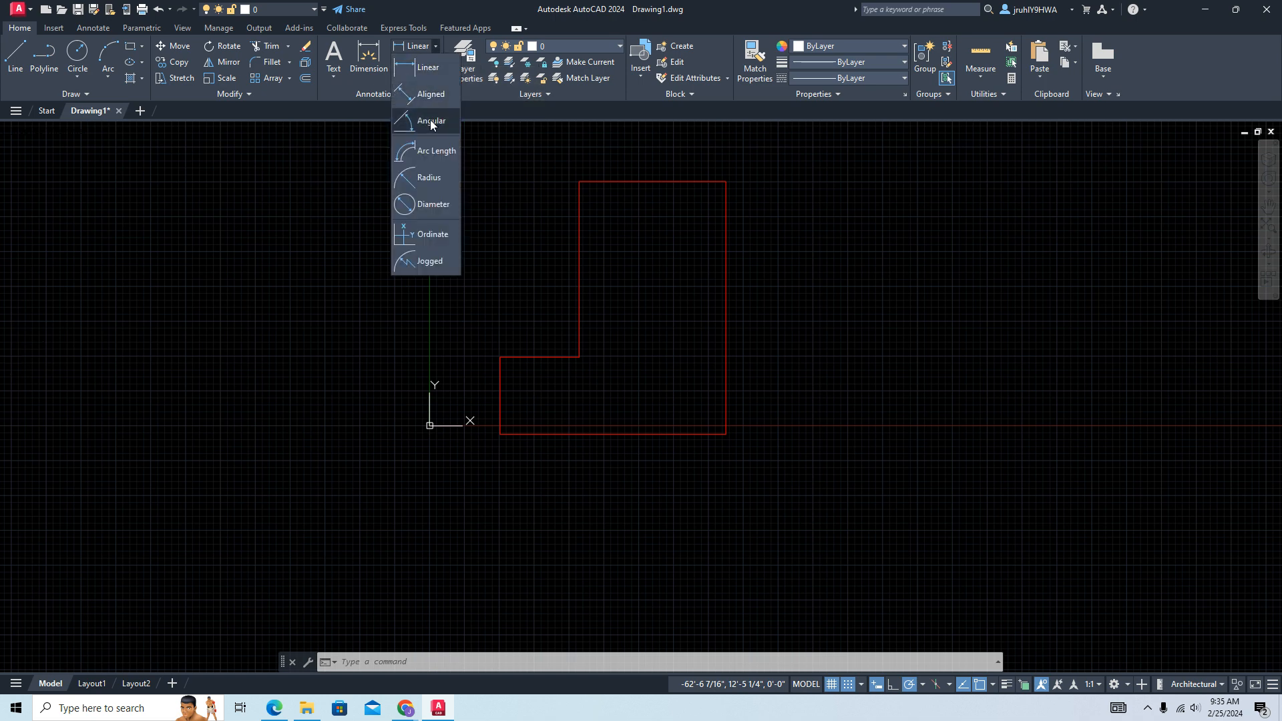
pyautogui.click(431, 95)
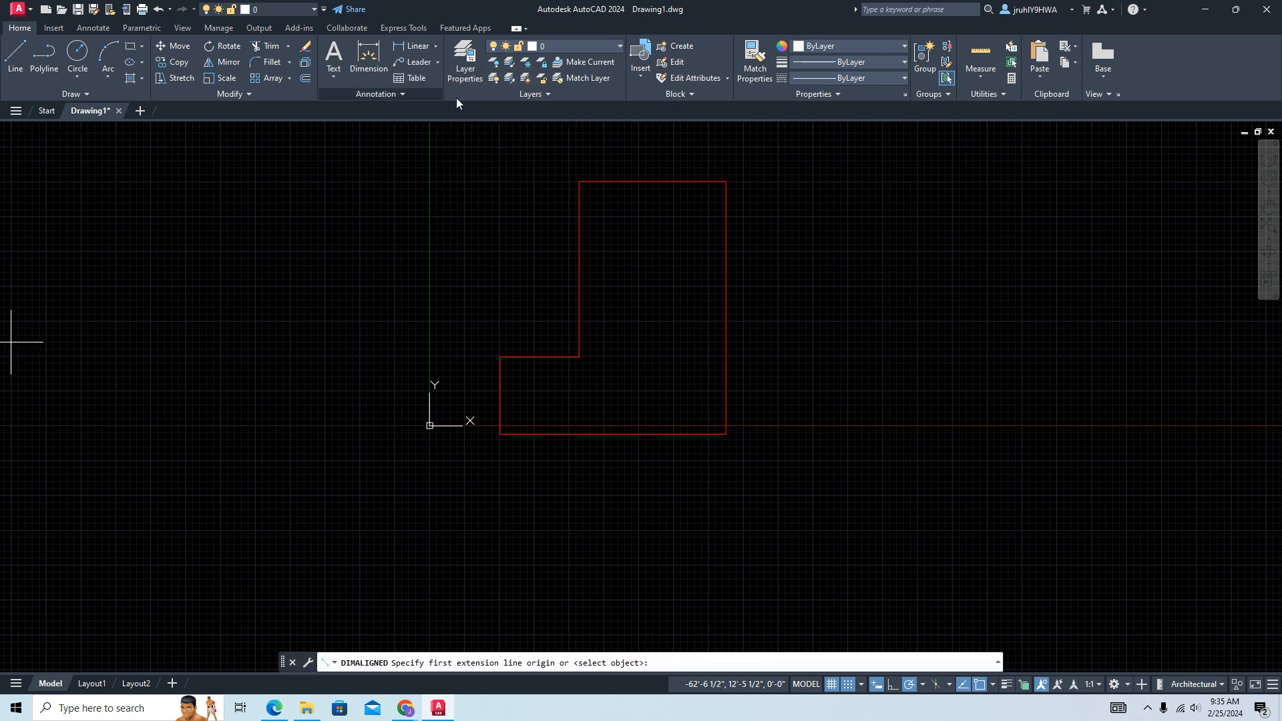
pyautogui.click(727, 185)
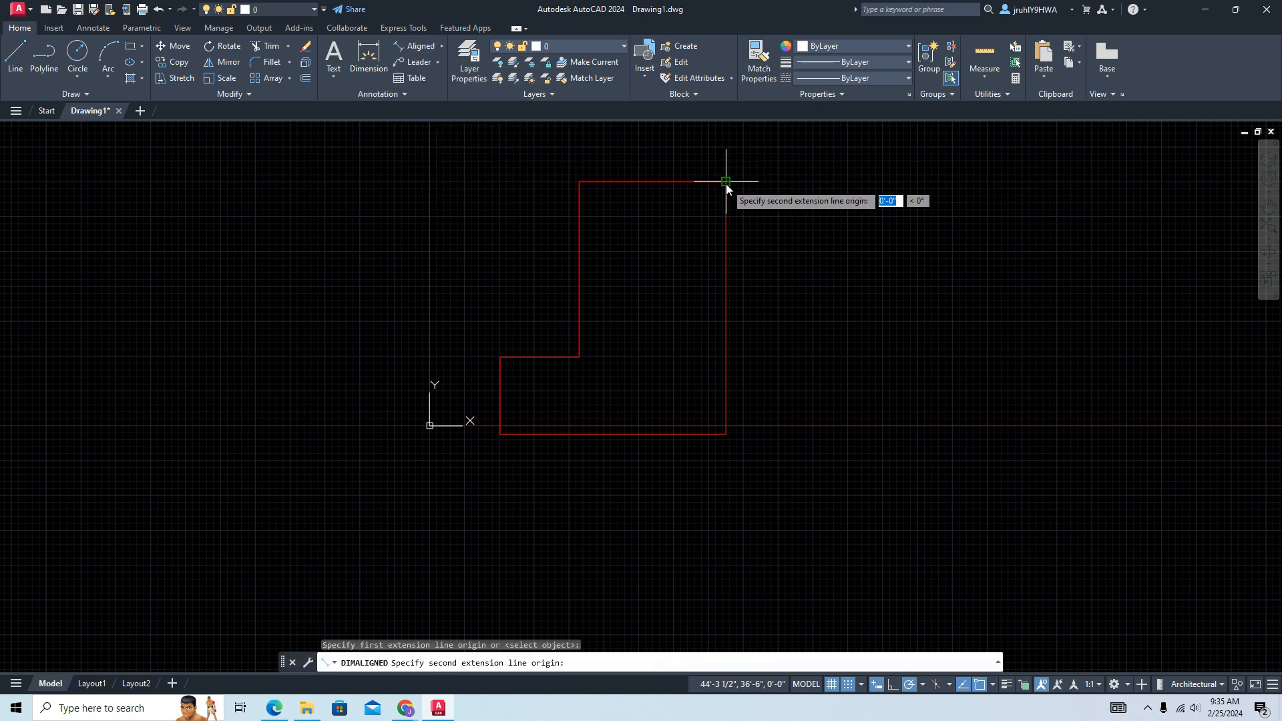
pyautogui.click(726, 434)
pyautogui.click(794, 432)
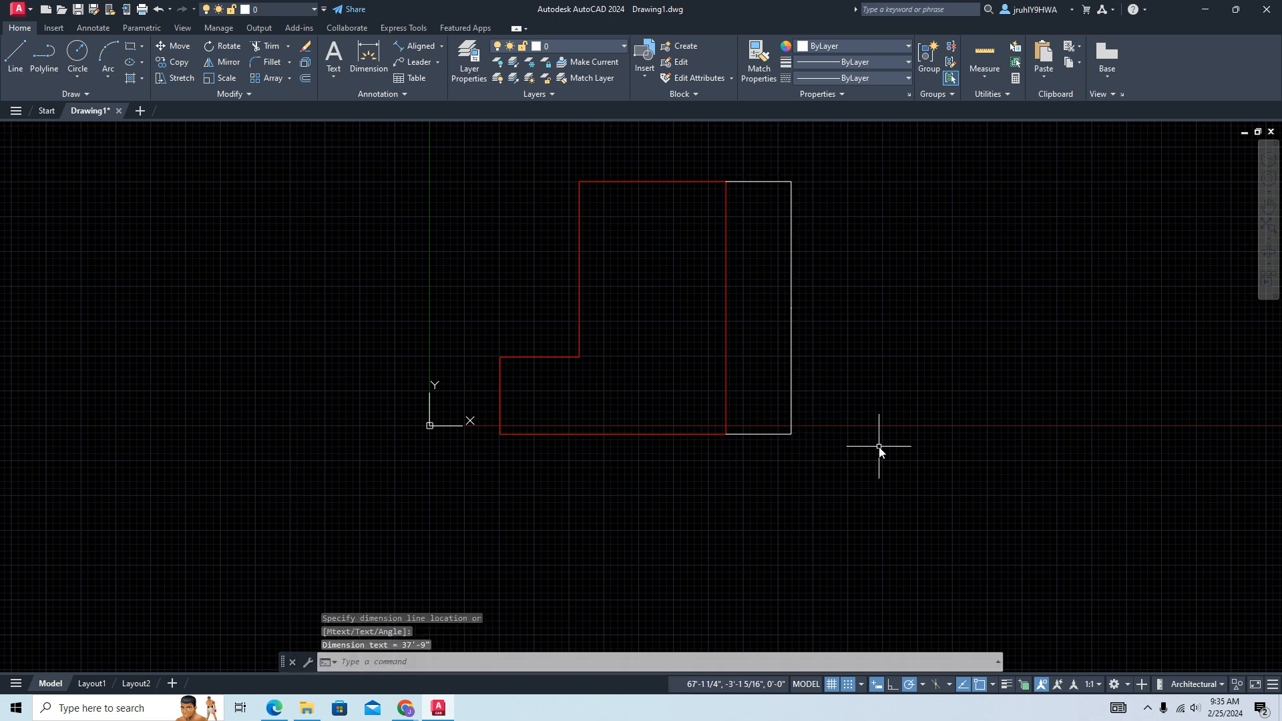
# - Examine the text and its size on the new vertical dimension beside the right wall
pyautogui.scroll(6, 818, 380)
pyautogui.scroll(-4, 802, 372)
pyautogui.scroll(2, 767, 349)
pyautogui.scroll(2, 802, 284)
pyautogui.scroll(3, 651, 347)
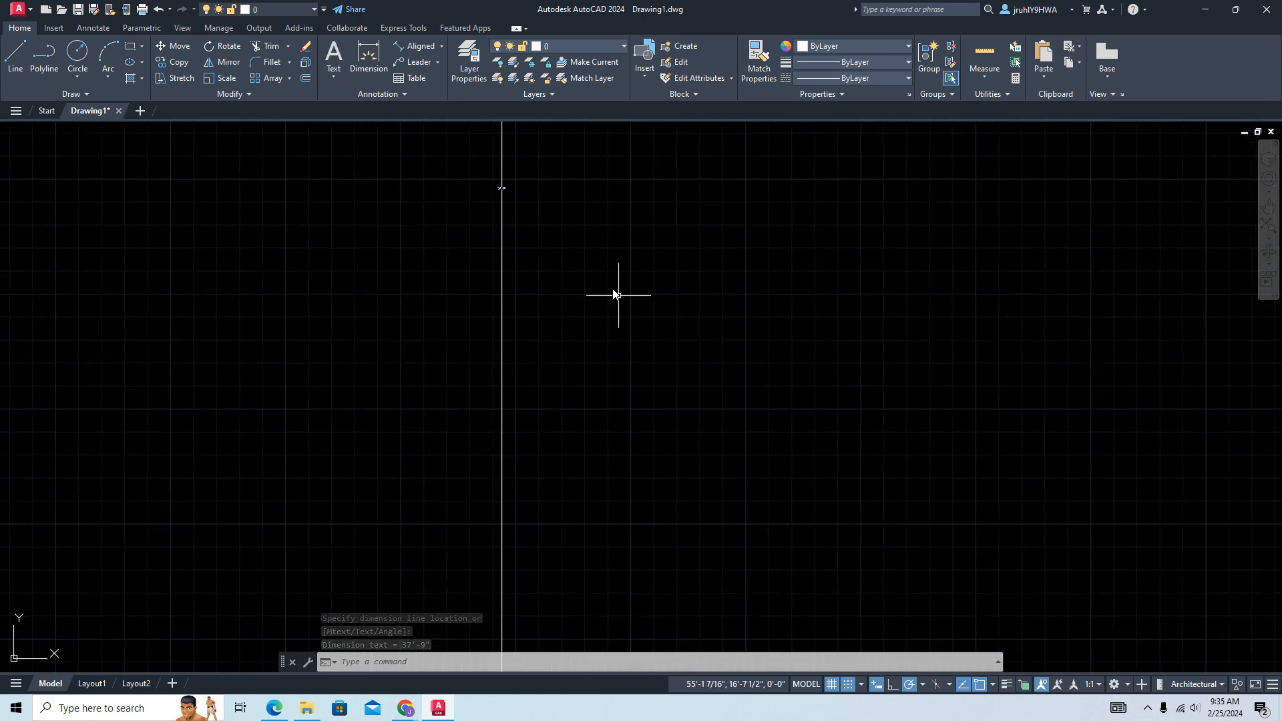
pyautogui.scroll(3, 554, 268)
pyautogui.scroll(-4, 588, 334)
pyautogui.scroll(4, 622, 427)
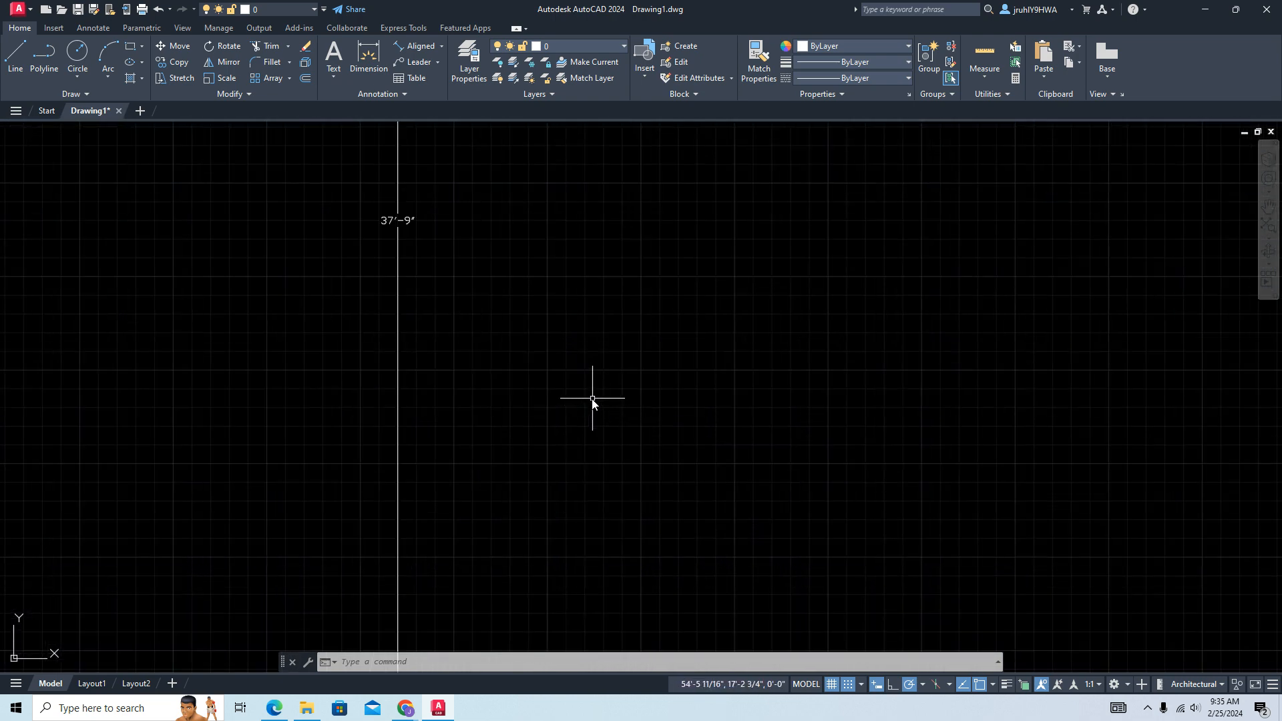
pyautogui.scroll(-3, 701, 378)
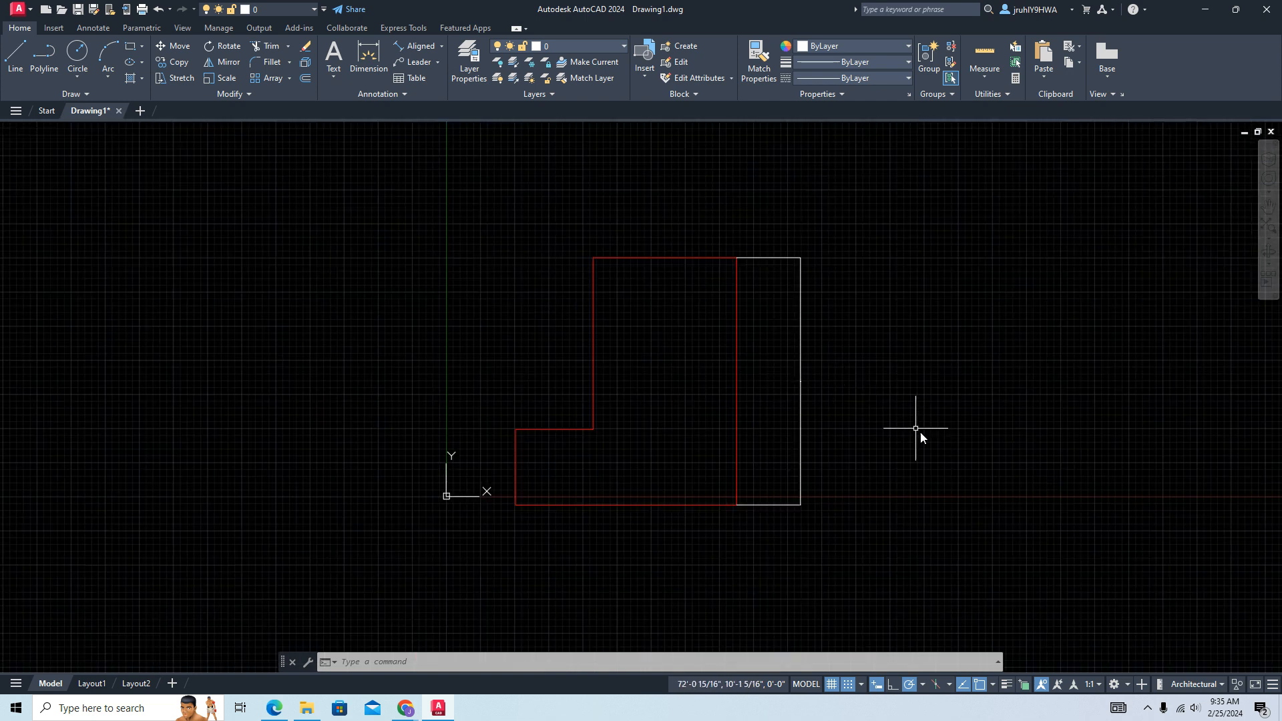
pyautogui.moveTo(911, 367); pyautogui.dragTo(776, 338, button='middle')
pyautogui.scroll(4, 347, 334)
pyautogui.scroll(-2, 399, 330)
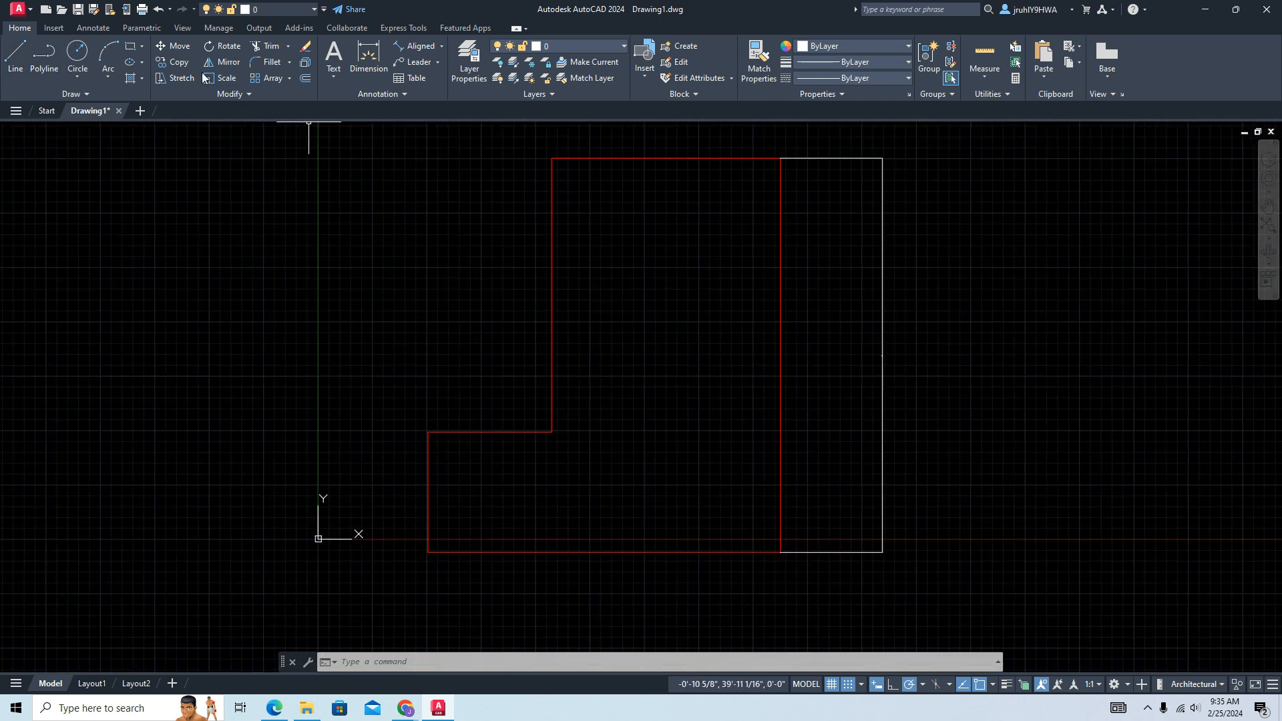
# - Add a vertical dimension to the upper section's left wall, placed outside the outline
pyautogui.click(369, 56)
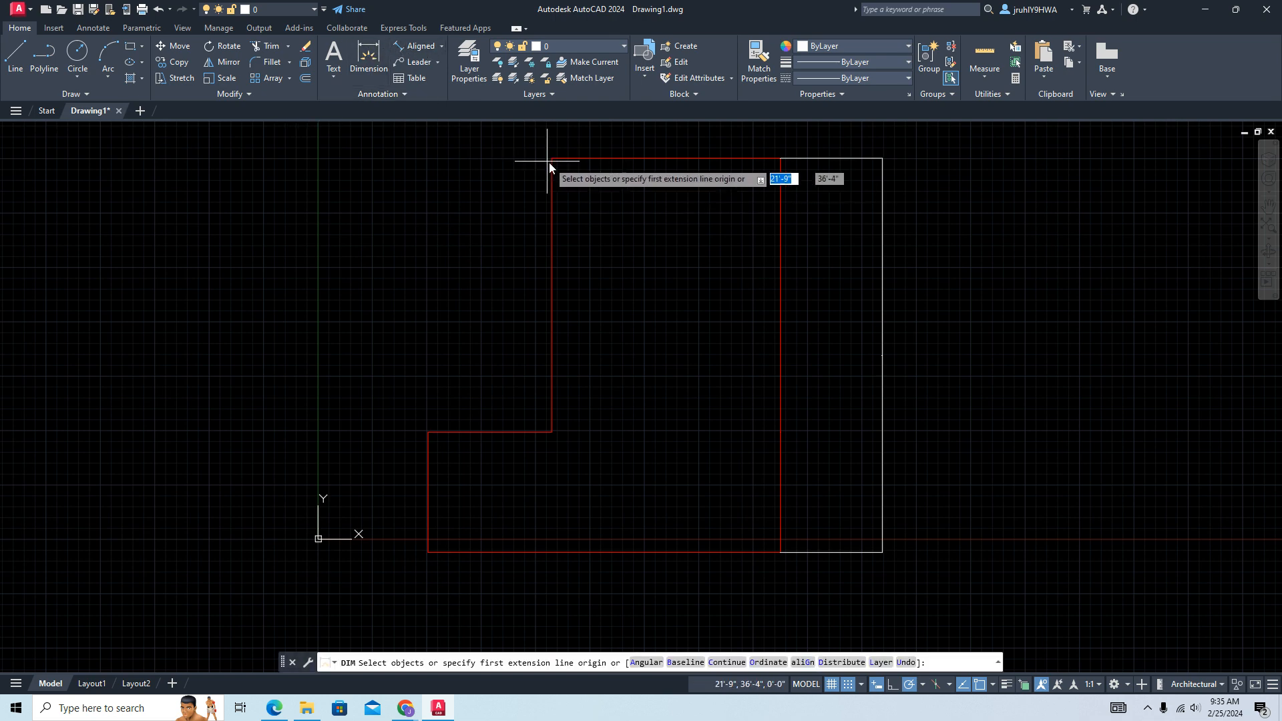
pyautogui.click(552, 159)
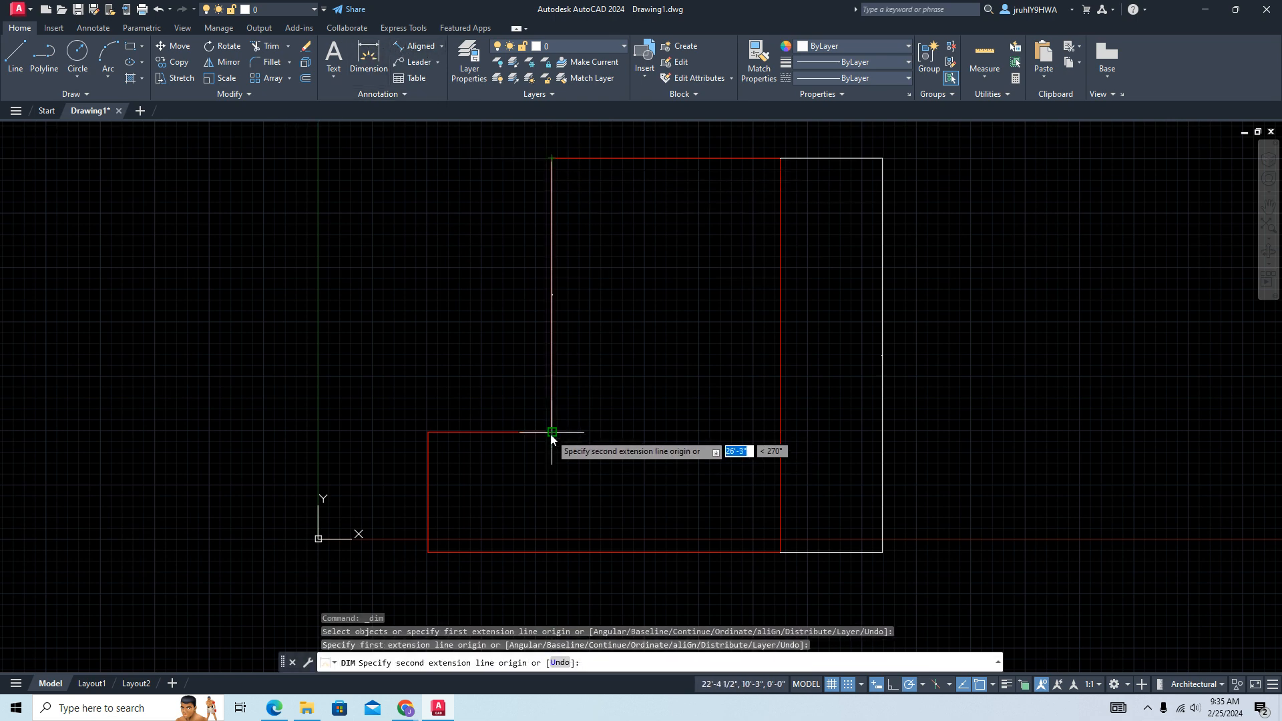
pyautogui.click(551, 432)
pyautogui.click(491, 428)
# - Examine the text size of the new dimension beside the upper section's left wall
pyautogui.scroll(5, 501, 374)
pyautogui.moveTo(472, 240); pyautogui.dragTo(362, 345, button='middle')
pyautogui.scroll(4, 365, 316)
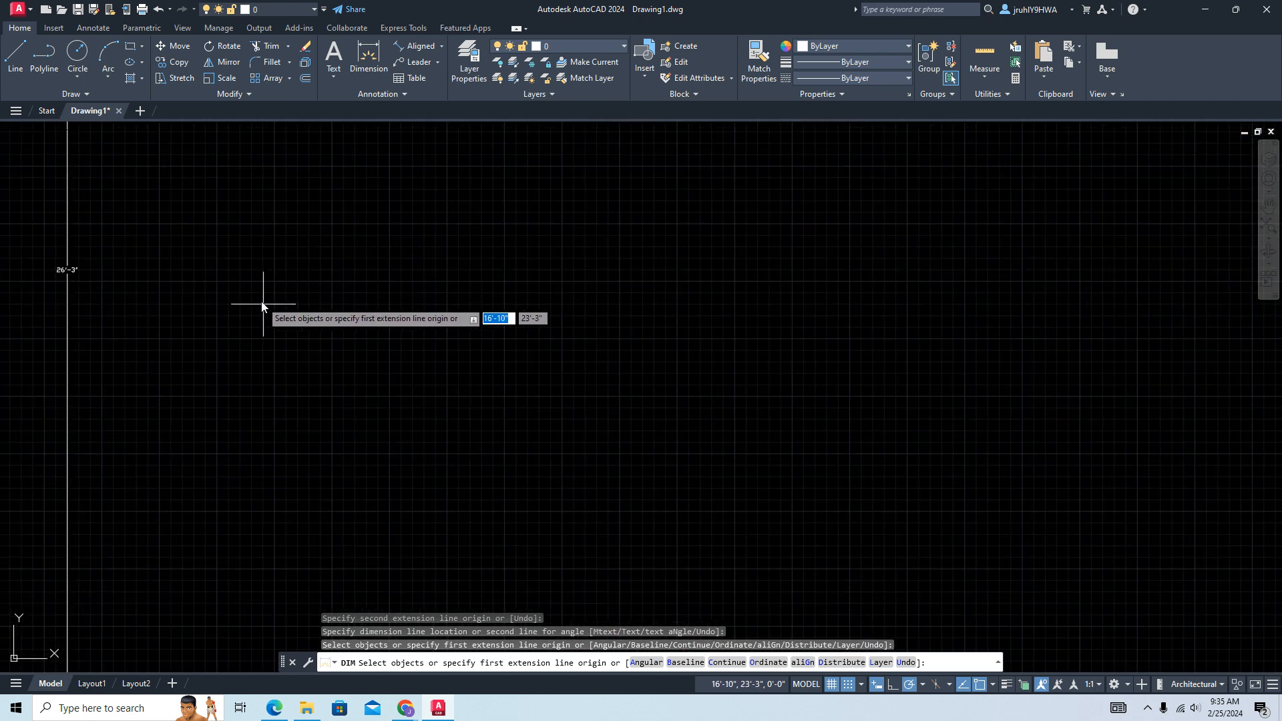
pyautogui.scroll(-7, 377, 351)
pyautogui.moveTo(1014, 416)
pyautogui.mouseDown(button='middle')
pyautogui.moveTo(896, 363)
pyautogui.moveTo(478, 297)
pyautogui.mouseUp(button='middle')
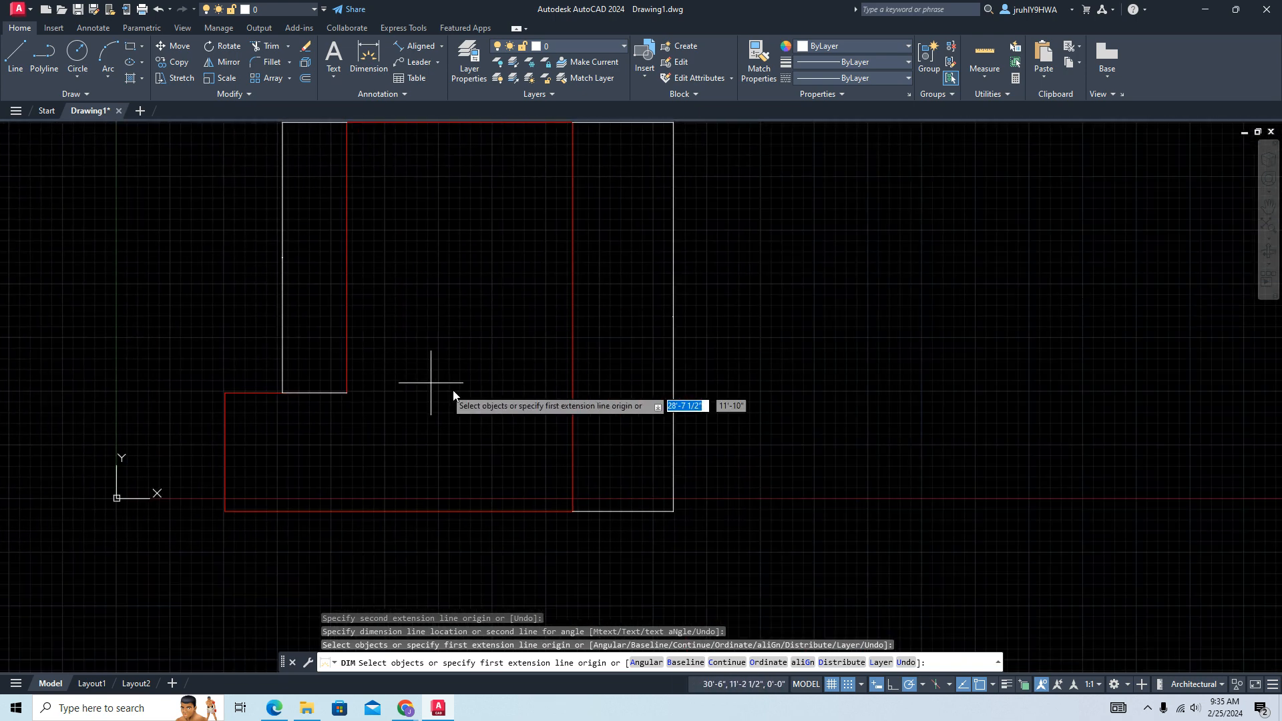
pyautogui.scroll(4, 542, 405)
pyautogui.scroll(-4, 528, 391)
pyautogui.scroll(-2, 710, 367)
pyautogui.press('Escape')
pyautogui.press('Escape')
# - Set the text height of the Standard dimension style to 0'-1 5/8"
pyautogui.click(433, 659)
pyautogui.write('im')
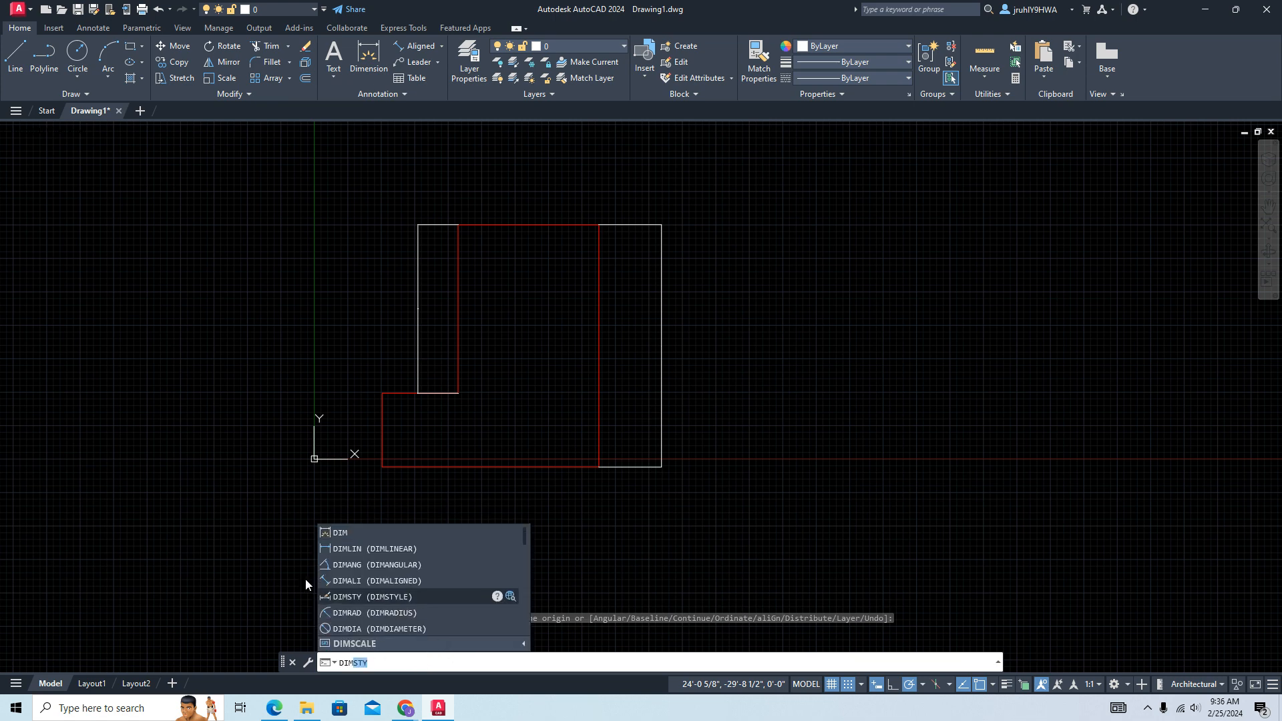
pyautogui.write('STYLE')
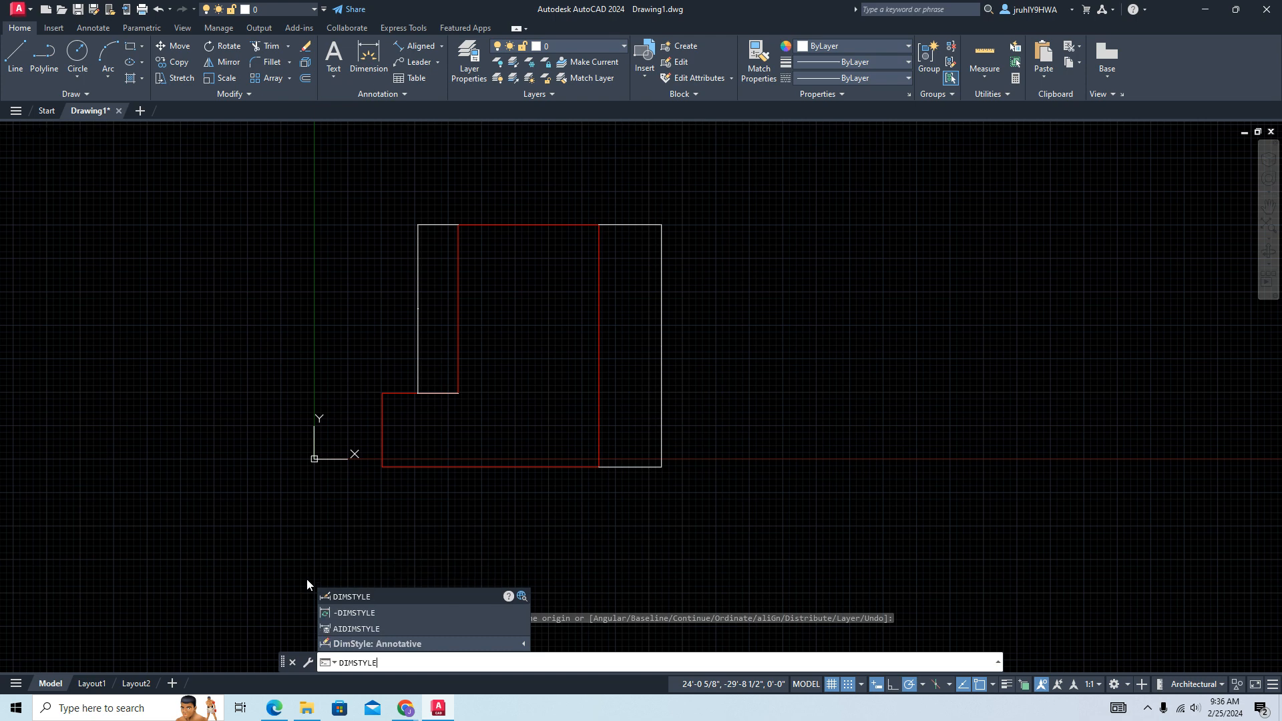
pyautogui.press('Return')
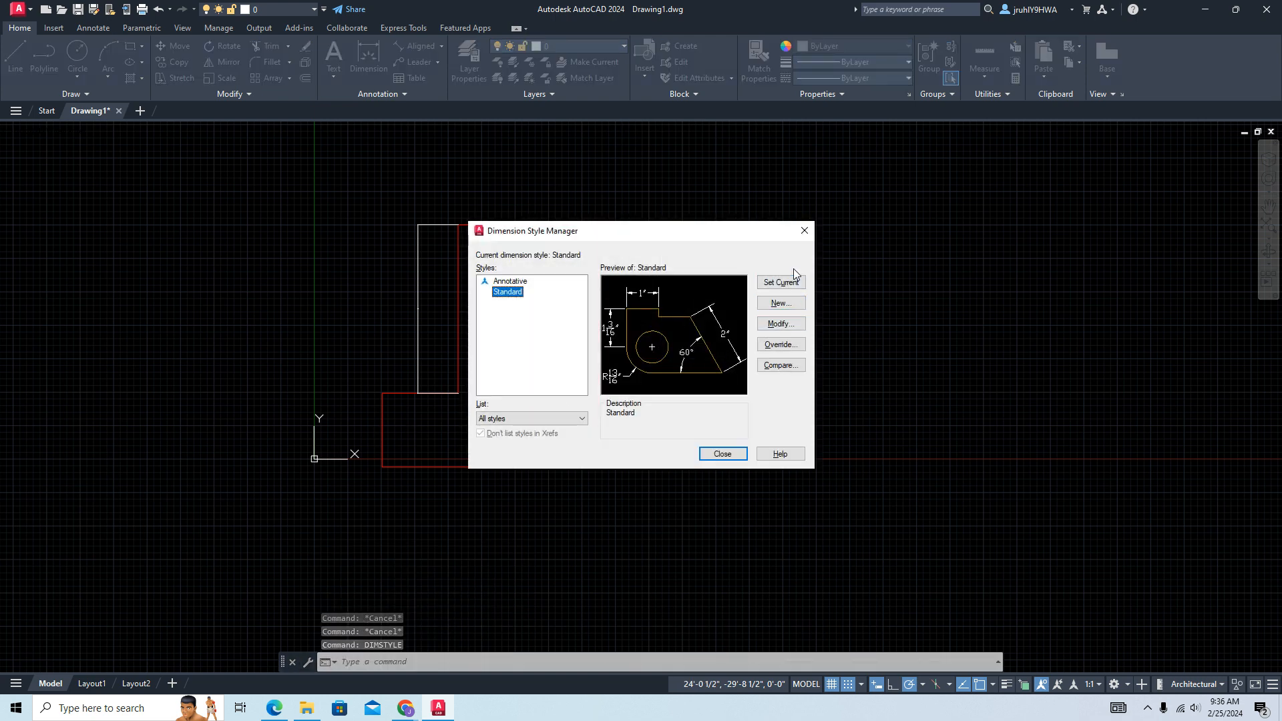
pyautogui.click(782, 324)
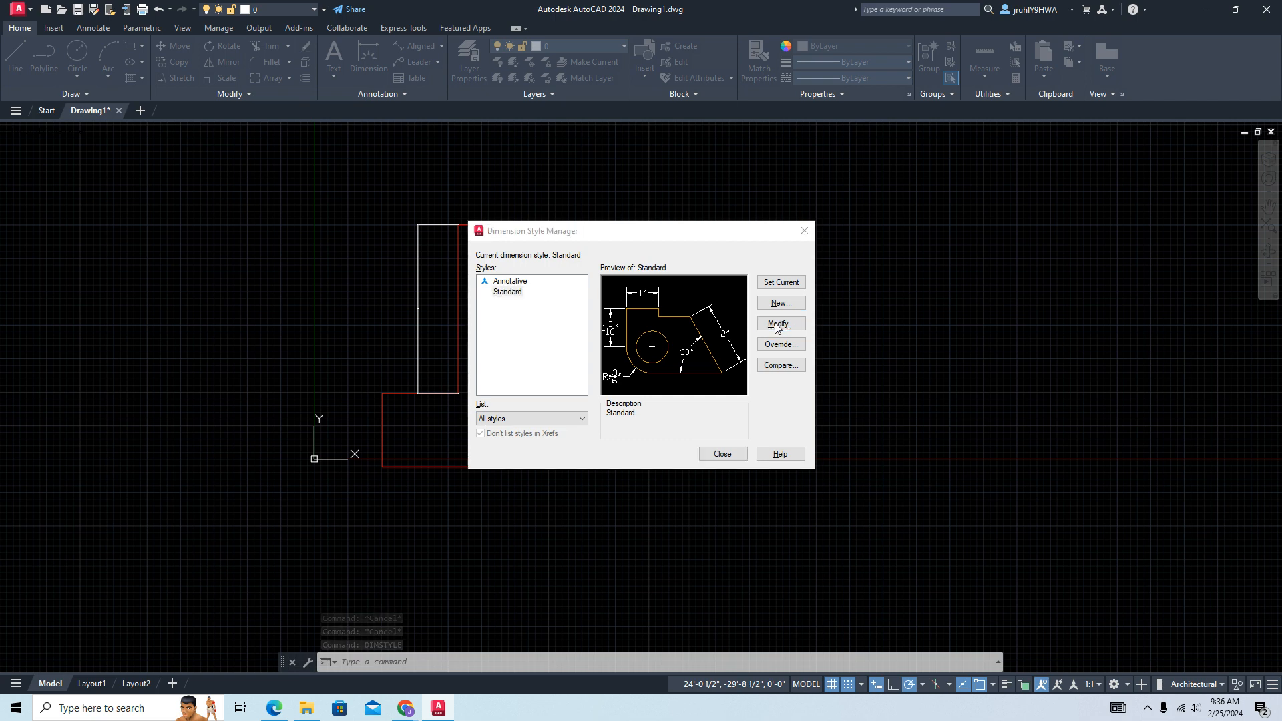
pyautogui.click(568, 207)
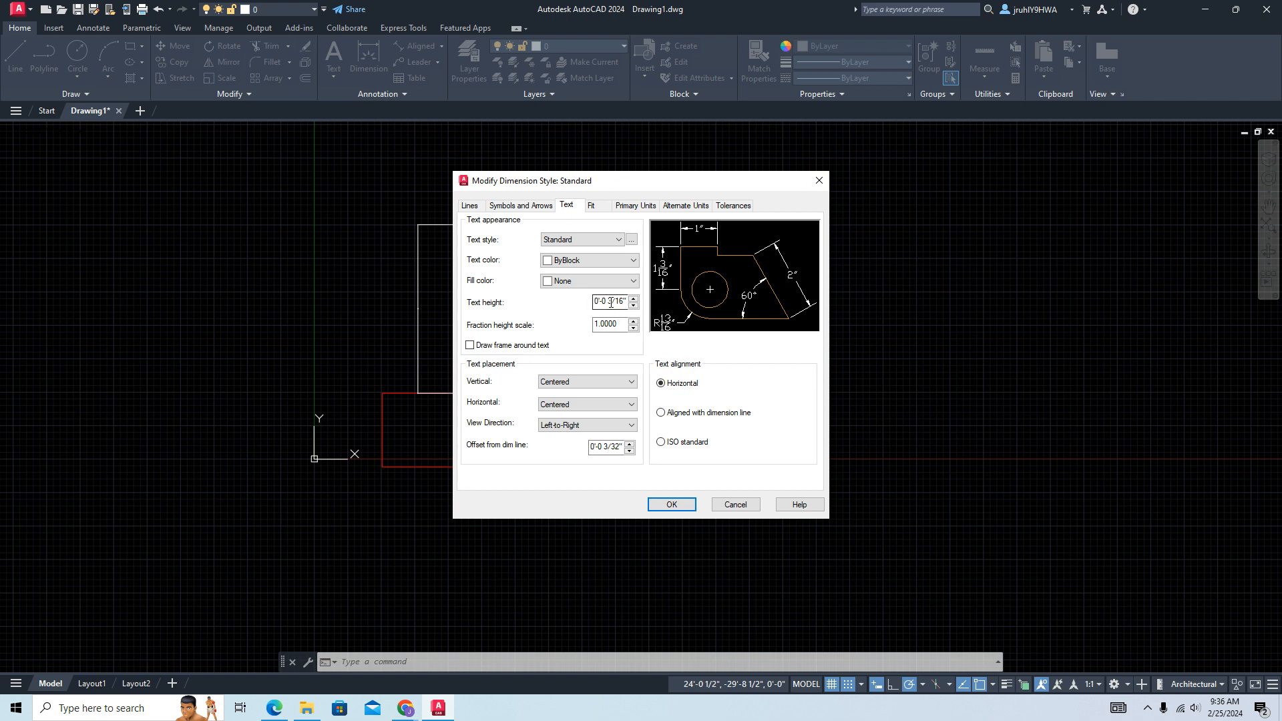
pyautogui.click(633, 300)
pyautogui.click(632, 300)
pyautogui.click(632, 299)
pyautogui.click(632, 299)
pyautogui.click(632, 300)
pyautogui.click(633, 298)
pyautogui.click(633, 298)
pyautogui.click(632, 298)
pyautogui.click(632, 299)
pyautogui.click(633, 299)
pyautogui.click(633, 299)
pyautogui.click(633, 299)
pyautogui.click(633, 299)
pyautogui.click(634, 300)
pyautogui.click(633, 299)
pyautogui.click(633, 300)
pyautogui.click(633, 299)
pyautogui.click(633, 299)
pyautogui.click(633, 300)
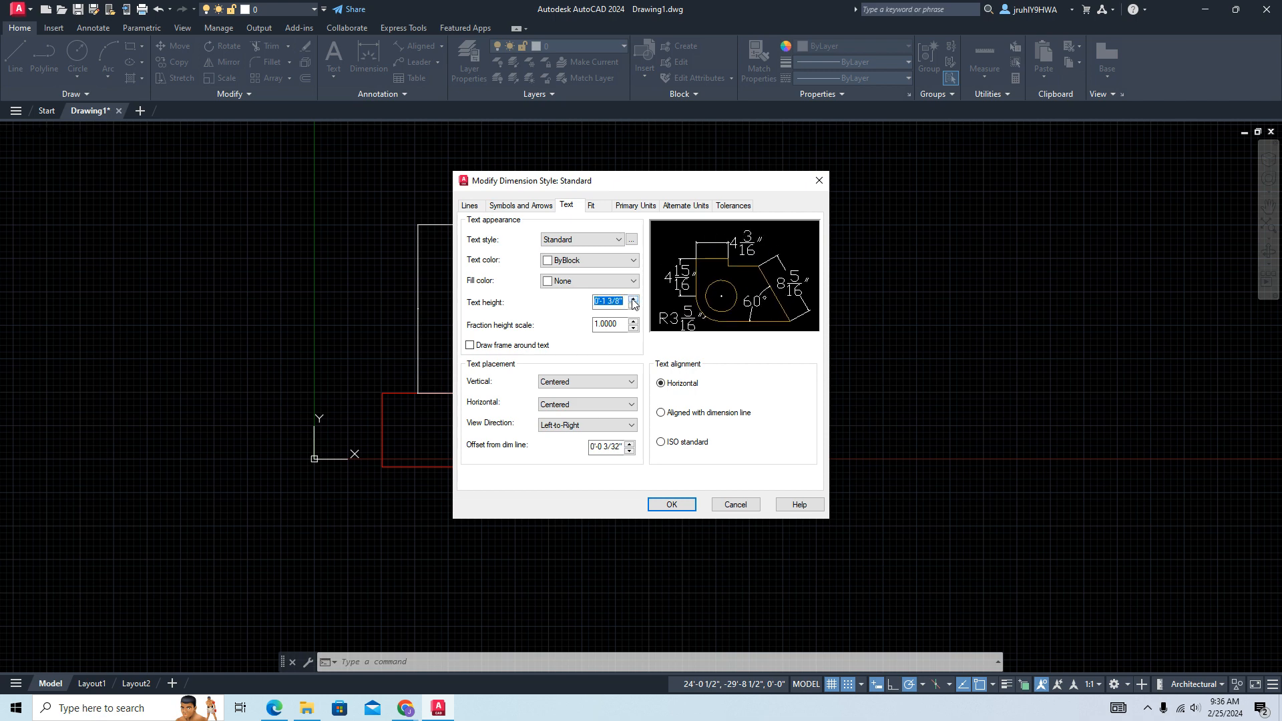
pyautogui.click(634, 299)
pyautogui.click(633, 299)
pyautogui.click(634, 299)
pyautogui.click(633, 299)
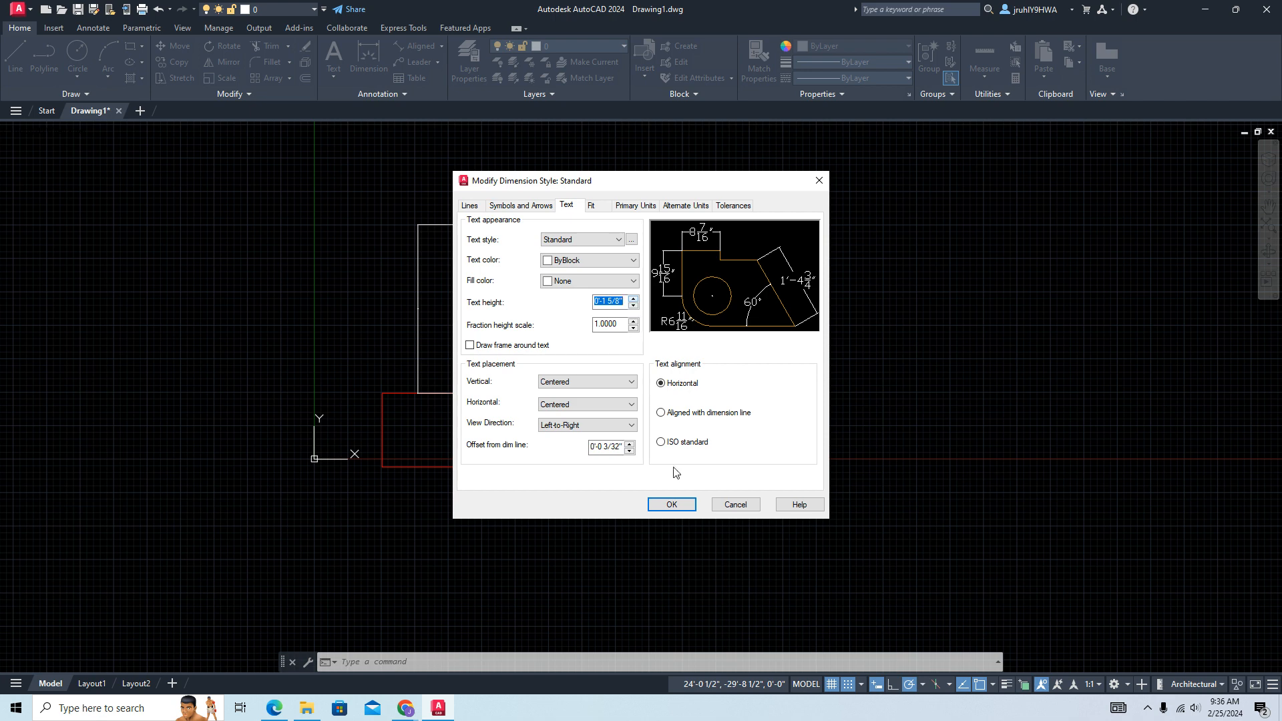
pyautogui.click(672, 504)
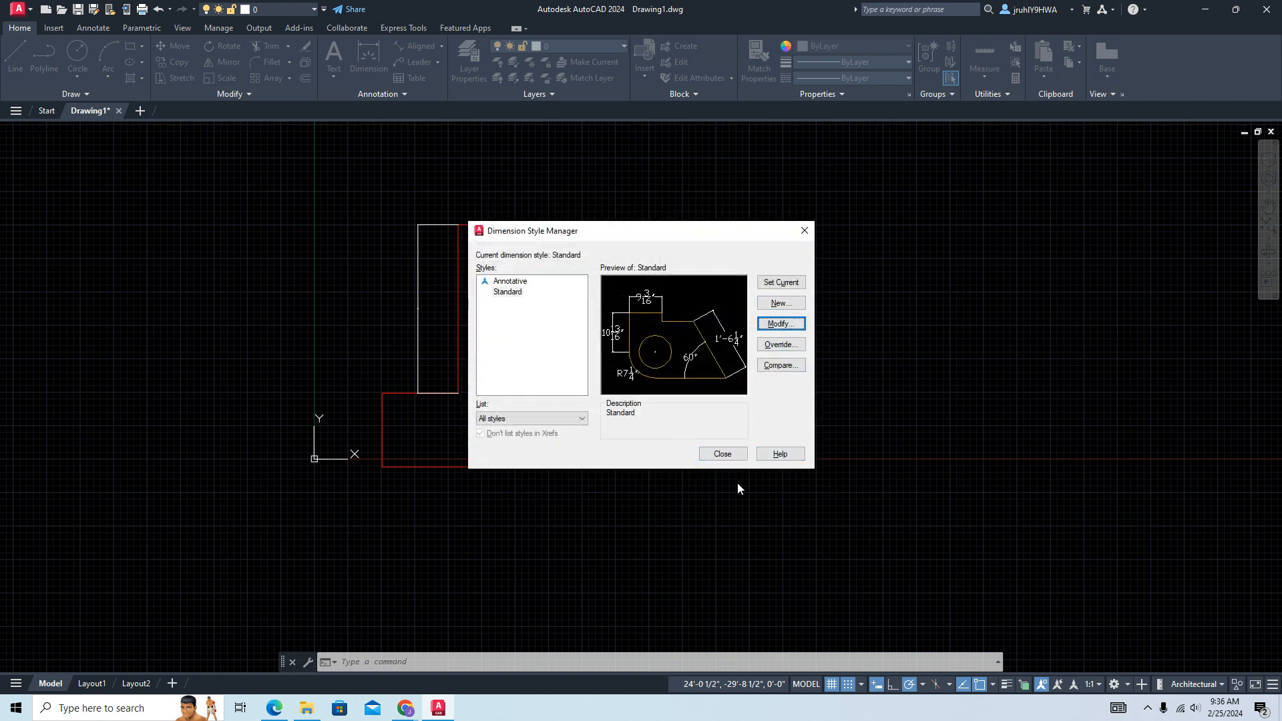
pyautogui.click(723, 454)
pyautogui.scroll(2, 603, 428)
pyautogui.scroll(2, 602, 424)
pyautogui.scroll(-2, 576, 407)
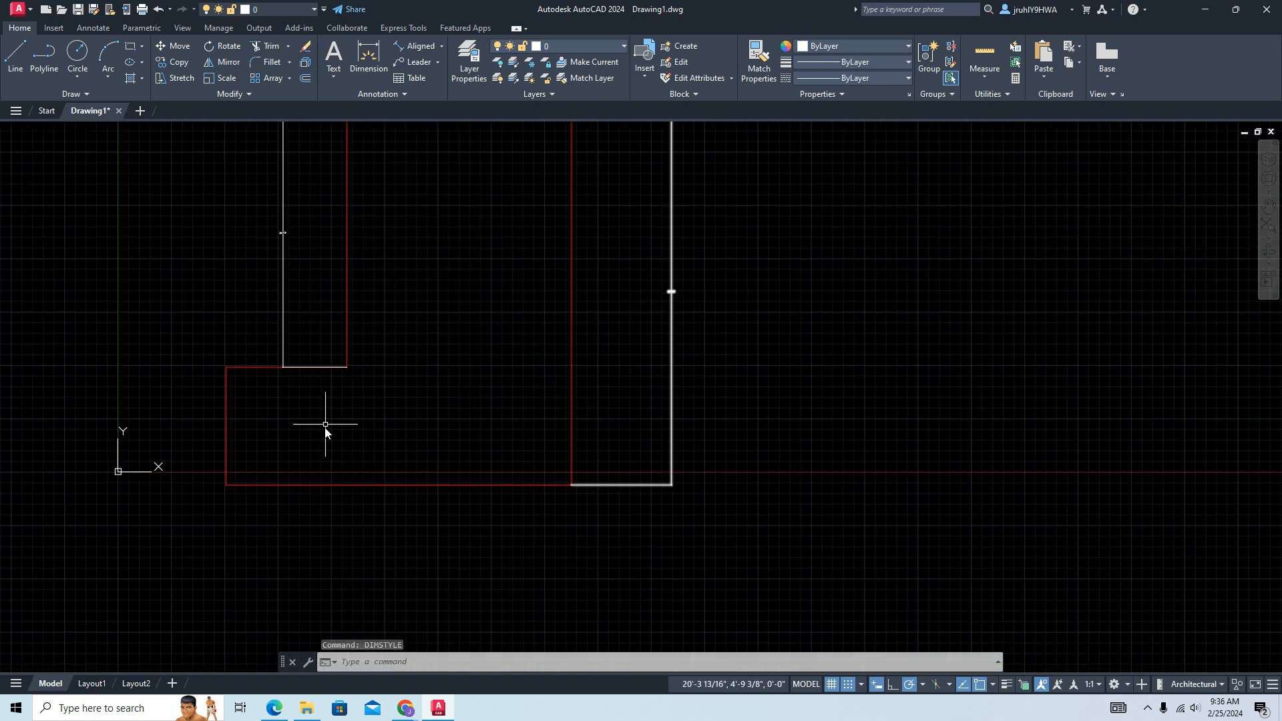
pyautogui.scroll(-2, 708, 432)
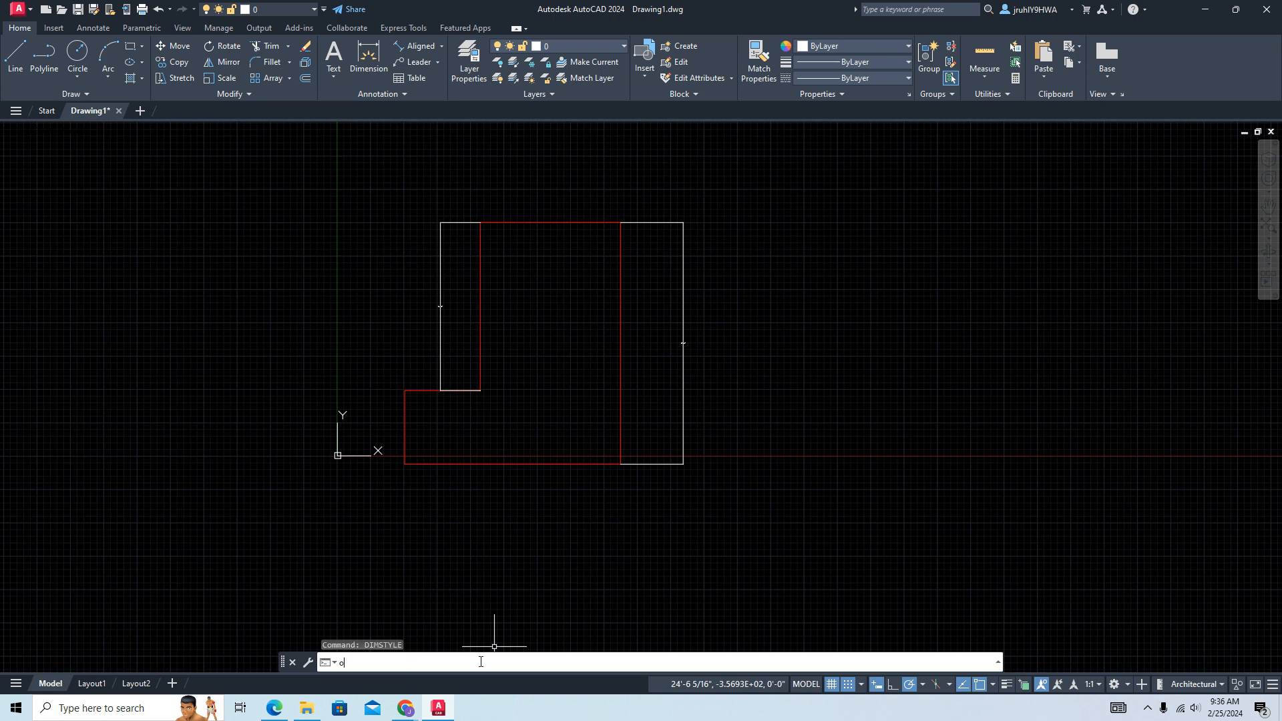
pyautogui.write('t')
pyautogui.press('Return')
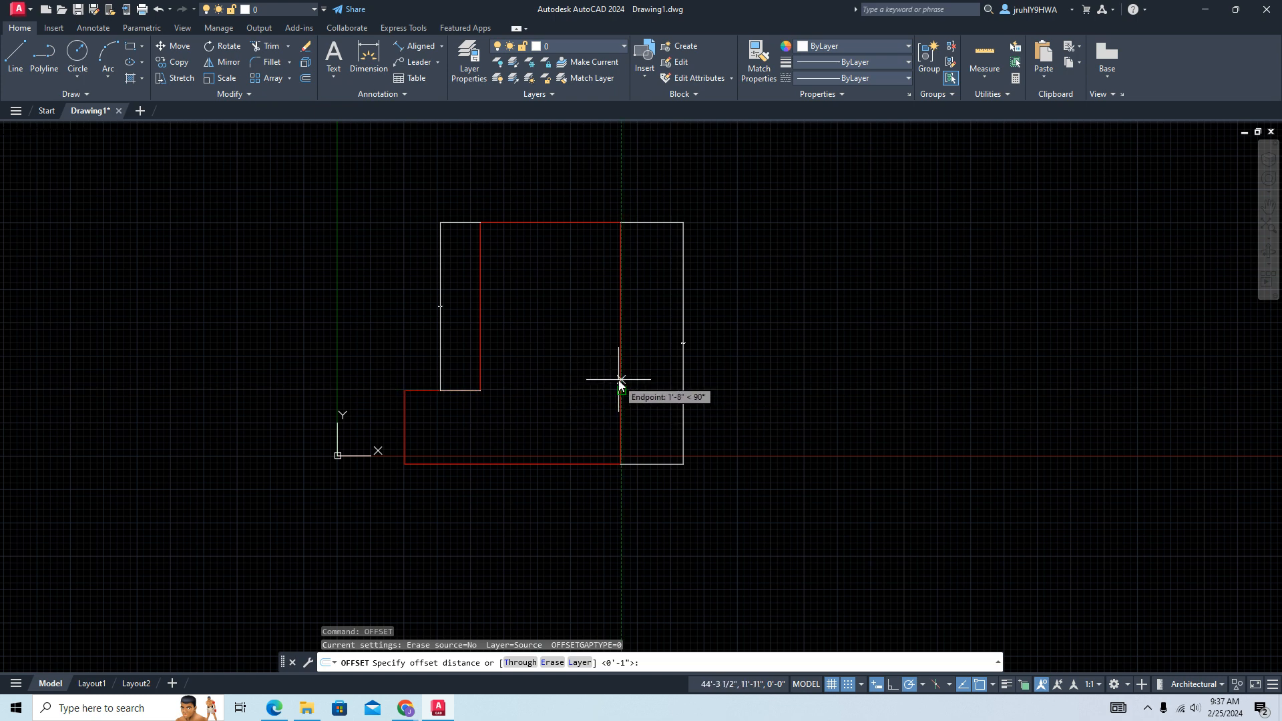
pyautogui.press('Return')
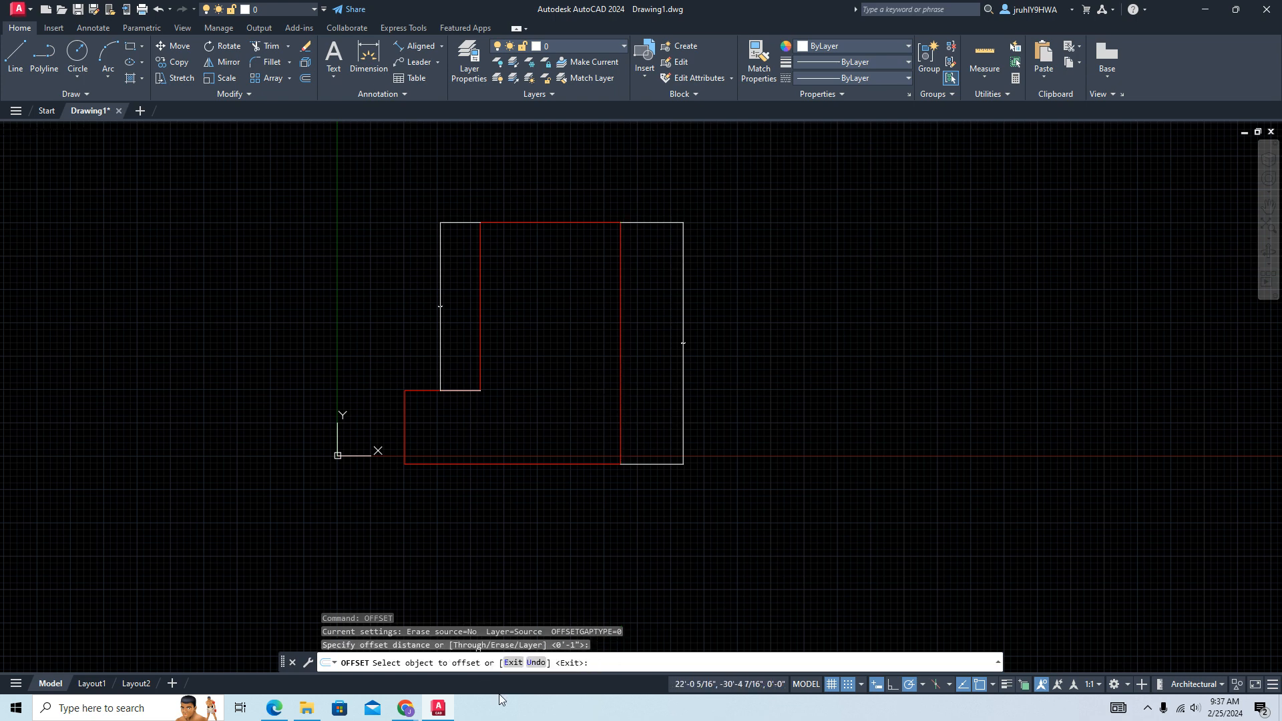
pyautogui.click(526, 664)
# - Offset the upper segment of the right wall line inward by 4 inches, using the Through option
pyautogui.write('offset')
pyautogui.press('Return')
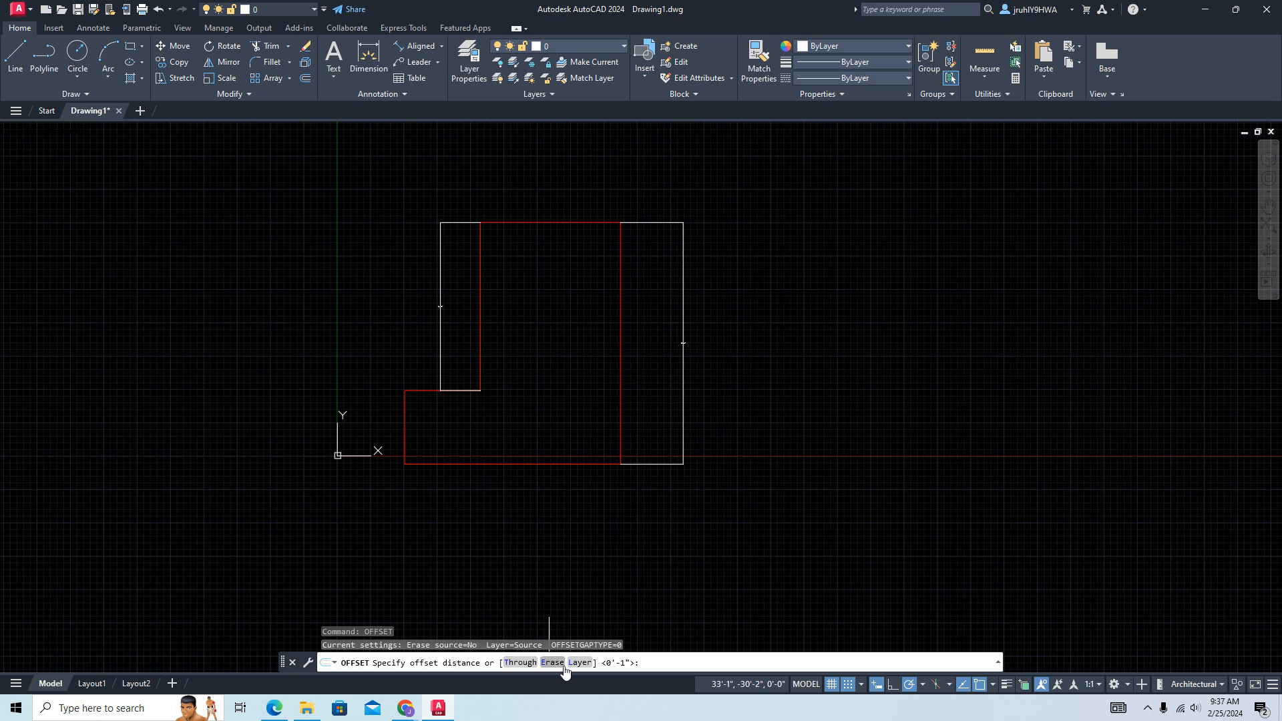
pyautogui.click(520, 663)
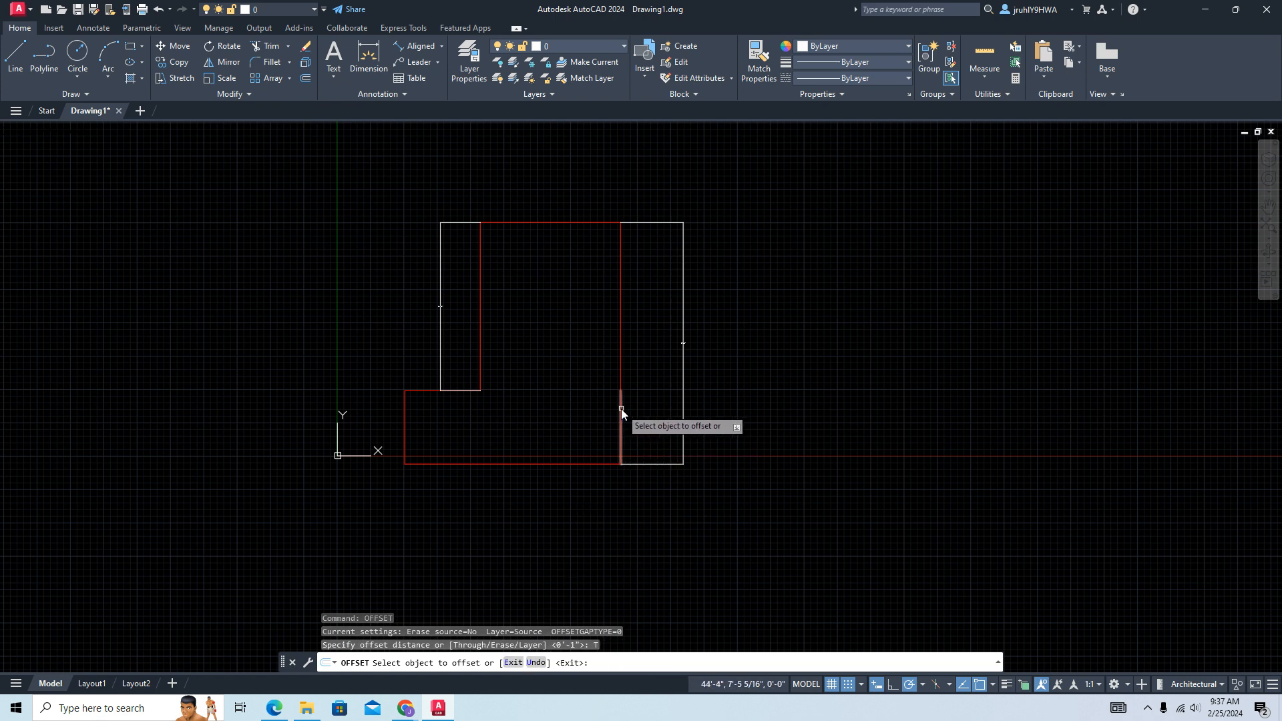
pyautogui.click(622, 362)
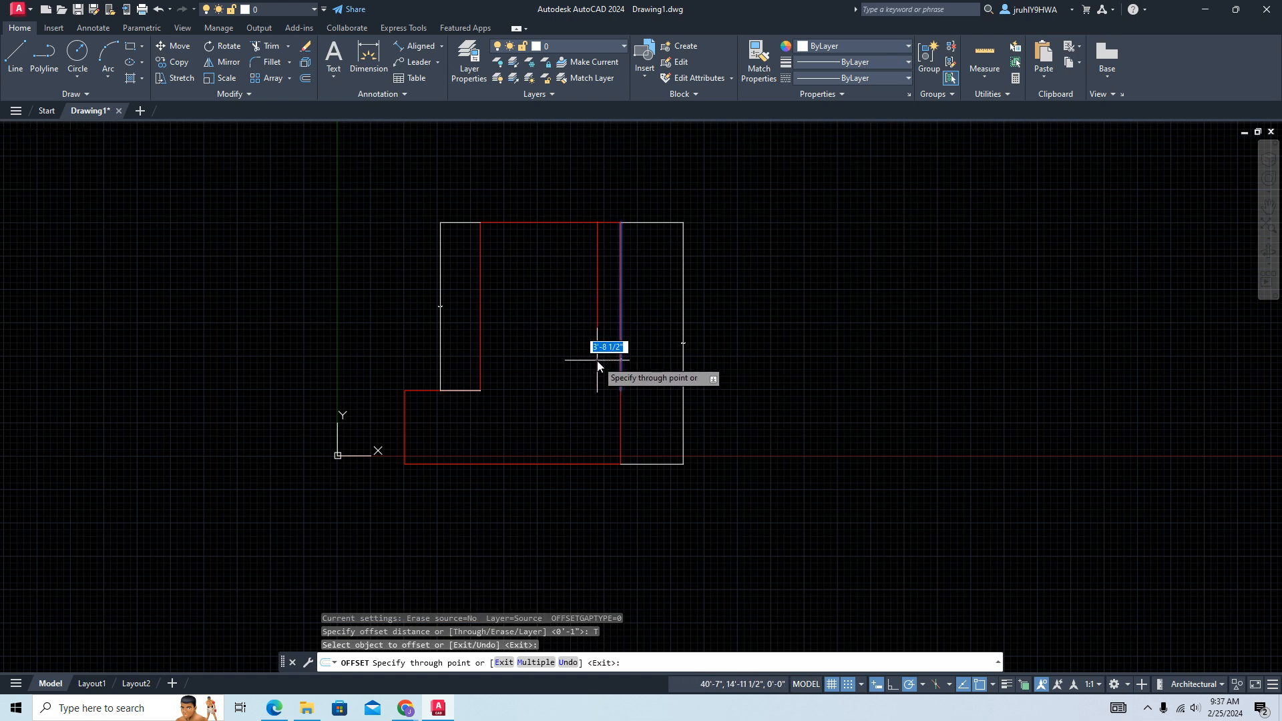
pyautogui.write("3'")
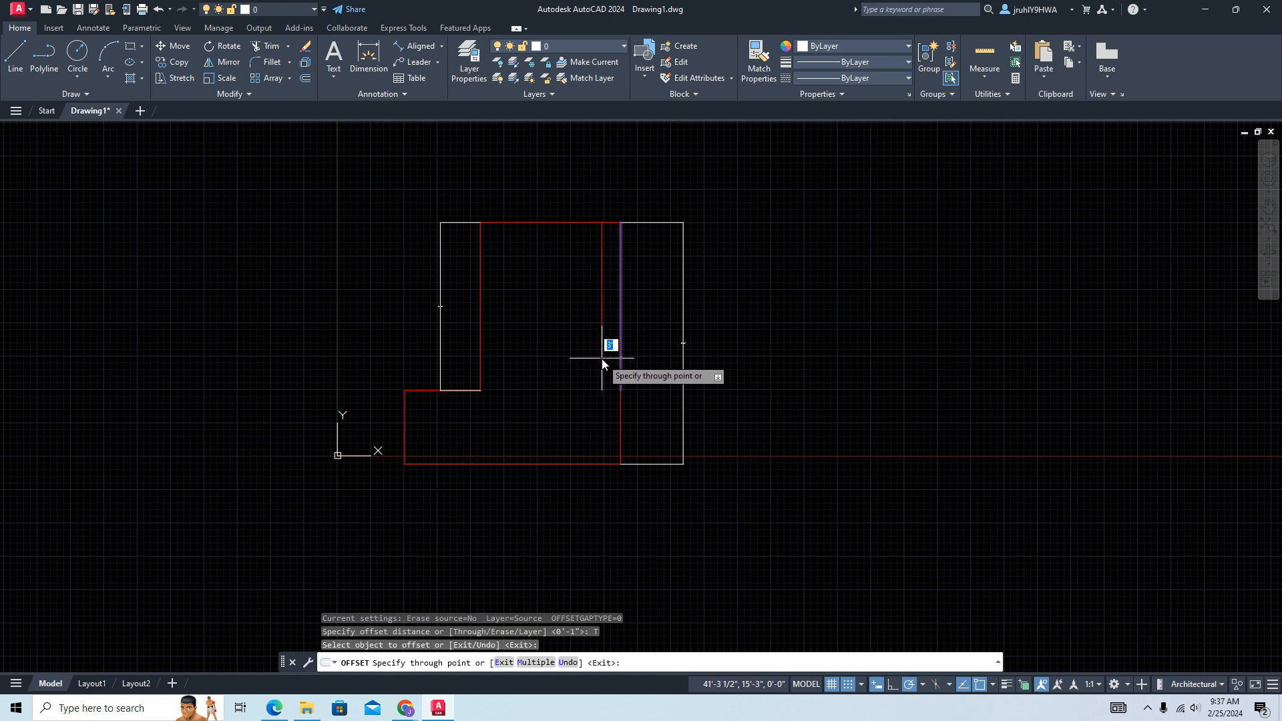
pyautogui.write('4')
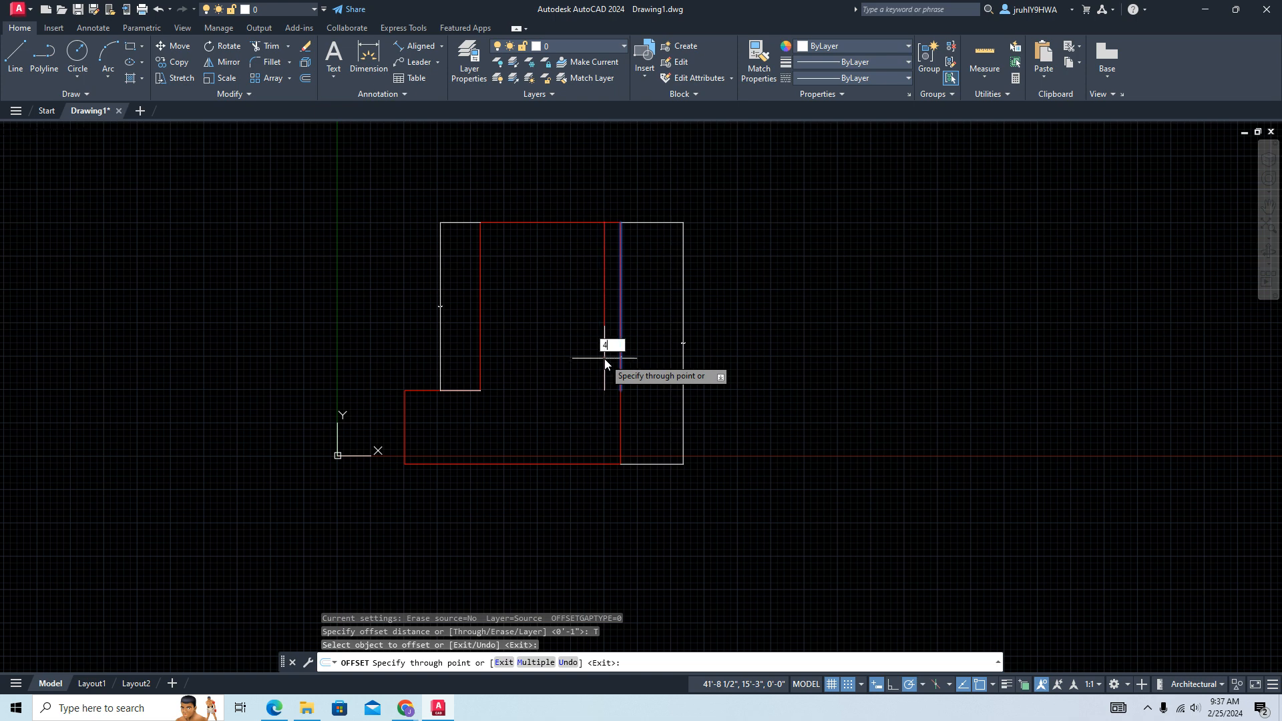
pyautogui.press('Return')
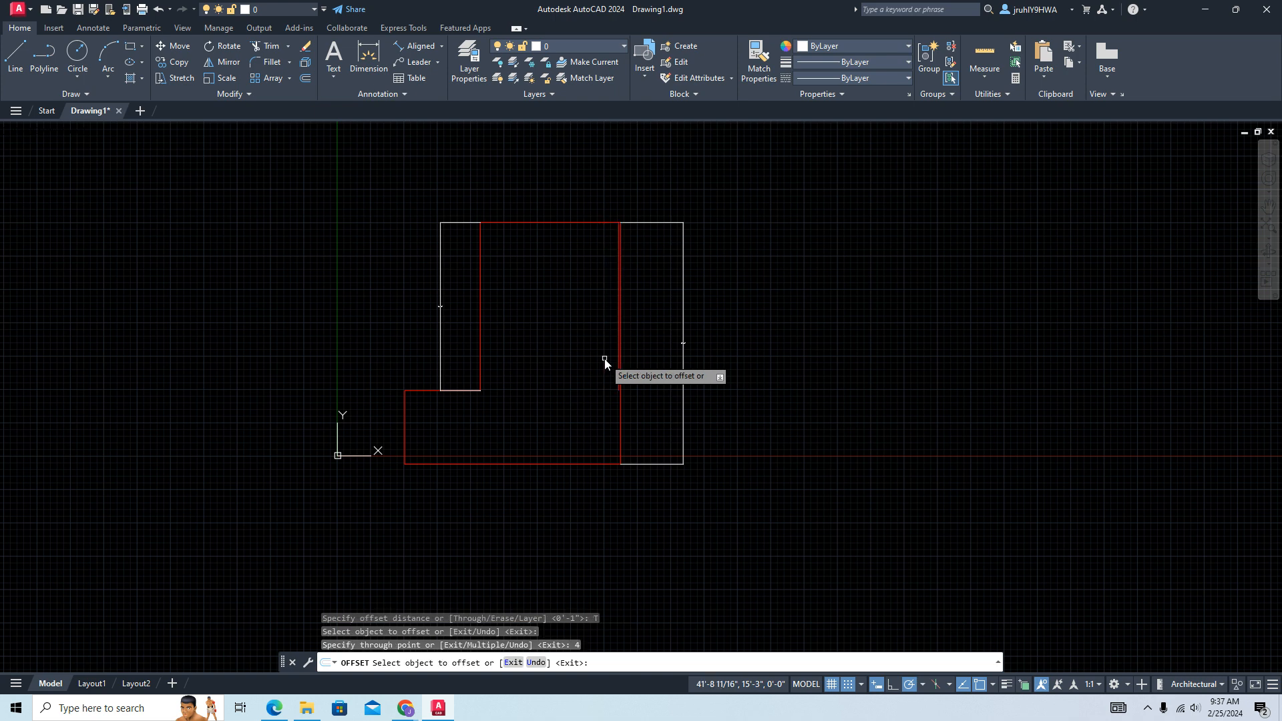
pyautogui.scroll(2, 639, 418)
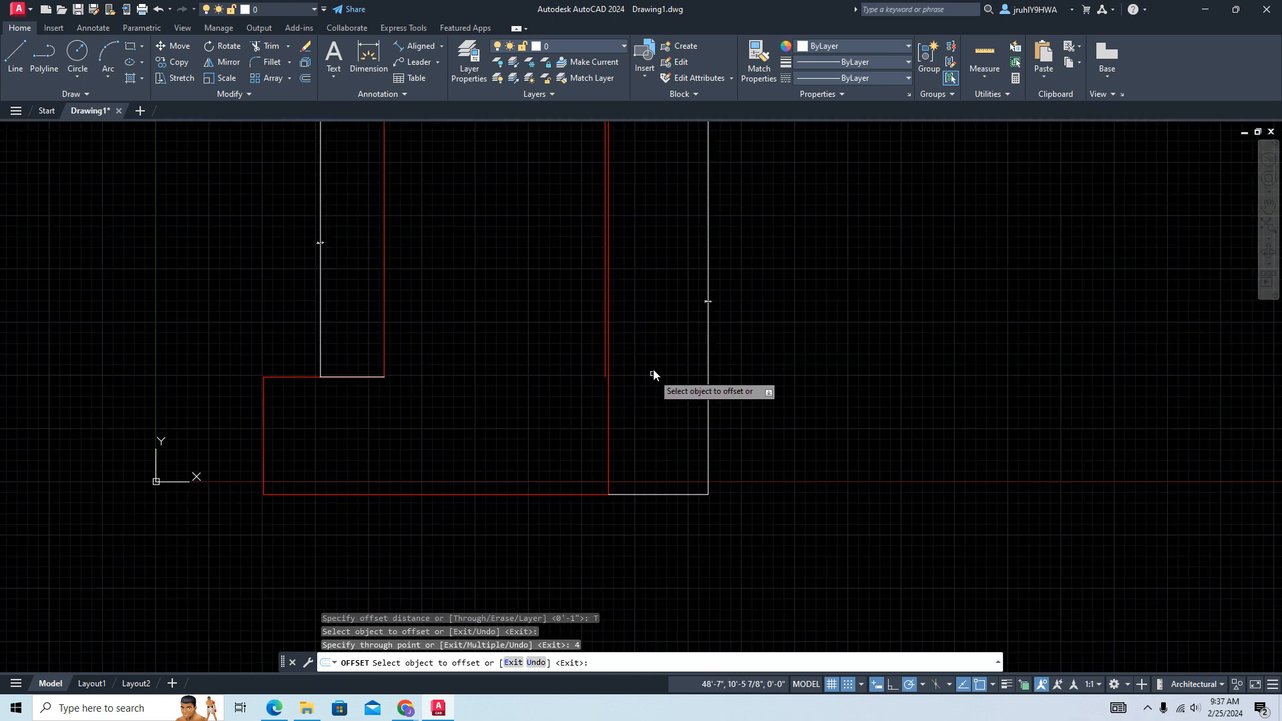
pyautogui.scroll(-2, 645, 351)
# - Offset the new inner line of the right wall a further 8 inches into the room
pyautogui.click(620, 344)
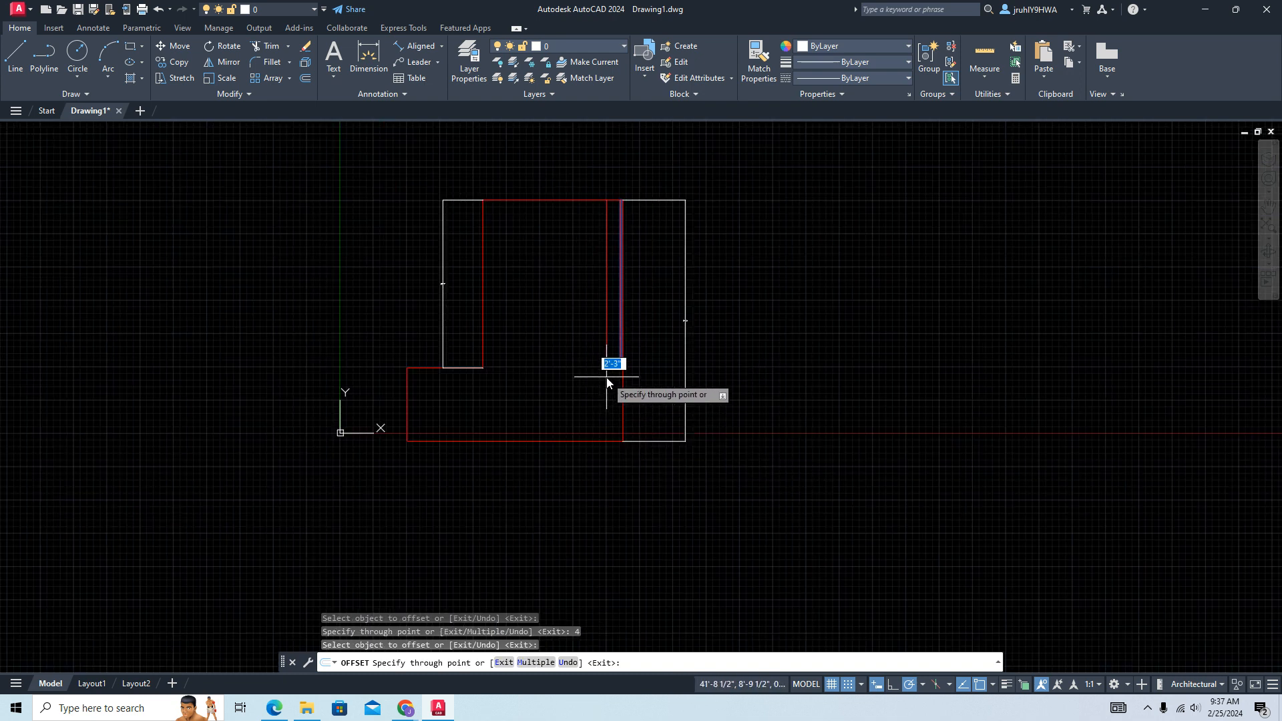
pyautogui.write('8')
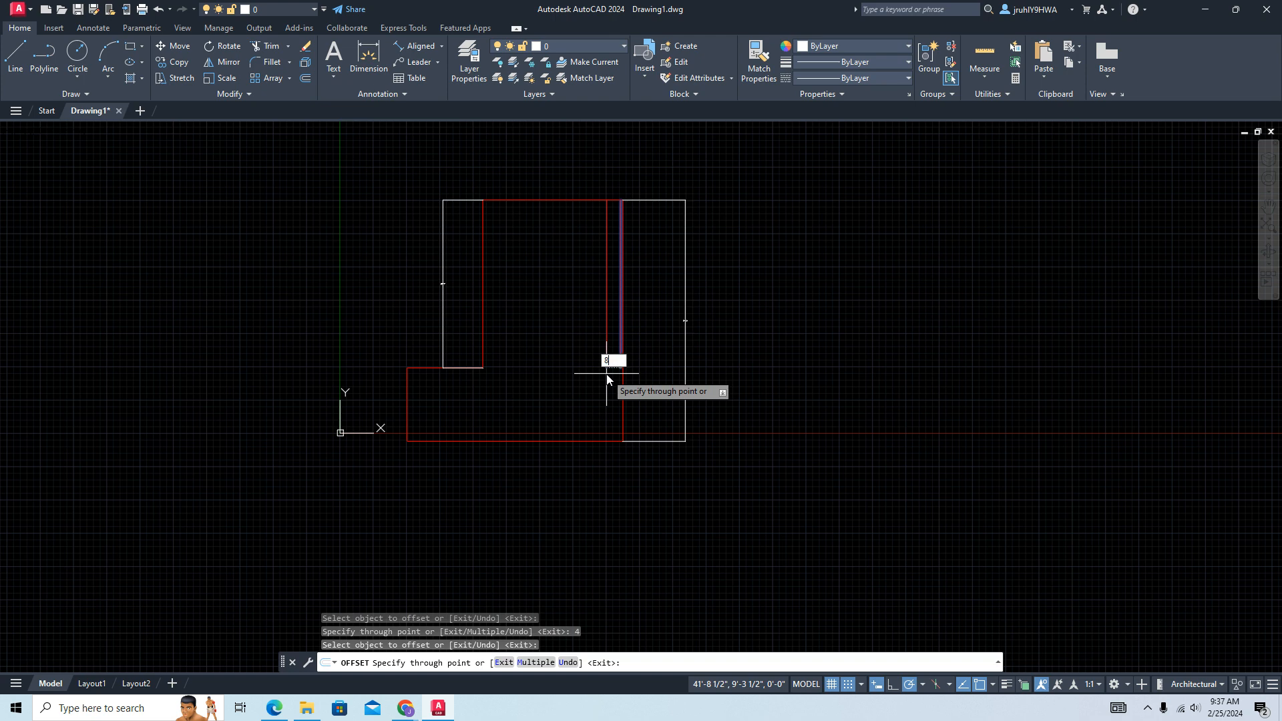
pyautogui.press('Return')
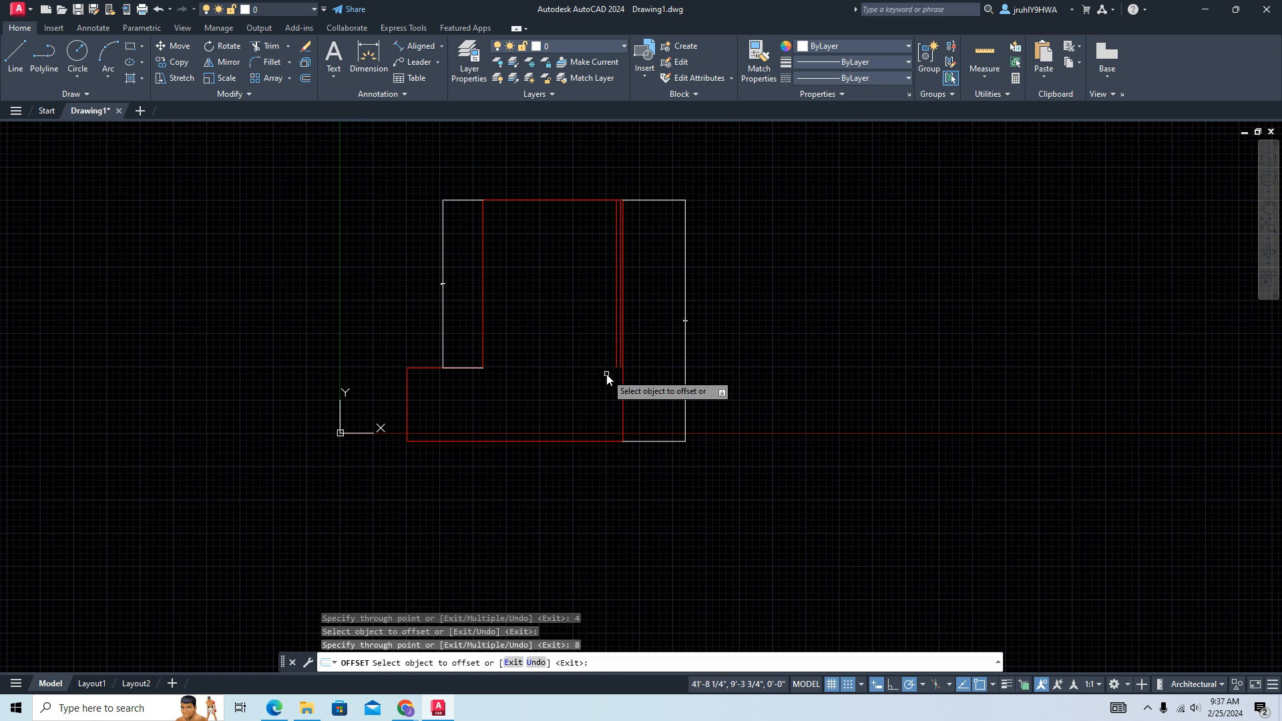
pyautogui.scroll(2, 593, 352)
pyautogui.scroll(2, 713, 301)
pyautogui.moveTo(591, 308); pyautogui.dragTo(509, 331, button='middle')
pyautogui.click(483, 392)
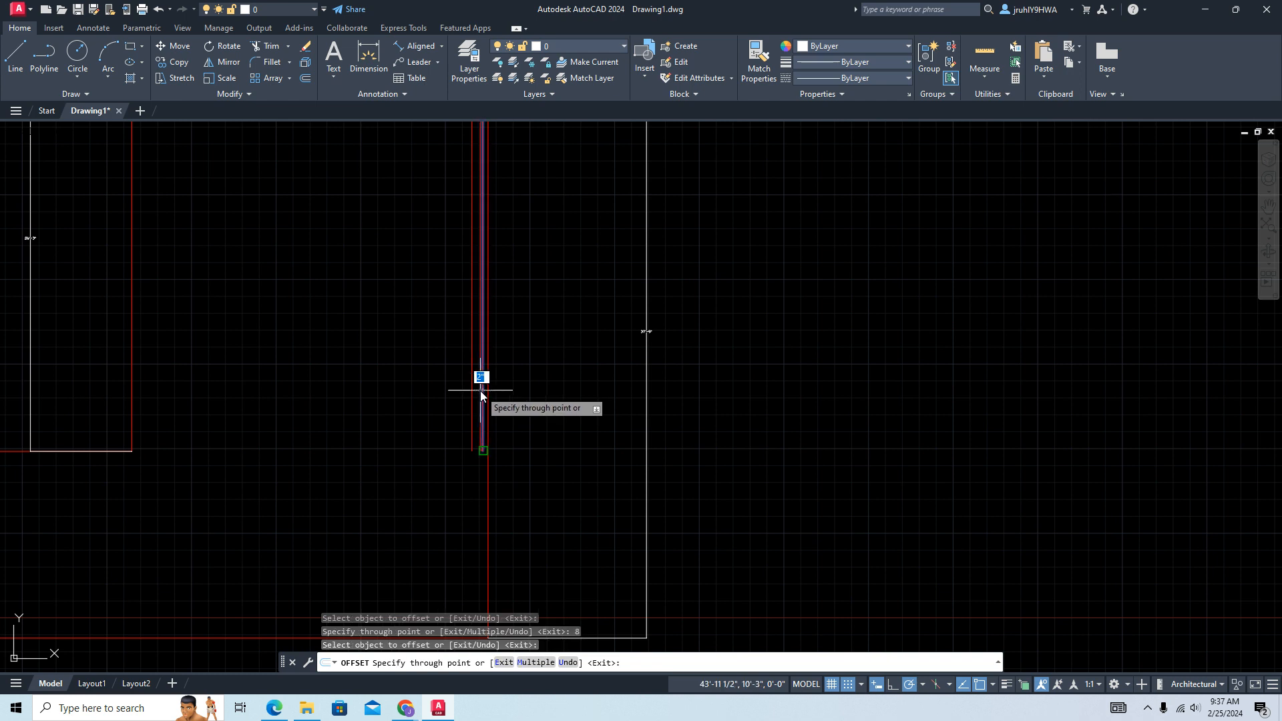
pyautogui.press('BackSpace')
pyautogui.write('1')
pyautogui.press('Escape')
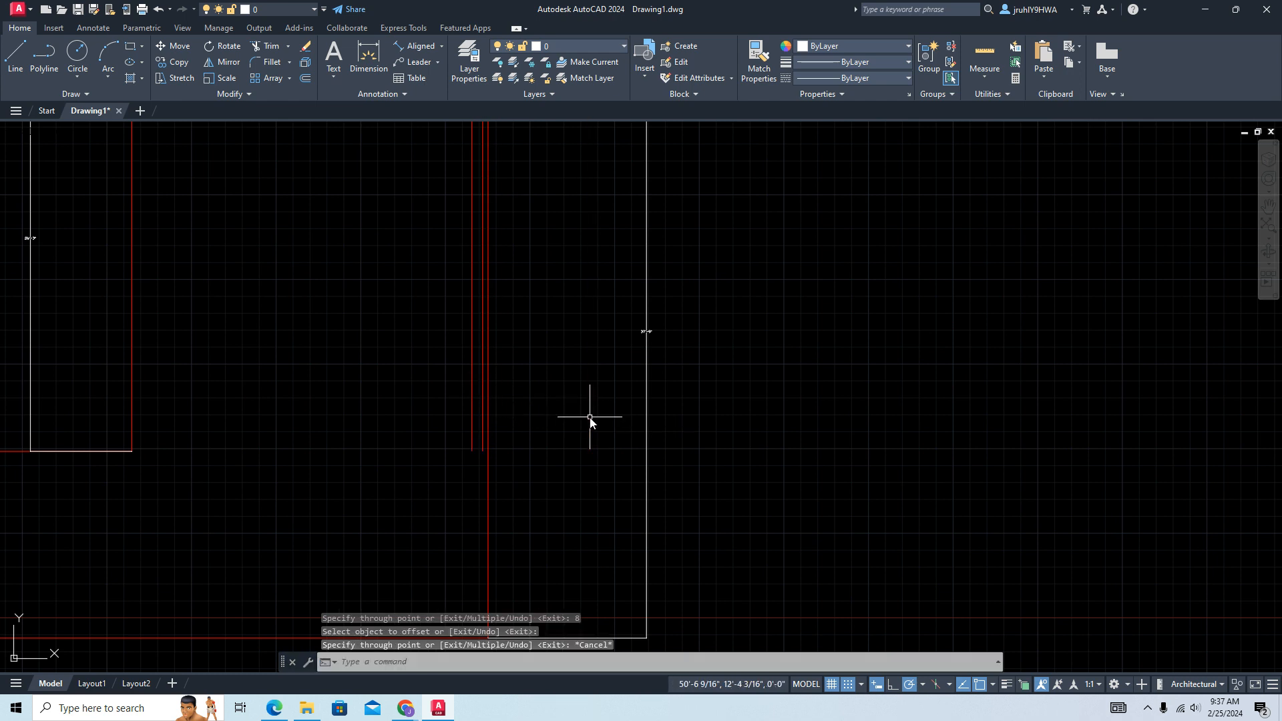
# - Delete the middle of the three parallel lines at the right wall, the one offset 4 inches
pyautogui.click(482, 438)
pyautogui.press('Delete')
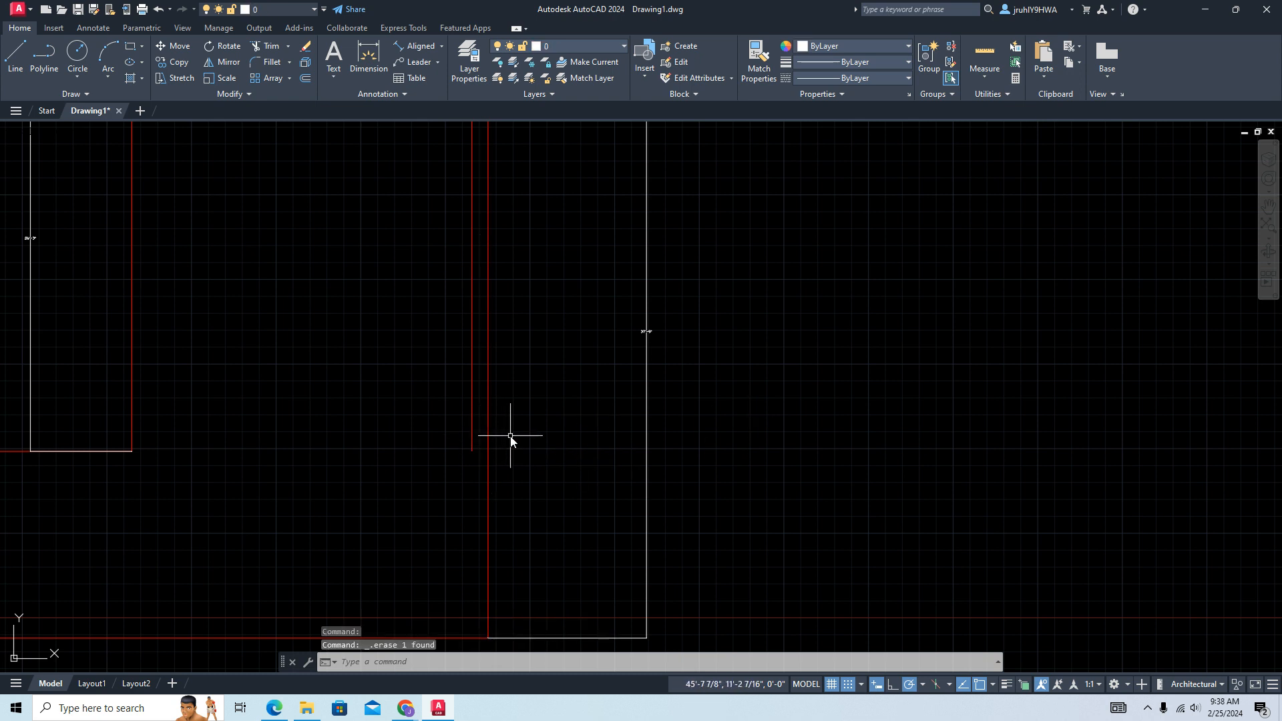
pyautogui.scroll(-2, 345, 325)
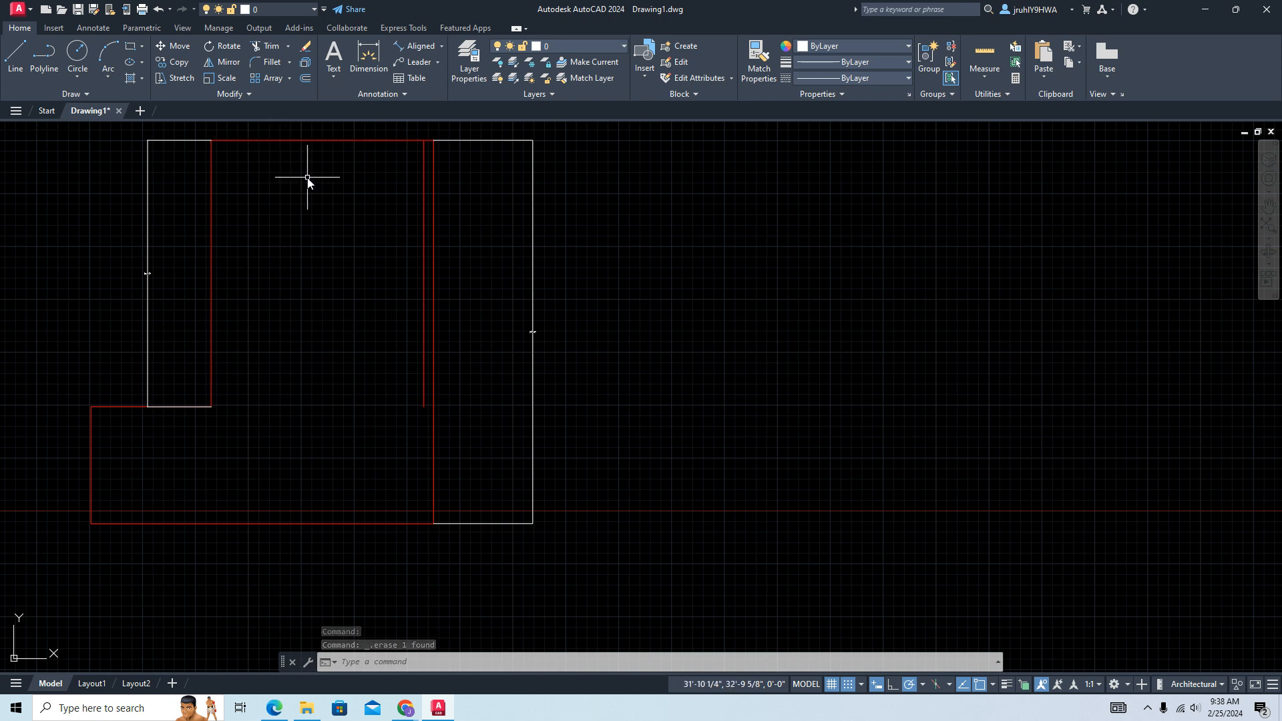
pyautogui.press('Return')
pyautogui.press('Escape')
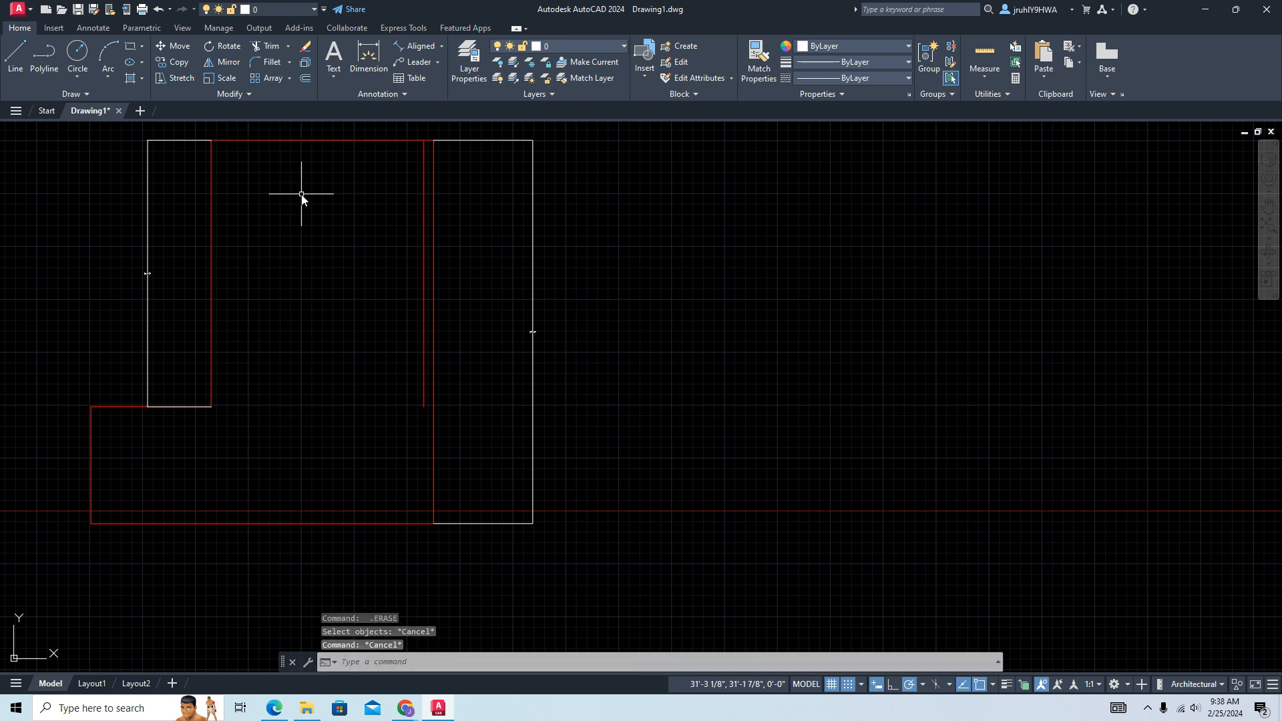
# - Offset the top wall line 8 inches down into the room, using the Through option
pyautogui.write('offset')
pyautogui.press('Return')
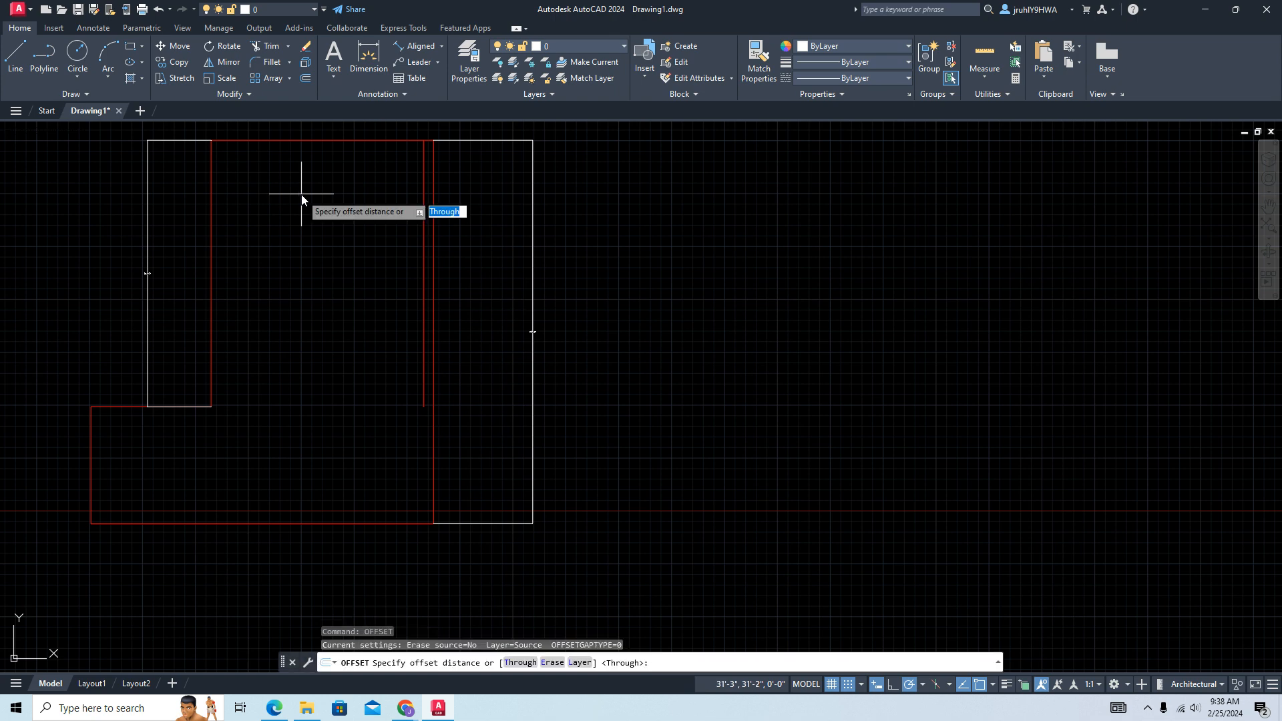
pyautogui.press('Return')
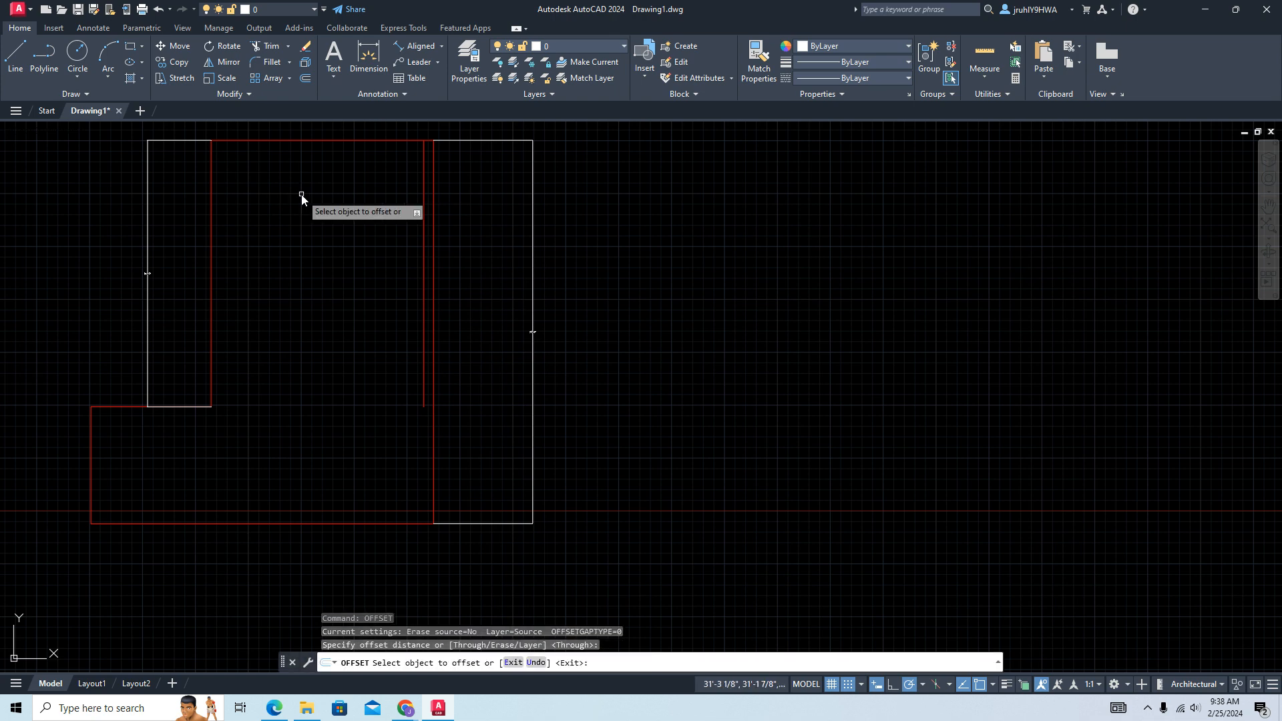
pyautogui.click(291, 141)
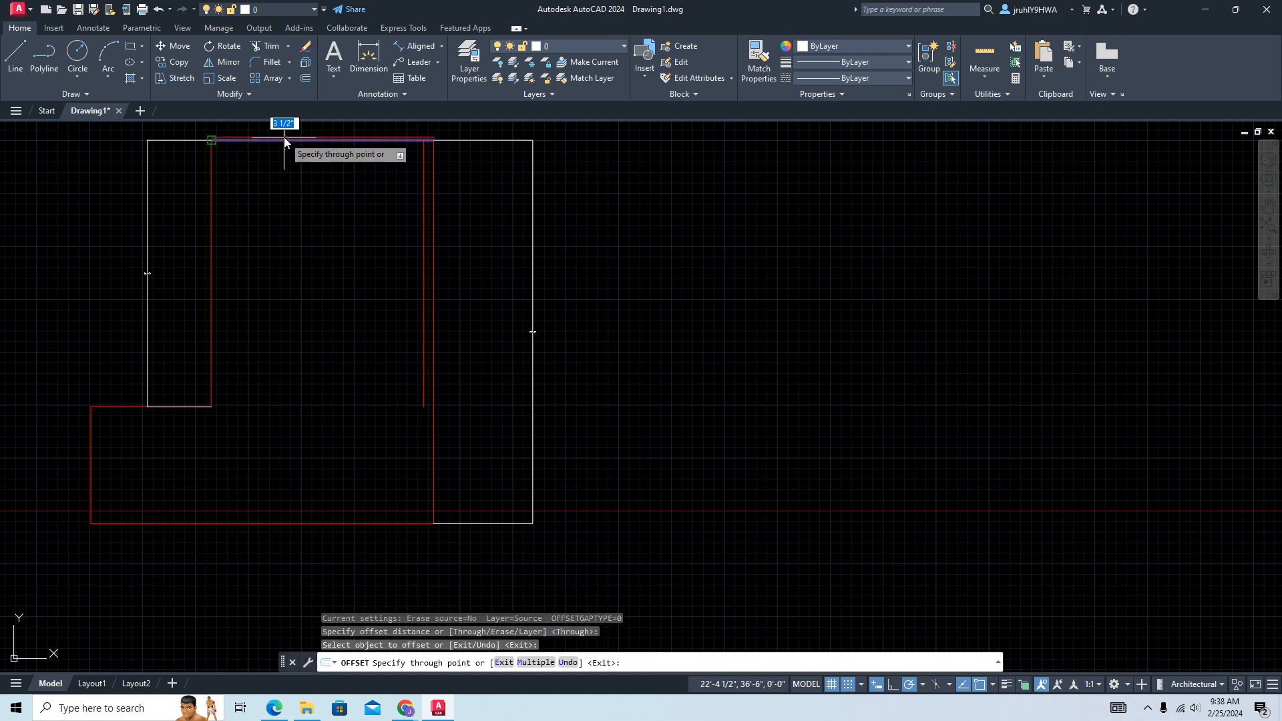
pyautogui.write('8')
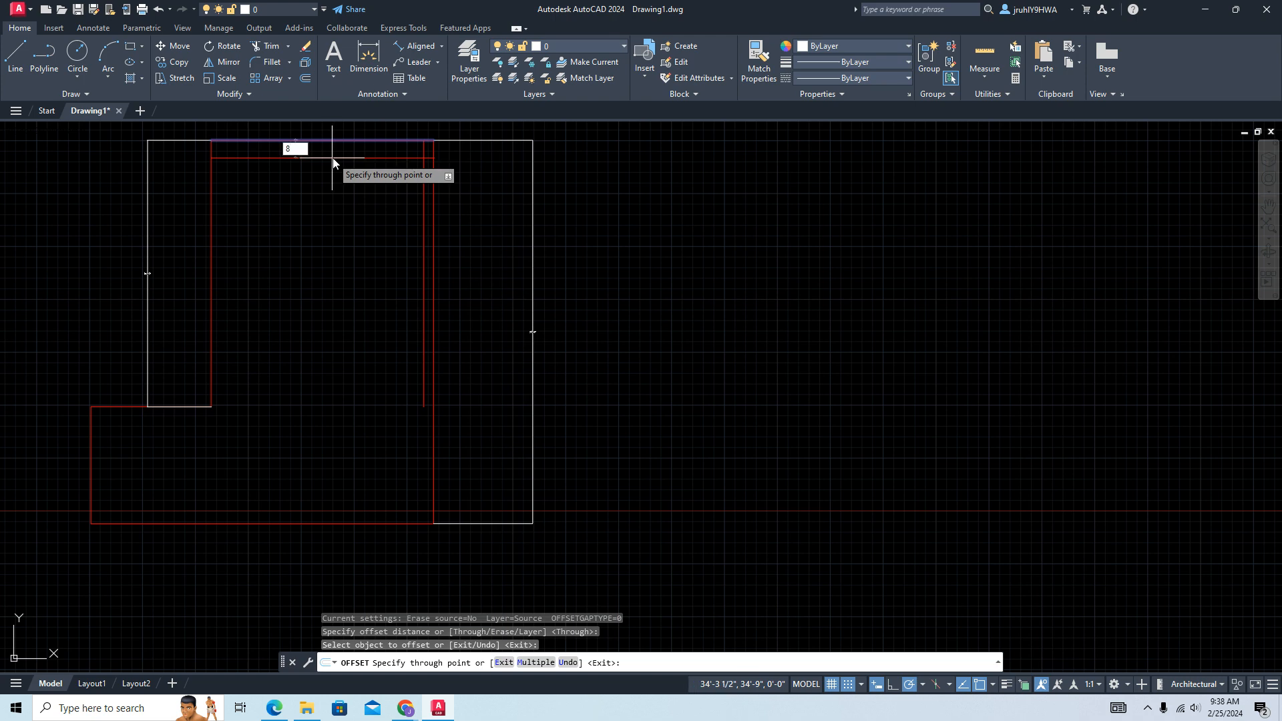
pyautogui.press('Return')
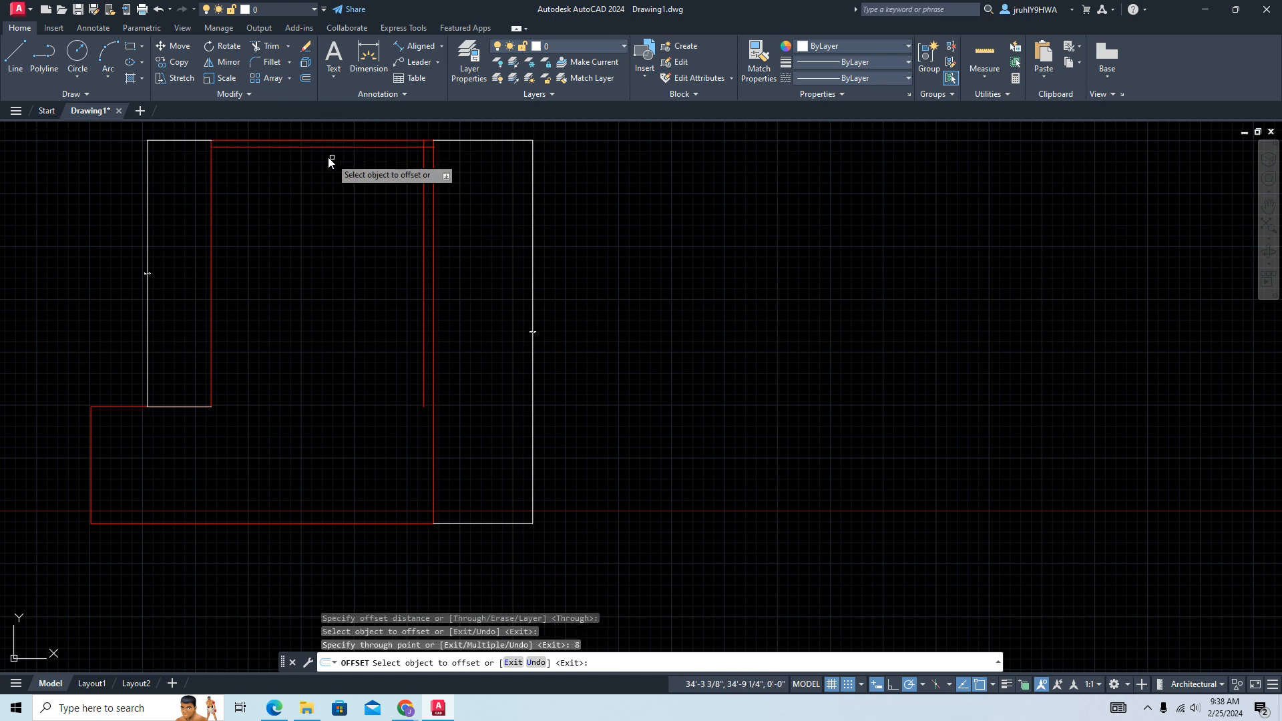
pyautogui.press('Return')
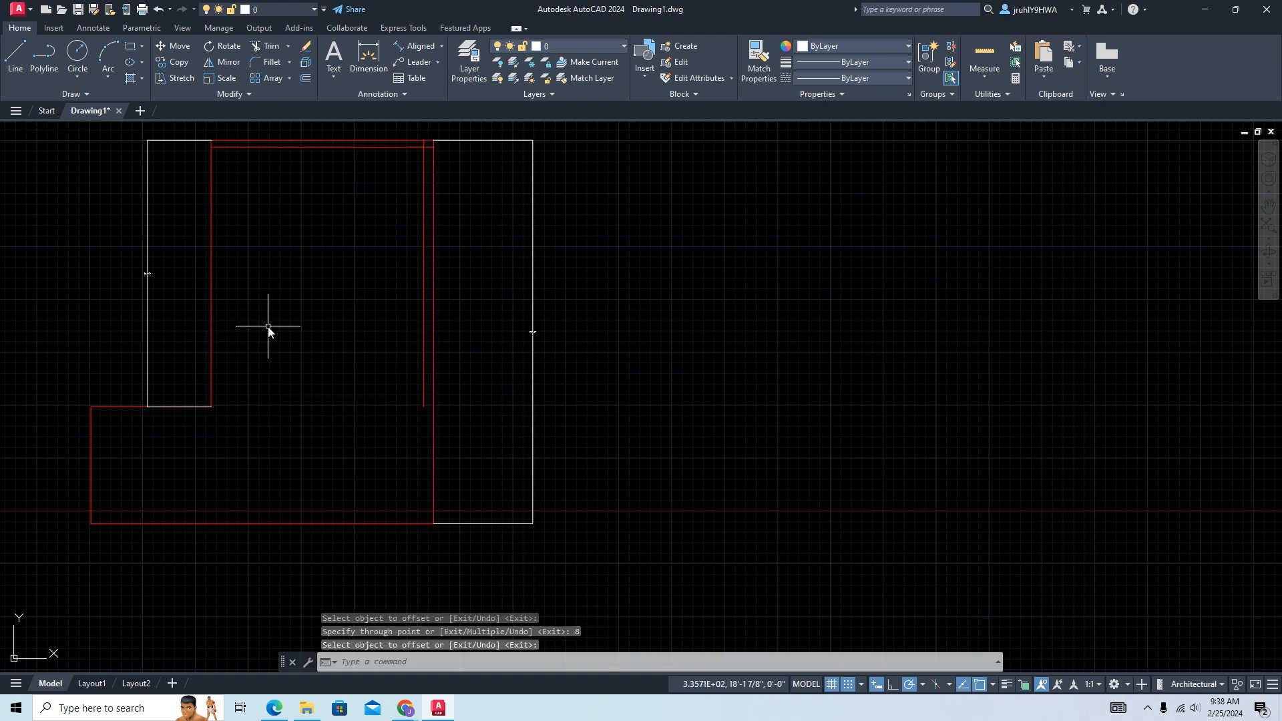
pyautogui.press('Return')
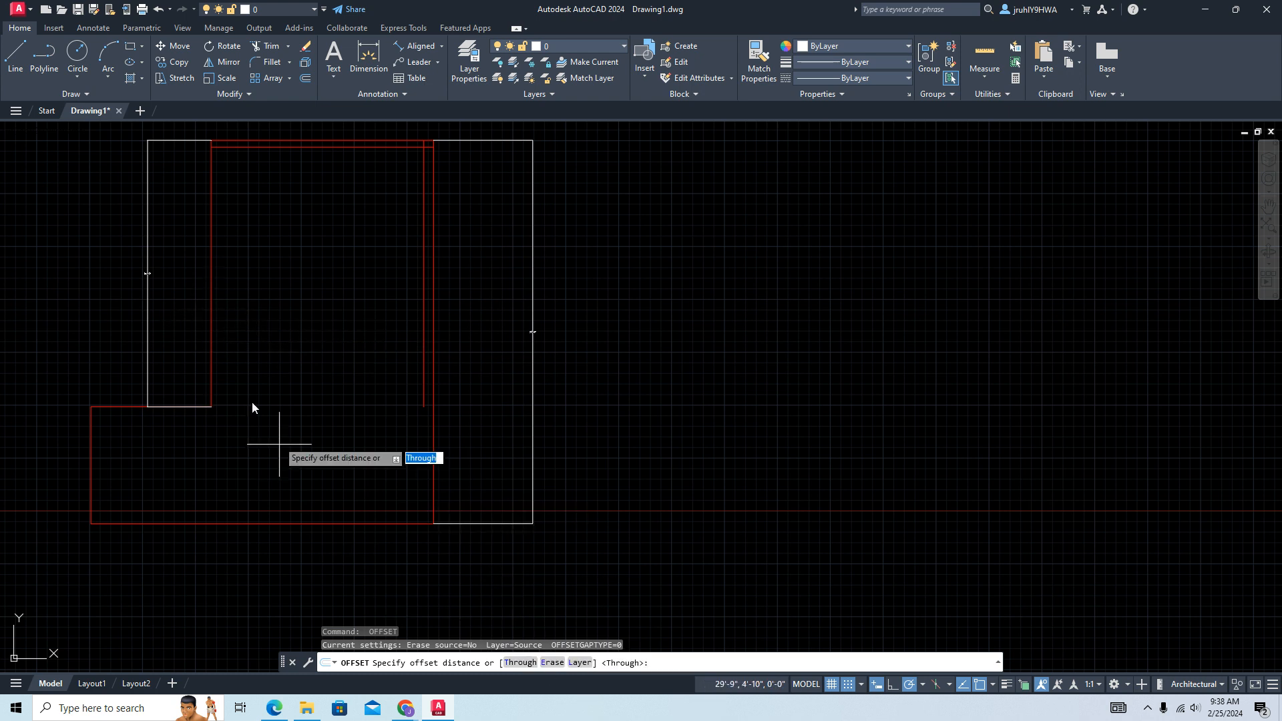
pyautogui.press('Return')
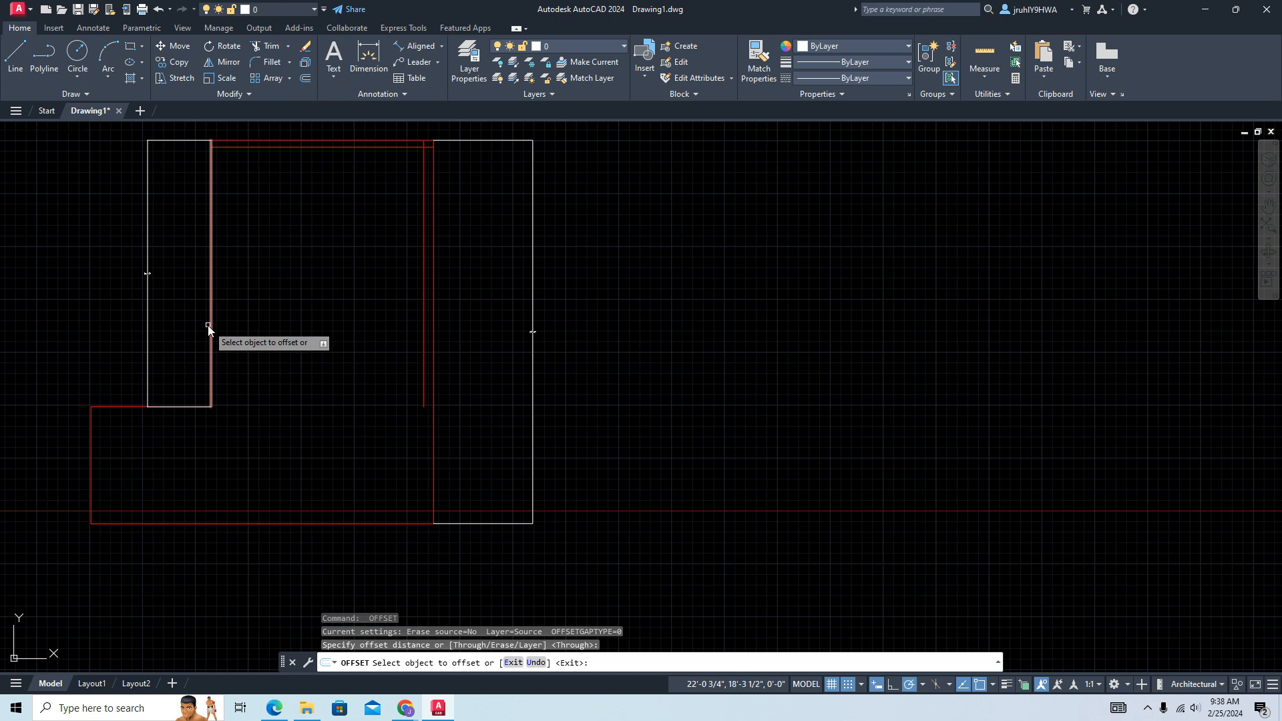
pyautogui.click(211, 326)
pyautogui.write('8')
pyautogui.press('Escape')
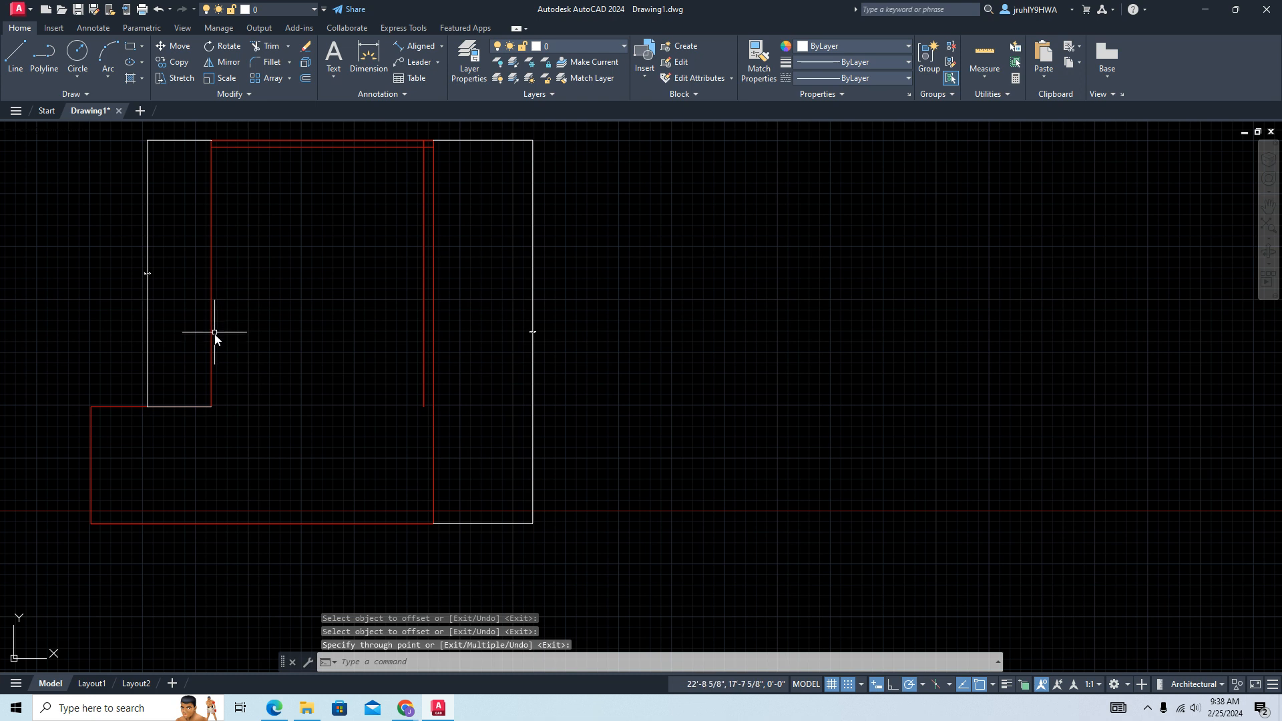
pyautogui.press('Return')
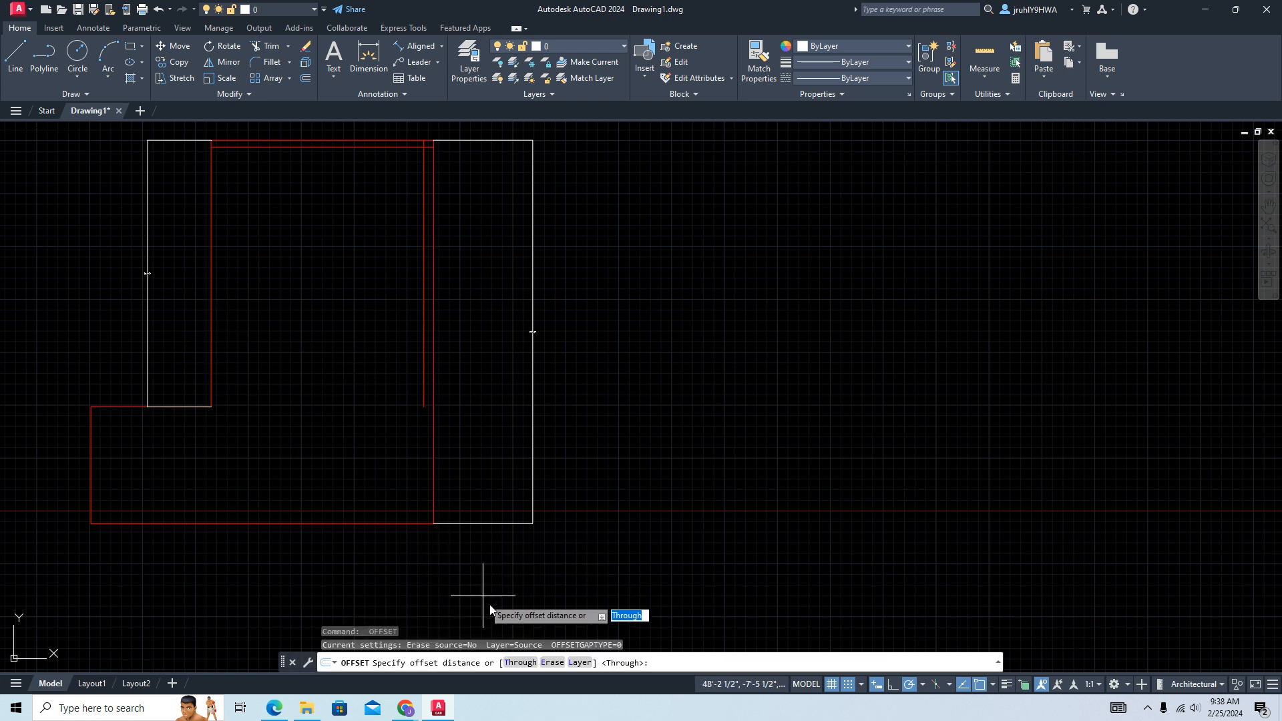
pyautogui.click(523, 663)
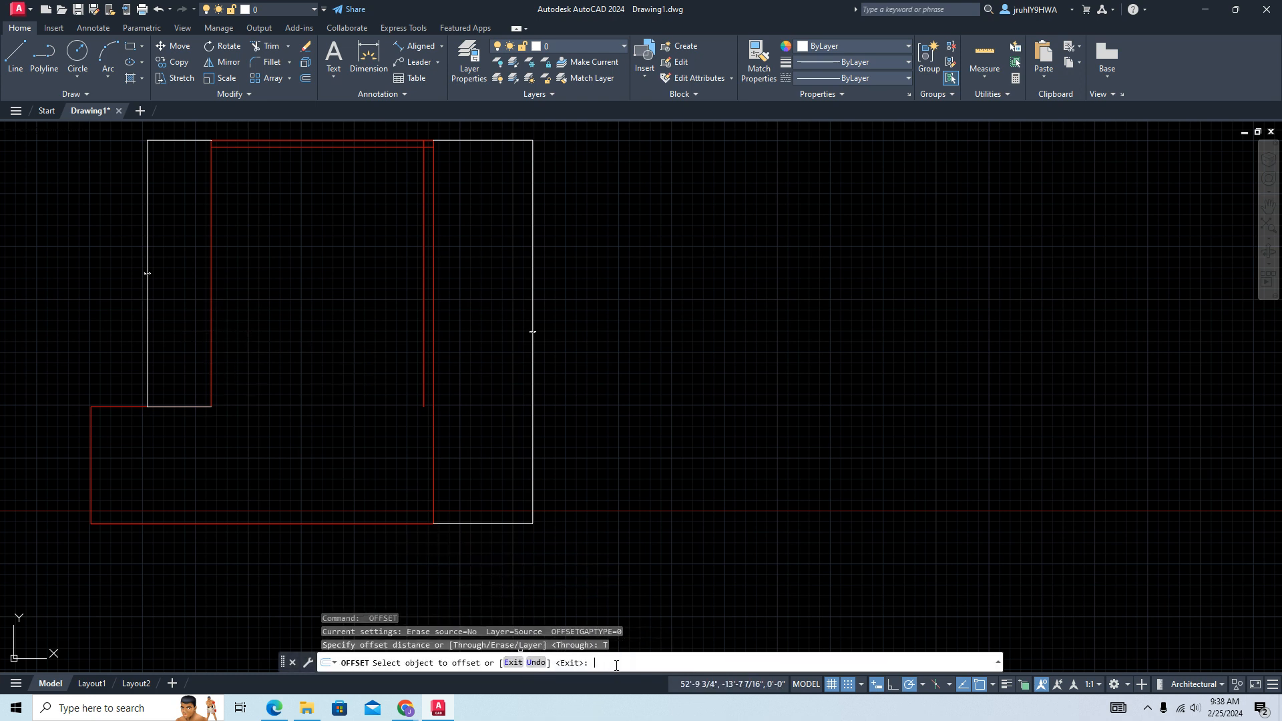
pyautogui.click(211, 318)
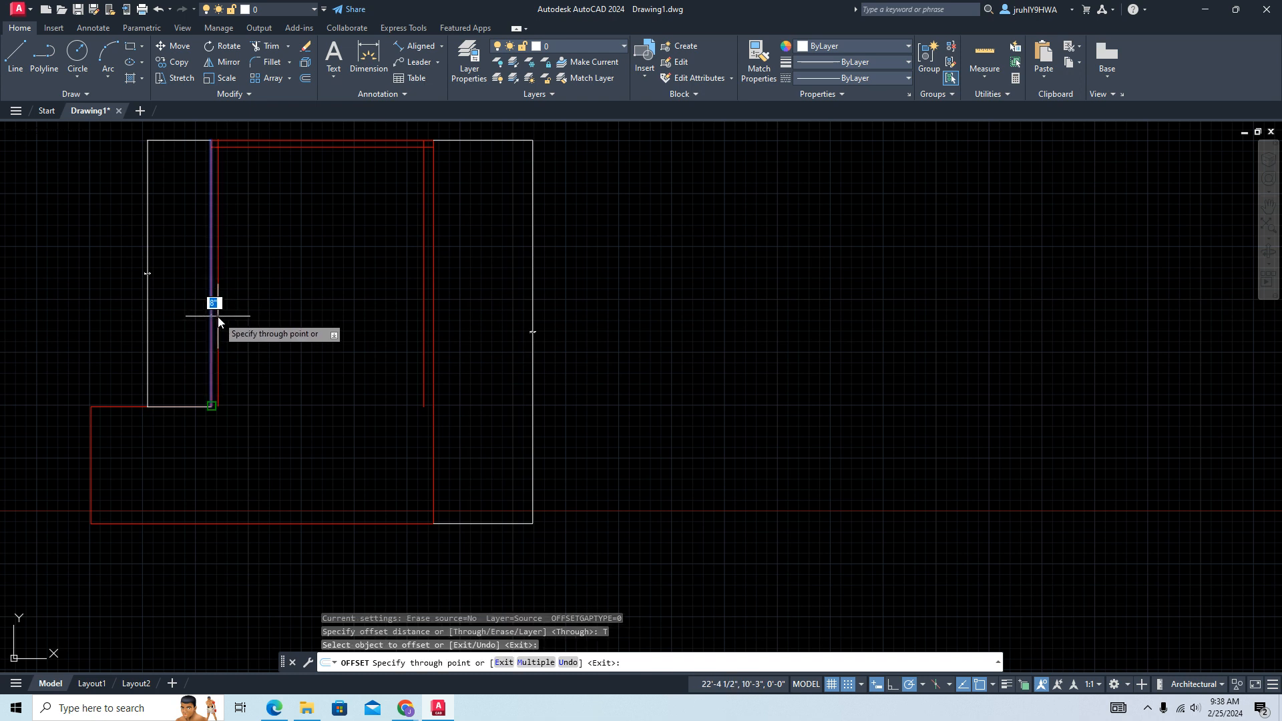
pyautogui.write('8')
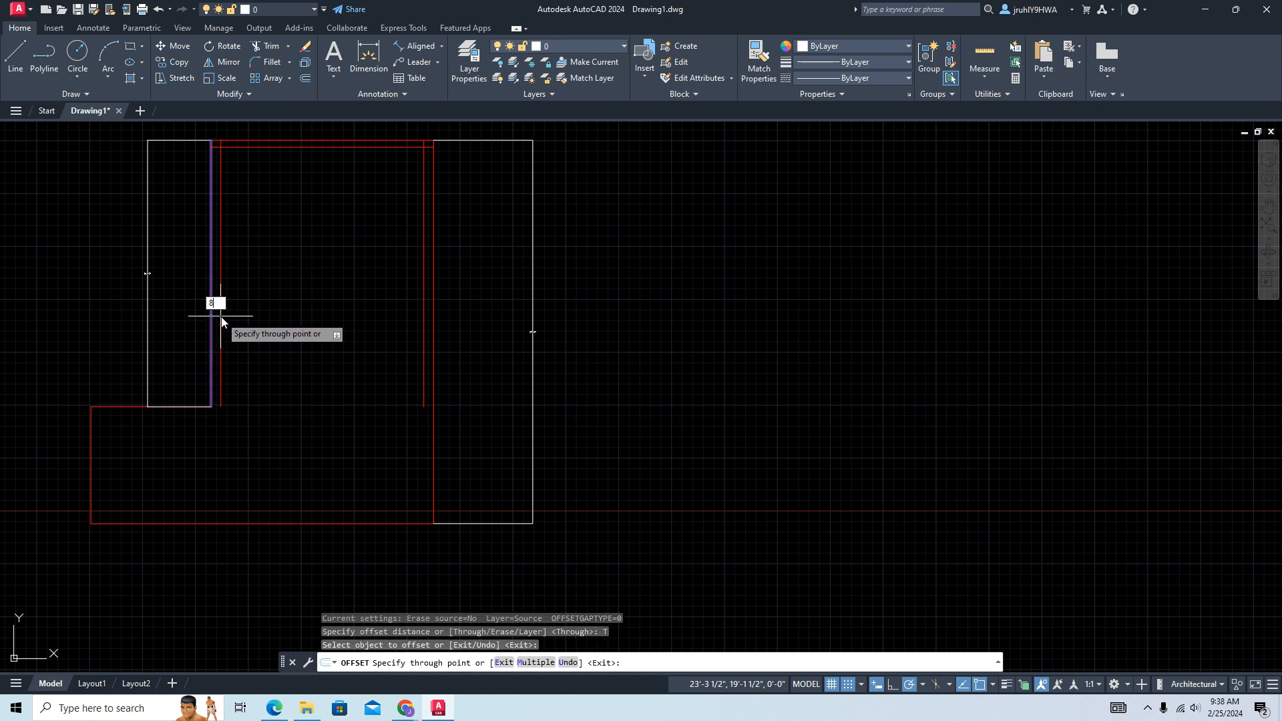
pyautogui.press('Escape')
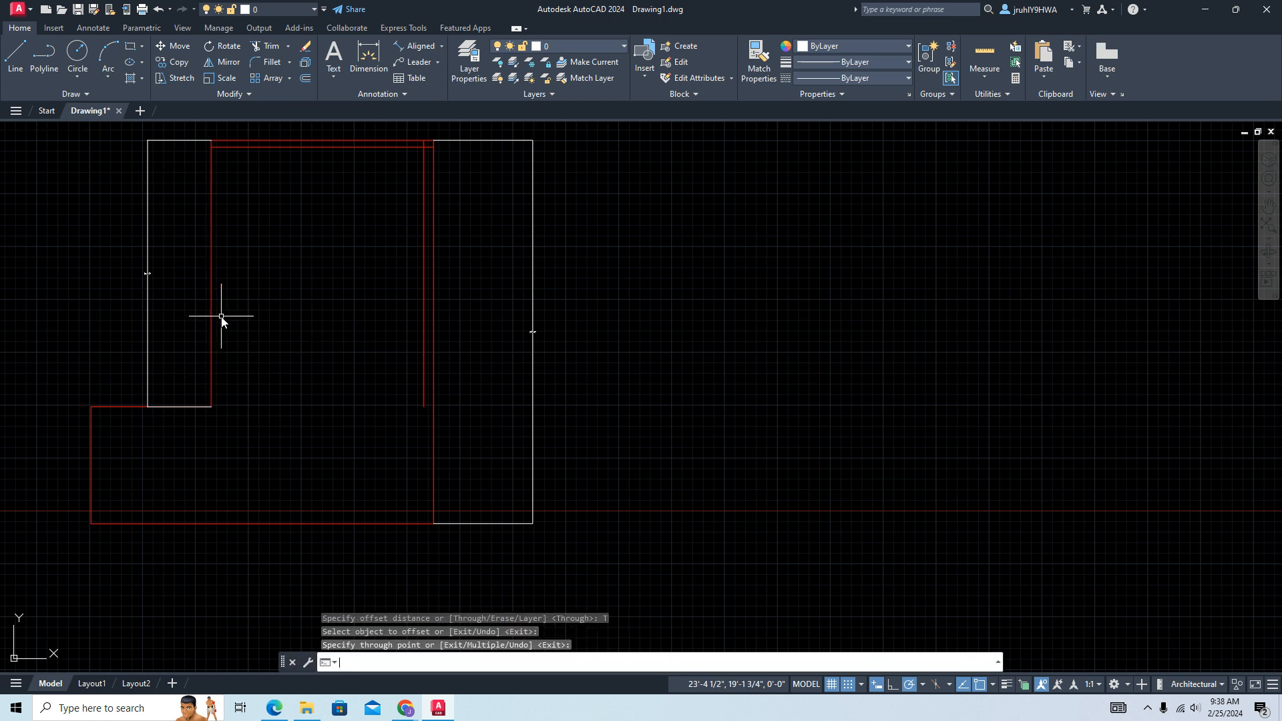
# - Offset the upper left vertical wall line inward with an offset distance of 8 inches
pyautogui.press('Return')
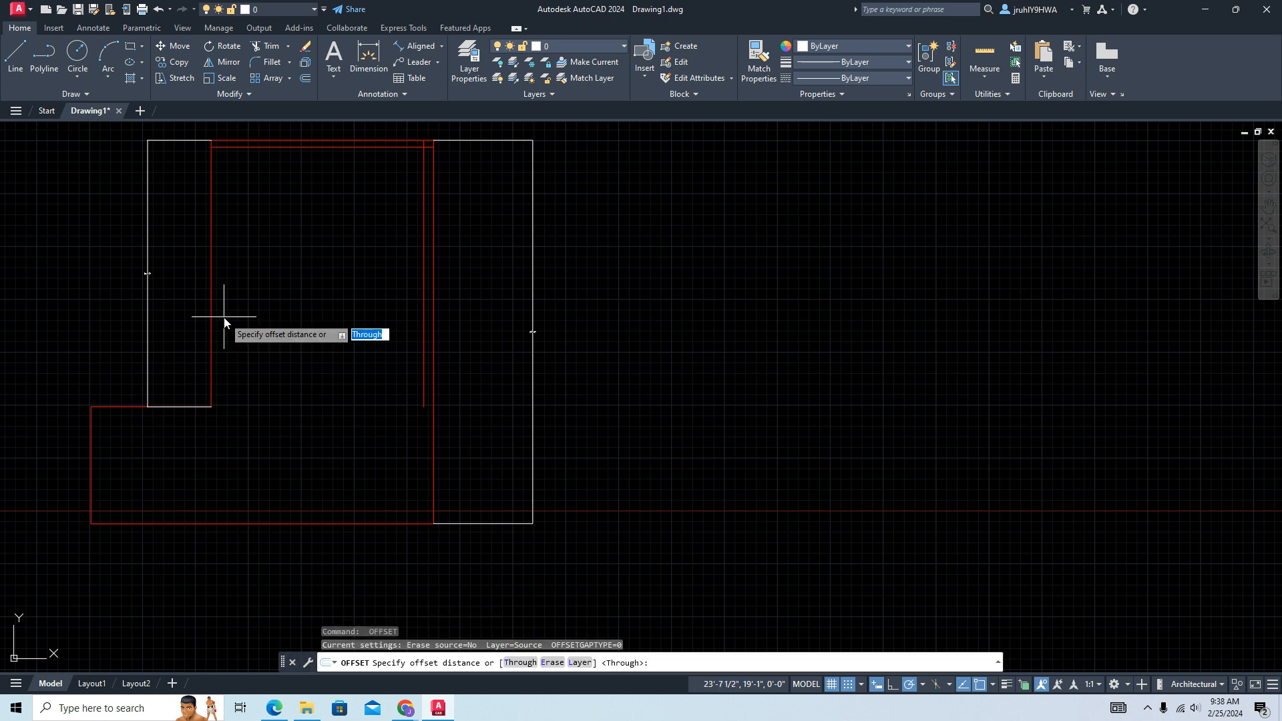
pyautogui.write('8')
pyautogui.press('Return')
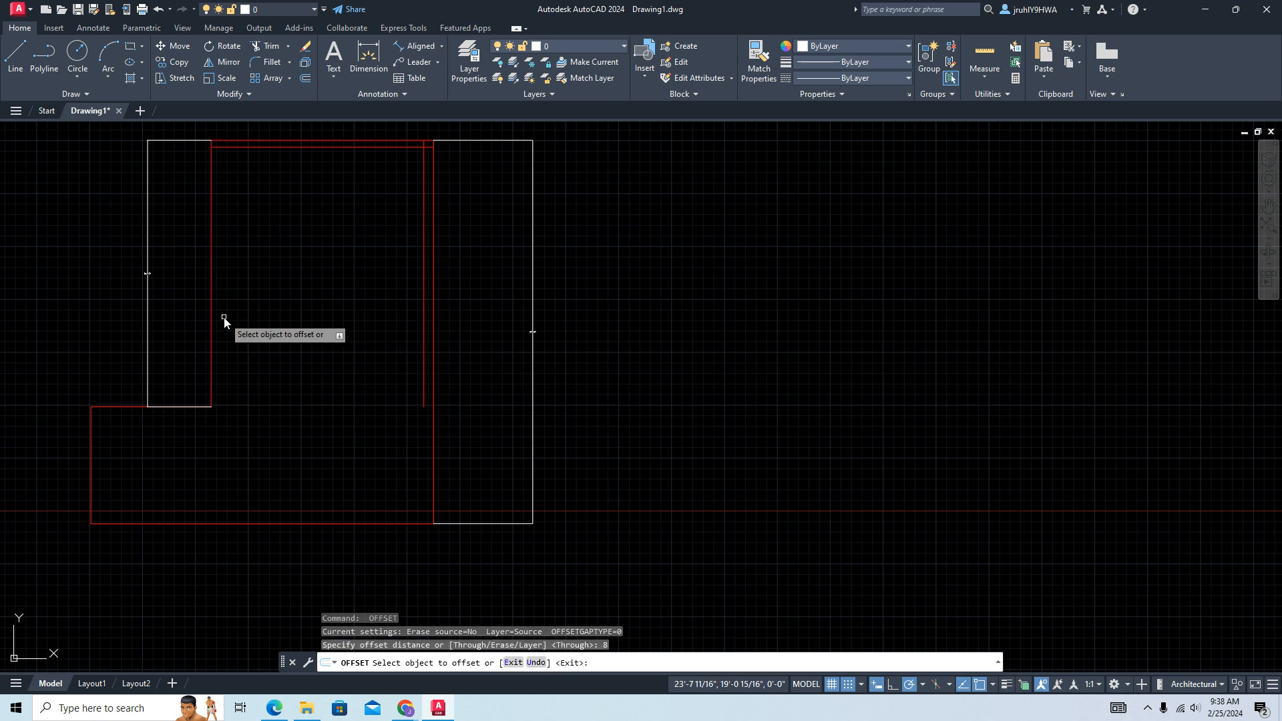
pyautogui.click(211, 347)
pyautogui.click(224, 352)
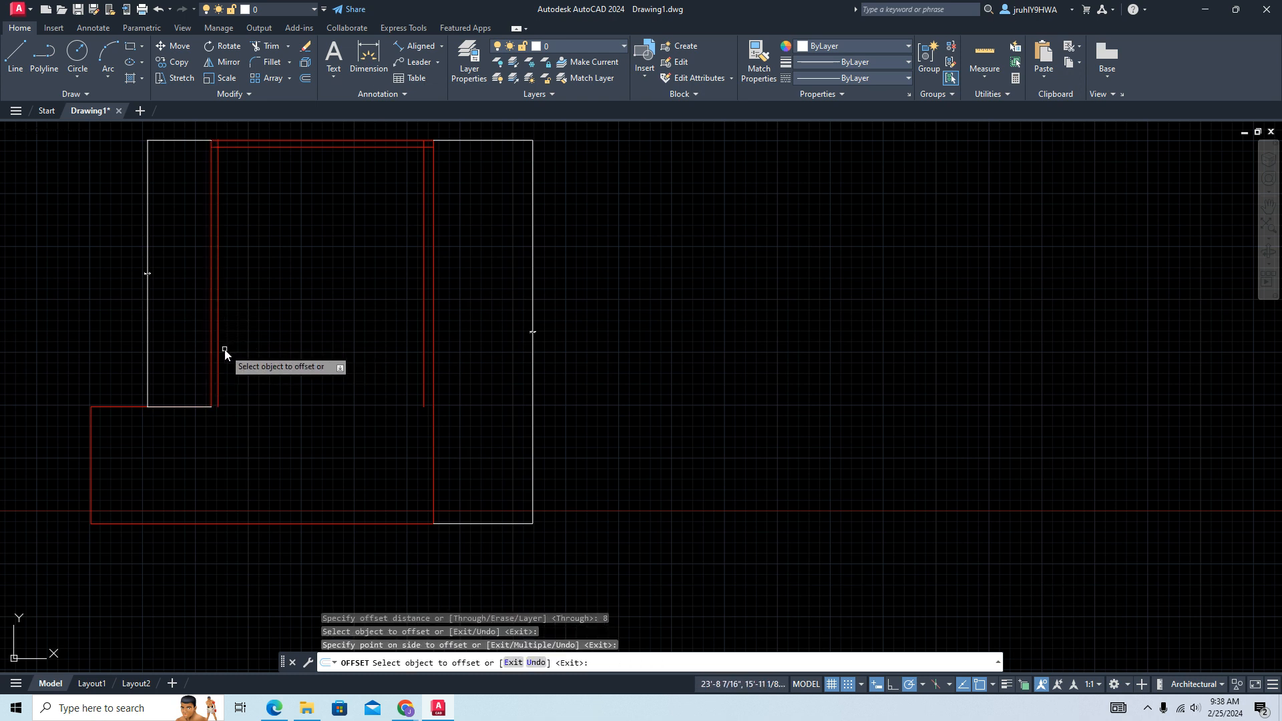
pyautogui.press('Return')
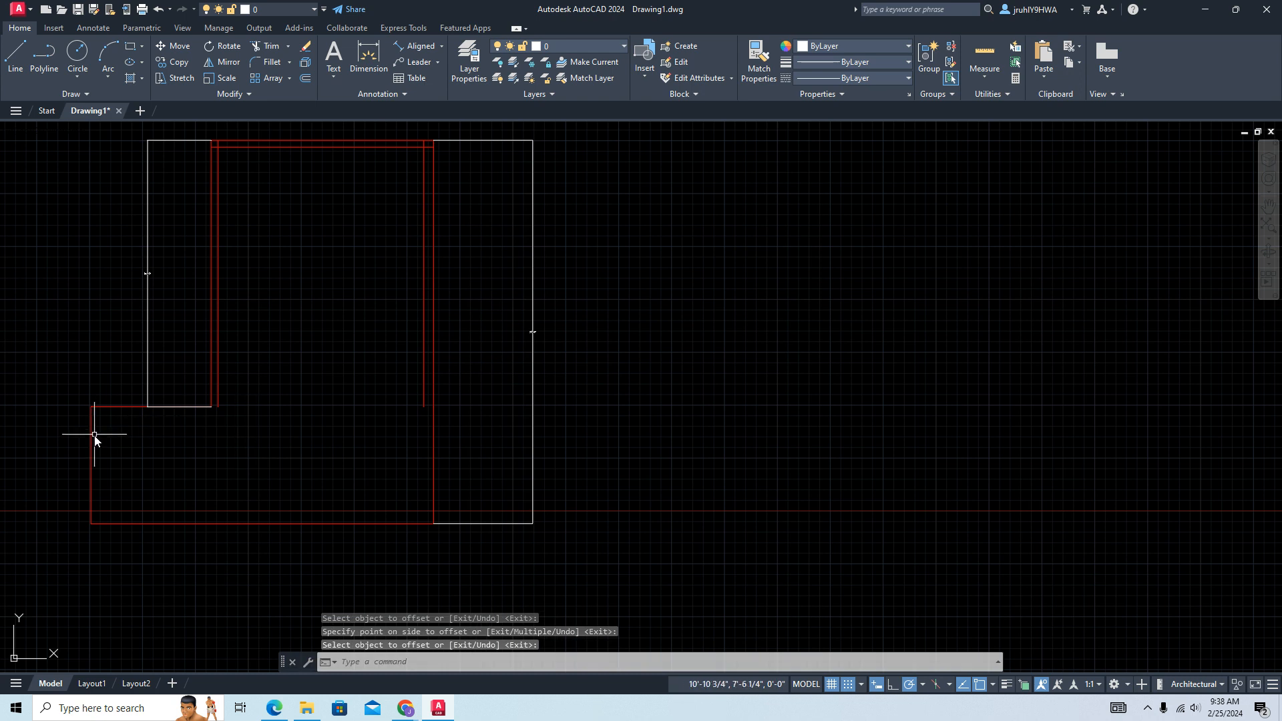
# - Offset the left wall line of the lower section 8 inches into the room
pyautogui.press('Return')
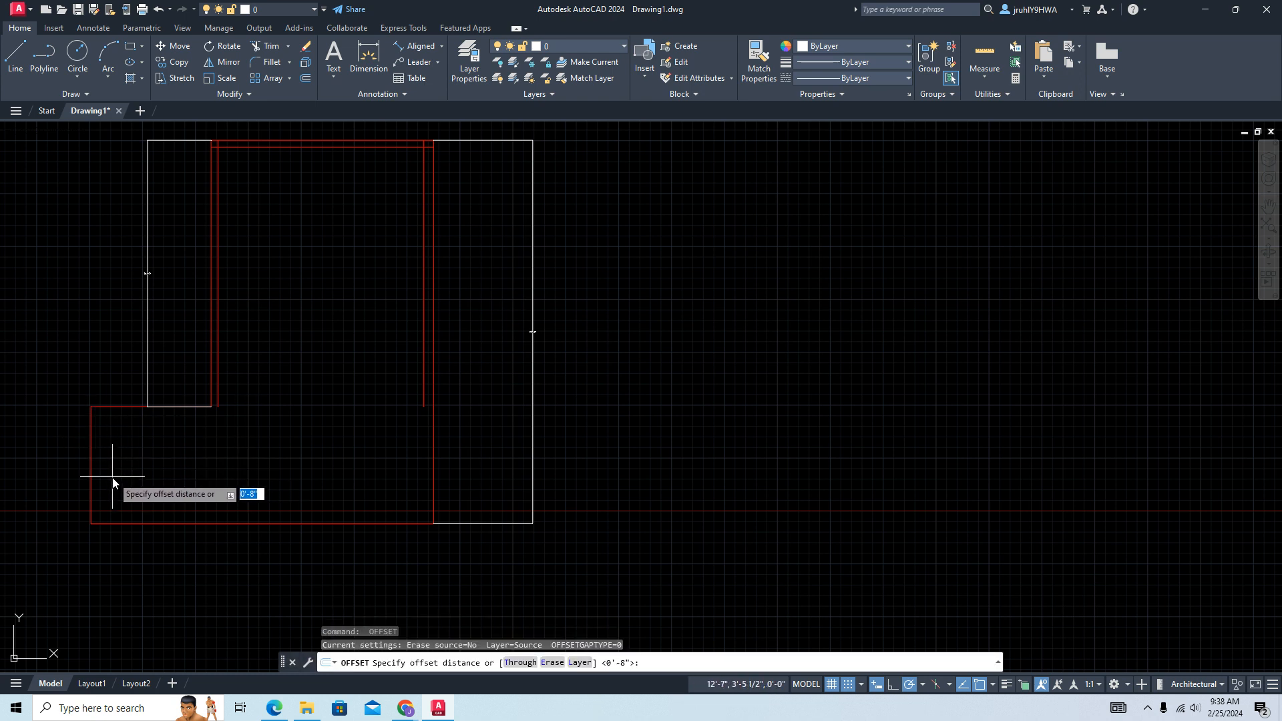
pyautogui.press('Return')
pyautogui.click(91, 473)
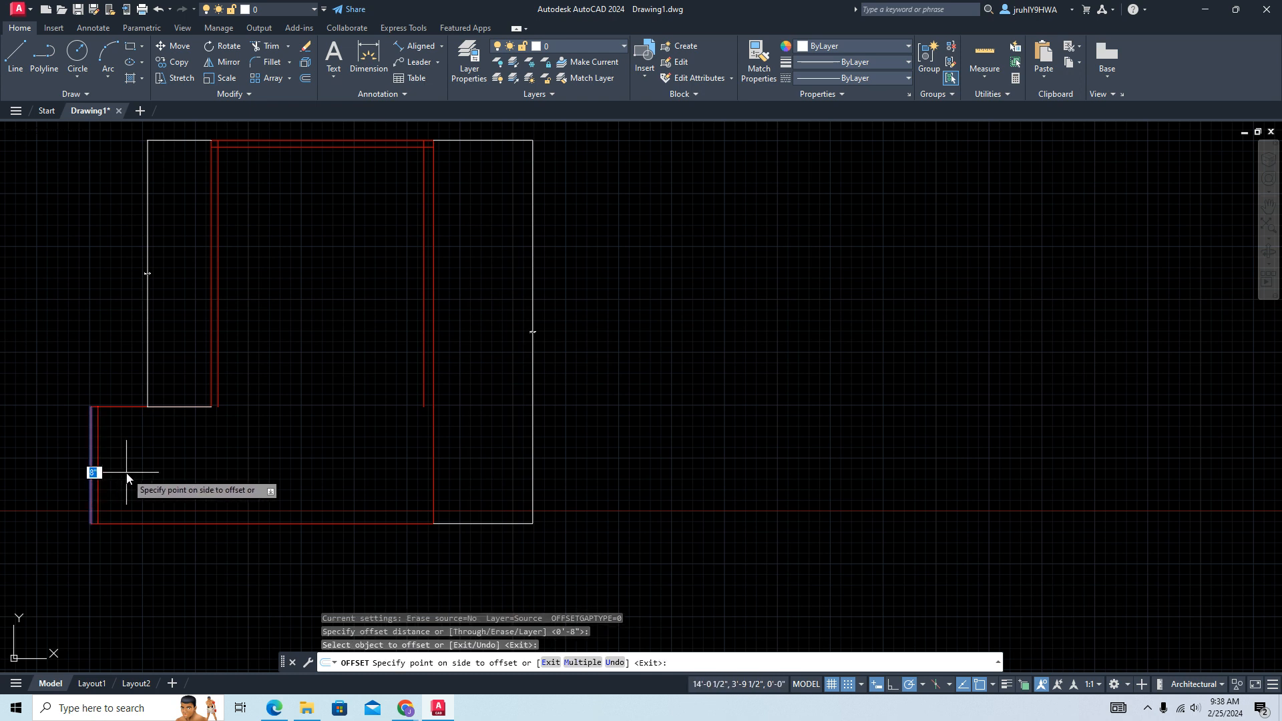
pyautogui.click(127, 410)
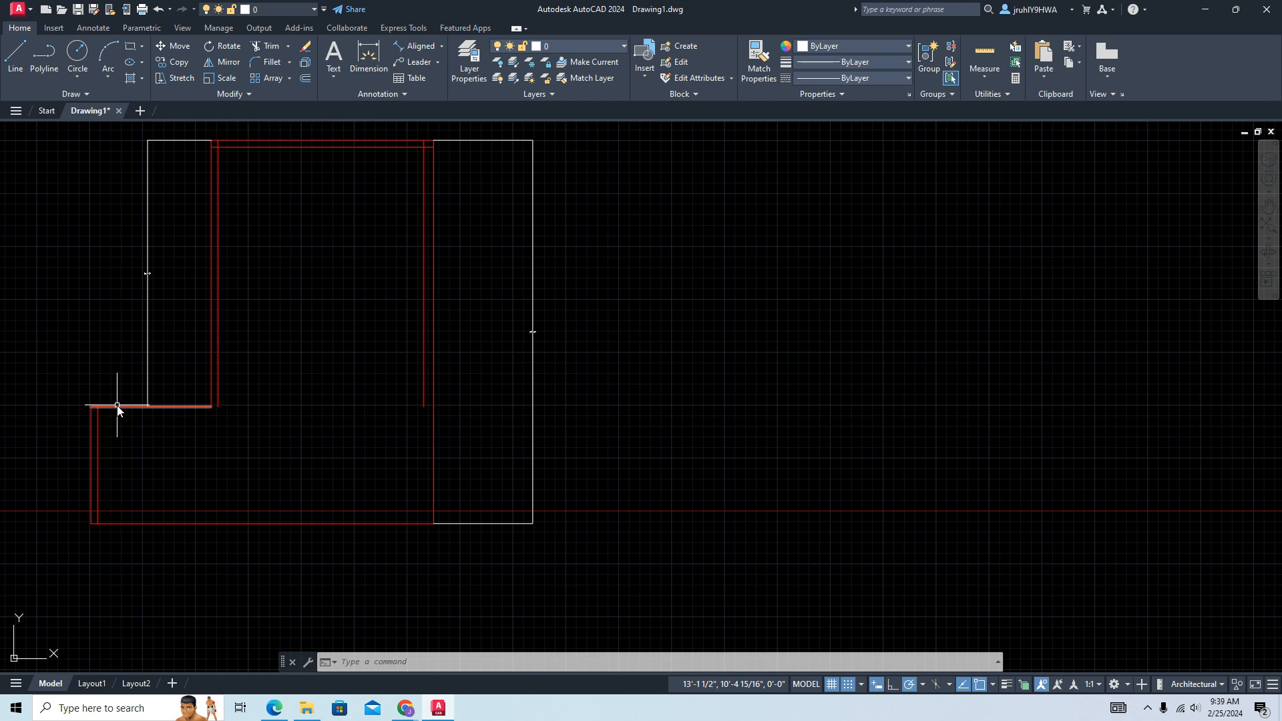
# - Offset the short horizontal wall line at the top of the lower left section 8 inches downward
pyautogui.click(117, 406)
pyautogui.press('Escape')
pyautogui.write('o')
pyautogui.press('Return')
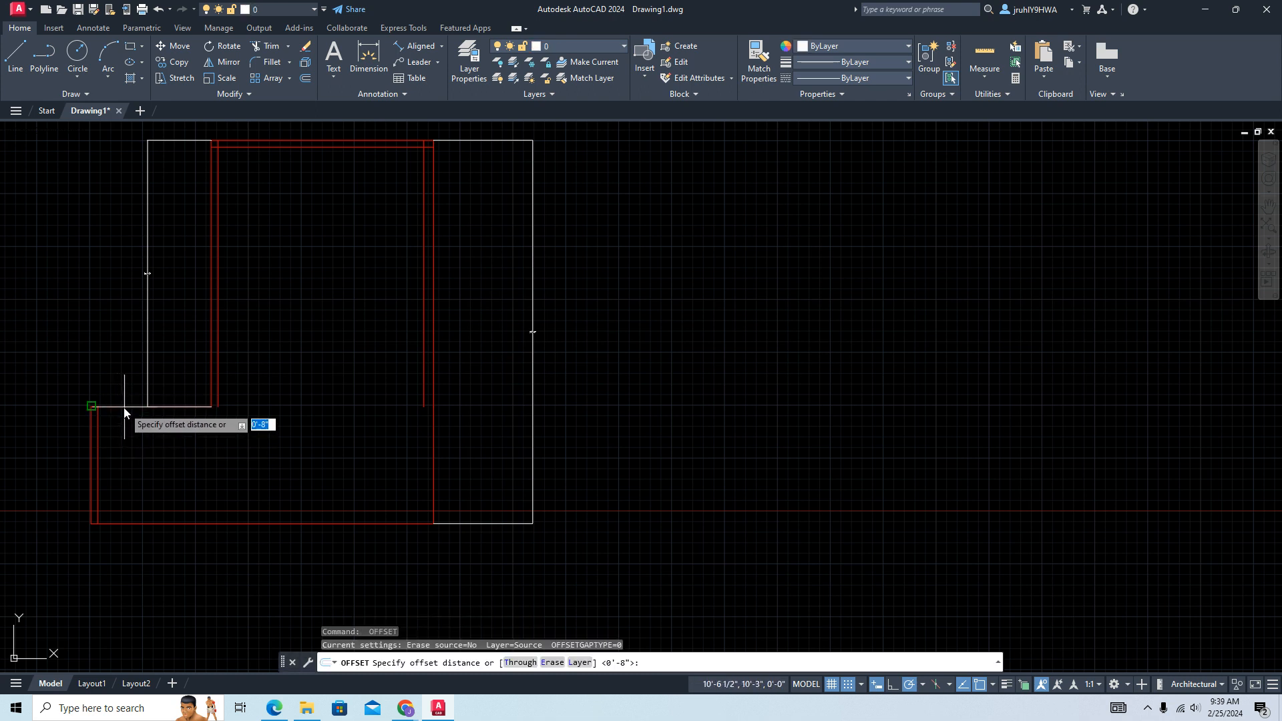
pyautogui.press('Return')
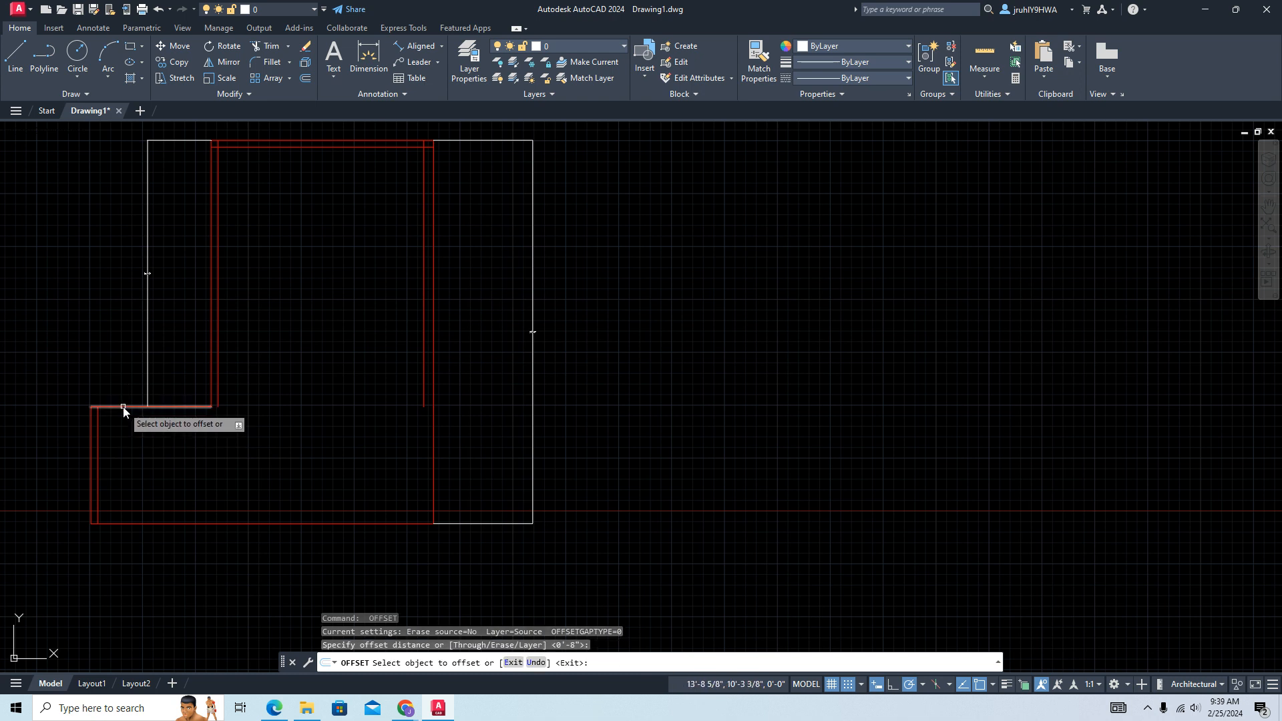
pyautogui.click(124, 405)
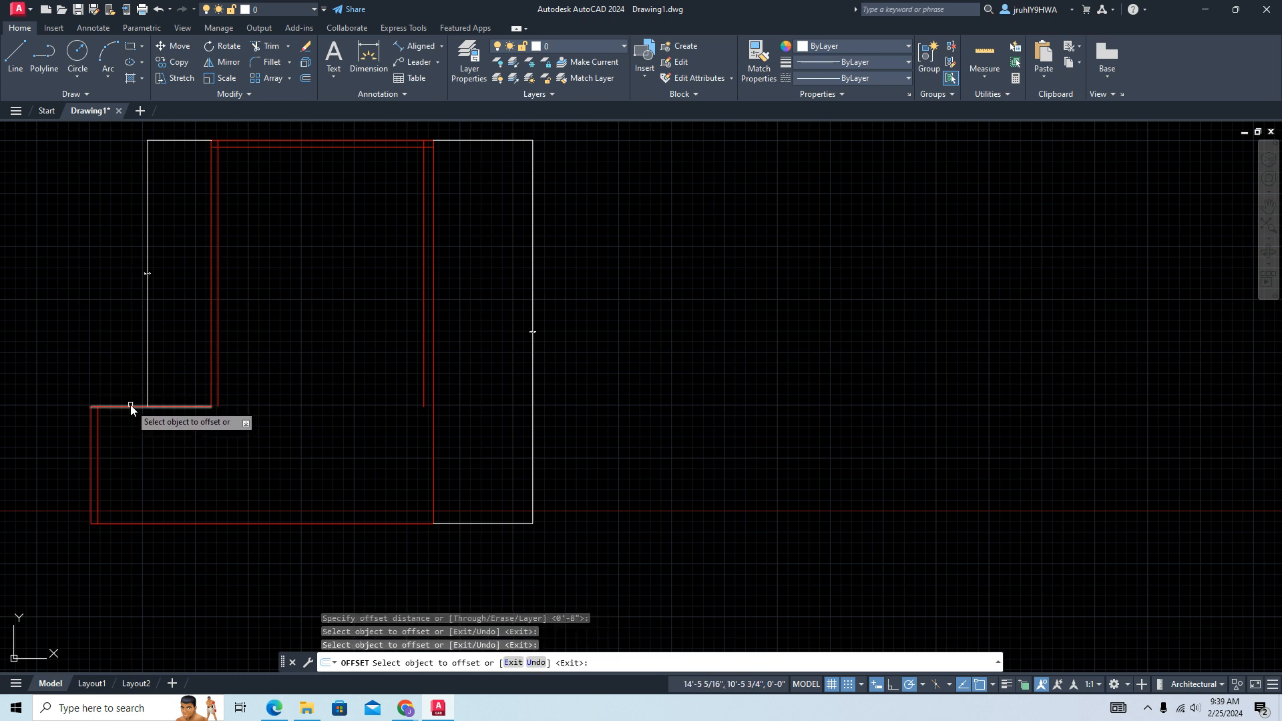
pyautogui.click(130, 405)
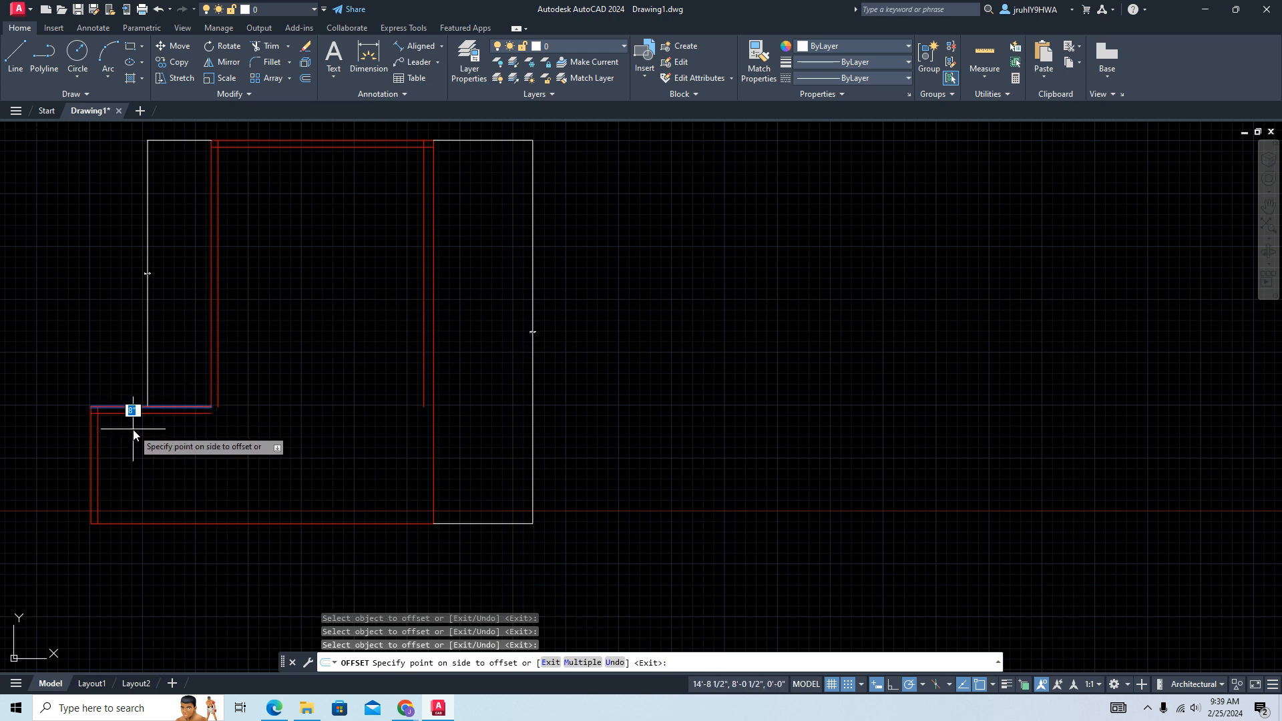
pyautogui.click(137, 430)
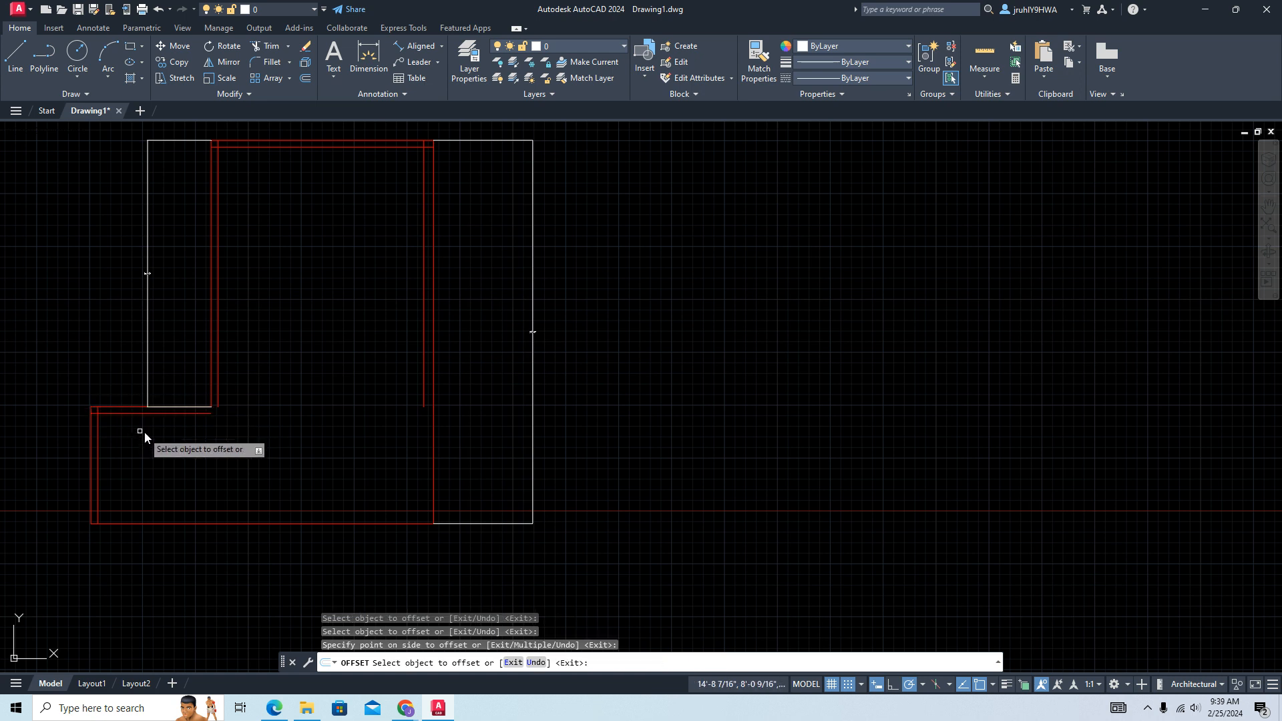
# - Offset the bottom wall line and the lower segment of the right wall line 8 inches into the room
pyautogui.click(328, 524)
pyautogui.click(324, 502)
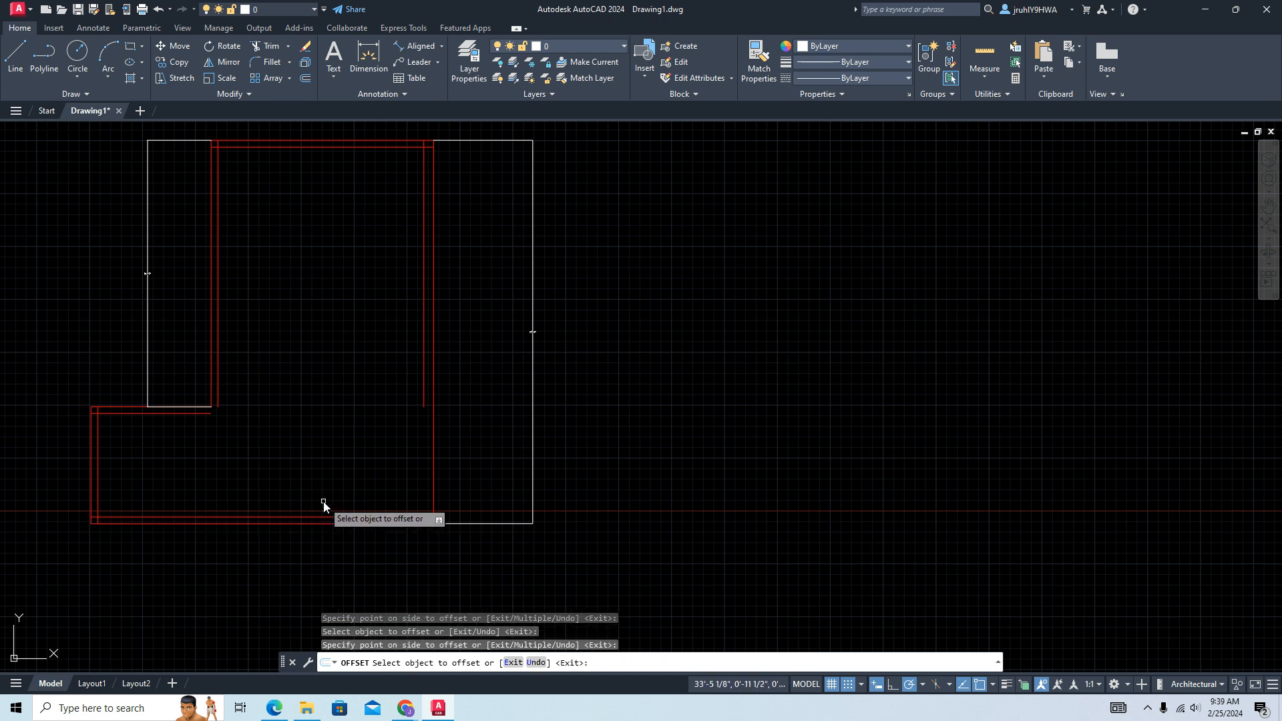
pyautogui.click(435, 473)
pyautogui.click(428, 471)
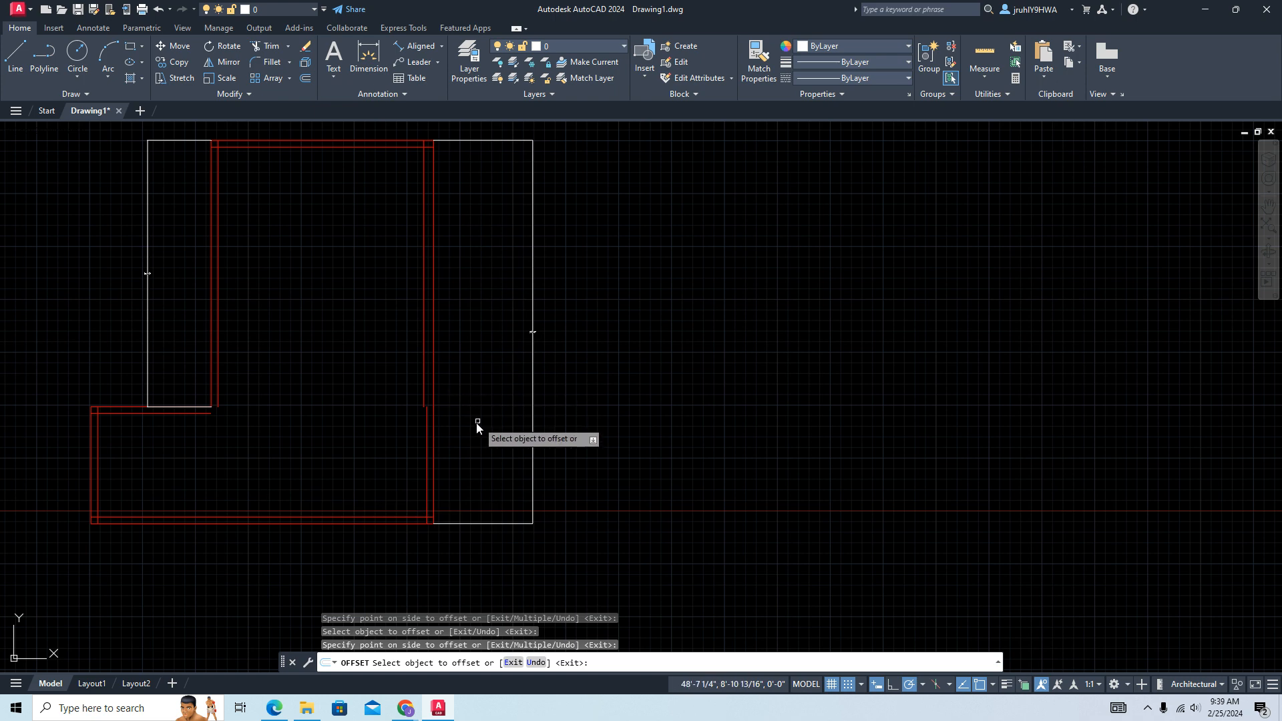
pyautogui.click(427, 467)
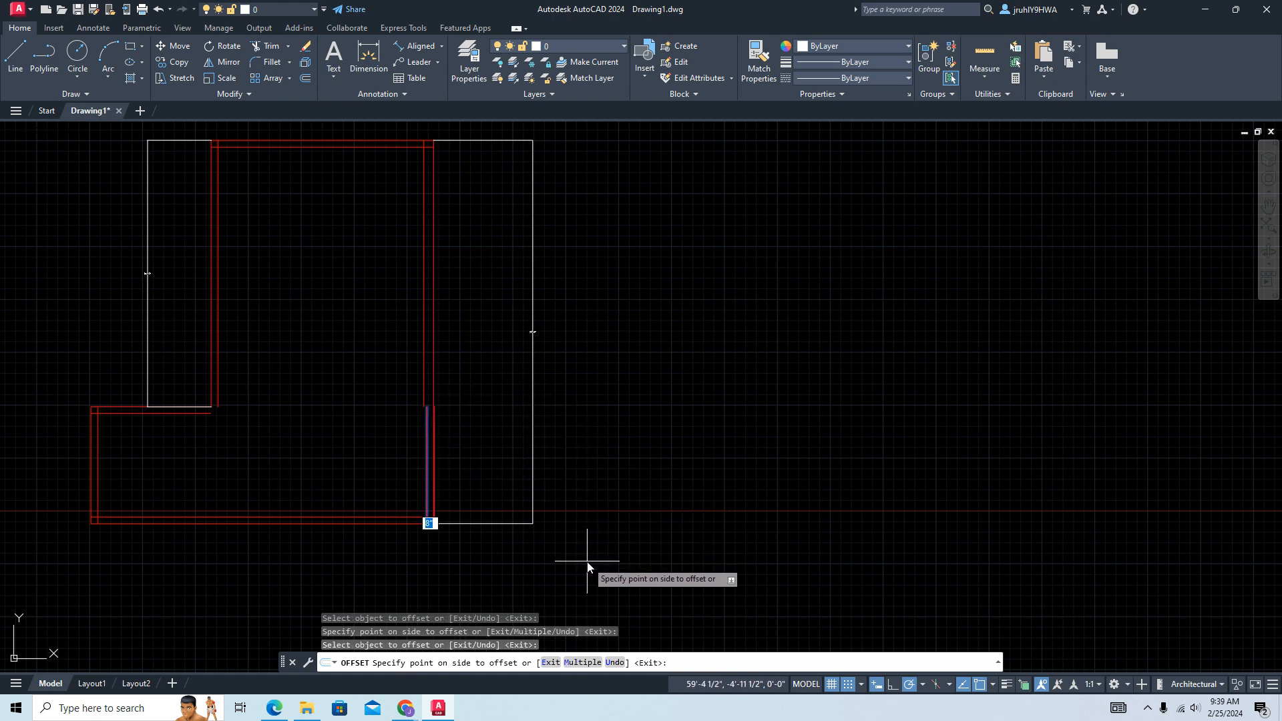
pyautogui.press('Escape')
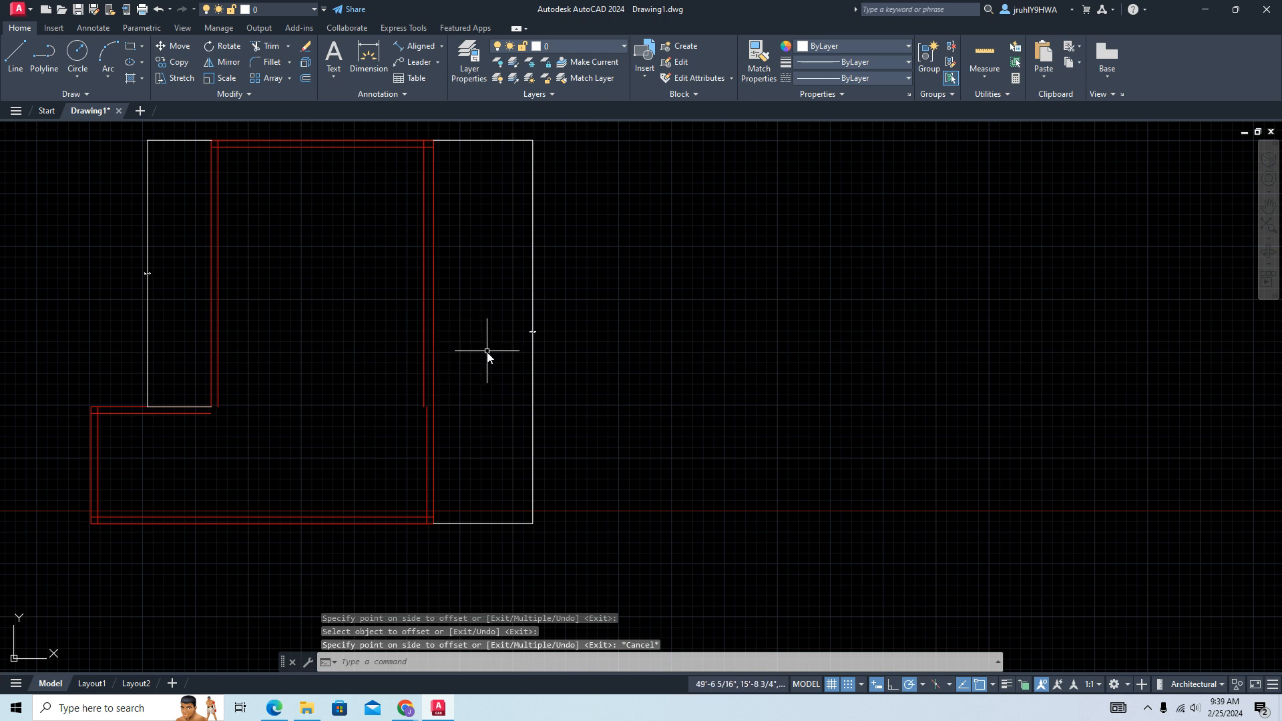
# - Delete the misaligned inner line along the upper segment of the right wall
pyautogui.click(425, 363)
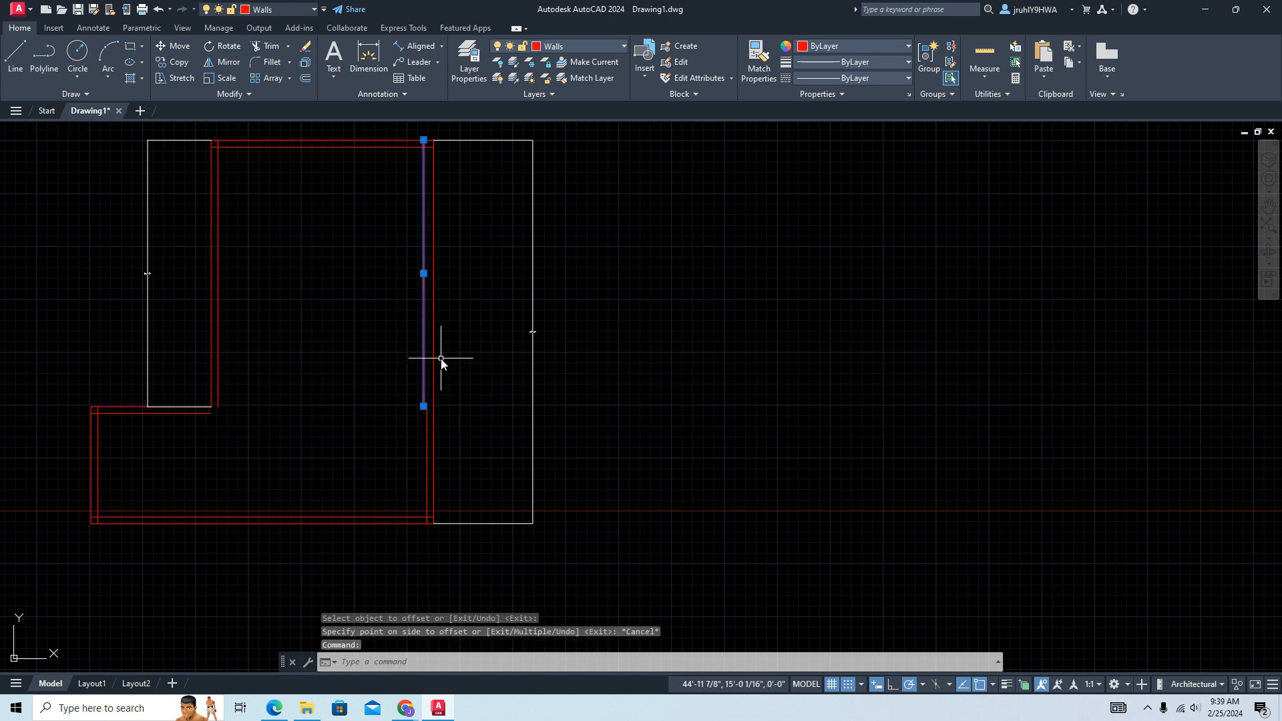
pyautogui.press('Delete')
pyautogui.press('space')
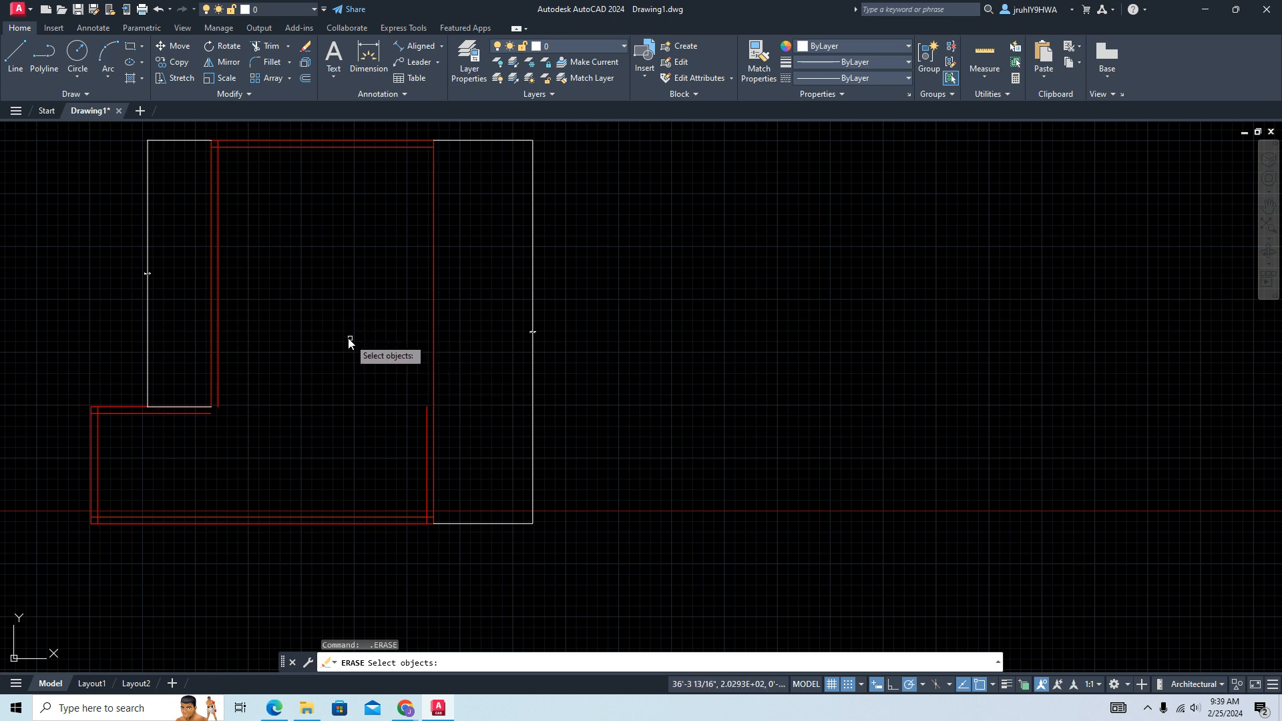
pyautogui.press('Escape')
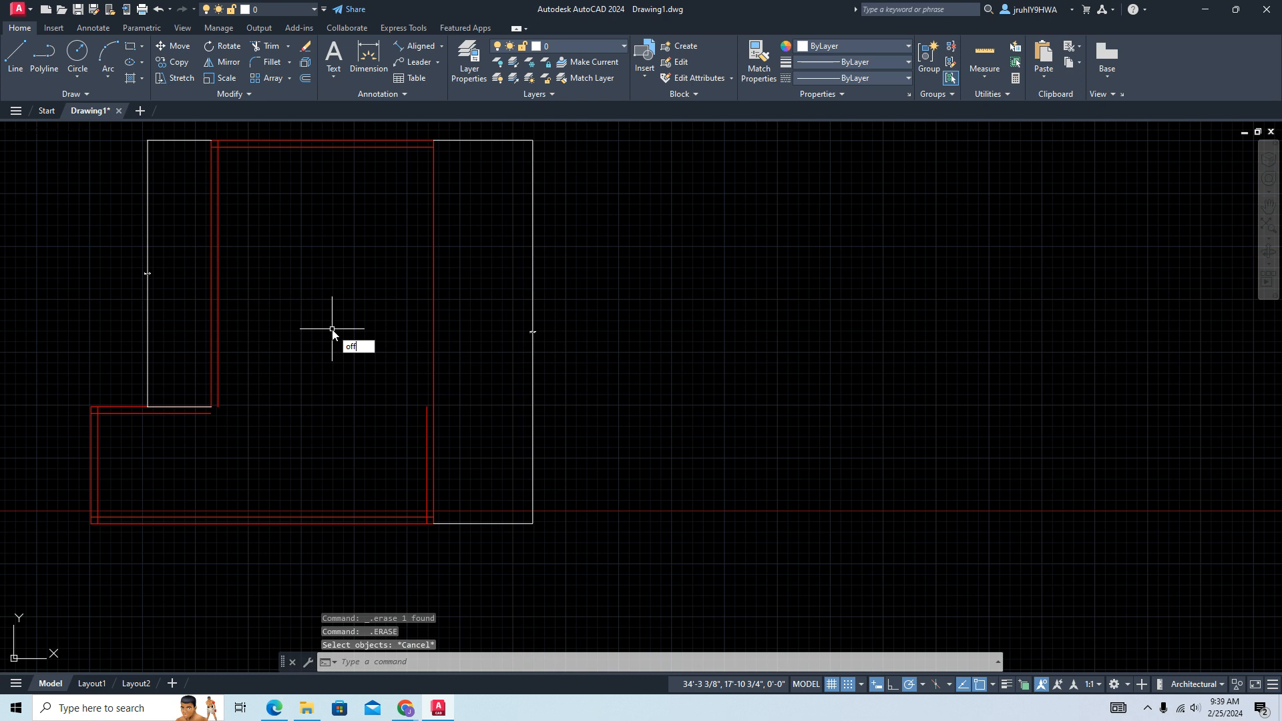
# - Offset the upper segment of the right wall line 8 inches inward
pyautogui.press('Return')
pyautogui.write('8')
pyautogui.press('Return')
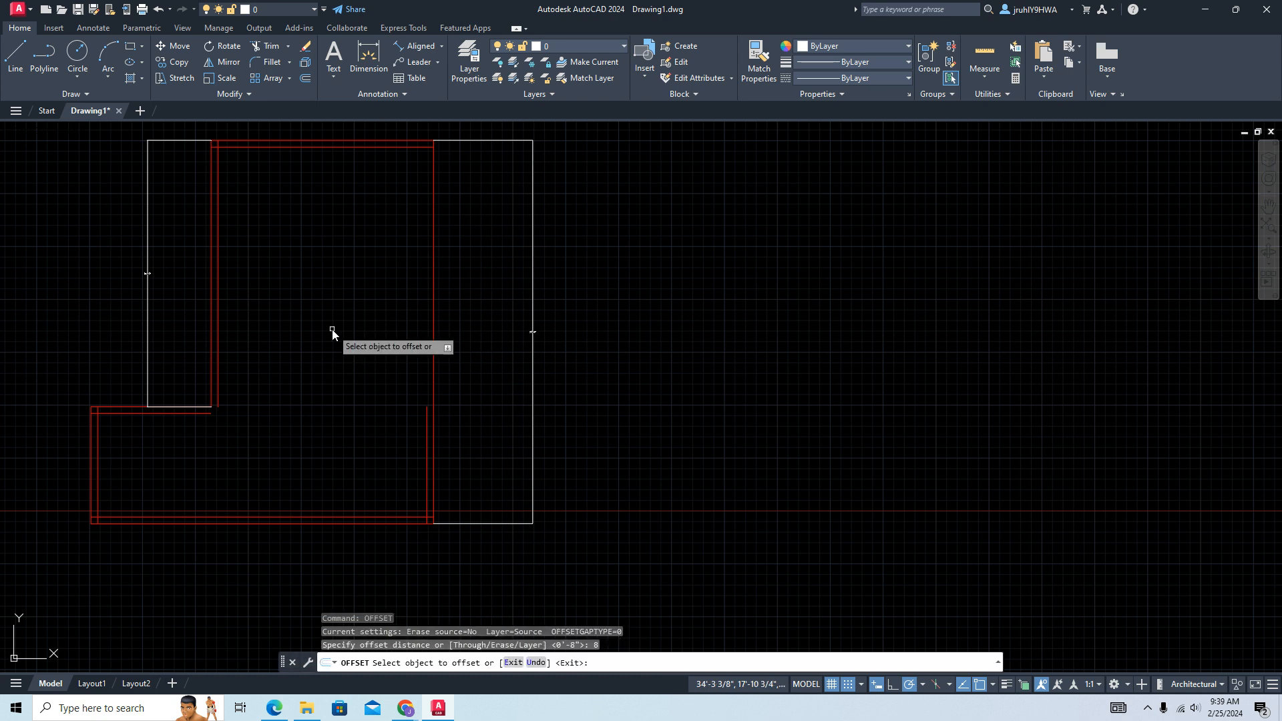
pyautogui.click(433, 295)
pyautogui.click(414, 302)
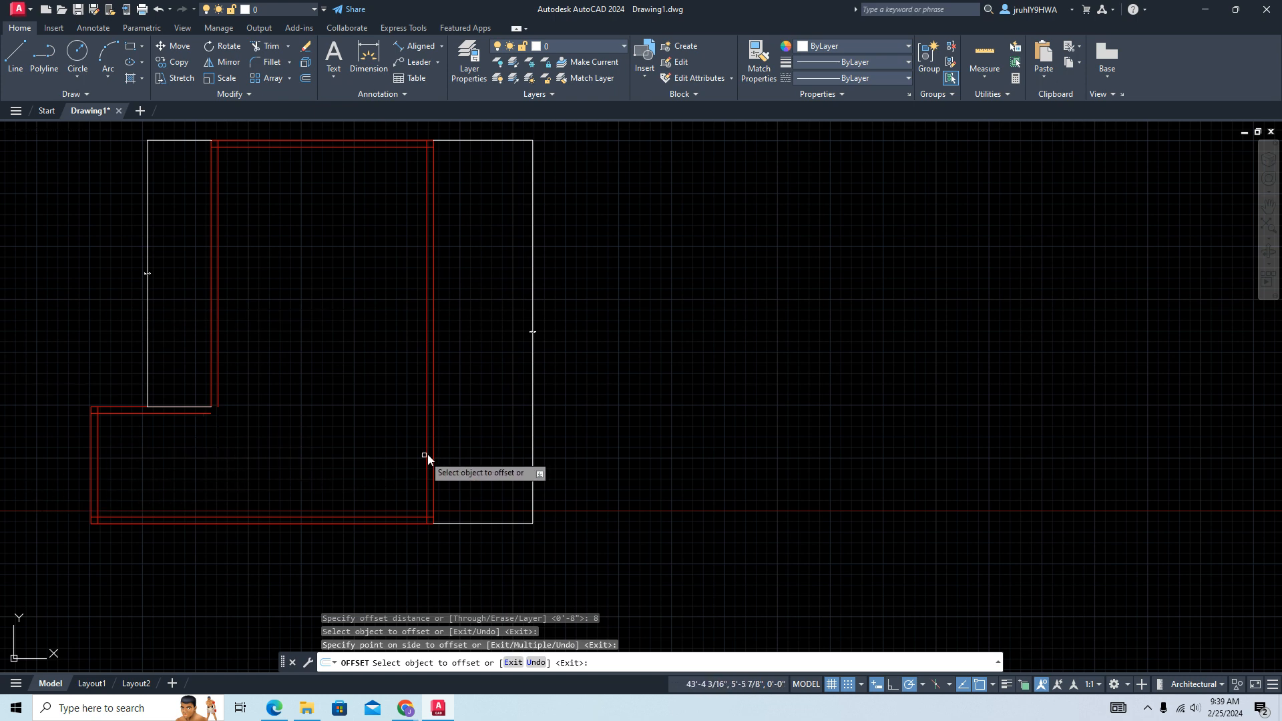
# - Extend the lower left section's inner top line to the right wall and the upper left wall's inner line down to it
pyautogui.scroll(-2, 658, 474)
pyautogui.scroll(4, 641, 475)
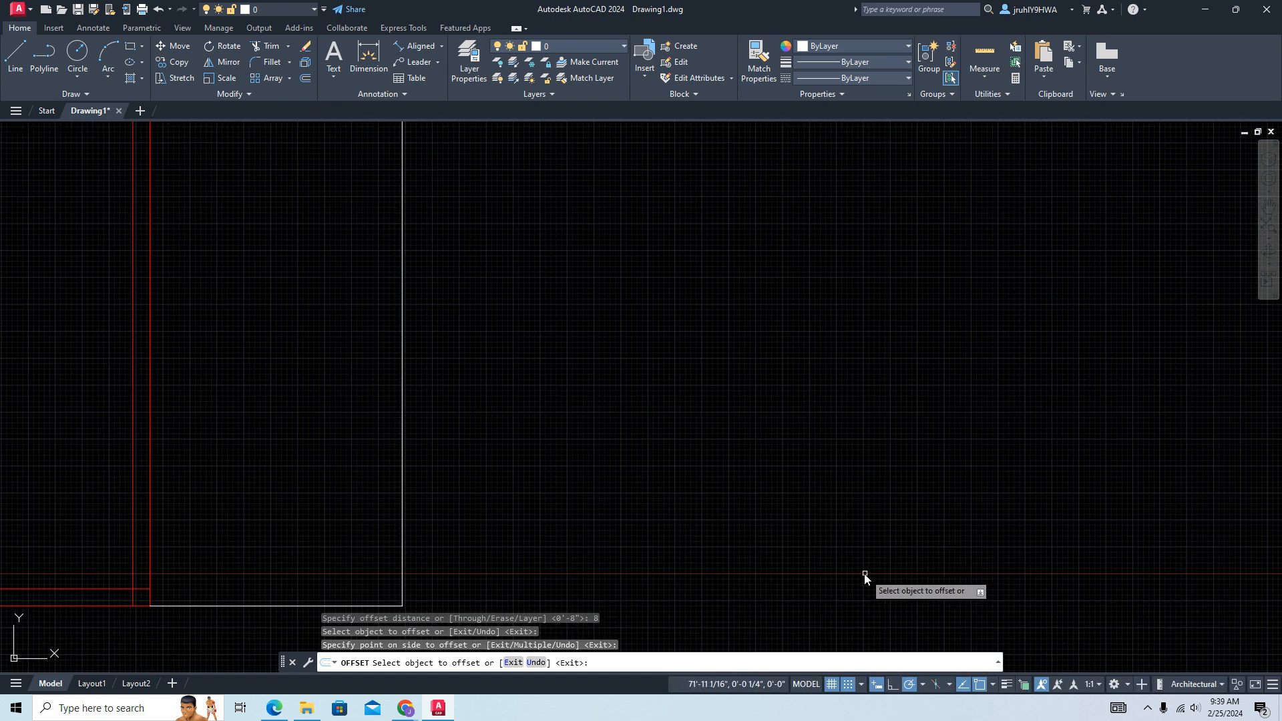
pyautogui.scroll(-4, 583, 507)
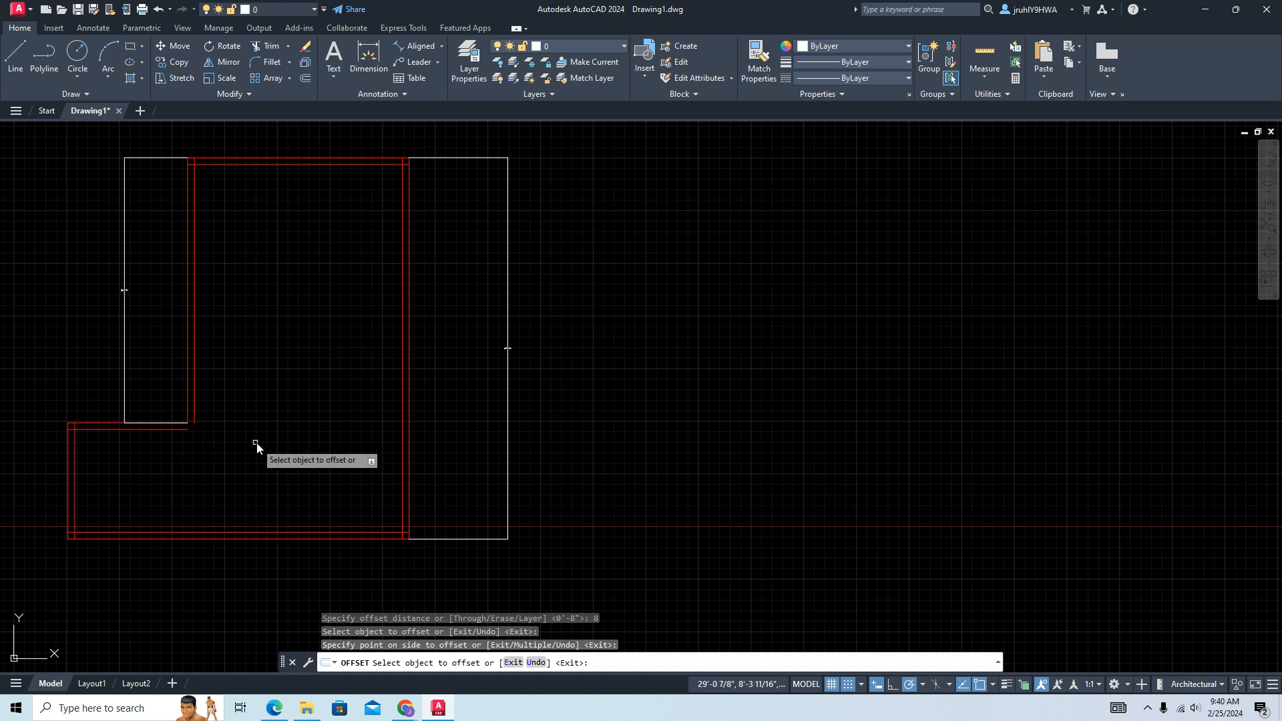
pyautogui.press('Escape')
pyautogui.write('extend')
pyautogui.press('Return')
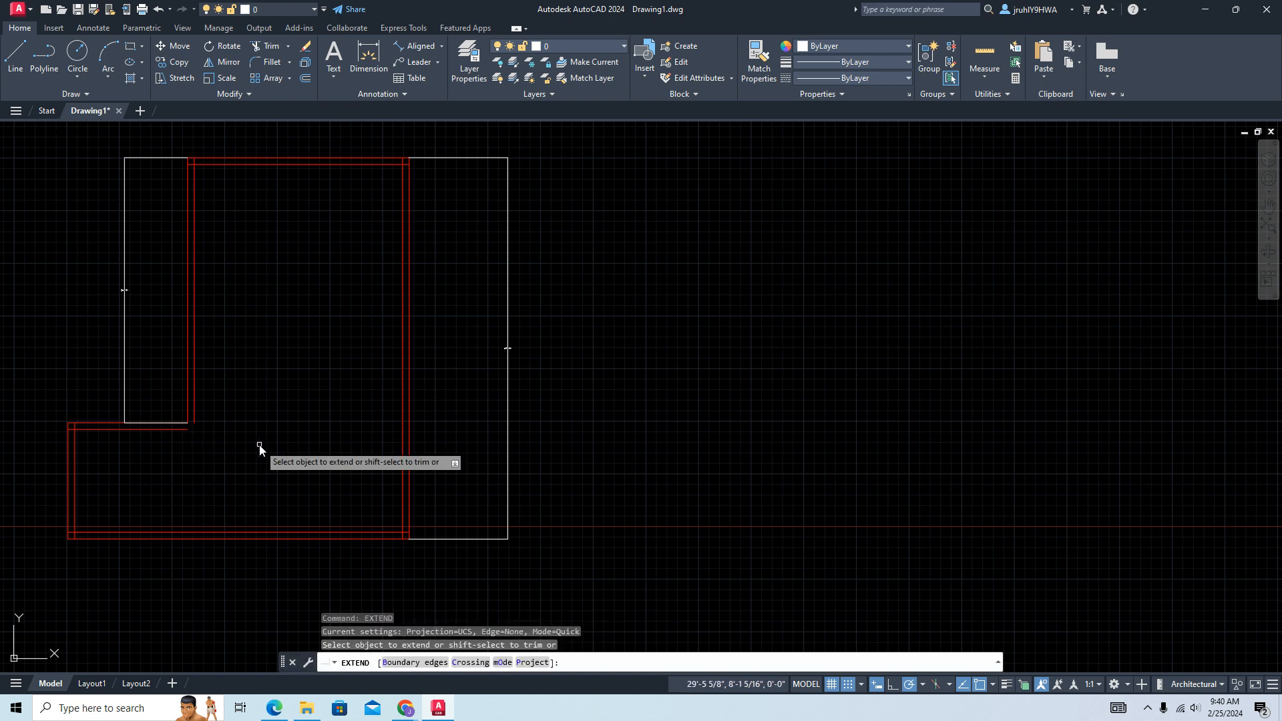
pyautogui.click(159, 432)
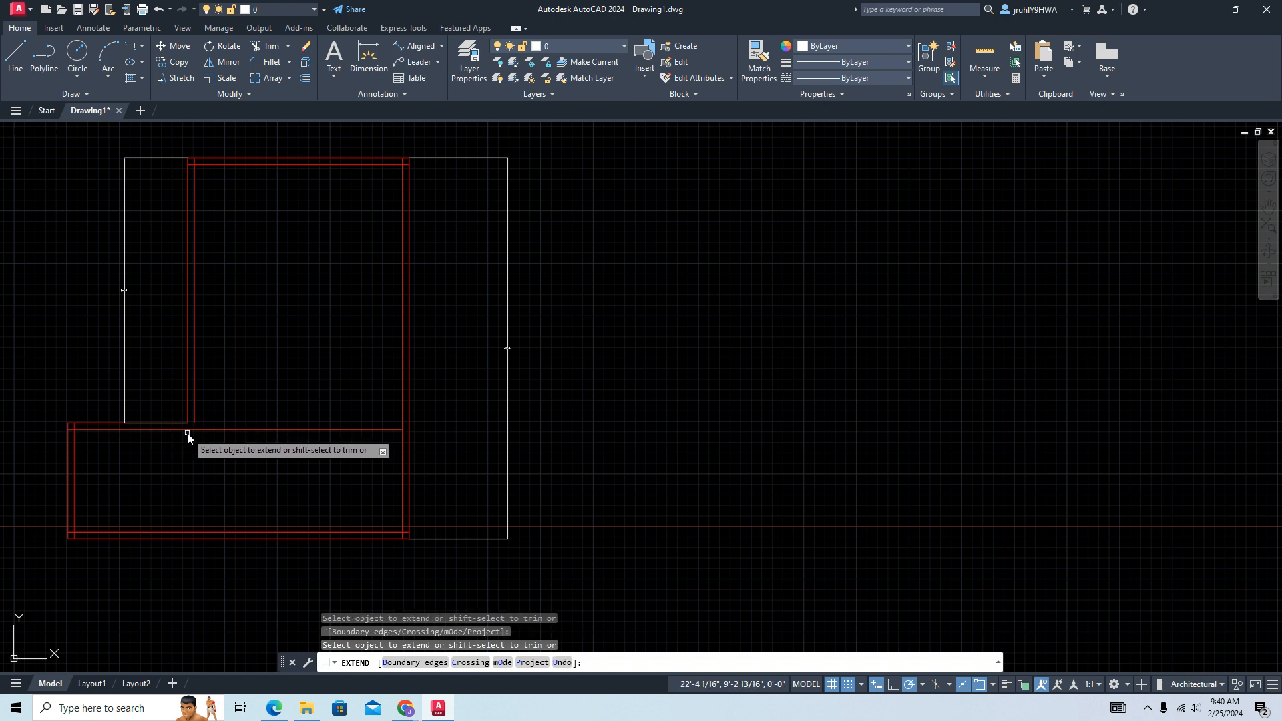
pyautogui.click(195, 414)
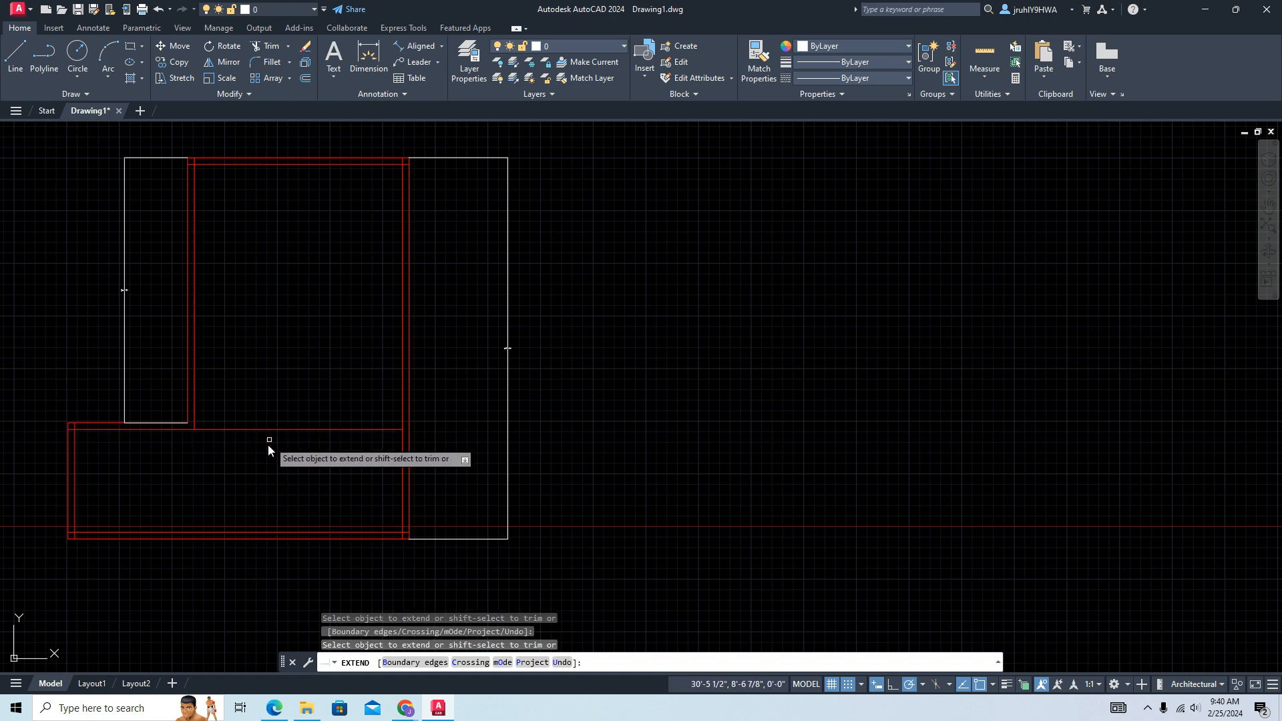
pyautogui.press('Escape')
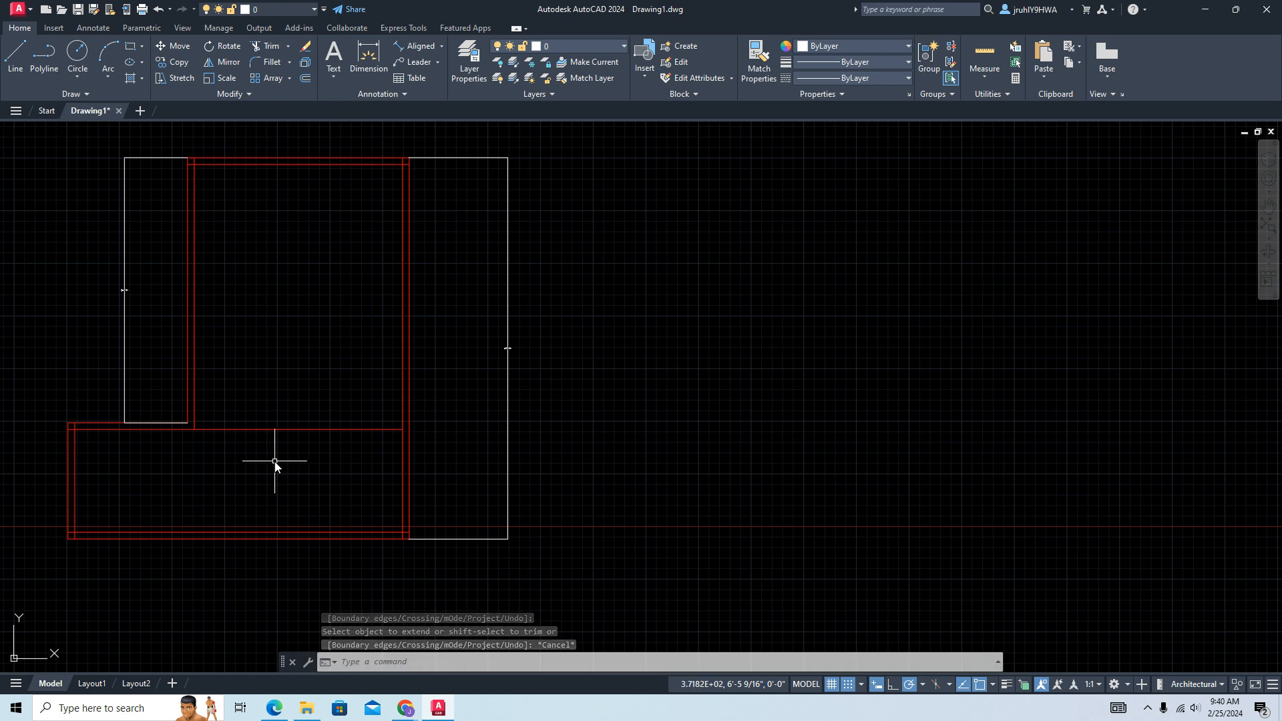
# - Offset the inner line of the right wall's upper segment 11'-3" to the left to start a vertical partition
pyautogui.scroll(-2, 630, 366)
pyautogui.scroll(4, 627, 363)
pyautogui.scroll(-2, 678, 475)
pyautogui.scroll(2, 624, 375)
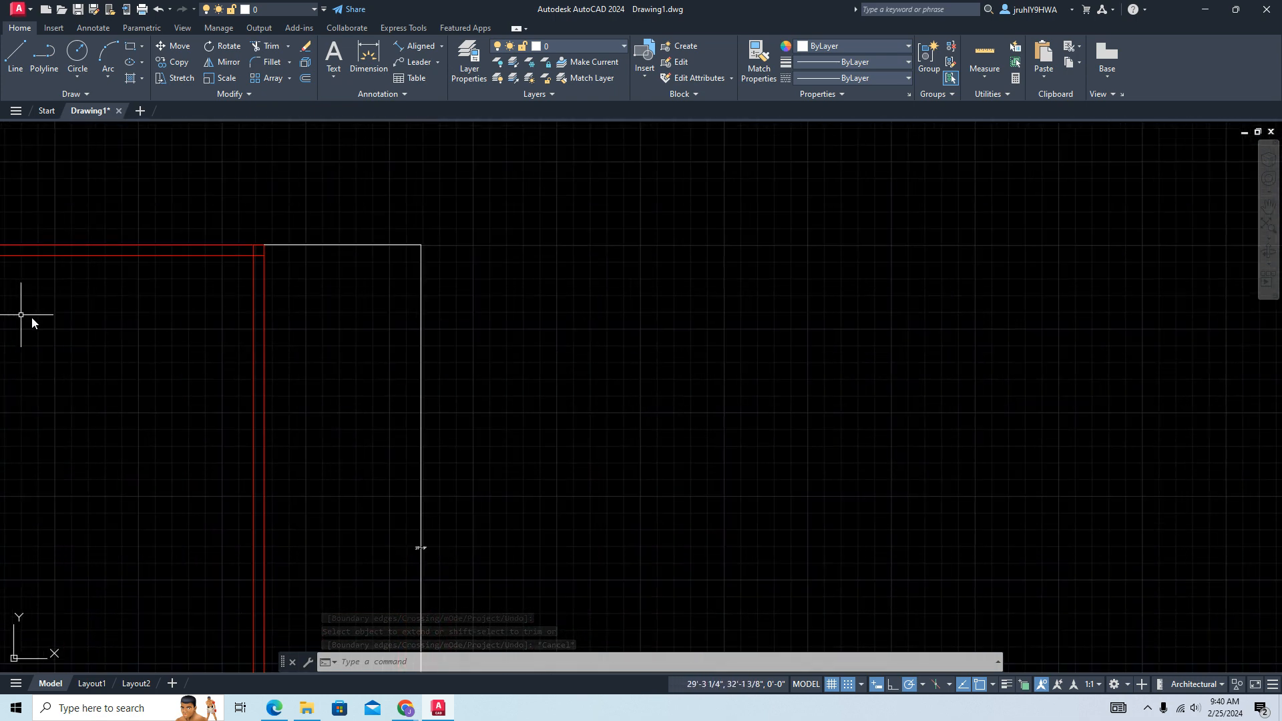
pyautogui.scroll(-2, 64, 322)
pyautogui.moveTo(77, 328); pyautogui.dragTo(227, 281, button='middle')
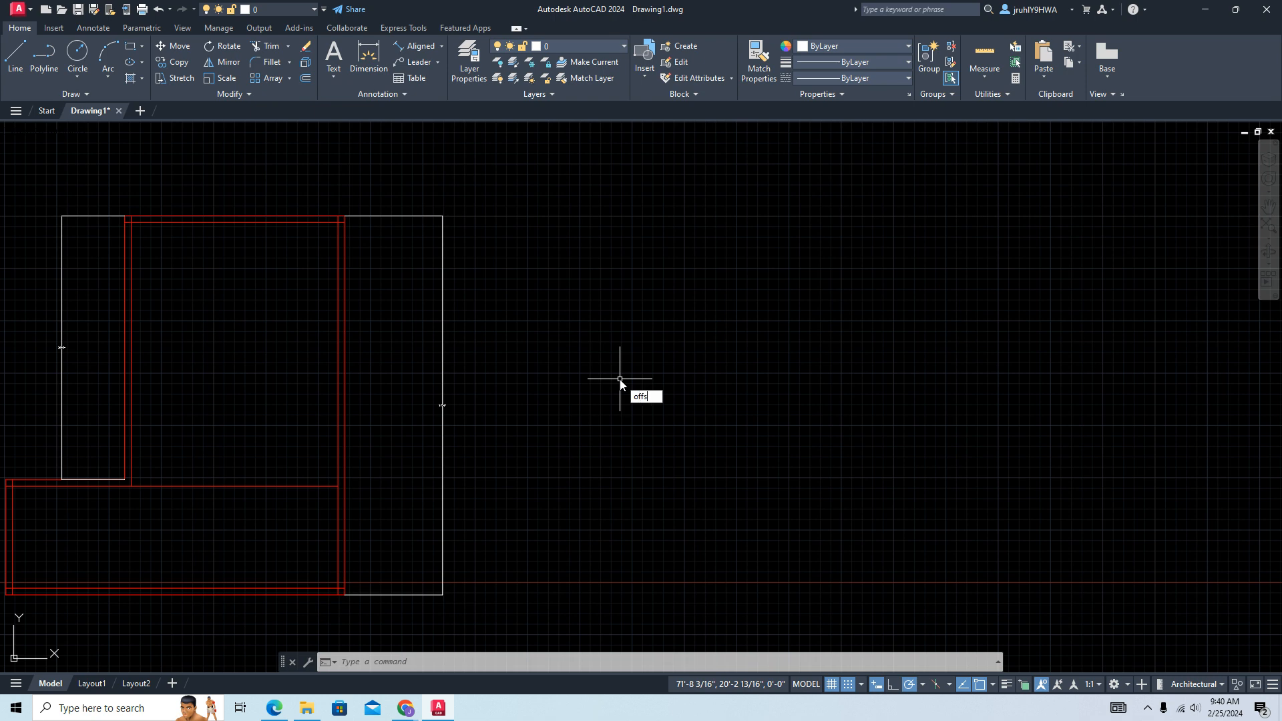
pyautogui.press('Return')
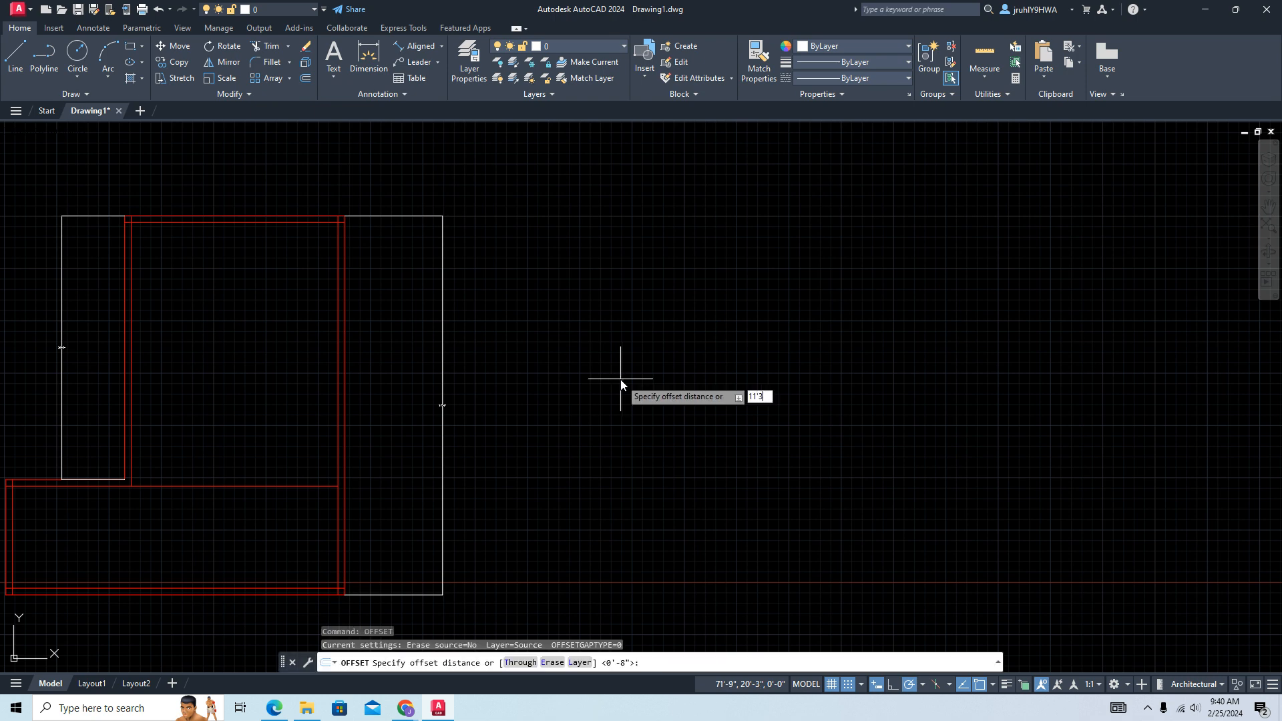
pyautogui.press('Return')
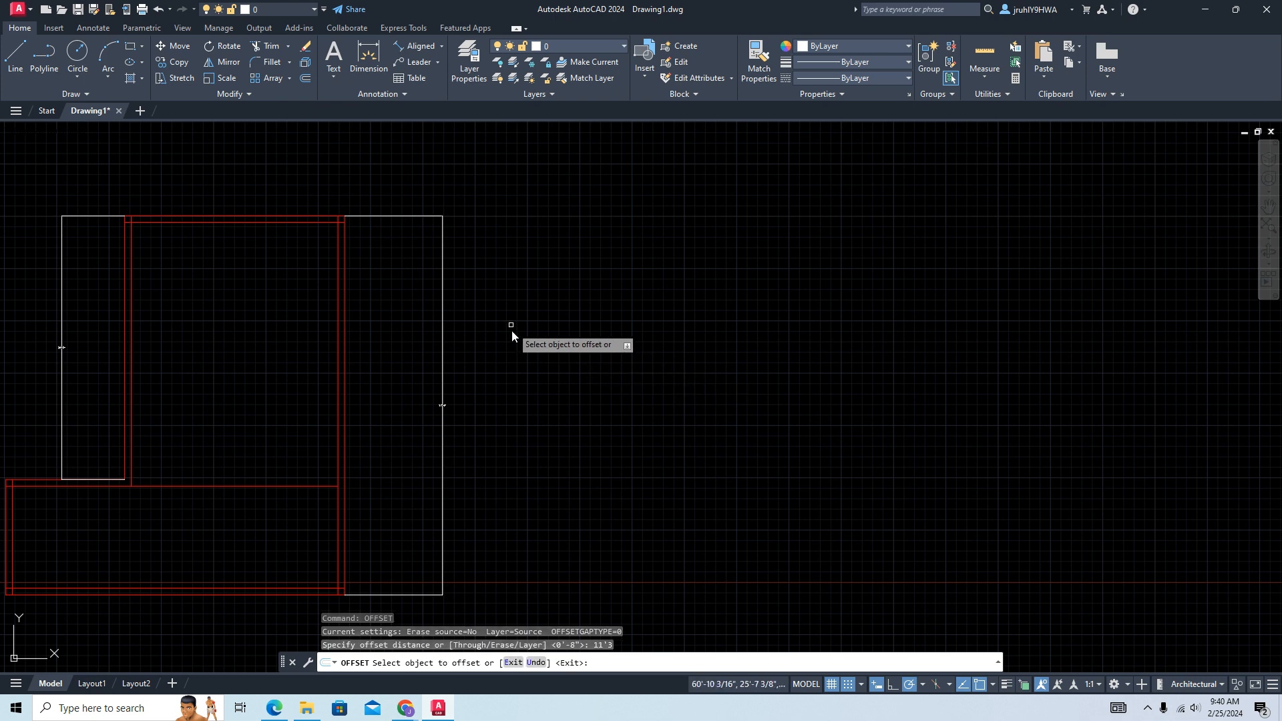
pyautogui.click(339, 386)
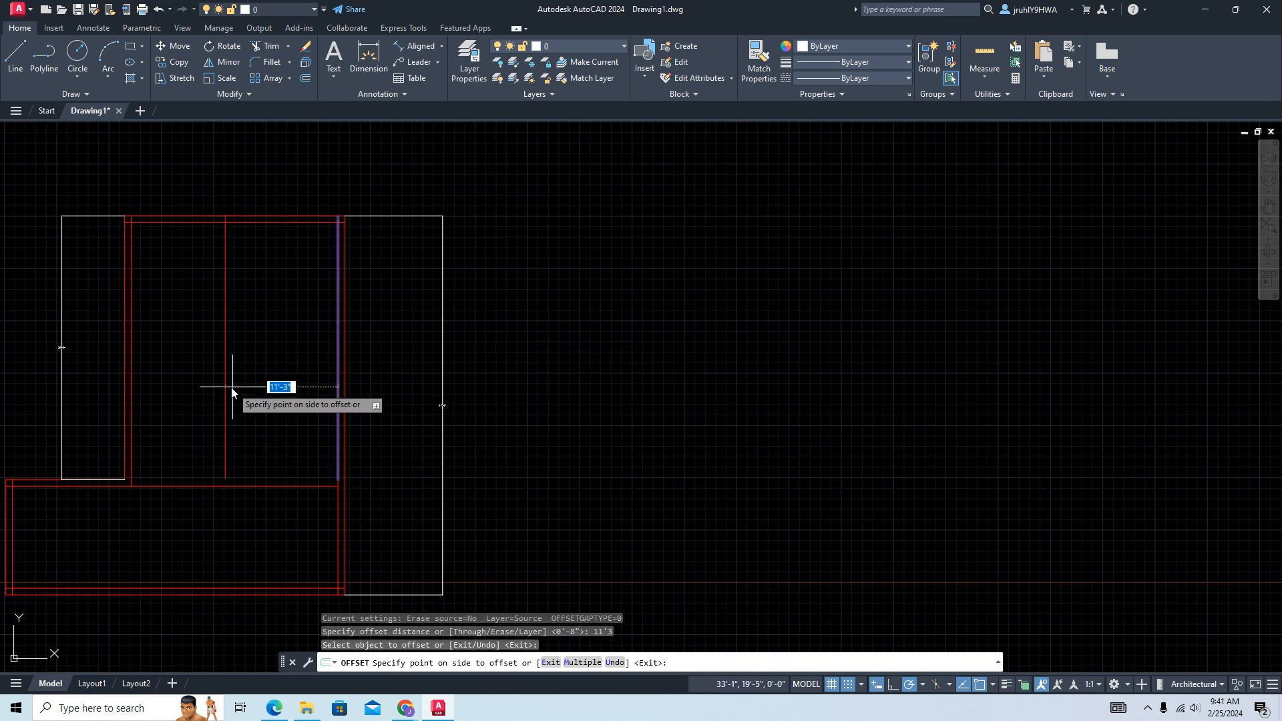
pyautogui.click(232, 389)
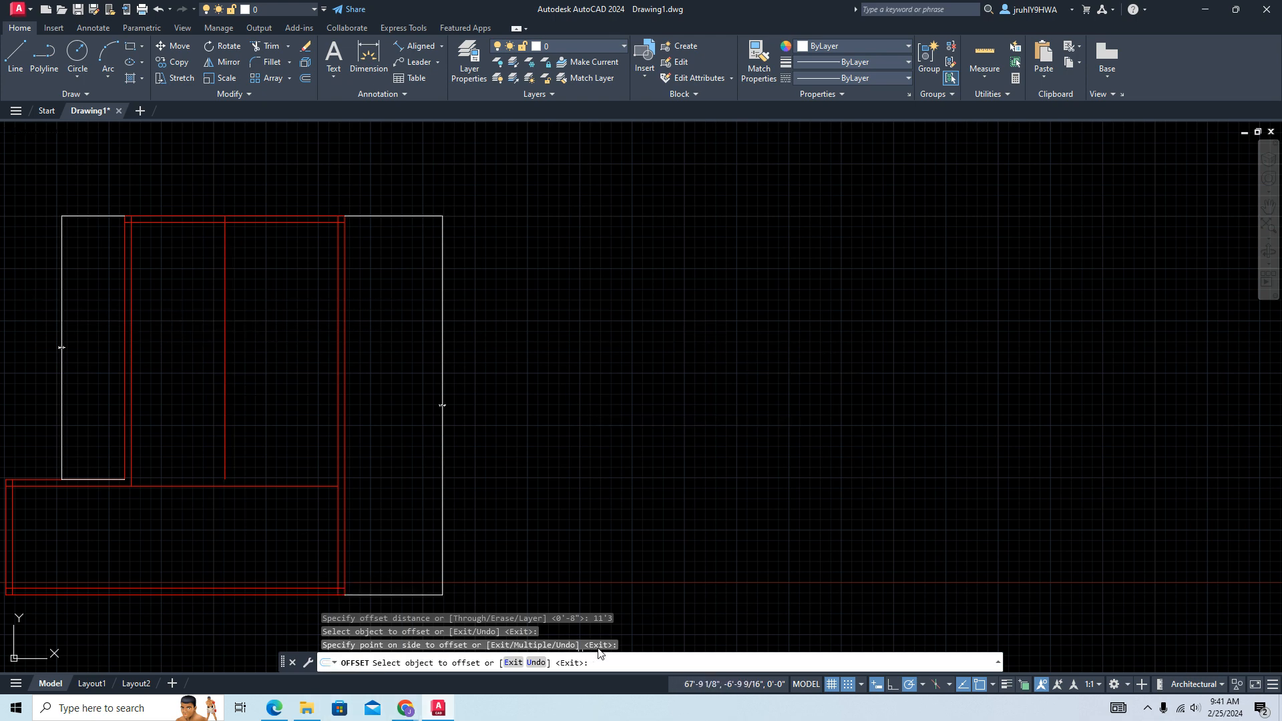
pyautogui.press('Escape')
# - Offset the new vertical partition line 8 inches to the right to give the partition its thickness
pyautogui.moveTo(467, 655); pyautogui.dragTo(472, 652)
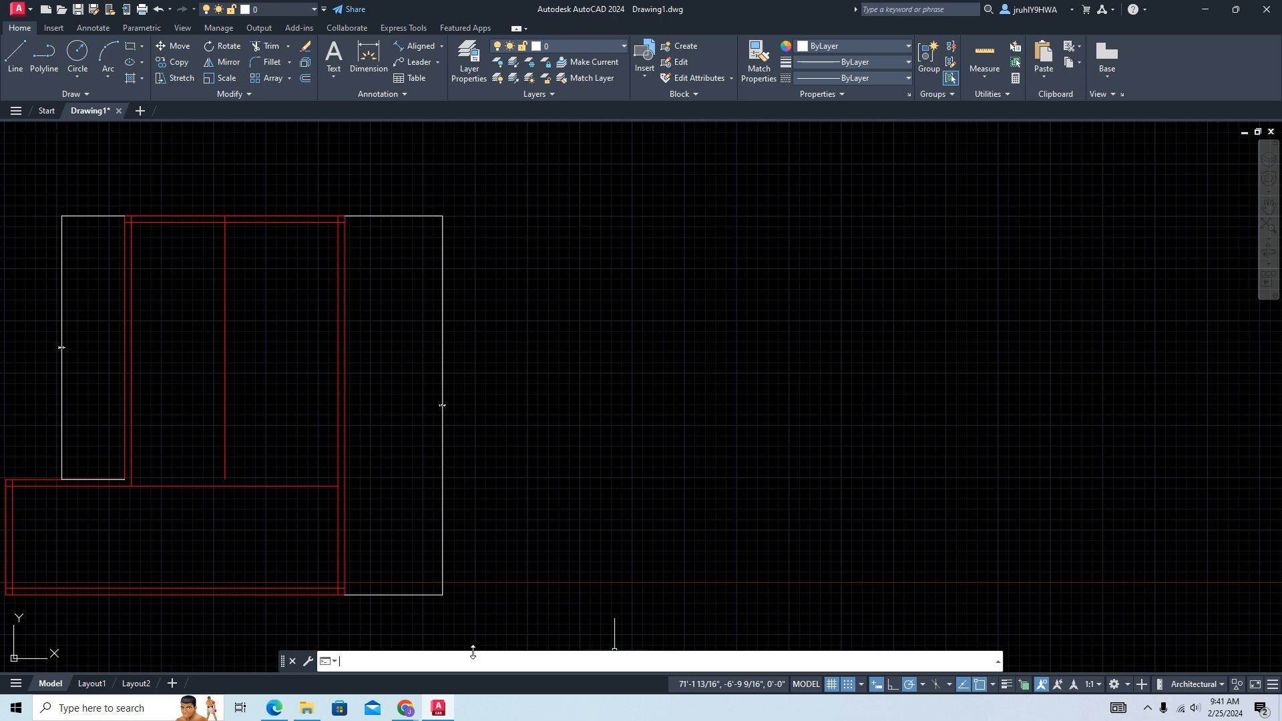
pyautogui.press('Return')
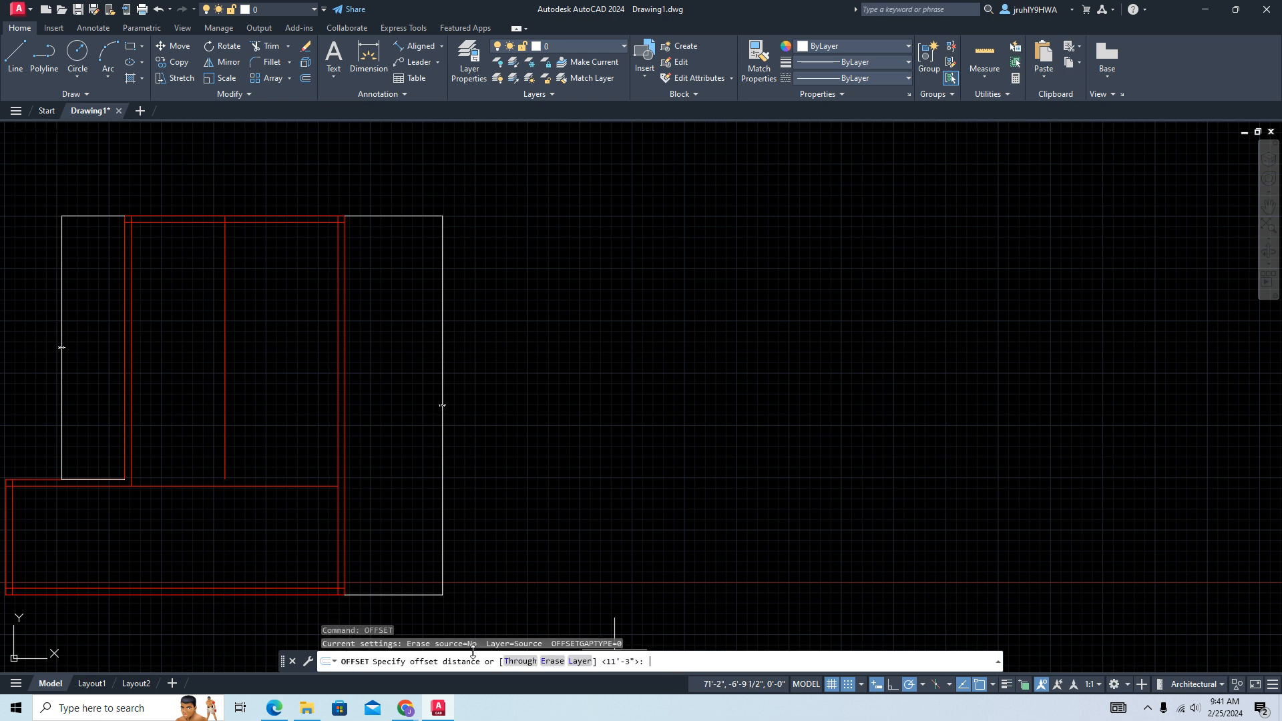
pyautogui.write('8')
pyautogui.press('Return')
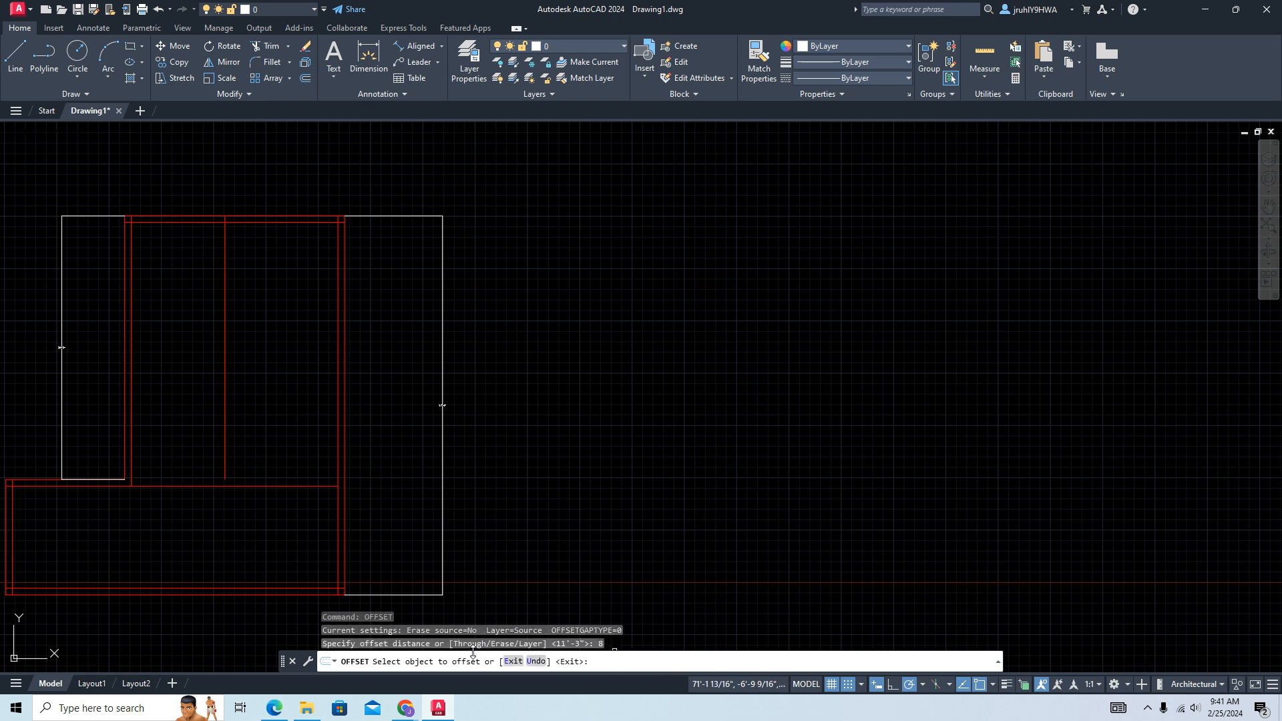
pyautogui.click(226, 397)
pyautogui.click(241, 391)
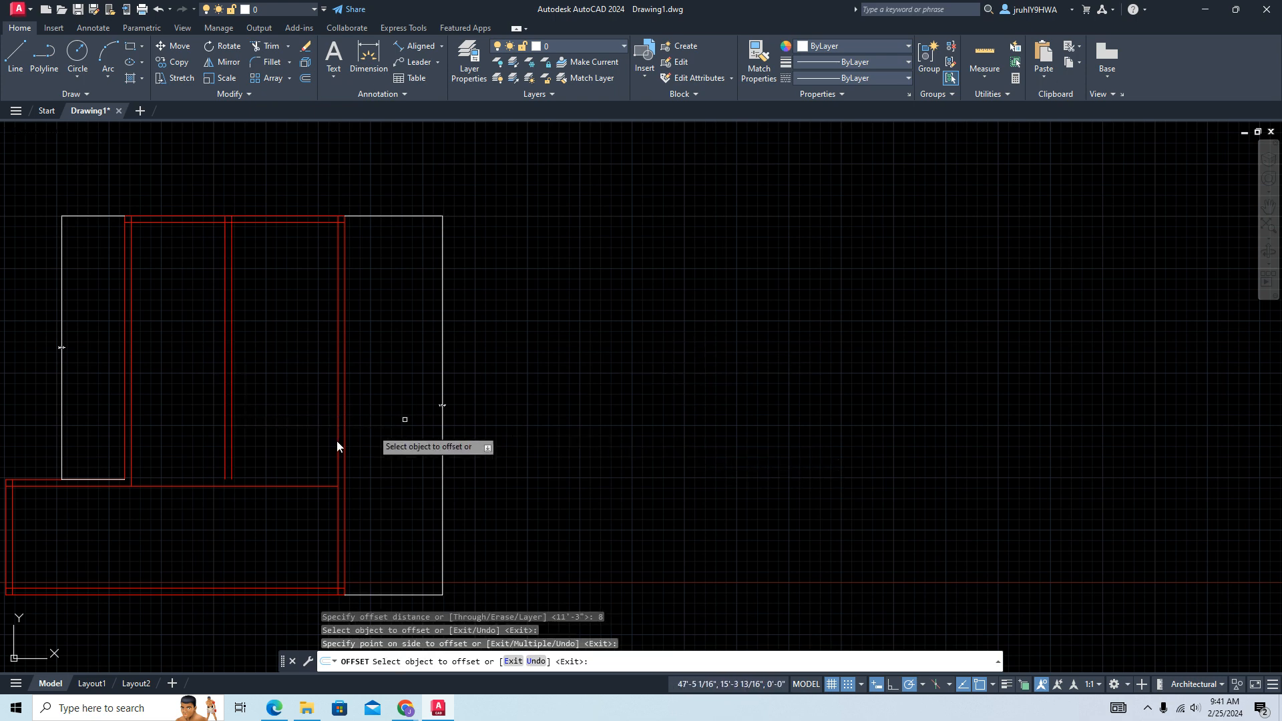
# - Offset the lower section's extended inner top line 8 inches upward to form a wall below the upper rooms
pyautogui.click(177, 486)
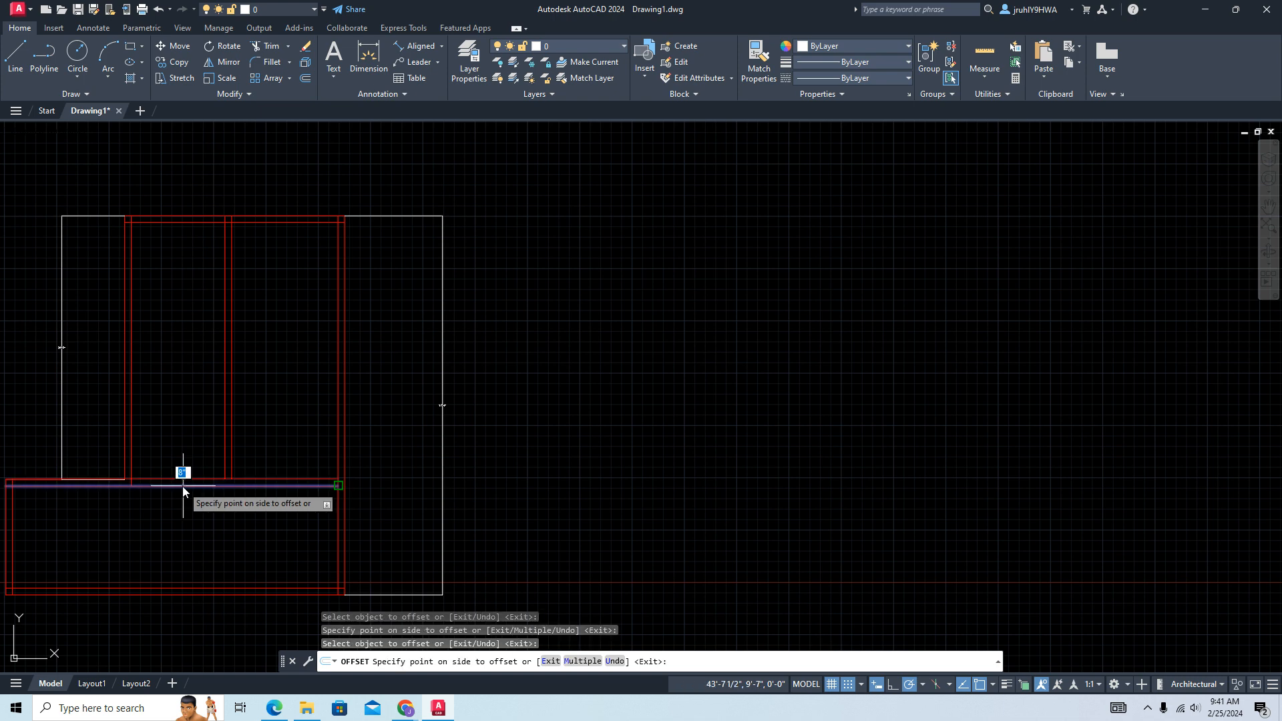
pyautogui.click(186, 474)
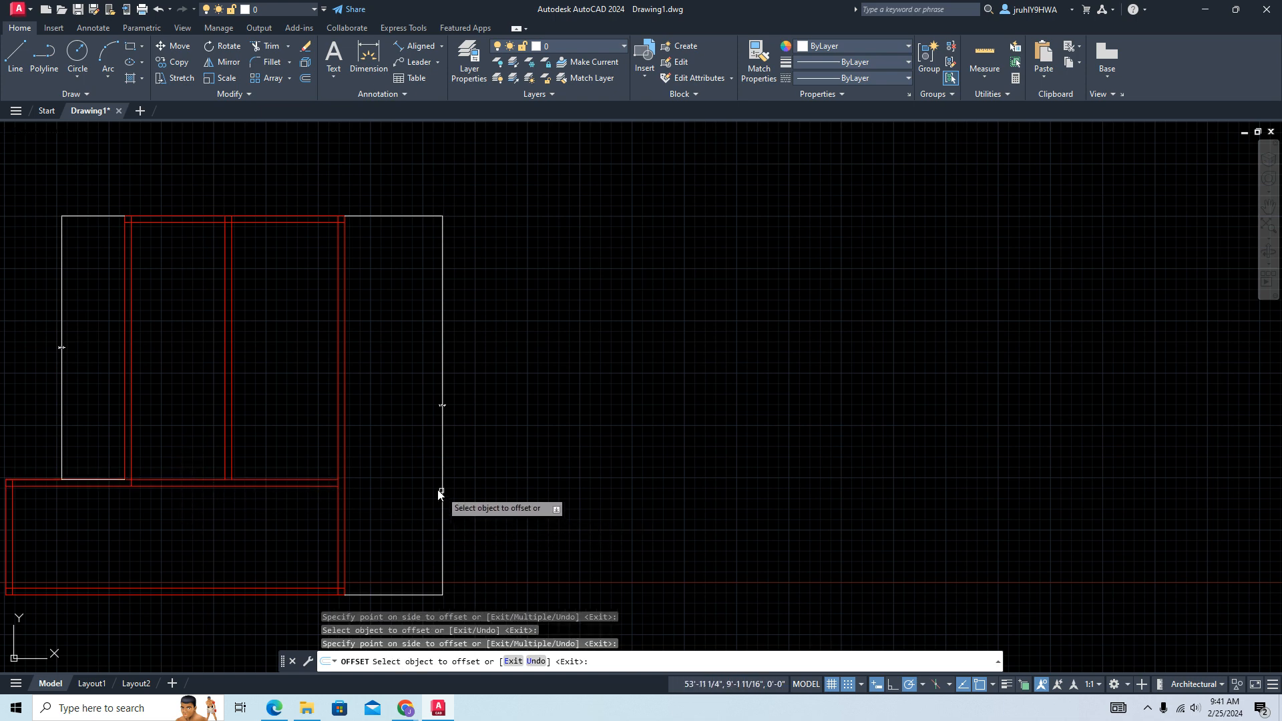
pyautogui.press('Escape')
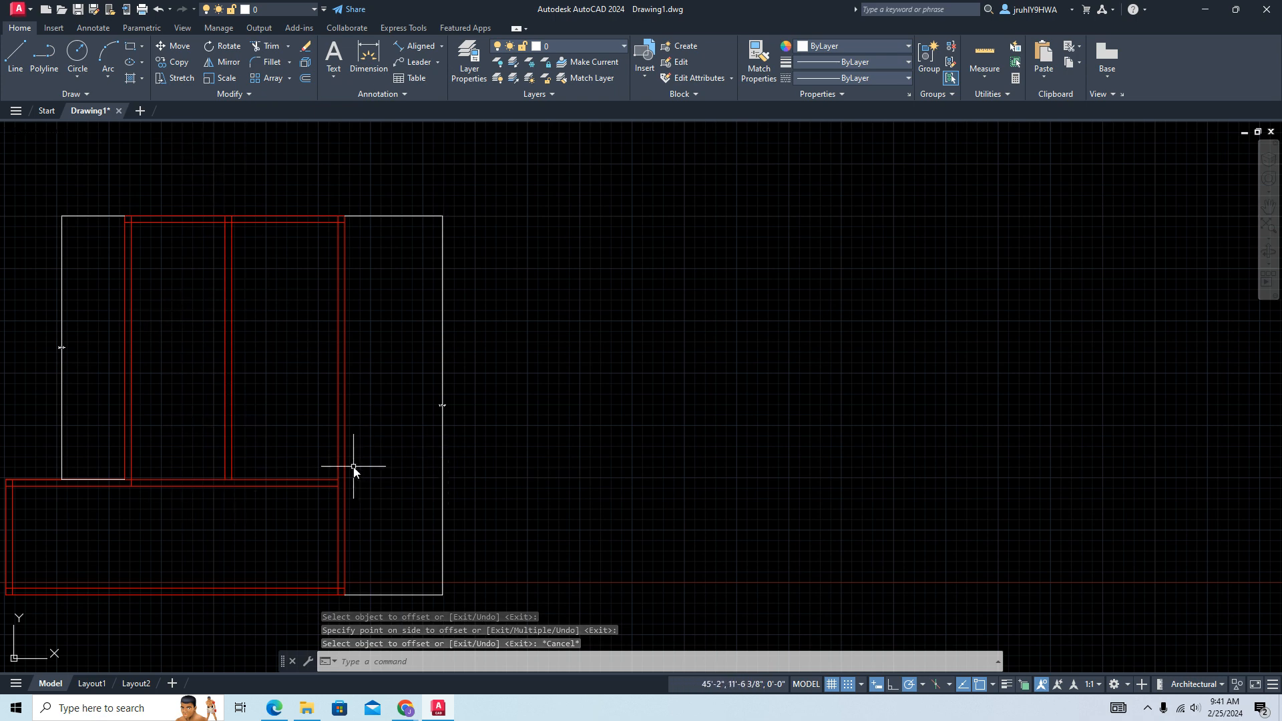
pyautogui.scroll(3, 247, 393)
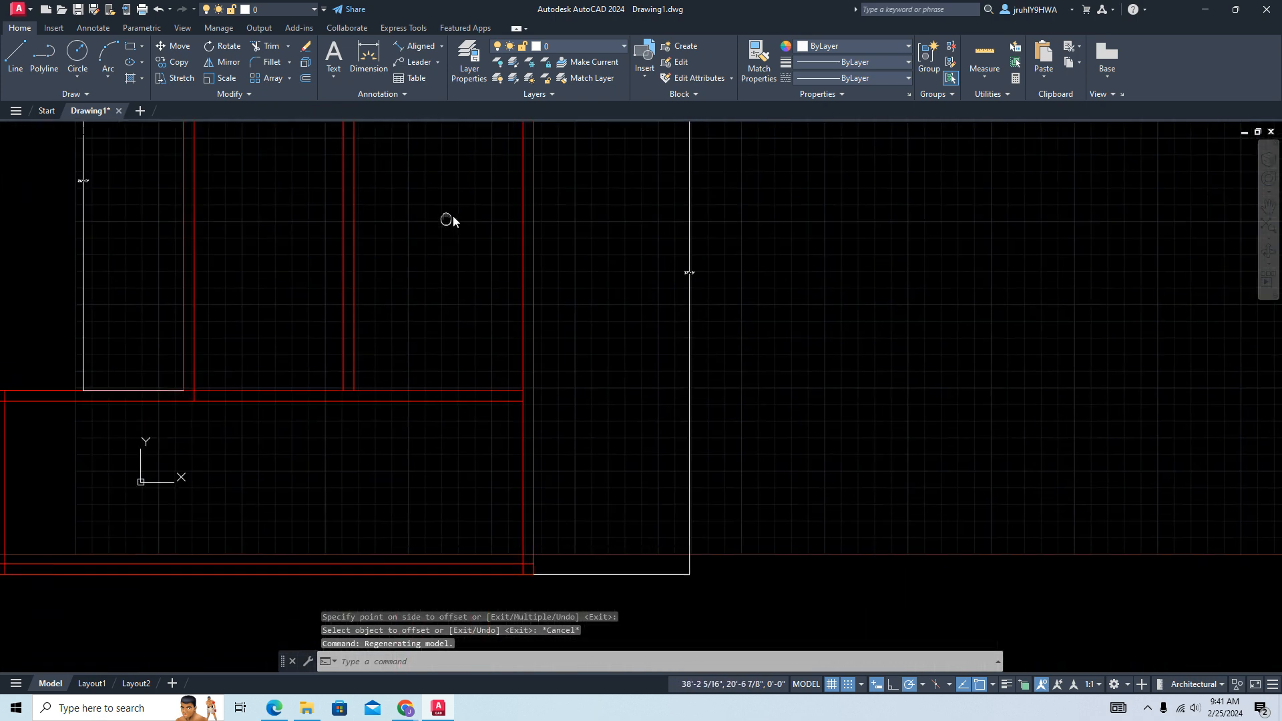
pyautogui.scroll(-4, 424, 243)
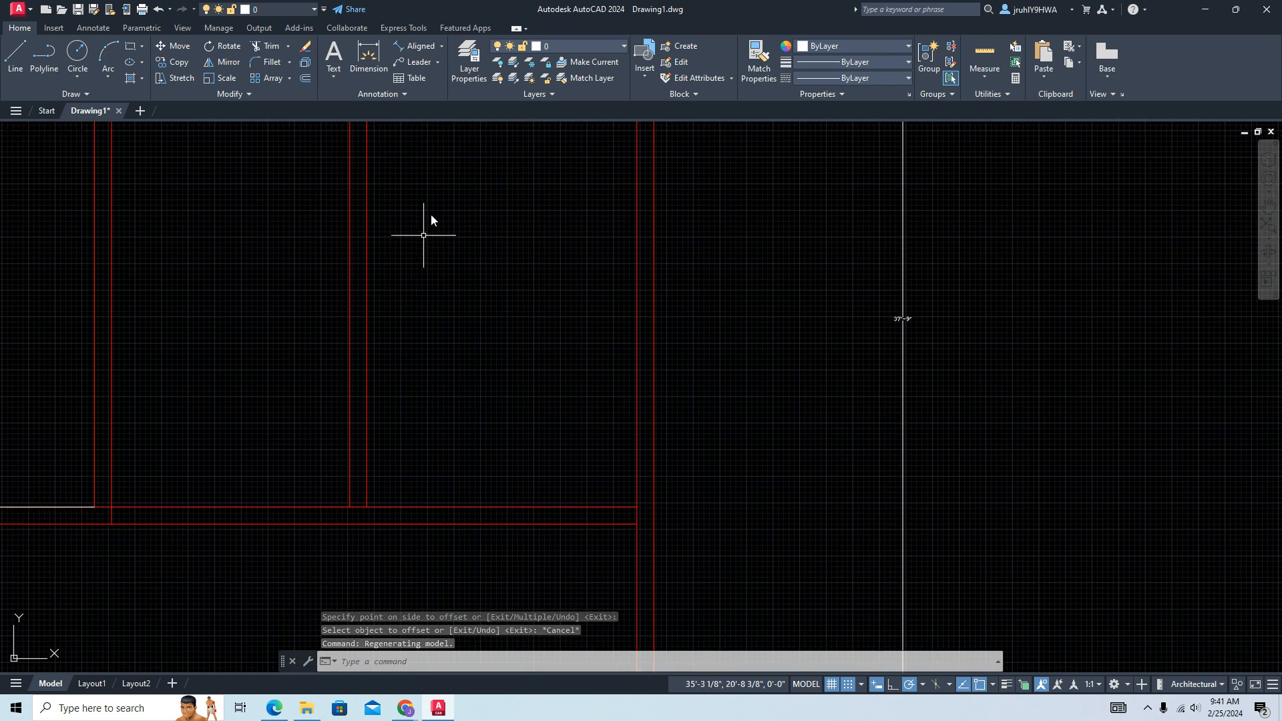
pyautogui.moveTo(474, 200)
pyautogui.mouseDown(button='middle')
pyautogui.moveTo(352, 258)
pyautogui.moveTo(316, 255)
pyautogui.mouseUp(button='middle')
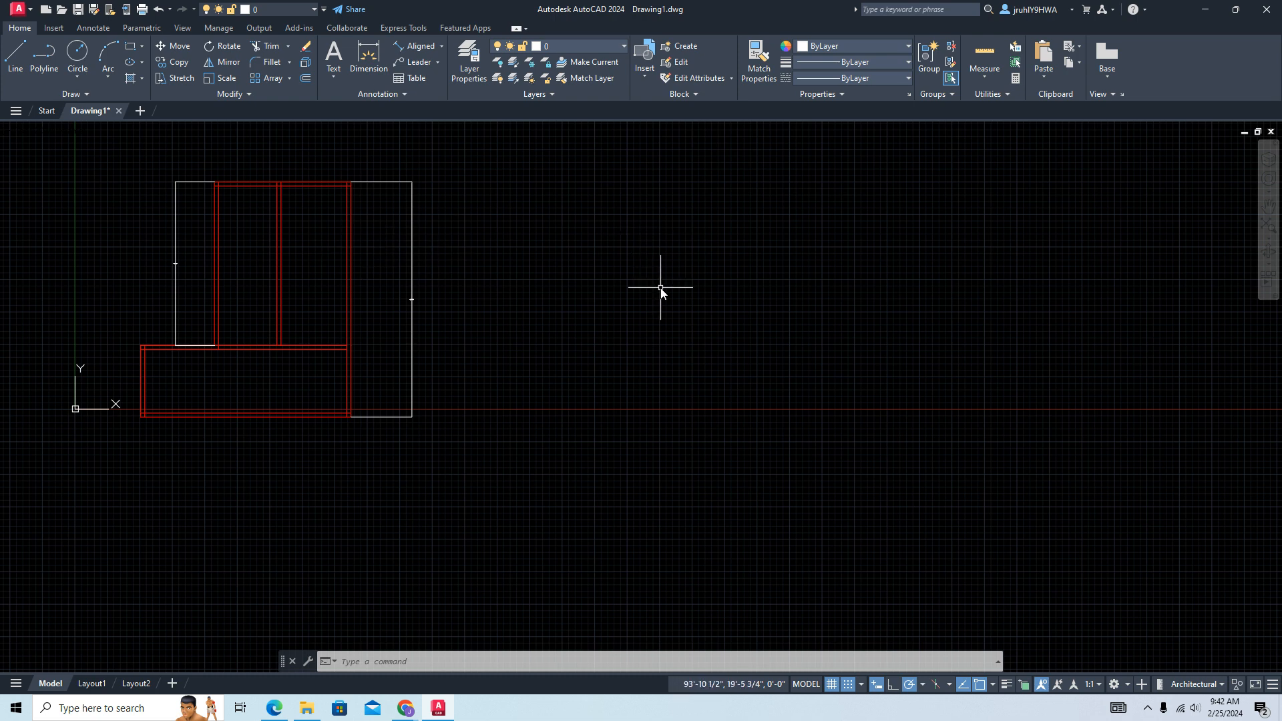
pyautogui.press('Return')
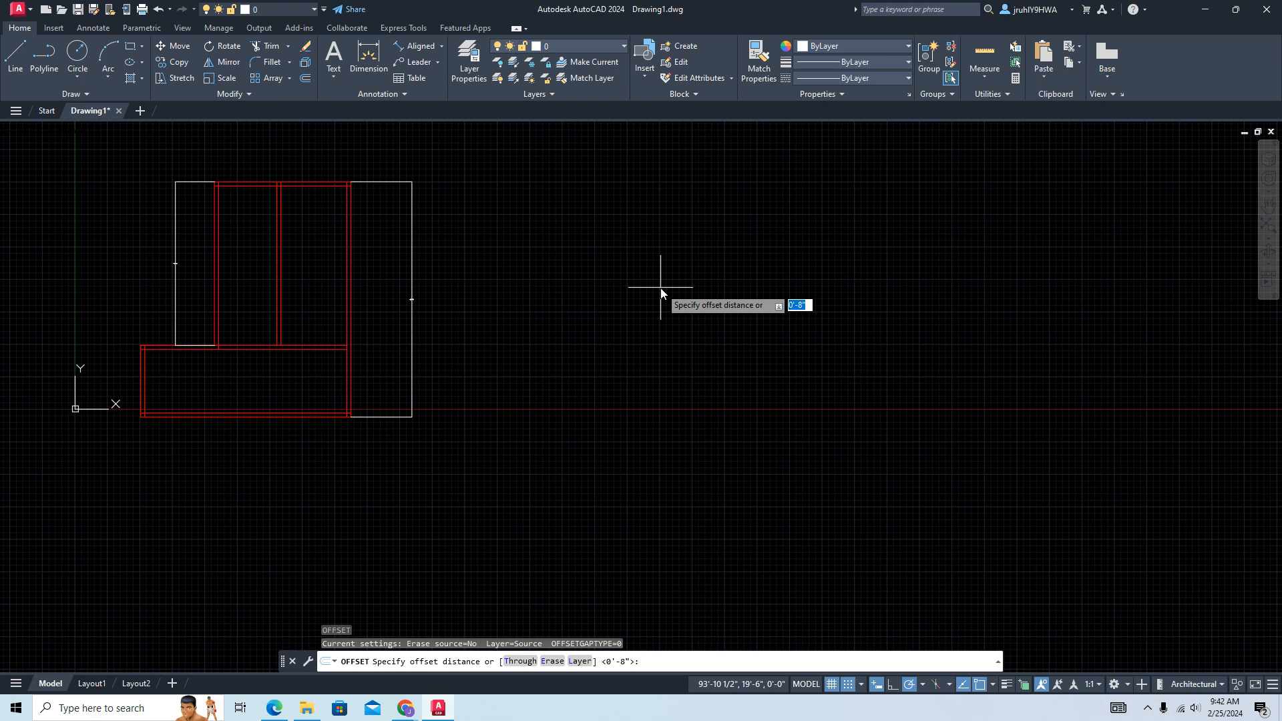
pyautogui.press('Return')
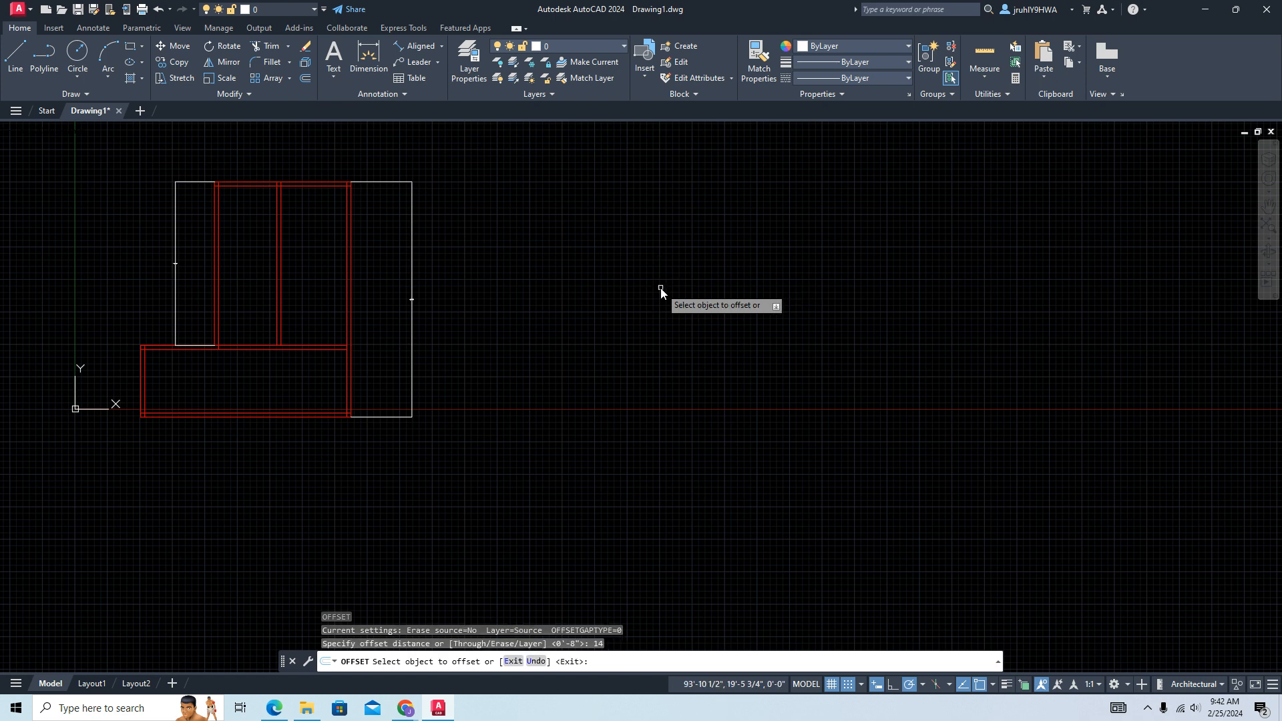
pyautogui.click(315, 186)
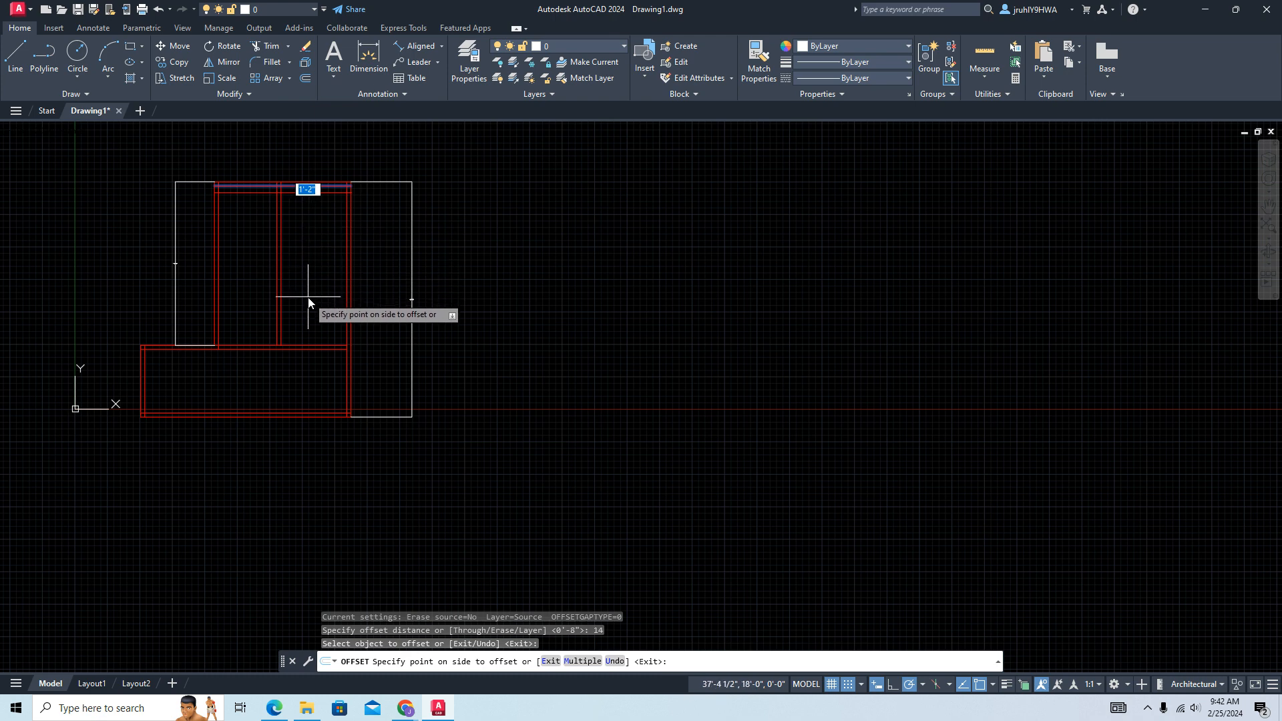
pyautogui.press('Escape')
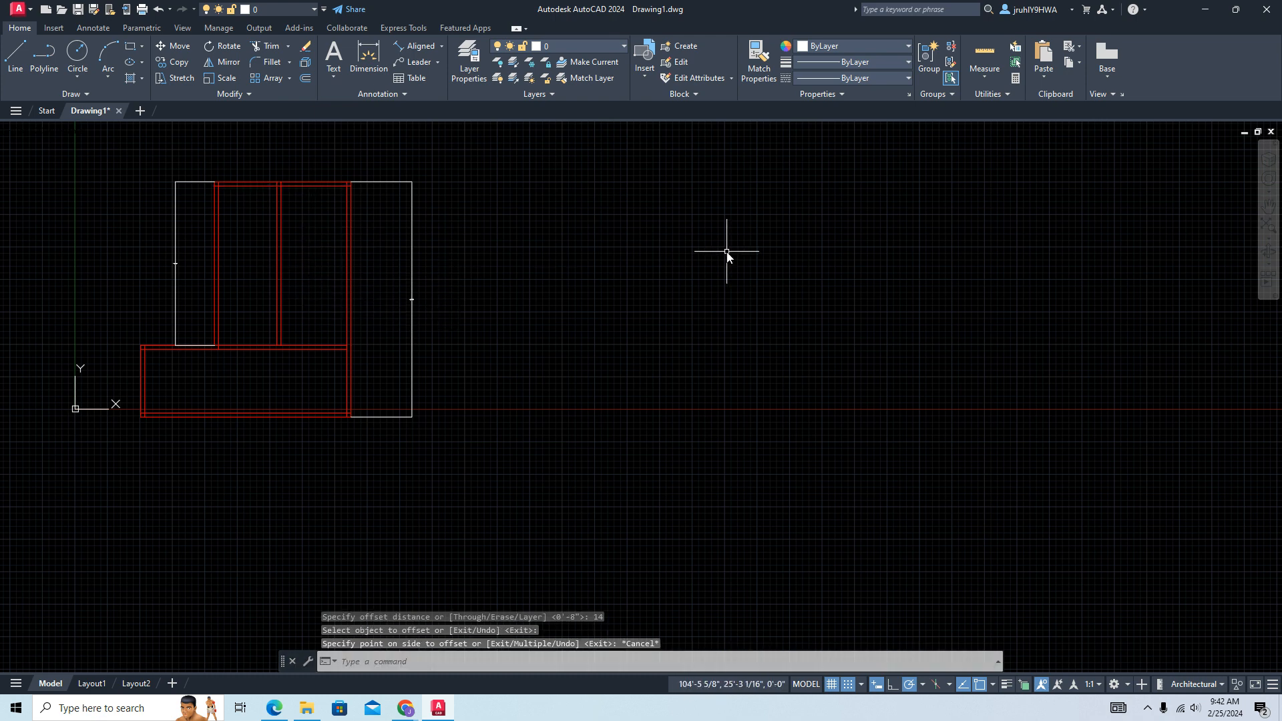
# - Offset the top wall's inner line 14' downward to start a horizontal partition across the upper rooms
pyautogui.press('Return')
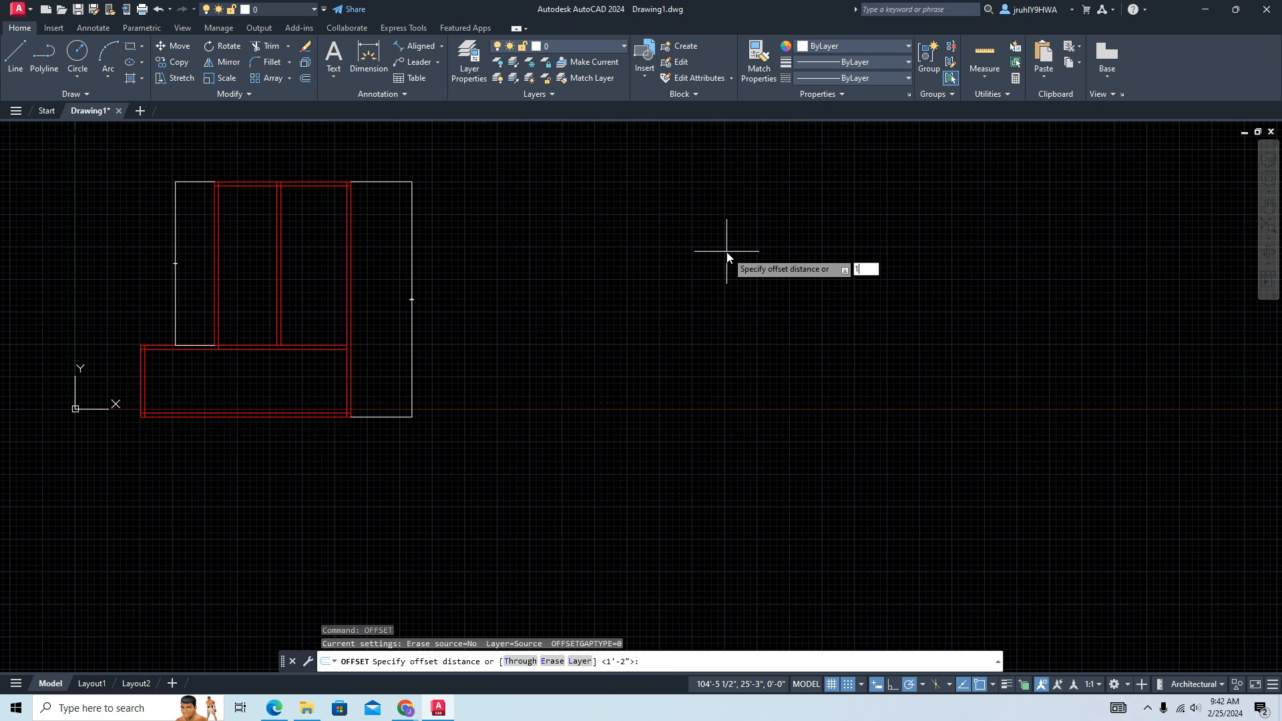
pyautogui.press('Return')
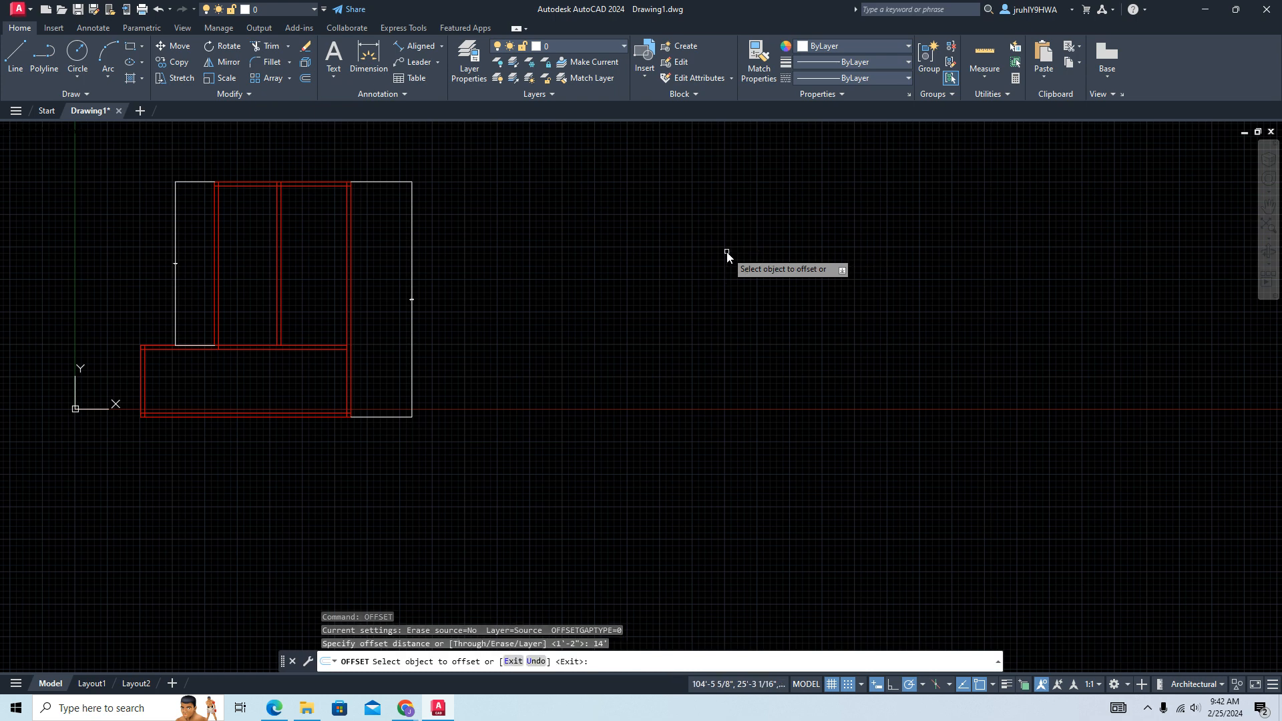
pyautogui.click(310, 186)
pyautogui.click(311, 314)
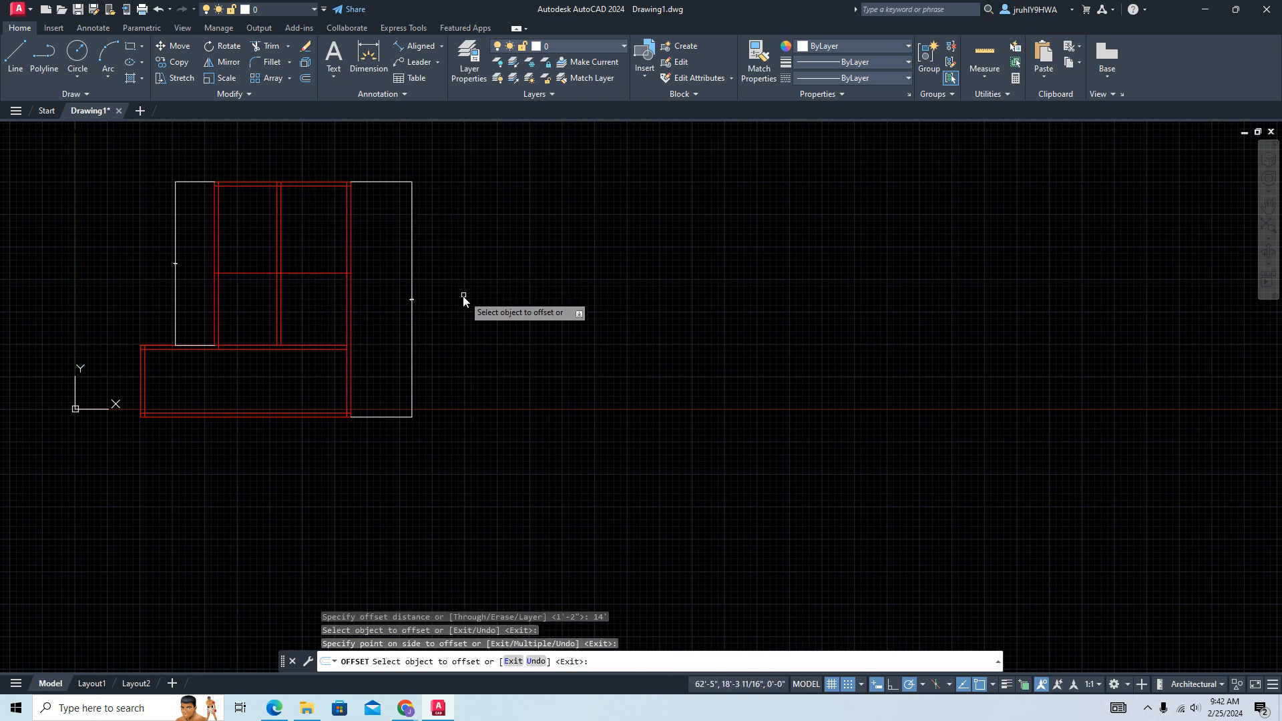
pyautogui.scroll(2, 454, 329)
pyautogui.scroll(-2, 454, 329)
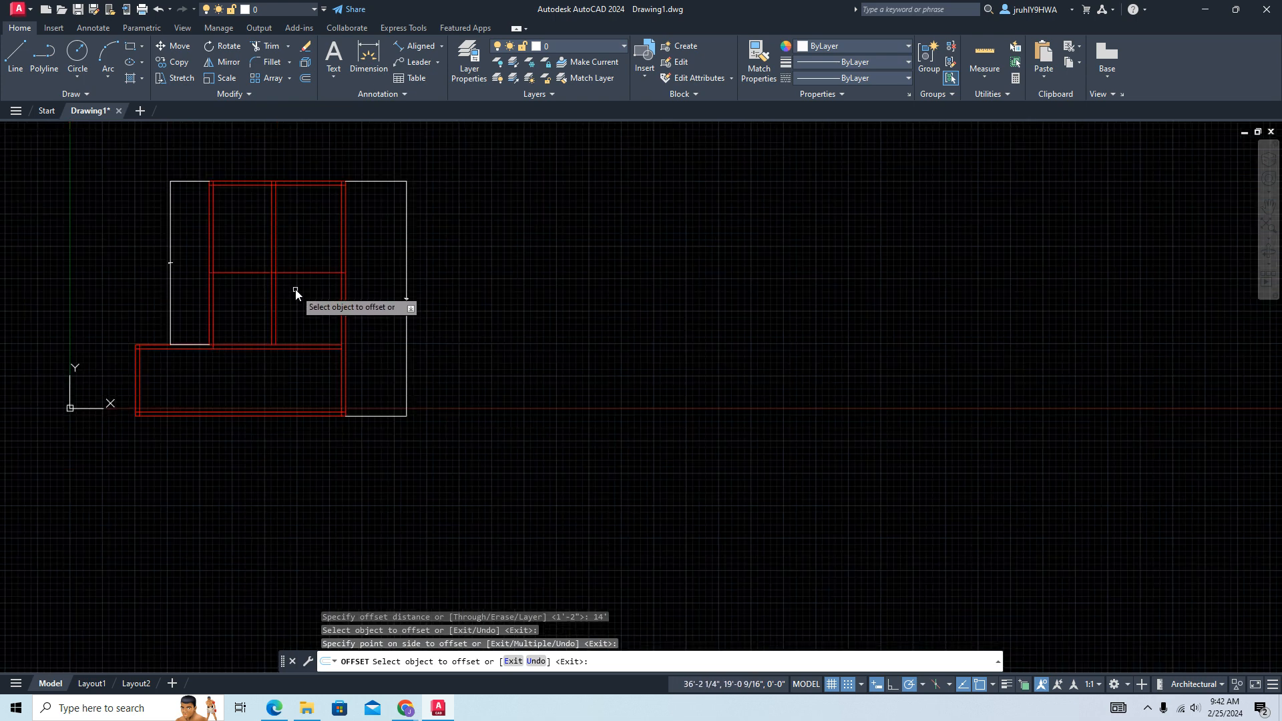
pyautogui.click(525, 299)
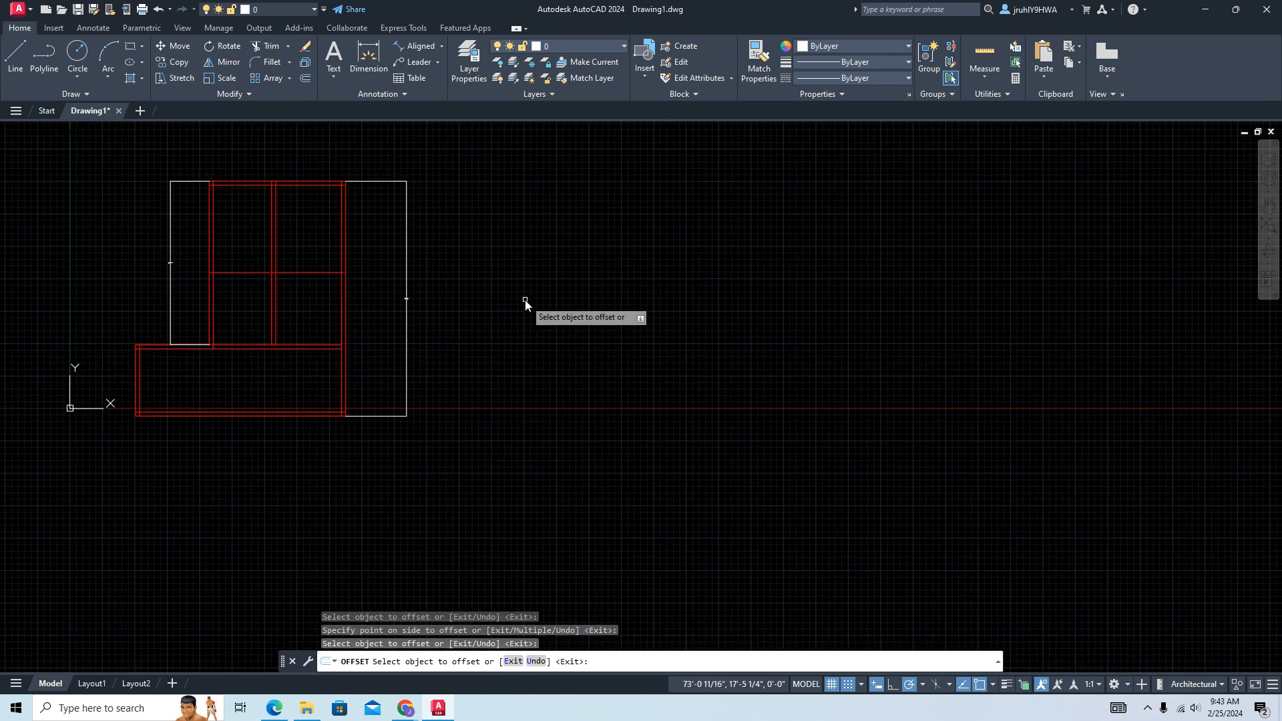
pyautogui.press('Escape')
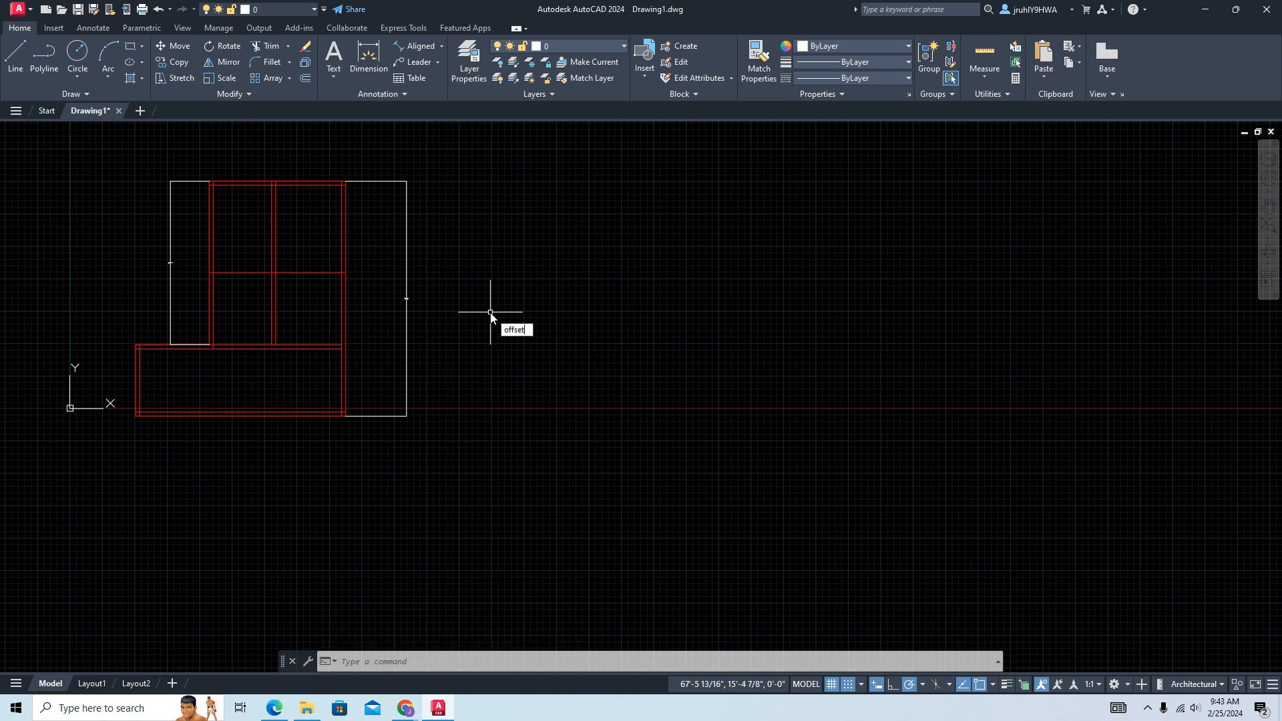
# - Offset the horizontal partition line 8 inches downward to give the partition its thickness
pyautogui.press('Return')
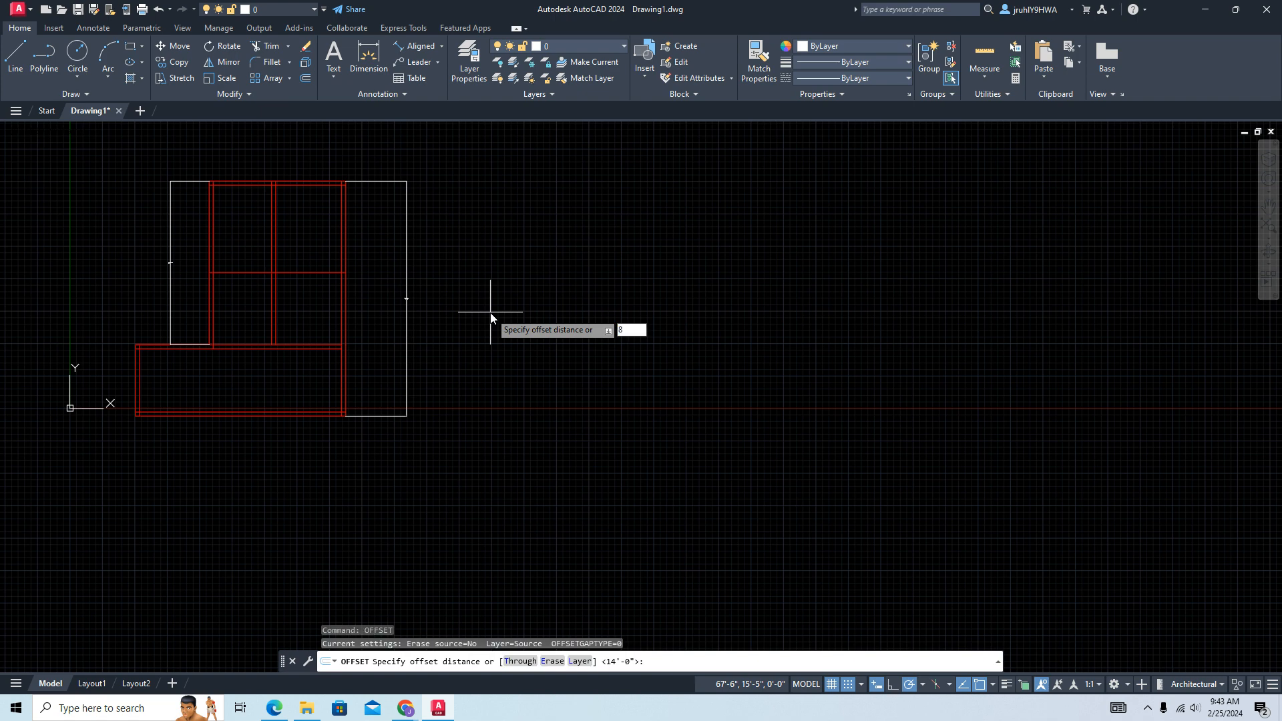
pyautogui.press('Return')
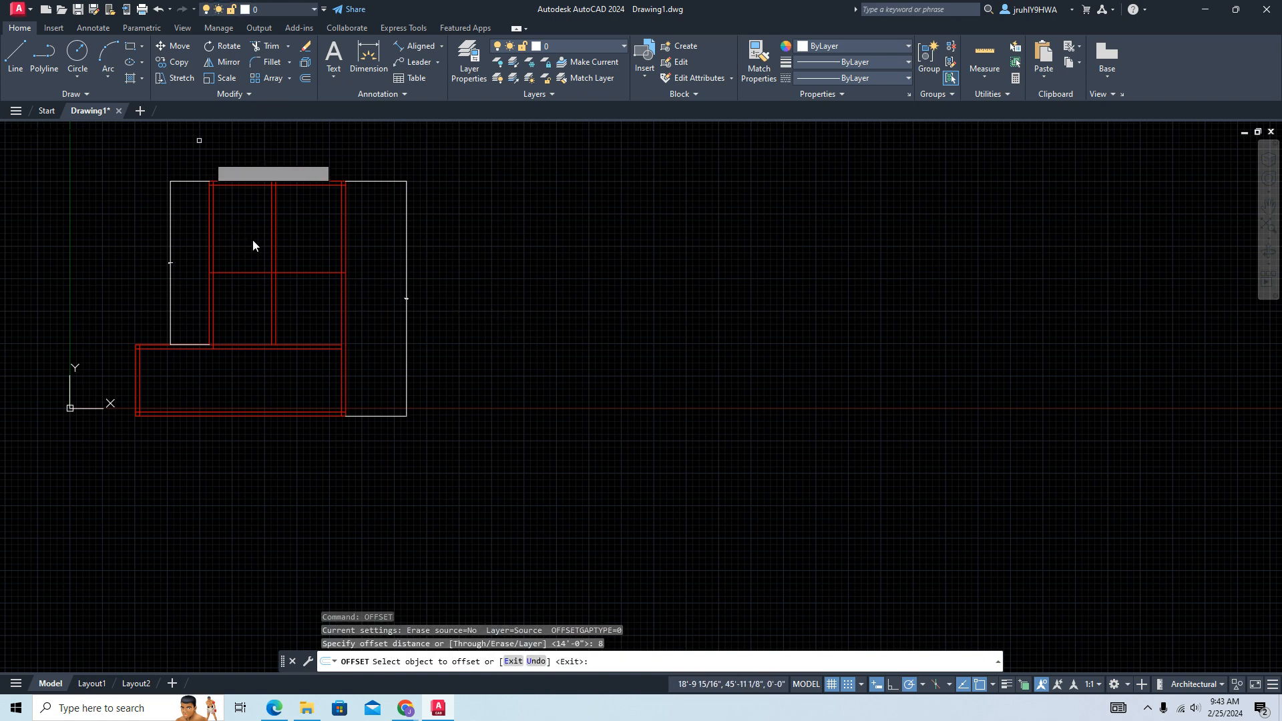
pyautogui.click(302, 274)
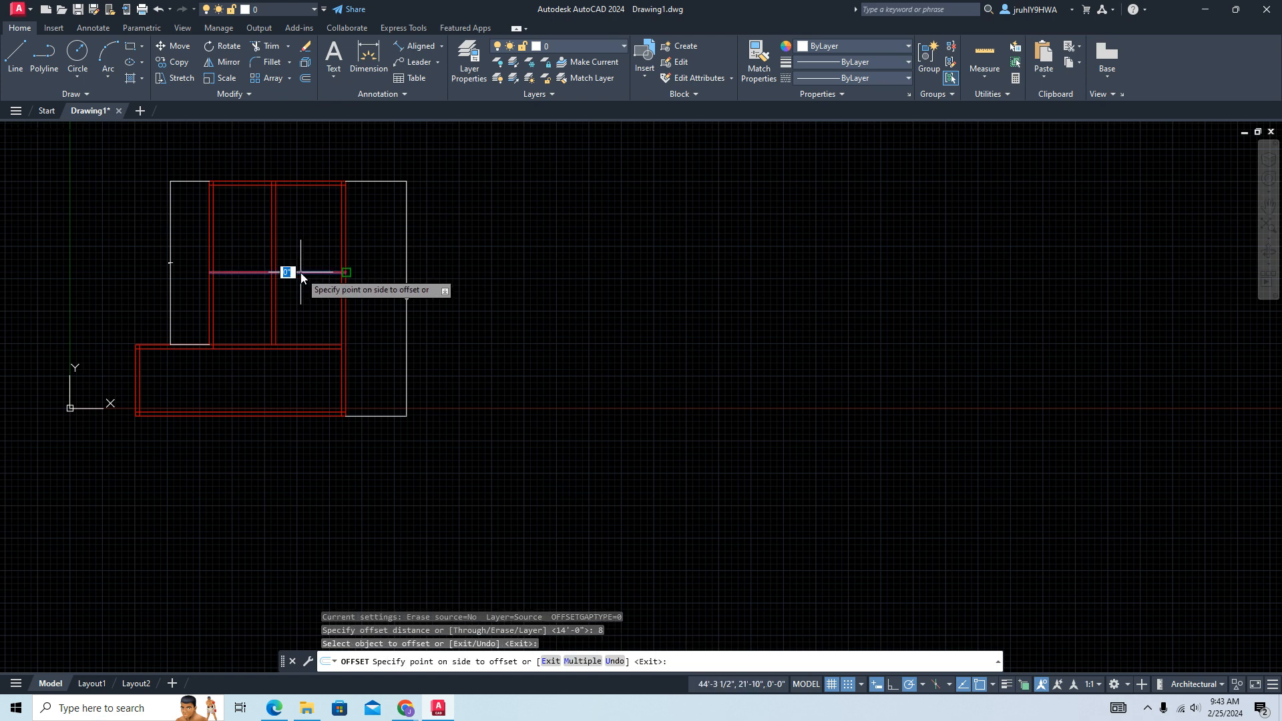
pyautogui.click(307, 288)
pyautogui.scroll(2, 459, 286)
pyautogui.scroll(-2, 458, 287)
pyautogui.moveTo(459, 287); pyautogui.dragTo(466, 344, button='middle')
pyautogui.scroll(2, 466, 327)
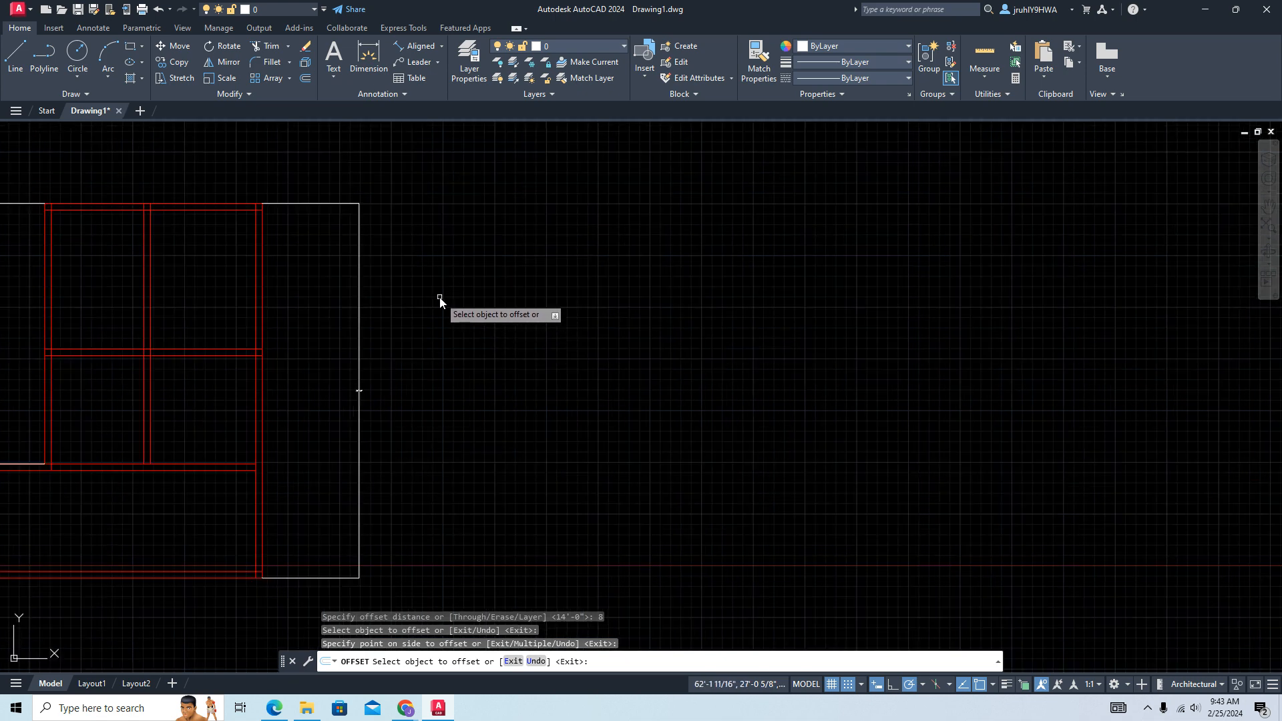
pyautogui.scroll(-1, 461, 294)
pyautogui.moveTo(459, 294); pyautogui.dragTo(412, 283, button='middle')
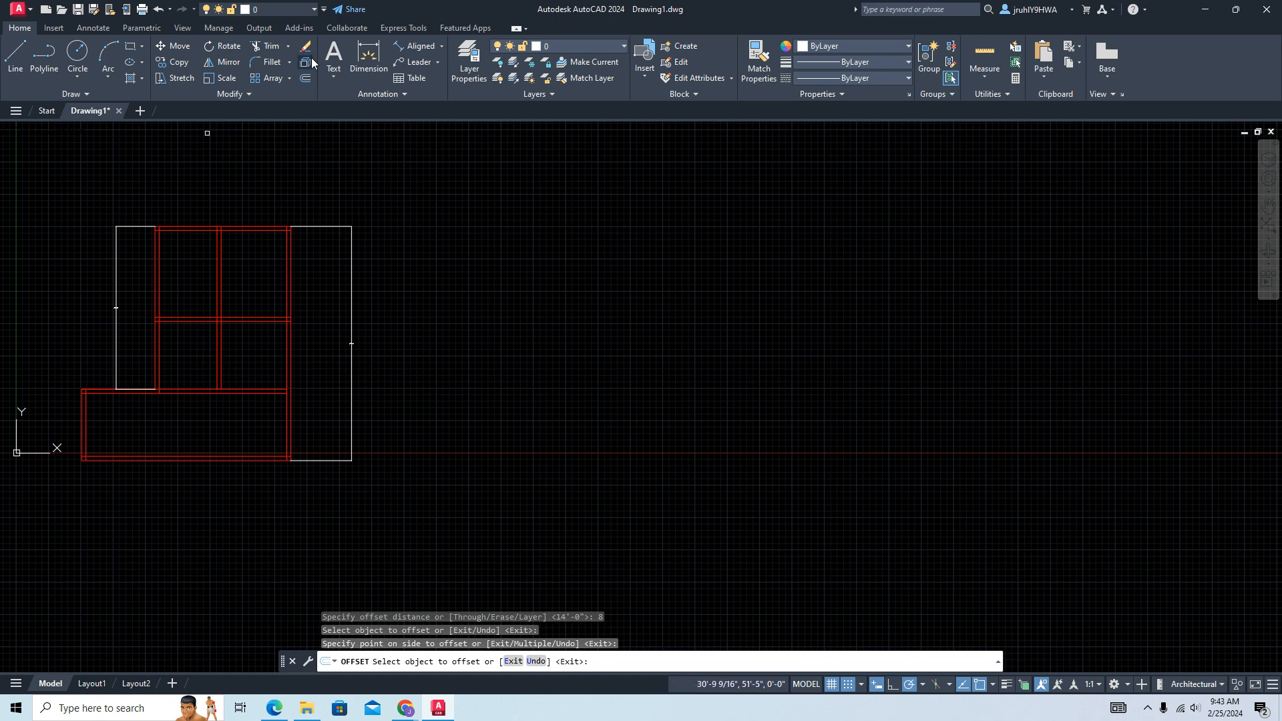
# - Trim away both vertical partition lines below the horizontal partition
pyautogui.click(266, 48)
pyautogui.click(187, 356)
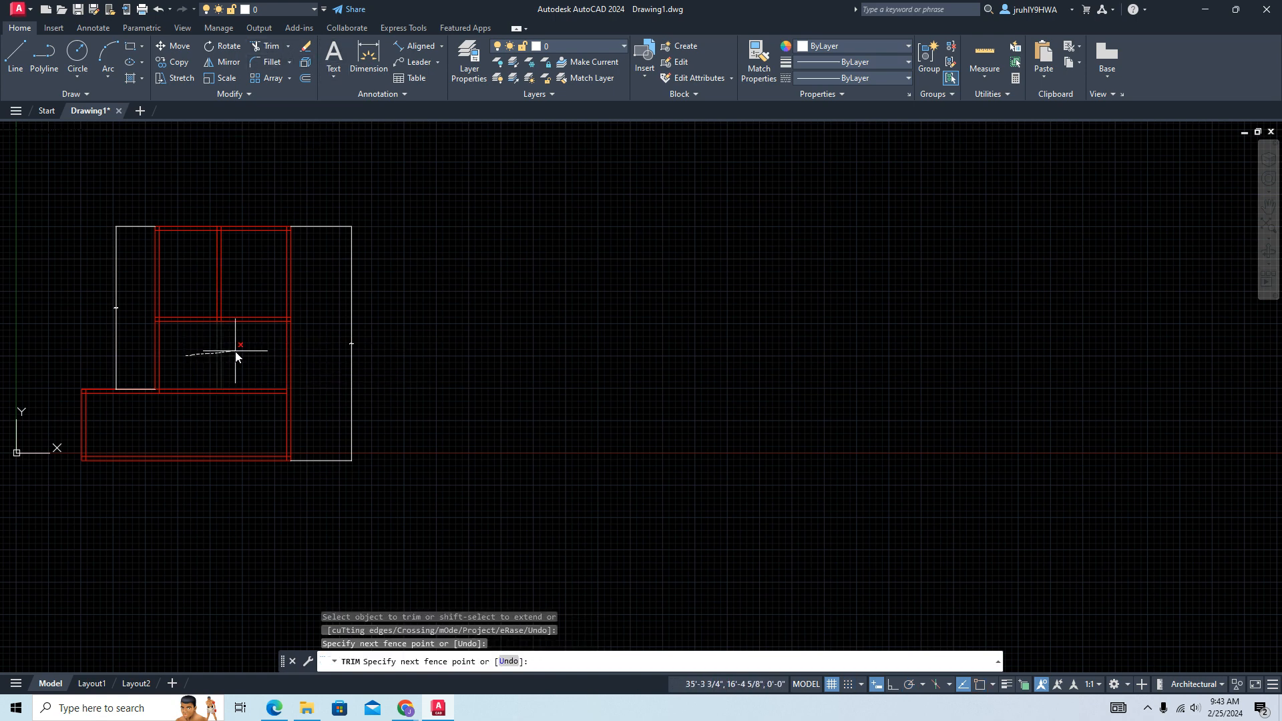
pyautogui.press('Return')
# - Trim the overlapping line segments at the junction of the vertical and horizontal partitions
pyautogui.scroll(5, 209, 352)
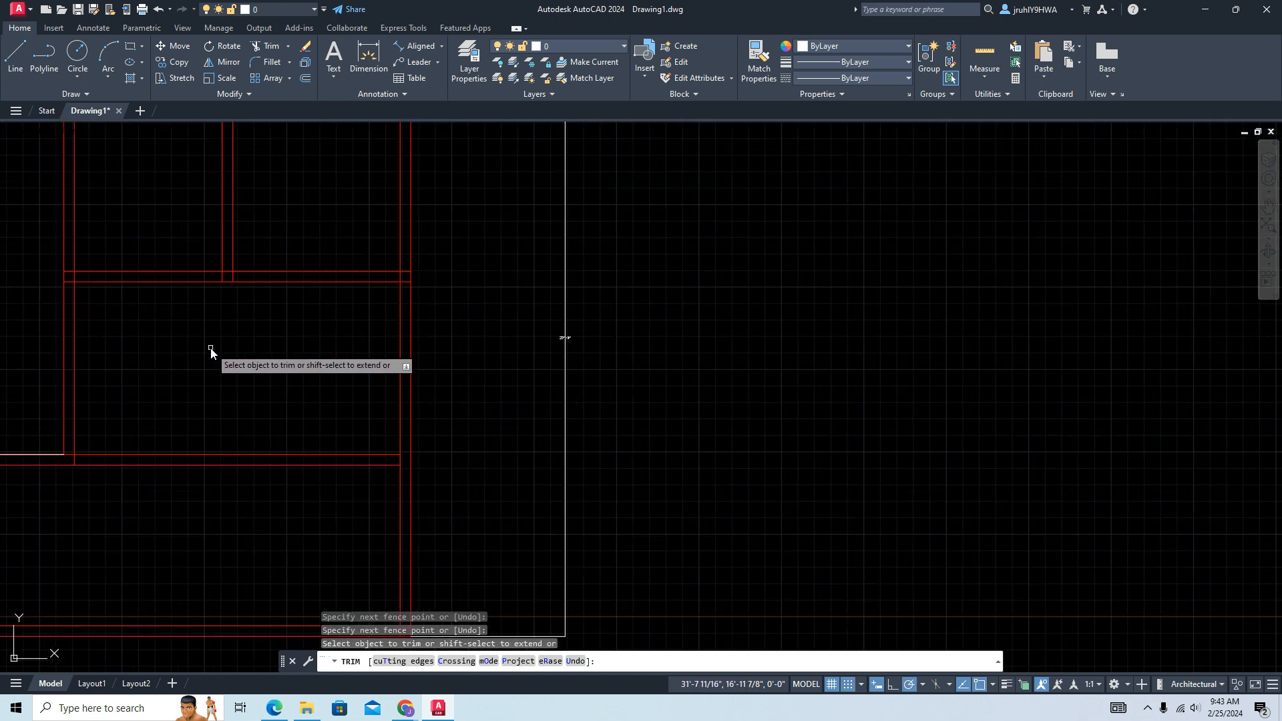
pyautogui.click(219, 233)
pyautogui.click(262, 233)
pyautogui.click(241, 220)
pyautogui.click(241, 238)
pyautogui.press('Return')
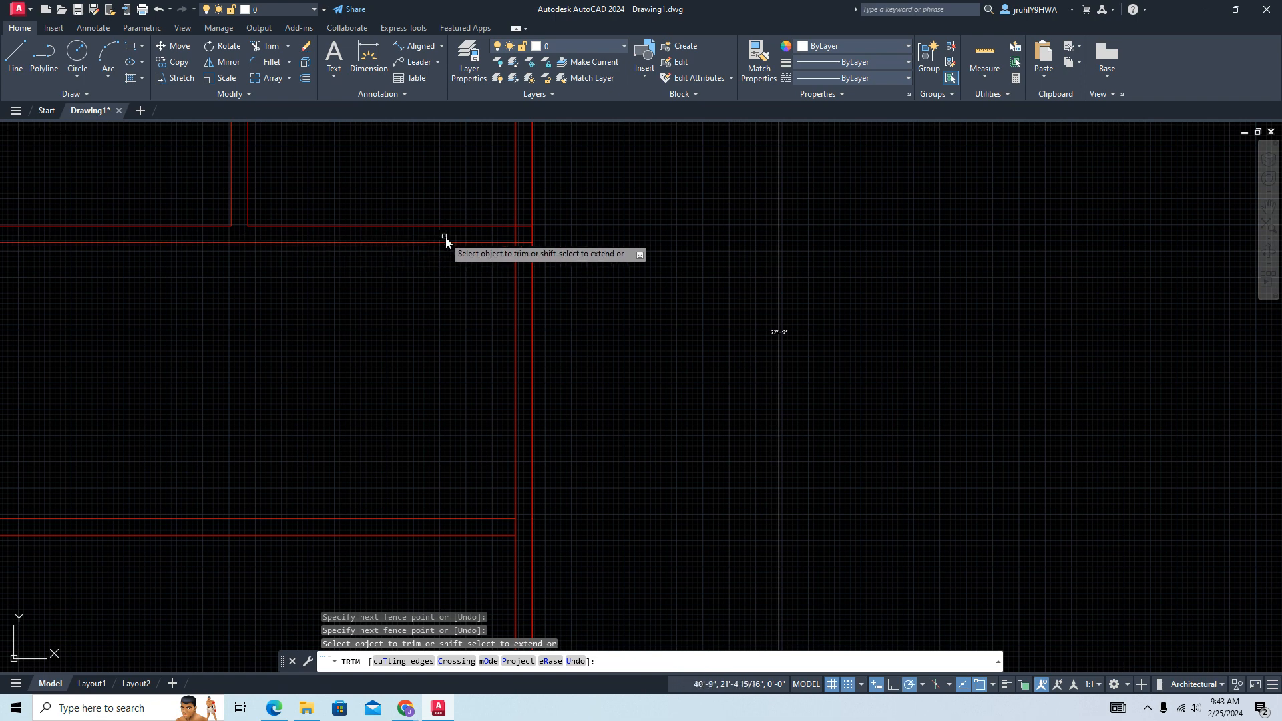
# - Trim the overlapping partition and wall segments where the horizontal partition meets the right wall
pyautogui.click(509, 234)
pyautogui.click(525, 251)
pyautogui.click(523, 221)
pyautogui.click(536, 350)
pyautogui.press('Return')
# - Trim the overlapping partition and wall segments where the horizontal partition meets the left wall
pyautogui.scroll(-4, 421, 378)
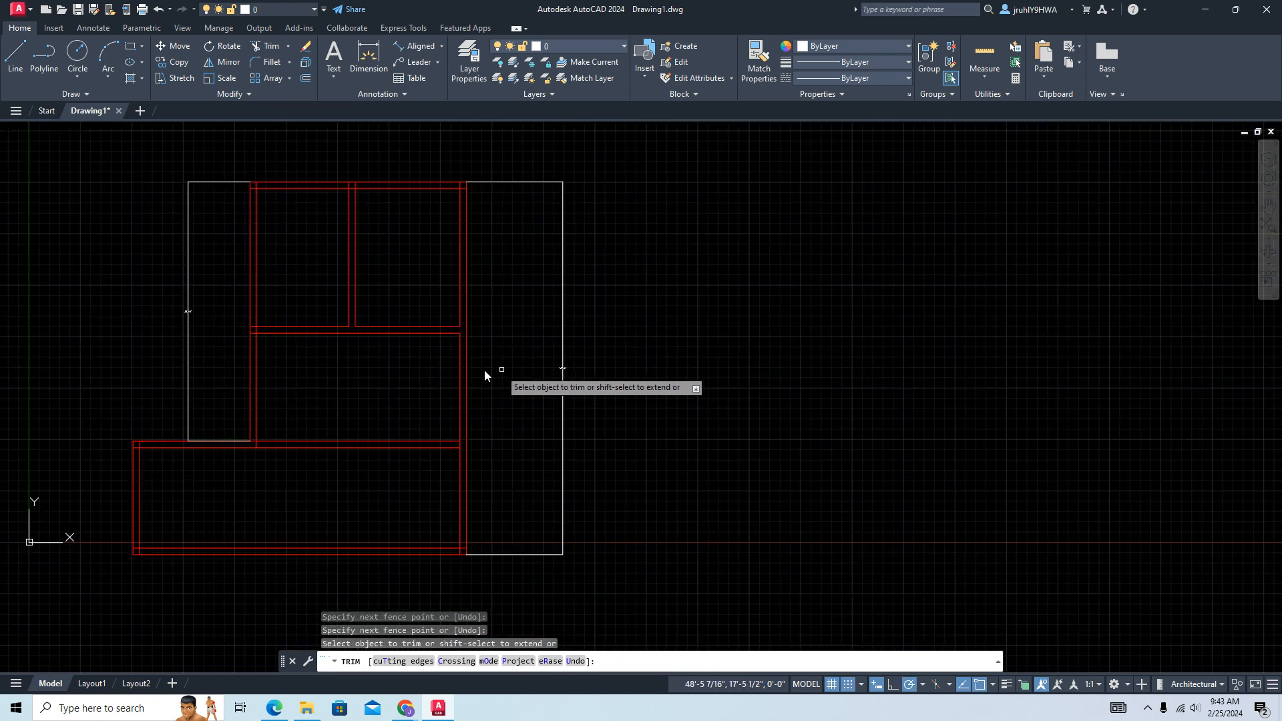
pyautogui.scroll(4, 250, 330)
pyautogui.click(259, 305)
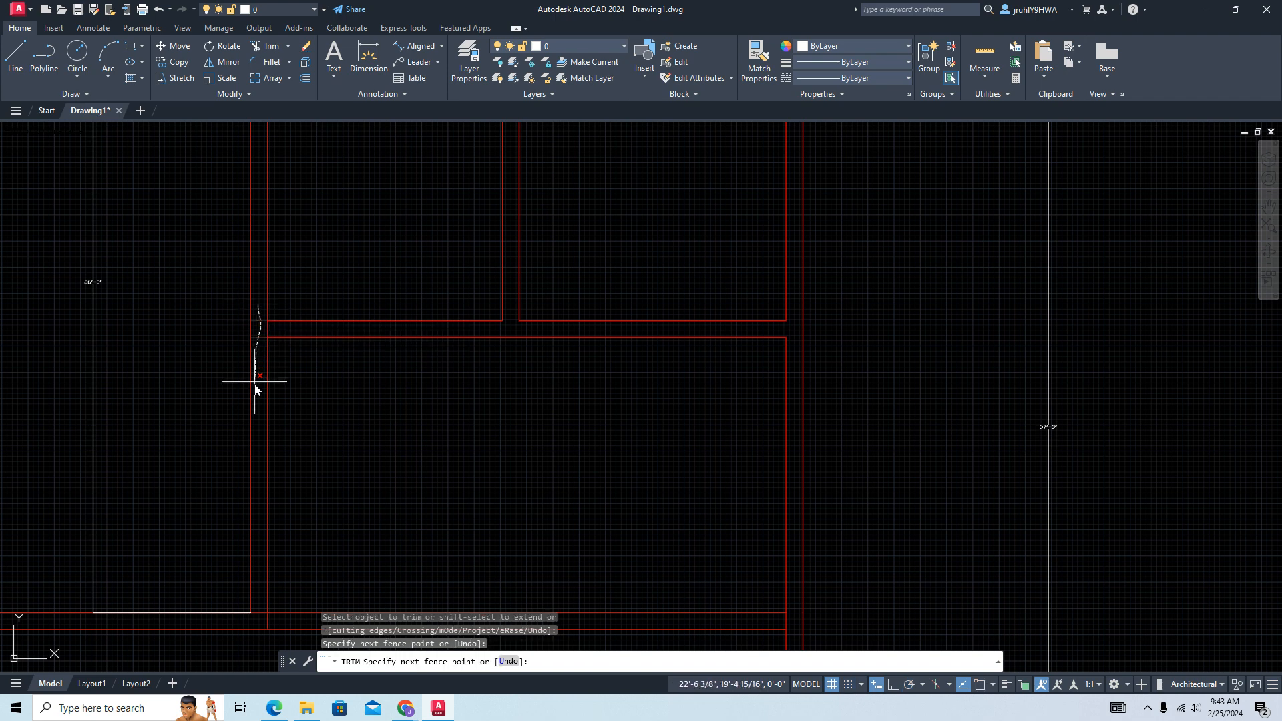
pyautogui.click(260, 399)
pyautogui.press('Return')
pyautogui.scroll(-4, 367, 436)
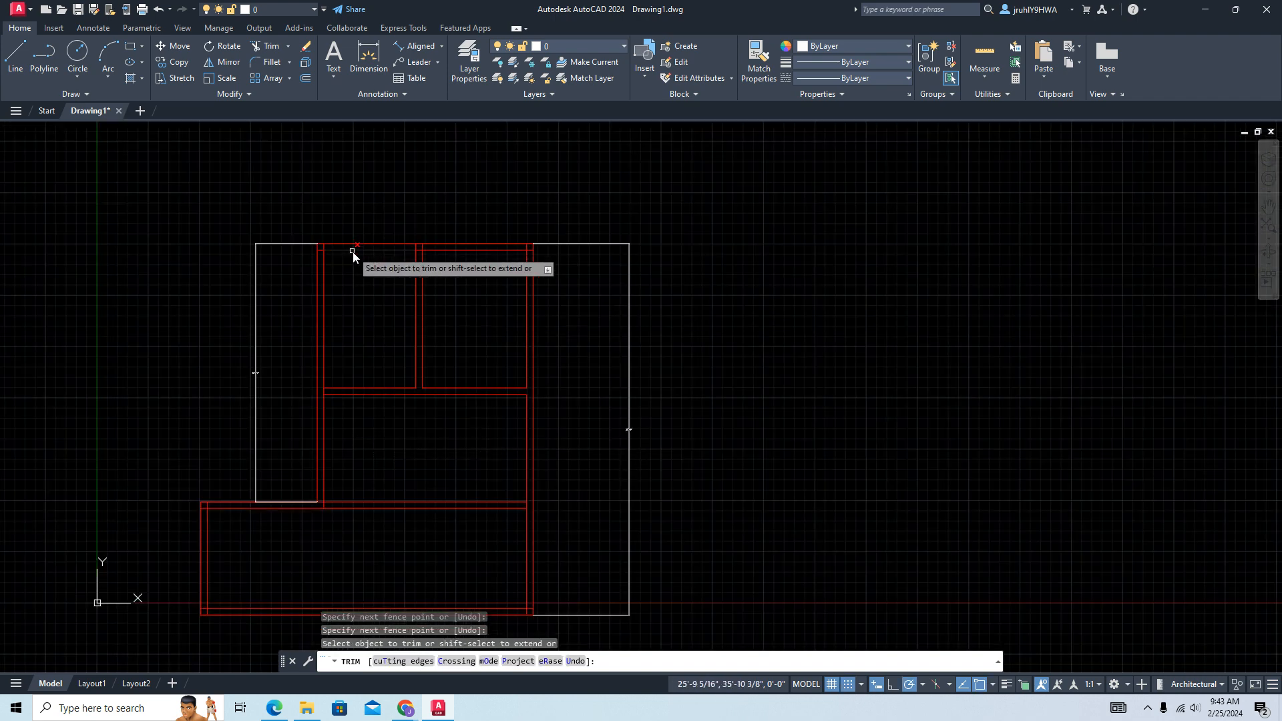
# - Trim the inner wall lines that overrun at the upper rooms' top-left corner
pyautogui.scroll(4, 320, 270)
pyautogui.click(255, 215)
pyautogui.click(278, 215)
pyautogui.press('Return')
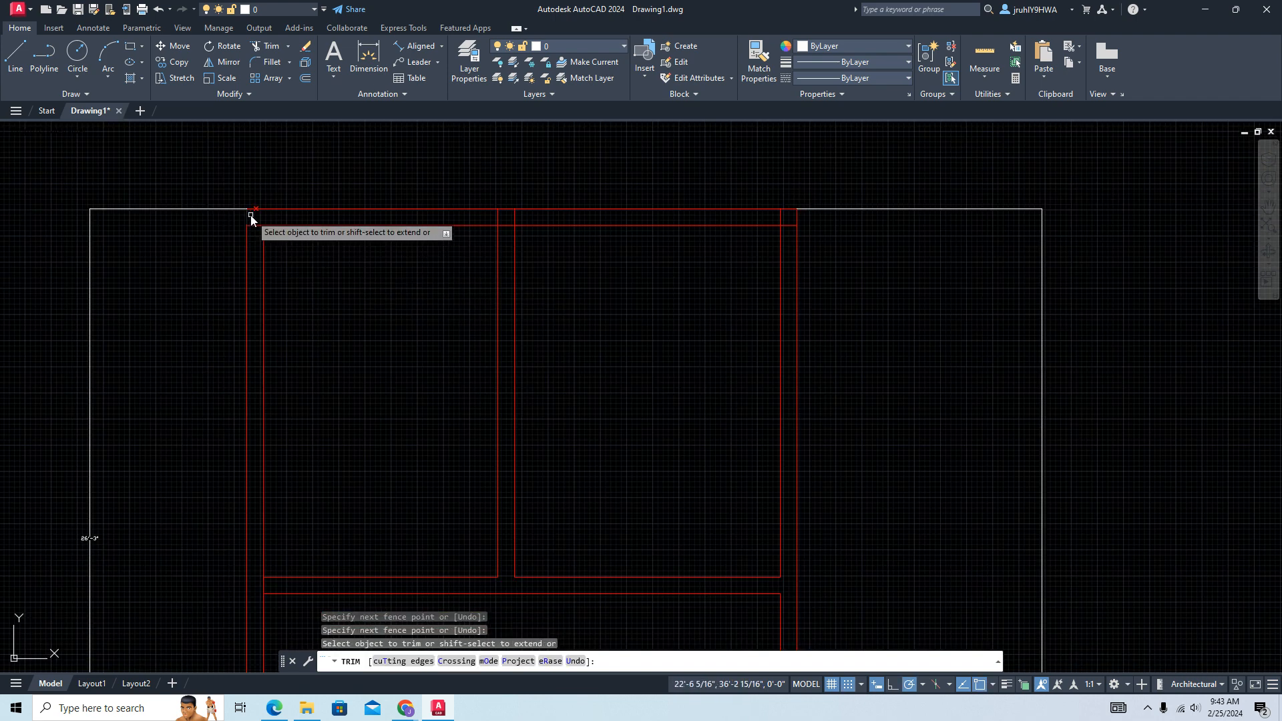
pyautogui.click(257, 217)
pyautogui.click(259, 239)
# - Trim the overlapping segments where the vertical partition meets the top wall and at the top-right corner
pyautogui.click(481, 217)
pyautogui.click(538, 216)
pyautogui.click(504, 223)
pyautogui.click(510, 251)
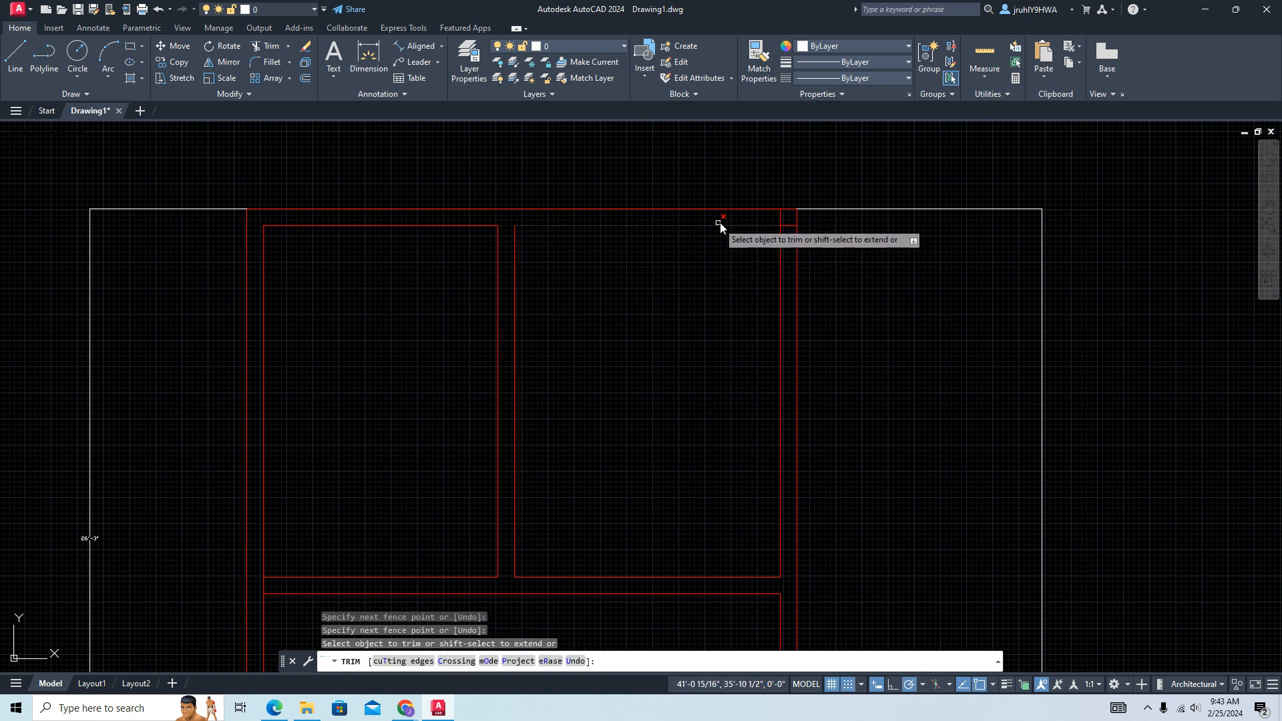
pyautogui.click(766, 216)
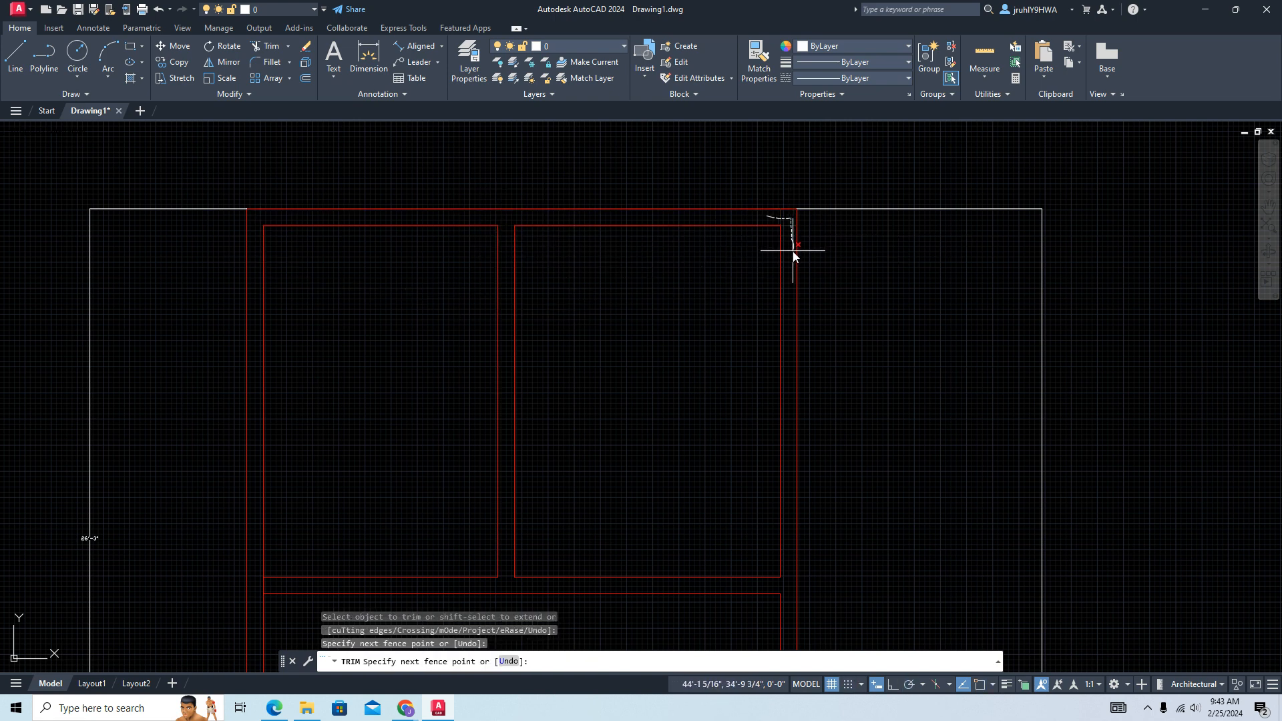
pyautogui.moveTo(792, 251); pyautogui.dragTo(792, 254)
pyautogui.scroll(-1, 716, 407)
# - Trim the upper left wall's stub inside the lower section's top wall and the overruns at that section's top-left corner
pyautogui.moveTo(682, 622); pyautogui.dragTo(496, 370, button='middle')
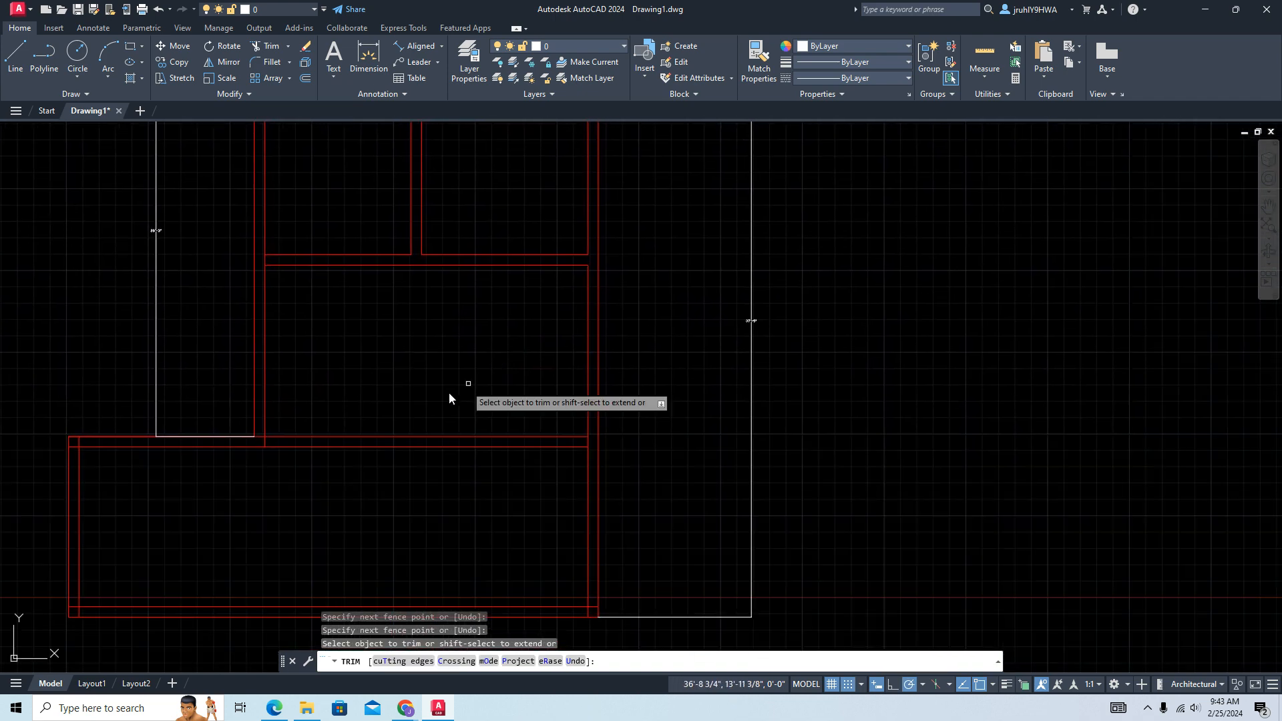
pyautogui.click(249, 442)
pyautogui.click(298, 441)
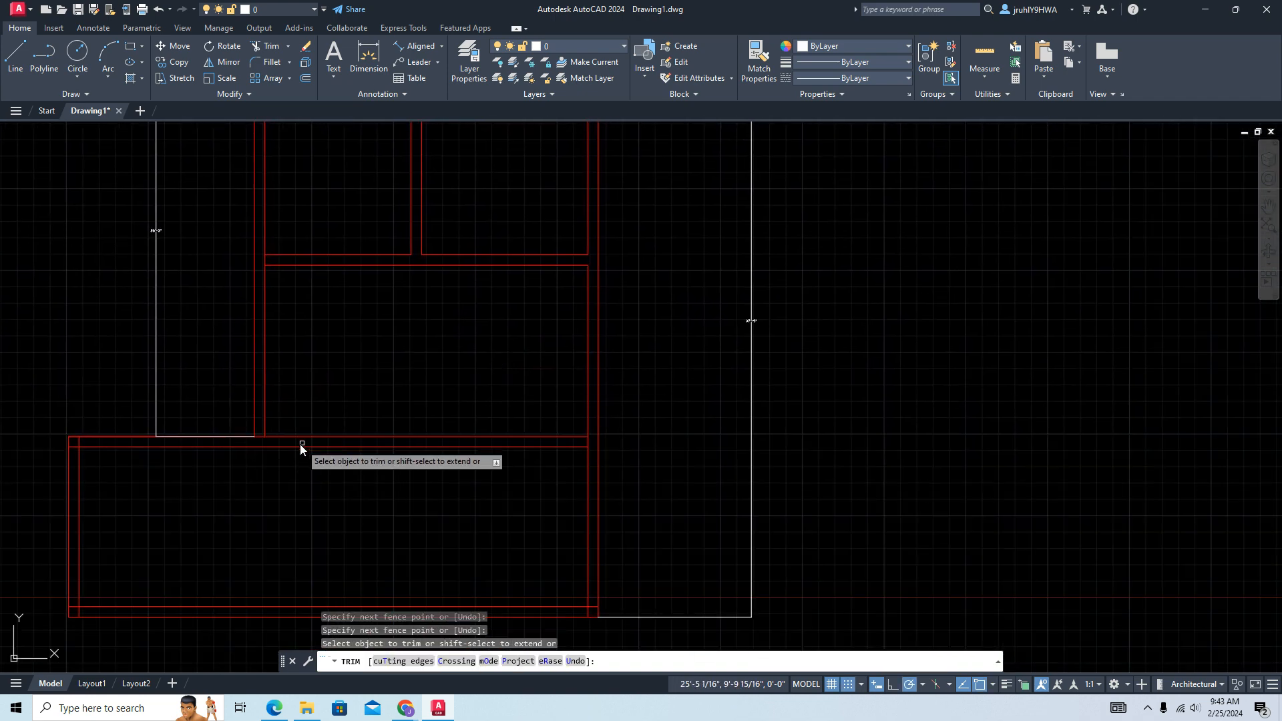
pyautogui.click(74, 443)
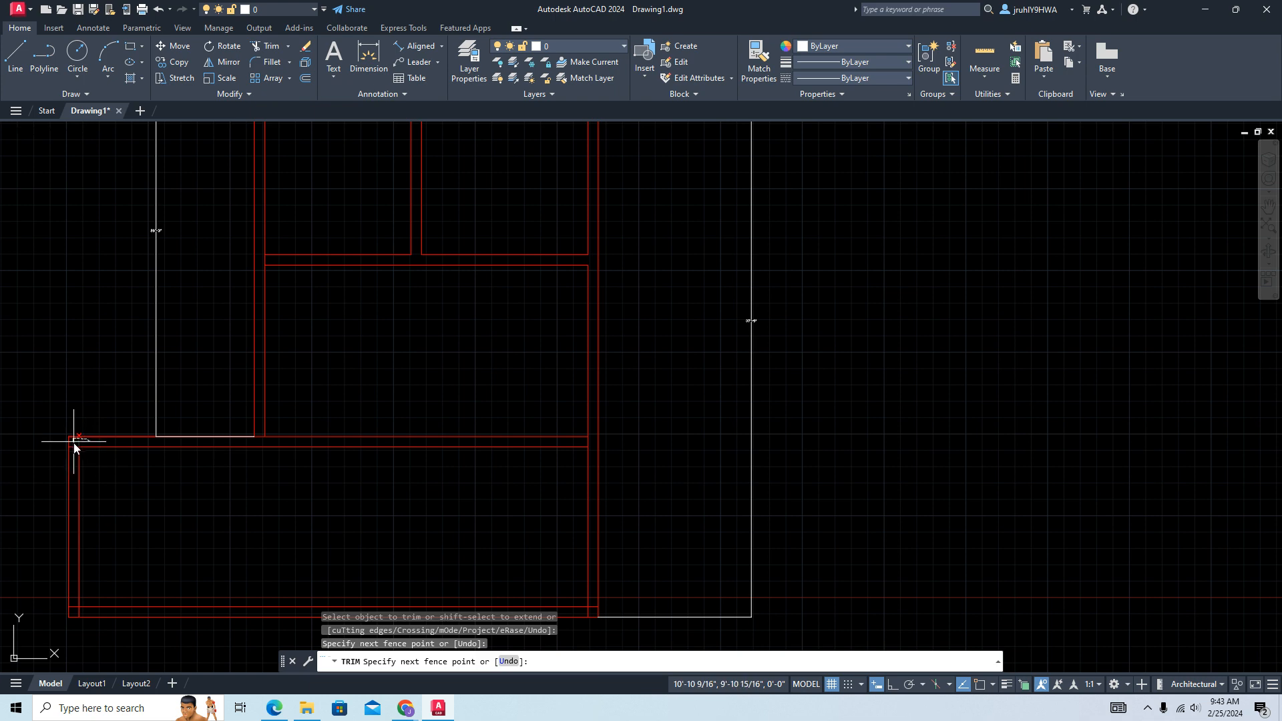
pyautogui.click(74, 476)
pyautogui.press('Return')
# - Try to trim the overlapping inner wall lines at the lower section's bottom-left corner
pyautogui.moveTo(140, 538); pyautogui.dragTo(154, 332, button='middle')
pyautogui.scroll(-4, 153, 344)
pyautogui.scroll(6, 150, 347)
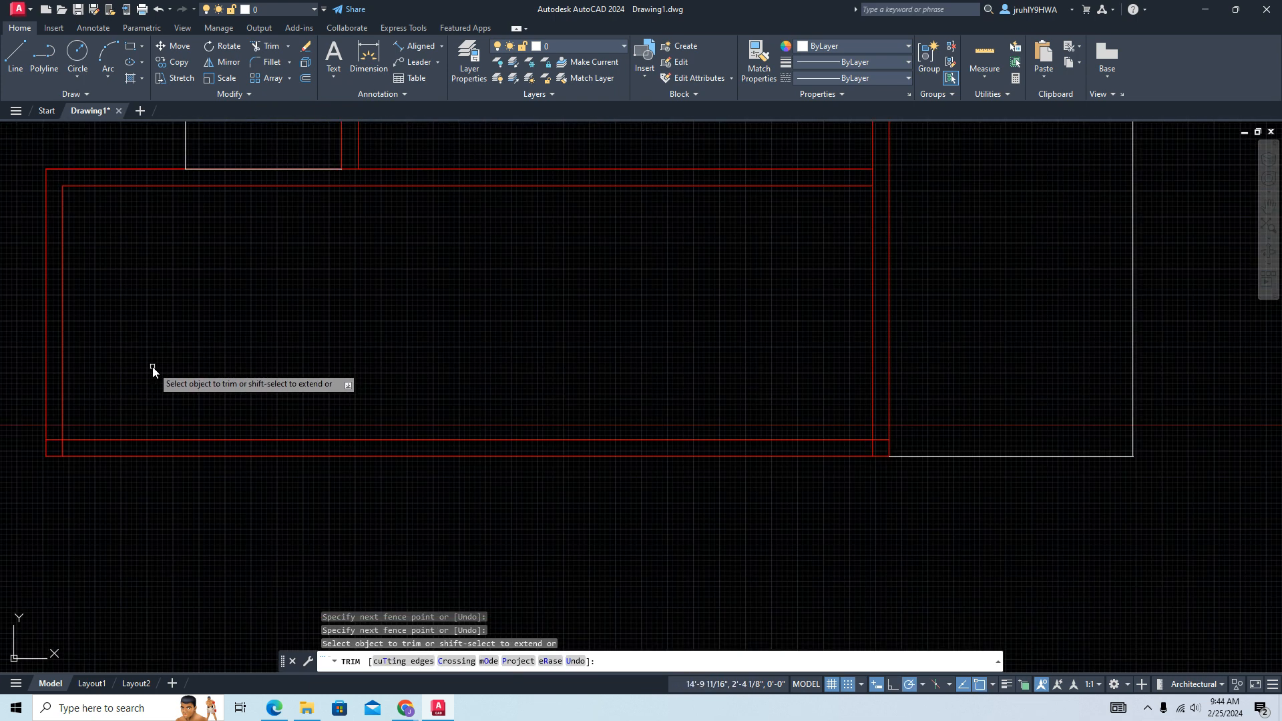
pyautogui.click(56, 432)
pyautogui.moveTo(73, 471); pyautogui.dragTo(79, 484)
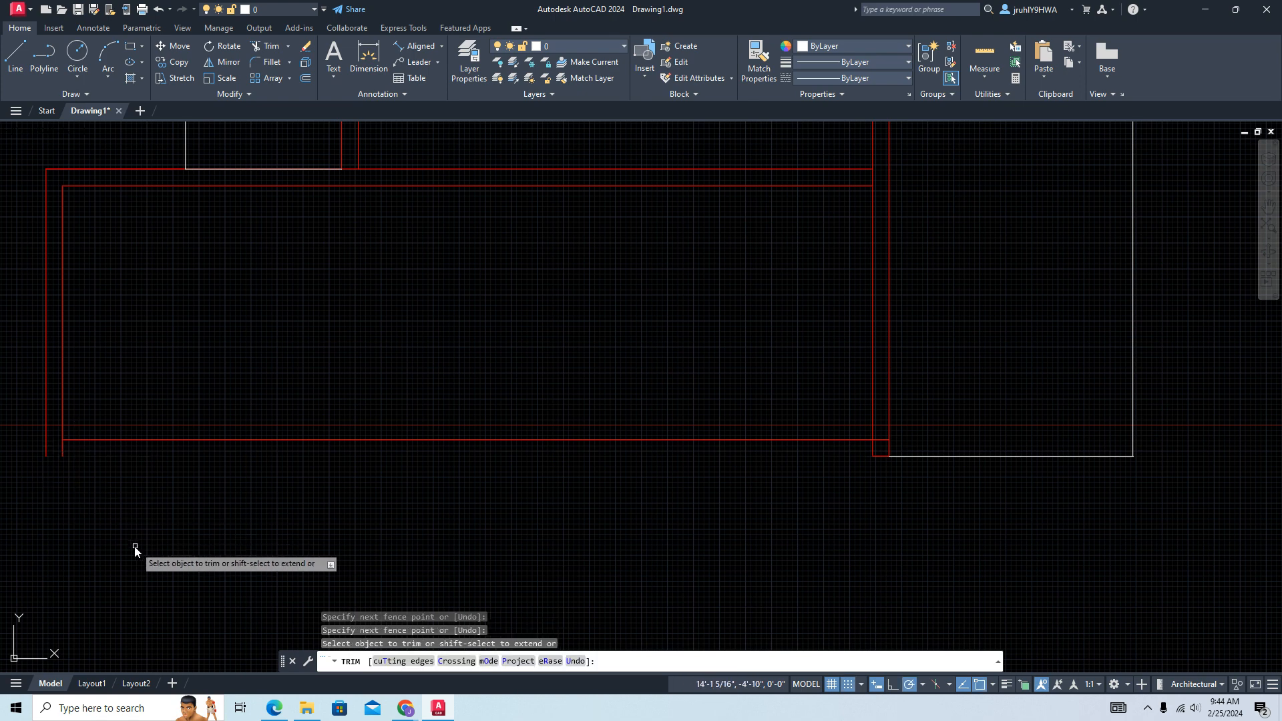
pyautogui.hotkey('ctrl', 'z')
# - Trim the inner wall line overruns at the lower section's bottom-left corner
pyautogui.scroll(1, 150, 461)
pyautogui.scroll(1, 158, 551)
pyautogui.moveTo(141, 527); pyautogui.dragTo(172, 120, button='middle')
pyautogui.moveTo(196, 288); pyautogui.dragTo(327, 281, button='middle')
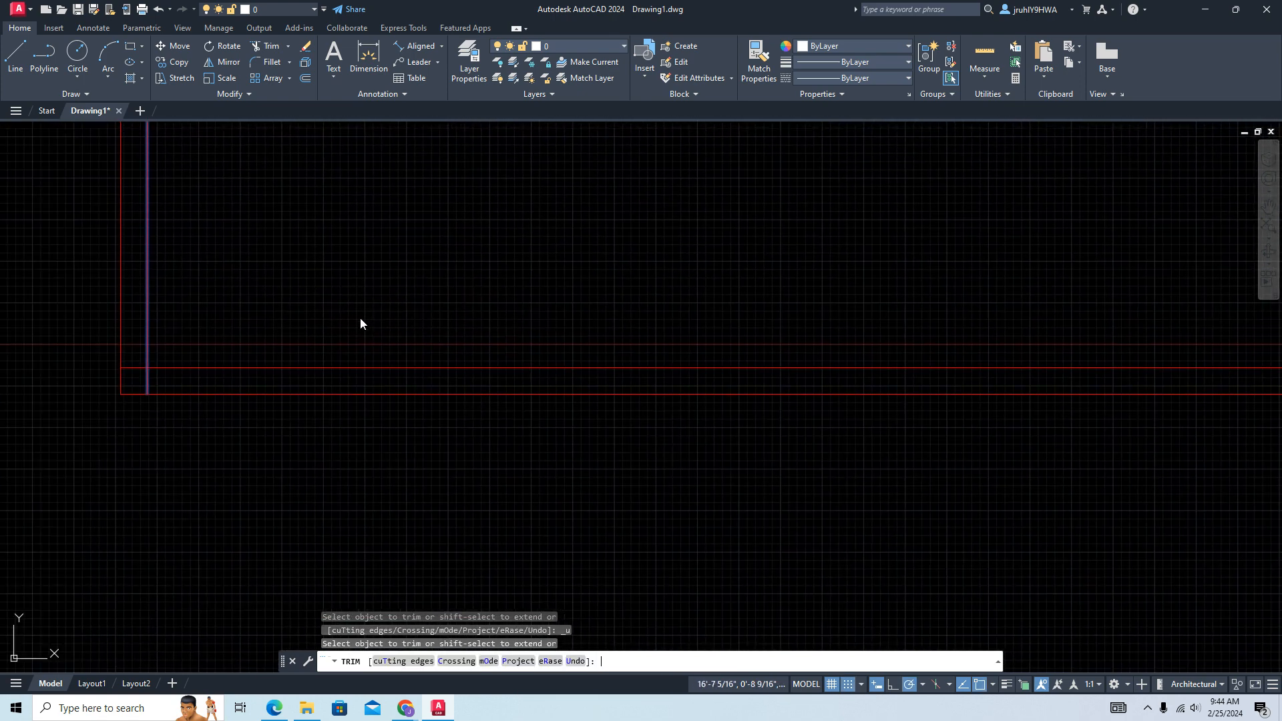
pyautogui.press('space')
pyautogui.press('space')
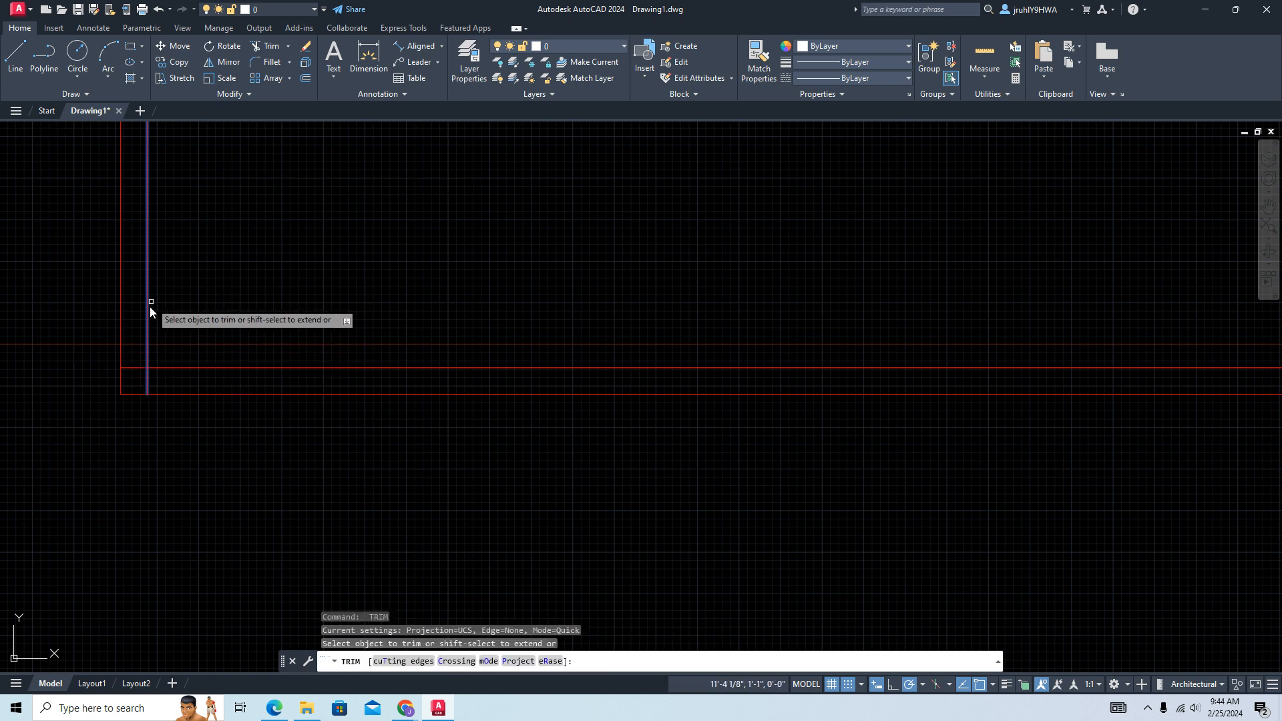
pyautogui.moveTo(129, 372); pyautogui.dragTo(167, 372)
# - Trim the inner wall line overruns at the lower section's bottom-right corner
pyautogui.moveTo(575, 357); pyautogui.dragTo(66, 387, button='middle')
pyautogui.moveTo(534, 483); pyautogui.dragTo(270, 440, button='middle')
pyautogui.moveTo(637, 364)
pyautogui.mouseDown()
pyautogui.moveTo(668, 355)
pyautogui.moveTo(673, 374)
pyautogui.mouseUp()
pyautogui.scroll(-1, 667, 377)
pyautogui.scroll(-3, 624, 354)
pyautogui.scroll(2, 567, 323)
pyautogui.moveTo(567, 323); pyautogui.dragTo(387, 443, button='middle')
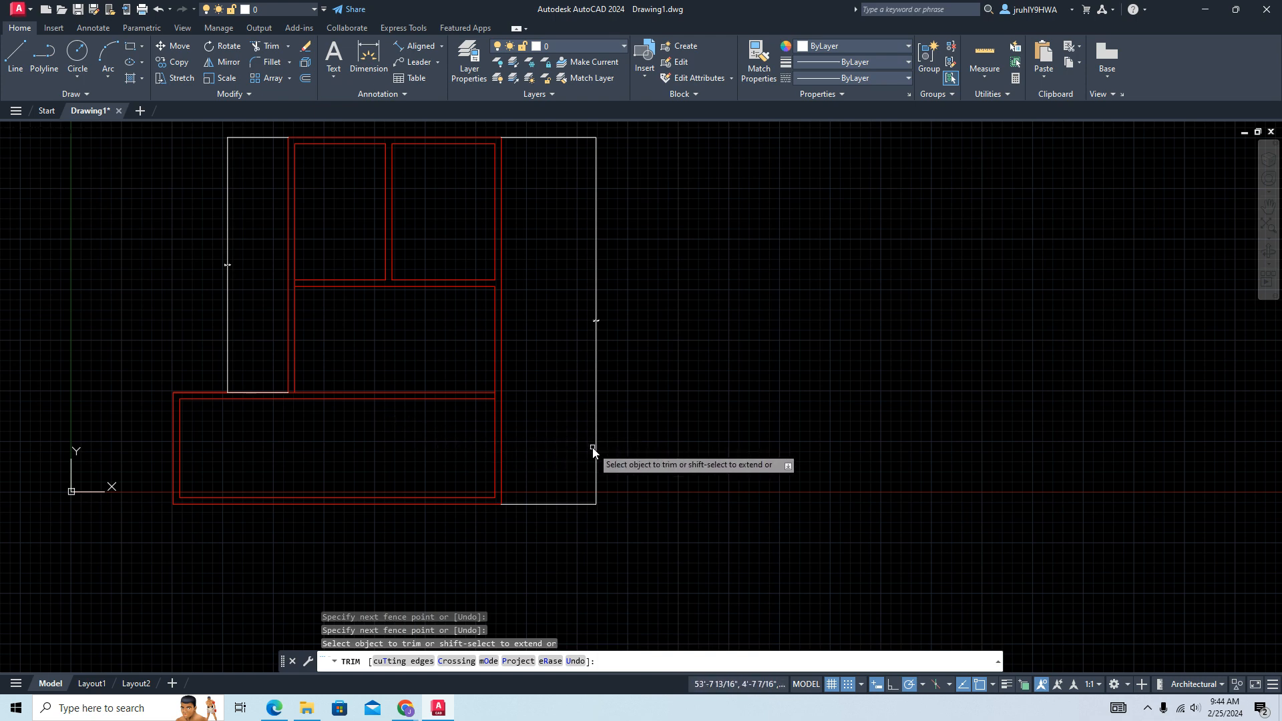
pyautogui.scroll(-2, 581, 435)
pyautogui.scroll(2, 542, 463)
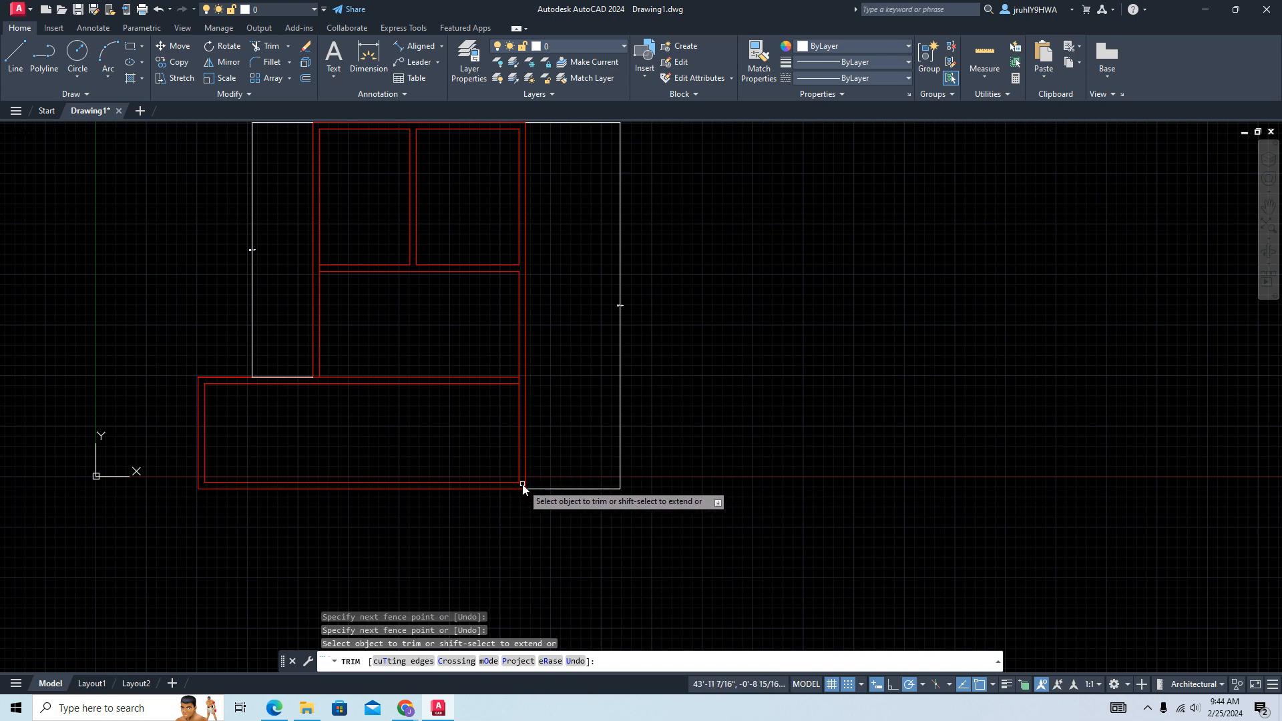
pyautogui.click(526, 481)
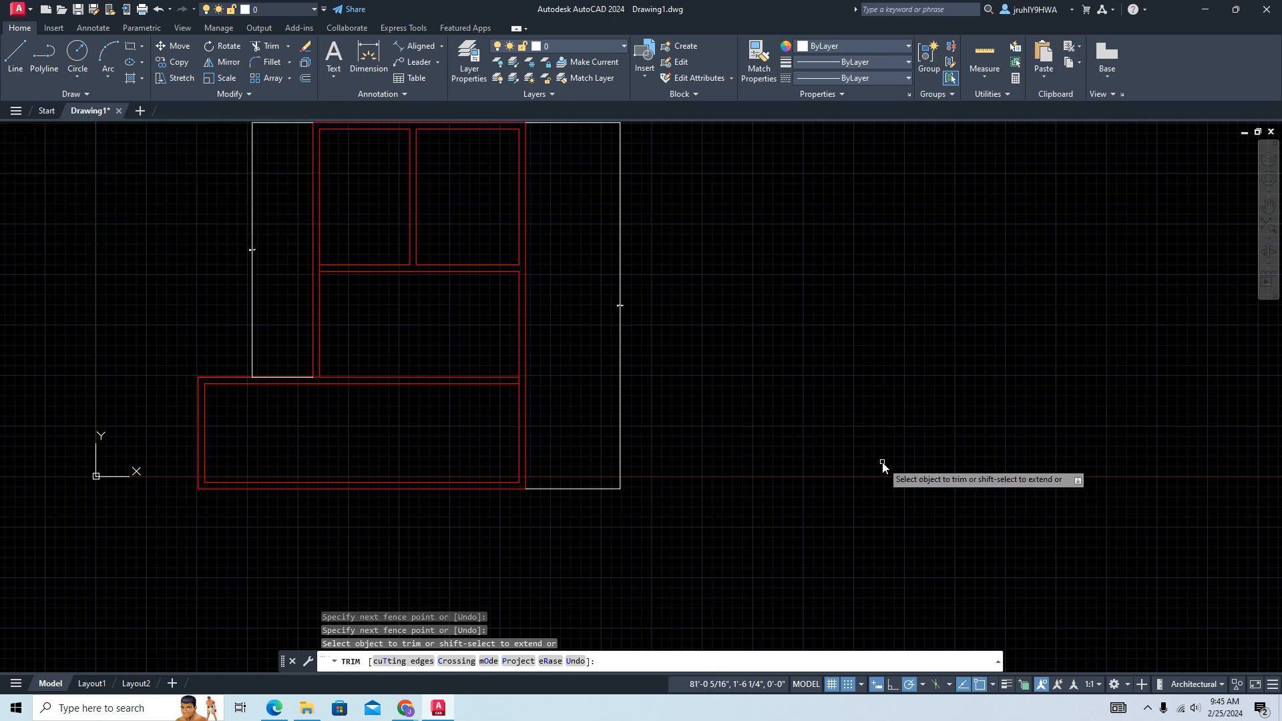
# - Offset the right wall's inner line 4' to the left inside the lower section
pyautogui.press('Escape')
pyautogui.write('offset')
pyautogui.press('Return')
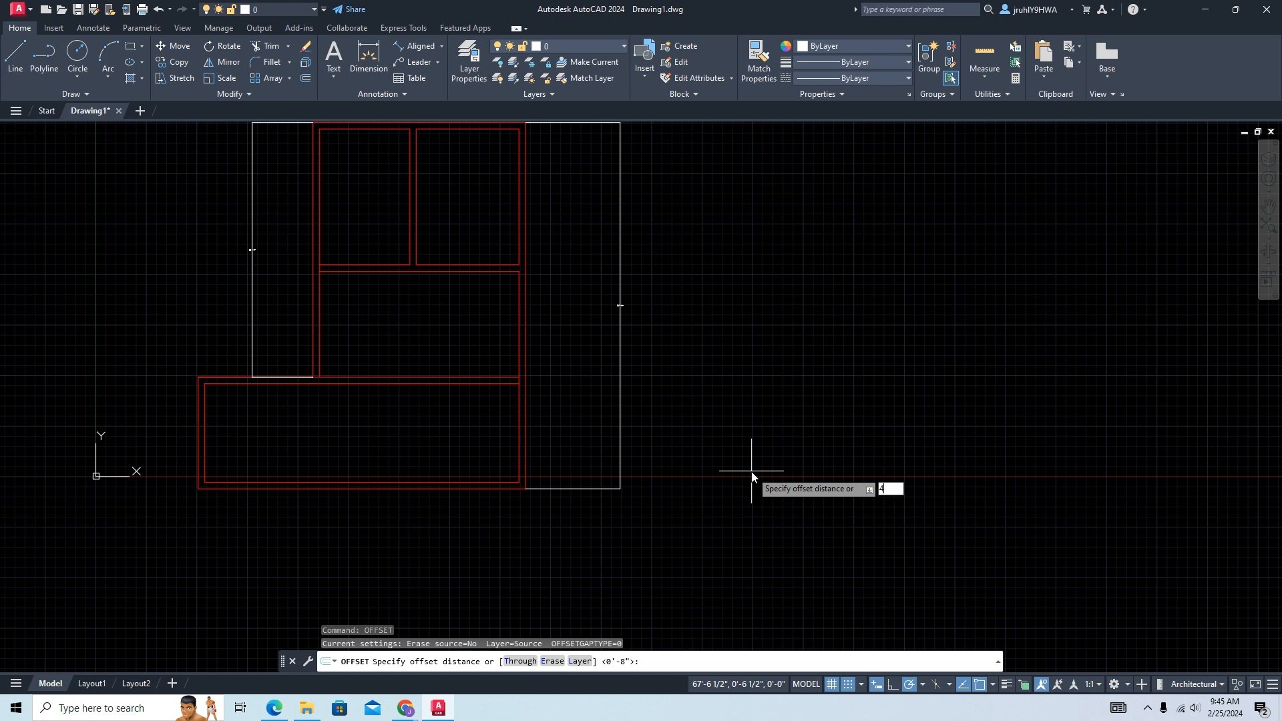
pyautogui.press('Return')
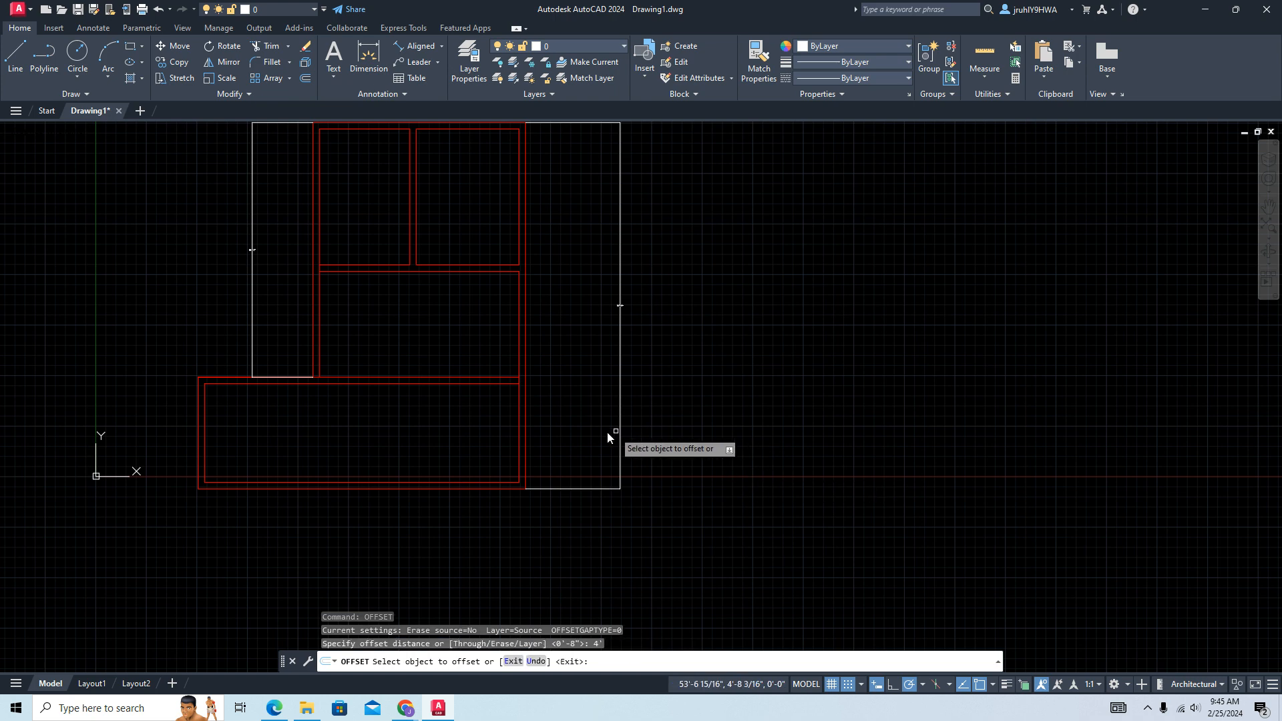
pyautogui.click(519, 460)
pyautogui.click(449, 460)
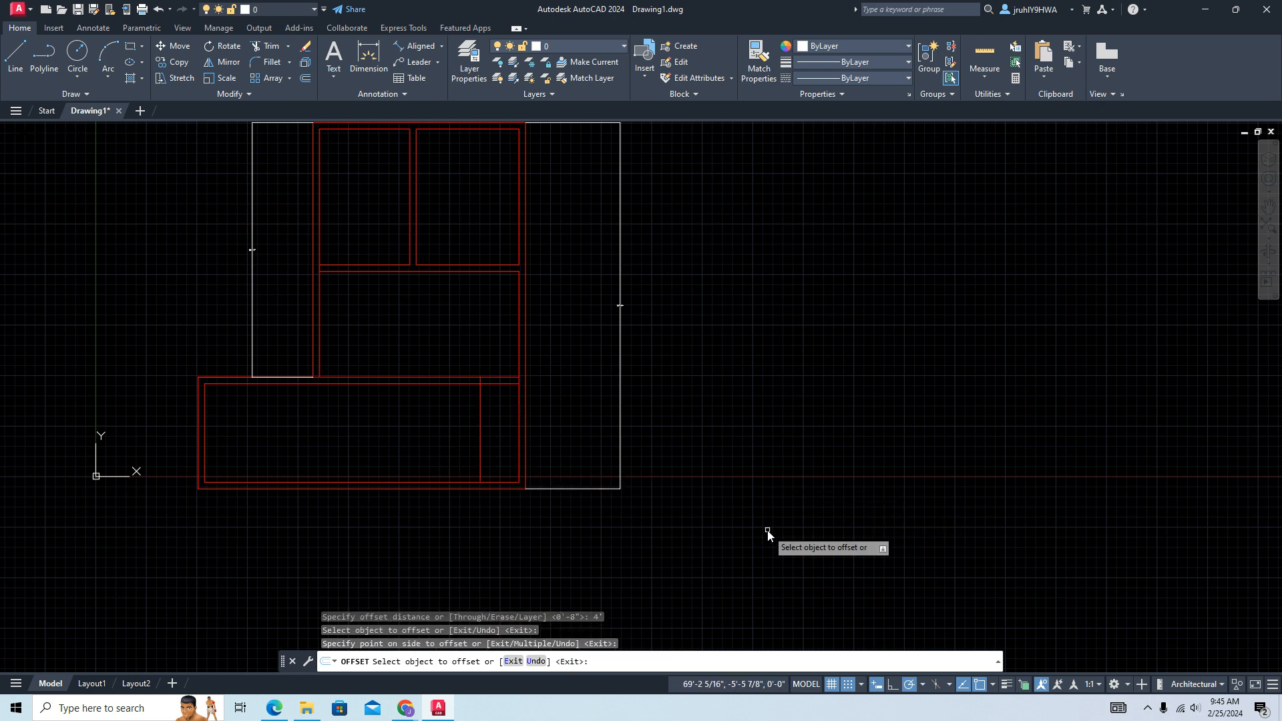
pyautogui.press('Escape')
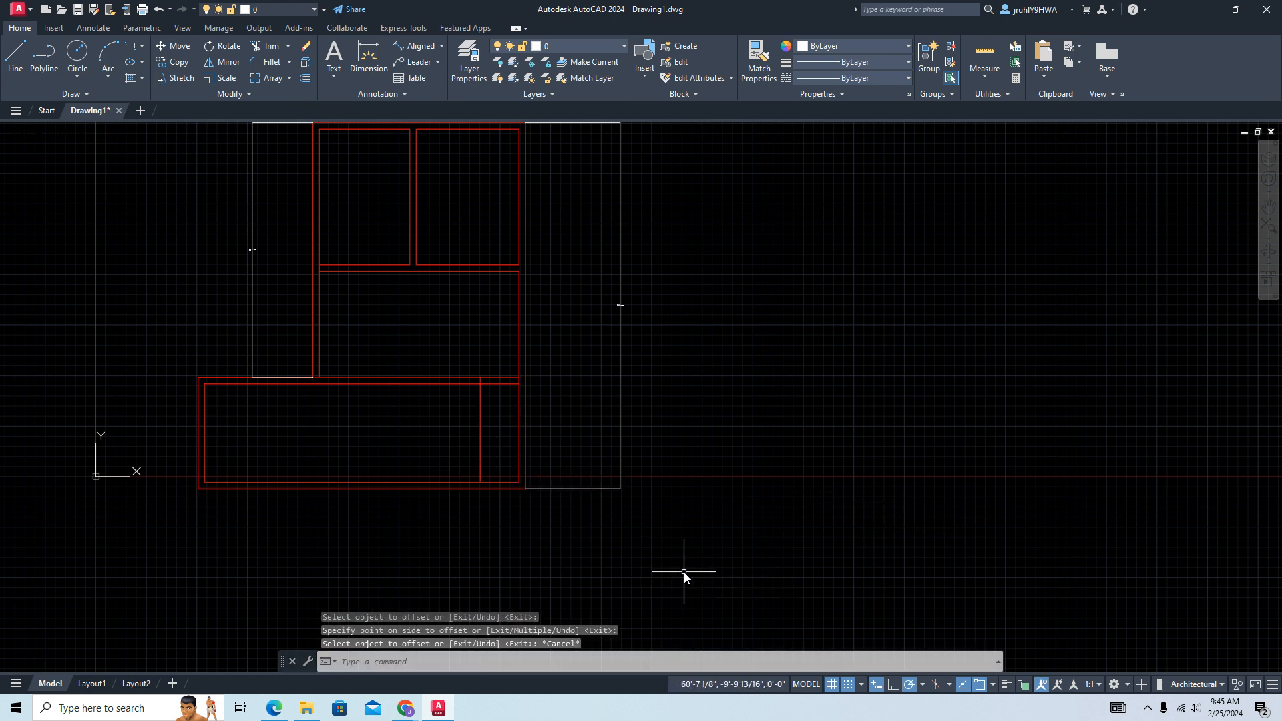
# - Extend the new offset line and the right wall's inner line down to the bottom wall's outer line
pyautogui.write('extend')
pyautogui.press('Return')
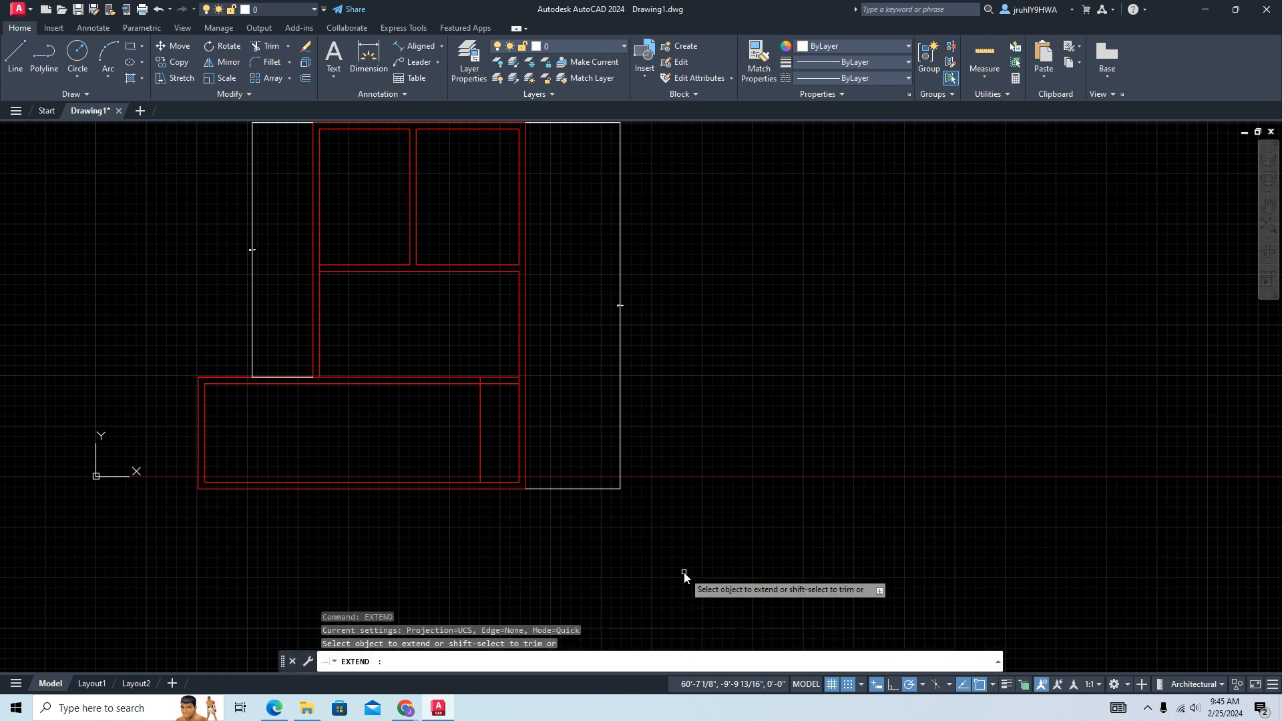
pyautogui.click(482, 449)
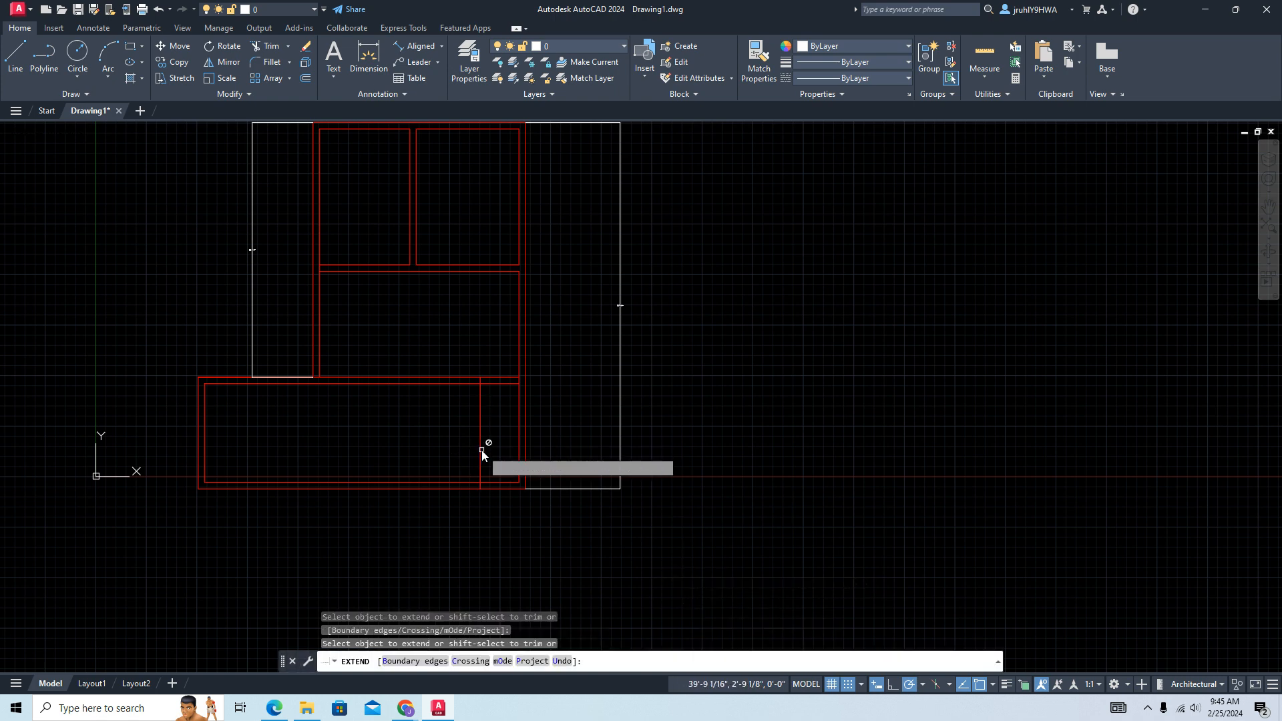
pyautogui.click(519, 447)
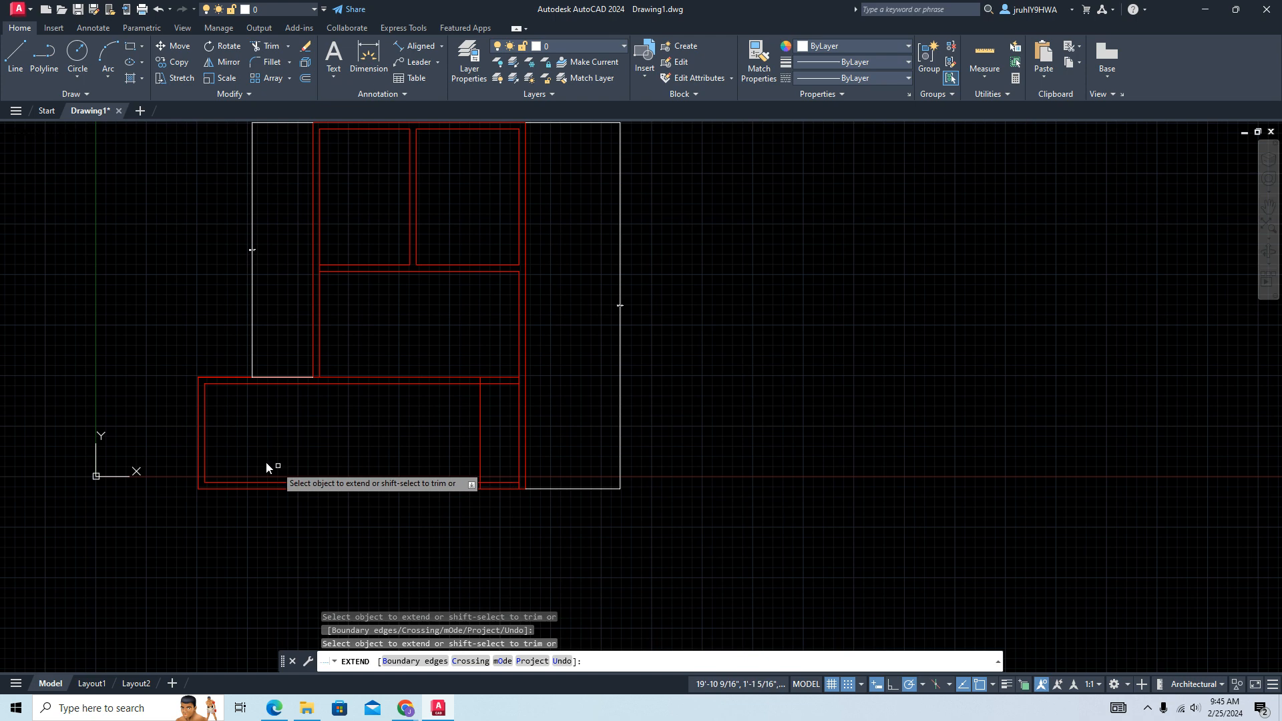
# - Trim the bottom wall's inner line between the two extended lines and the offset line's portion across the lower room
pyautogui.click(259, 47)
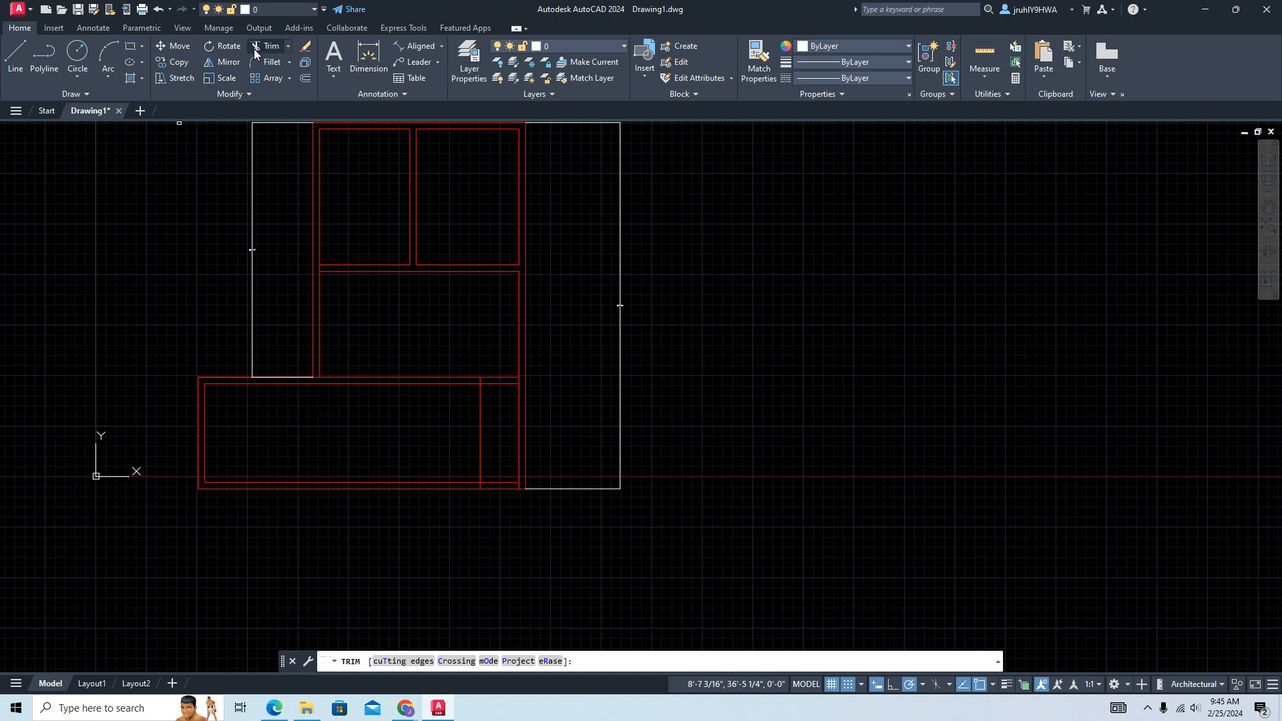
pyautogui.click(495, 482)
pyautogui.click(481, 455)
pyautogui.scroll(4, 479, 439)
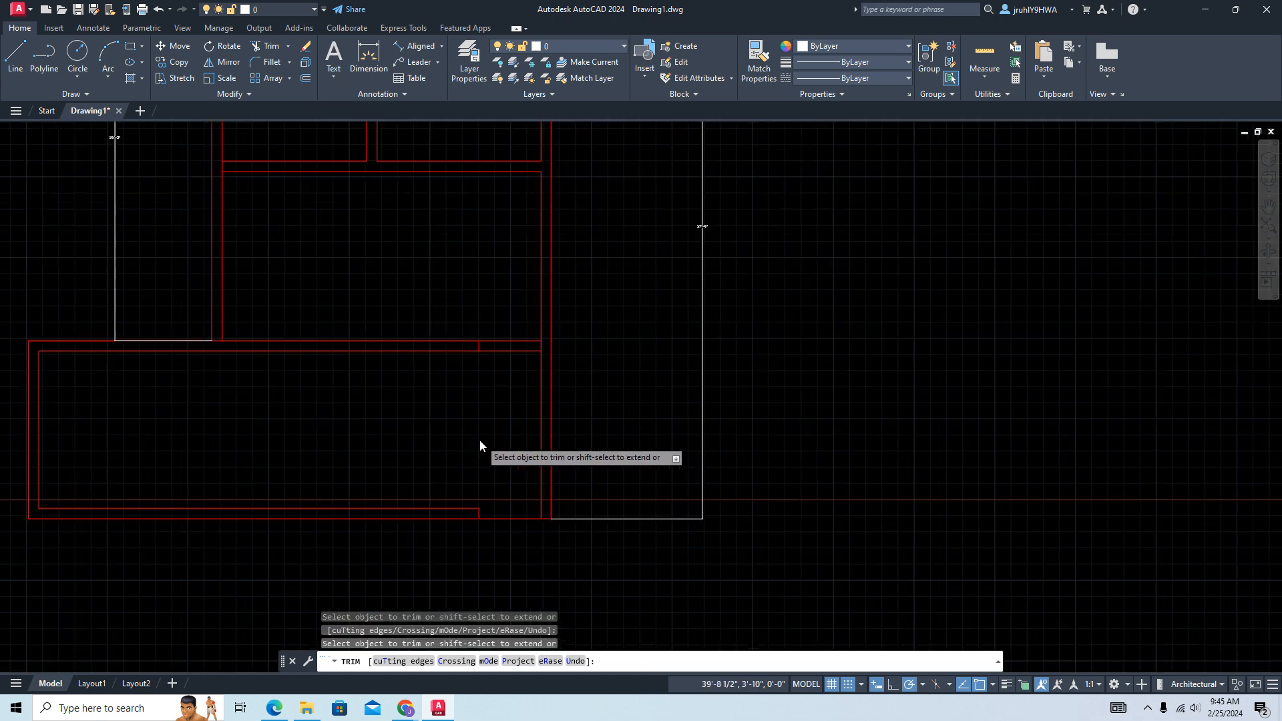
pyautogui.scroll(-4, 652, 581)
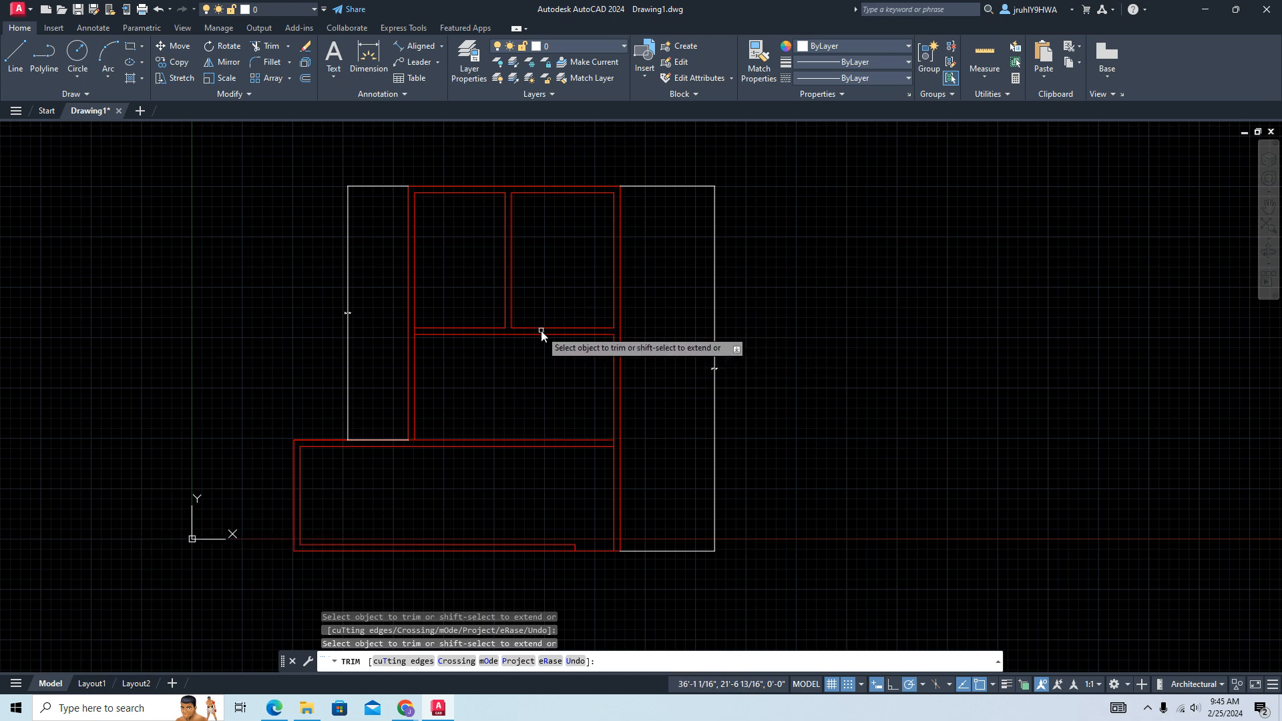
pyautogui.press('Escape')
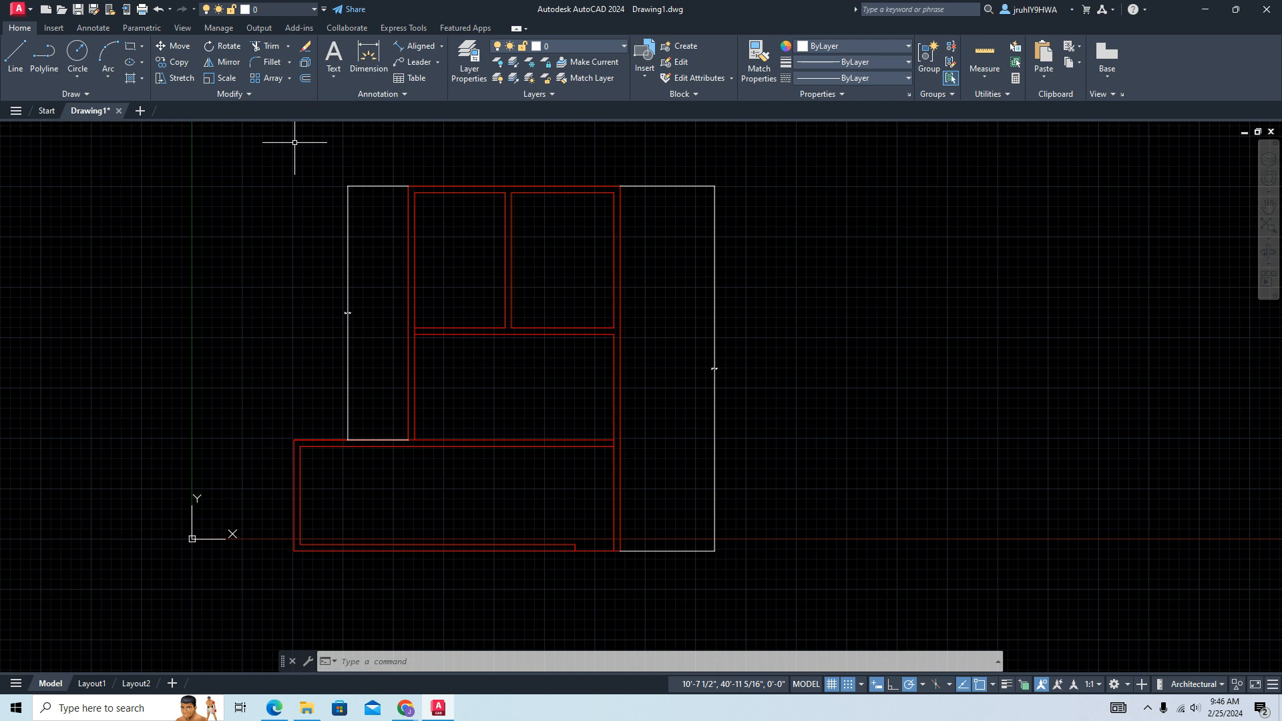
# - Offset the vertical partition's two lines 4' outward, one into each upper room
pyautogui.write('off')
pyautogui.press('Return')
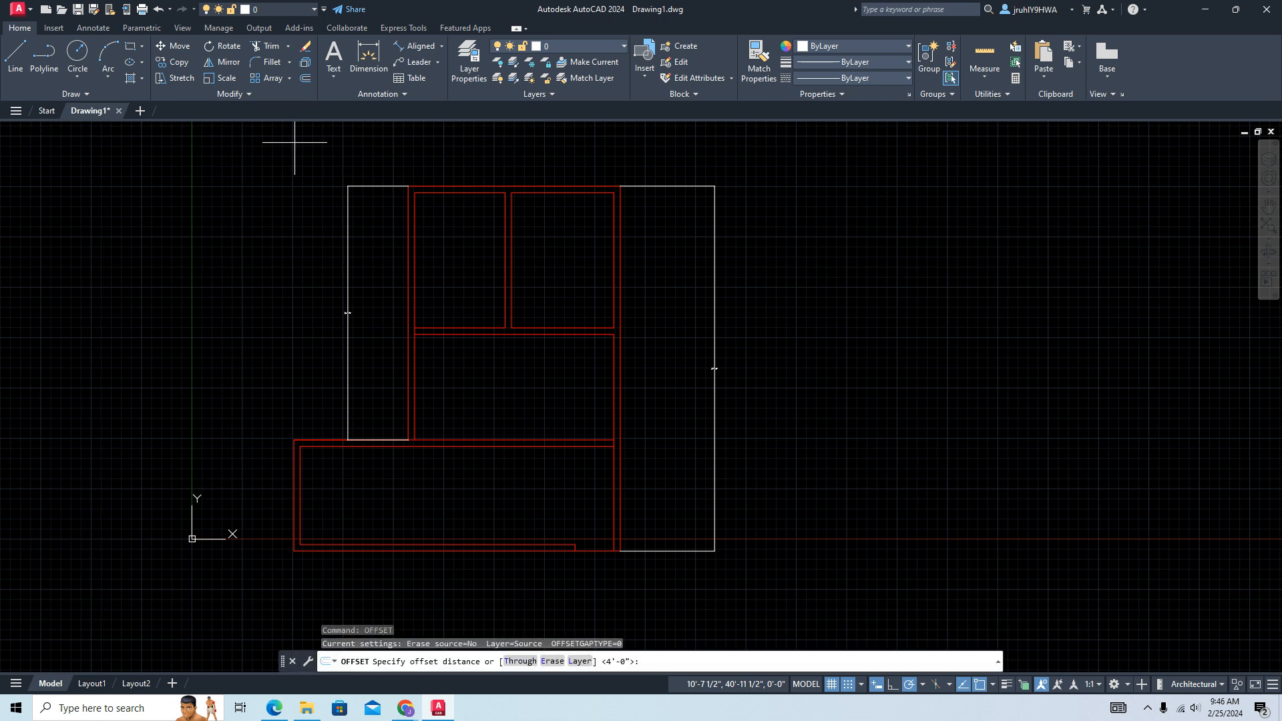
pyautogui.press('Return')
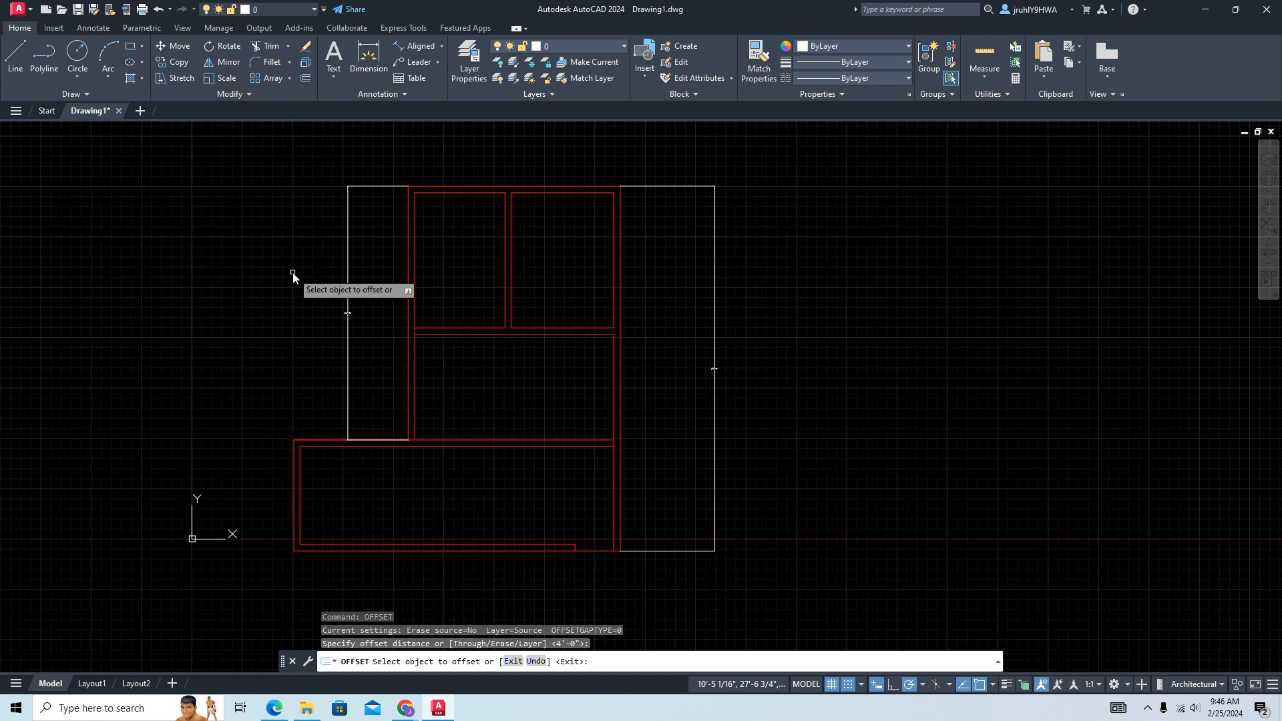
pyautogui.click(512, 302)
pyautogui.click(538, 299)
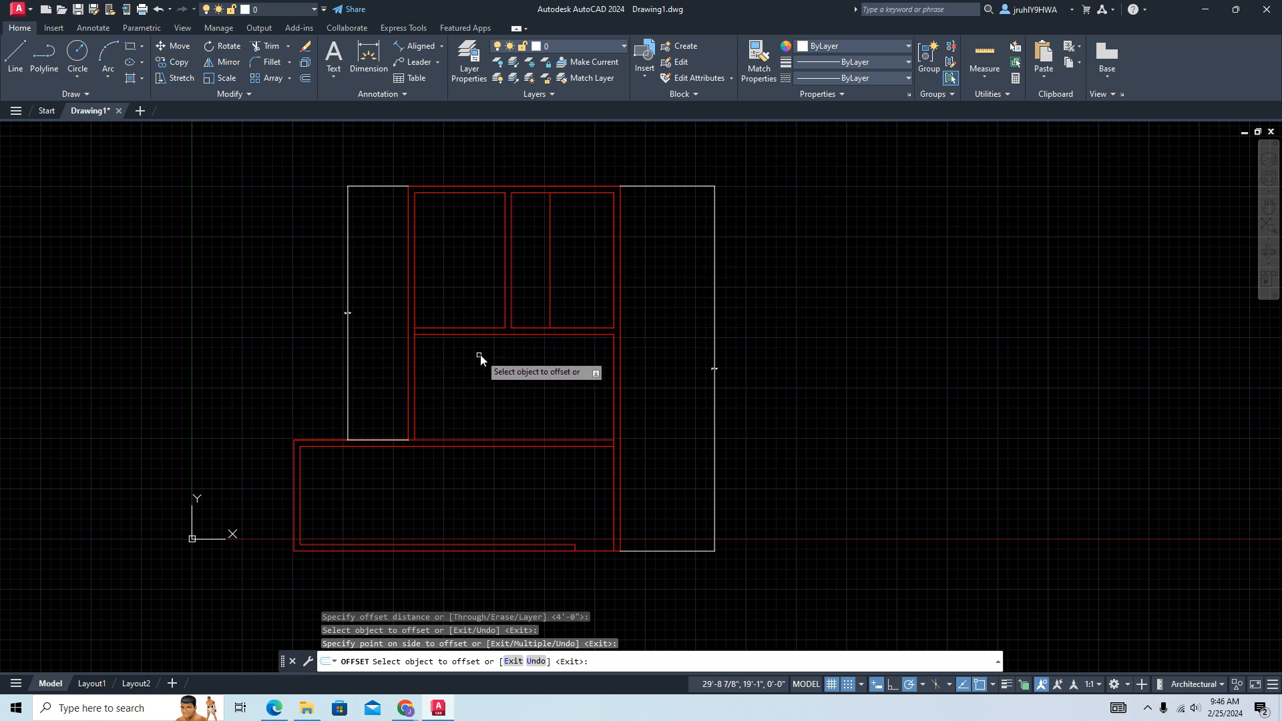
pyautogui.click(503, 299)
pyautogui.click(483, 295)
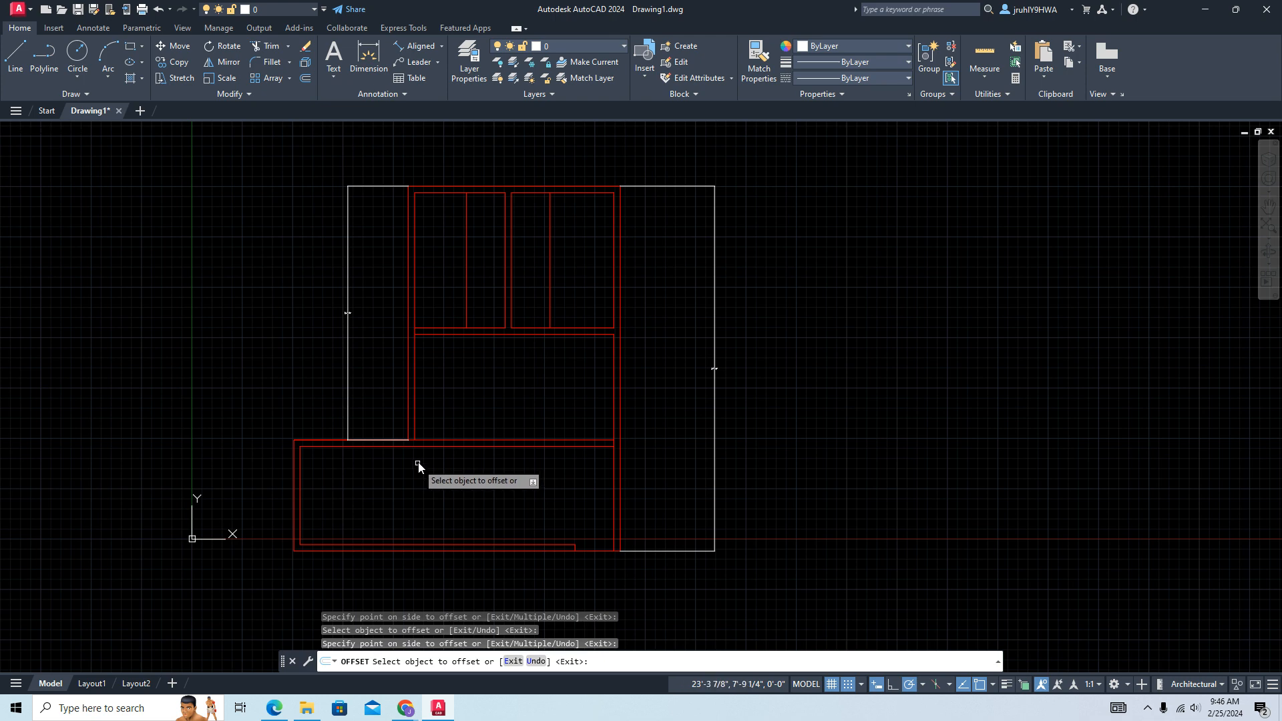
# - Offset the upper block's left wall outer line 4' to the left
pyautogui.click(408, 425)
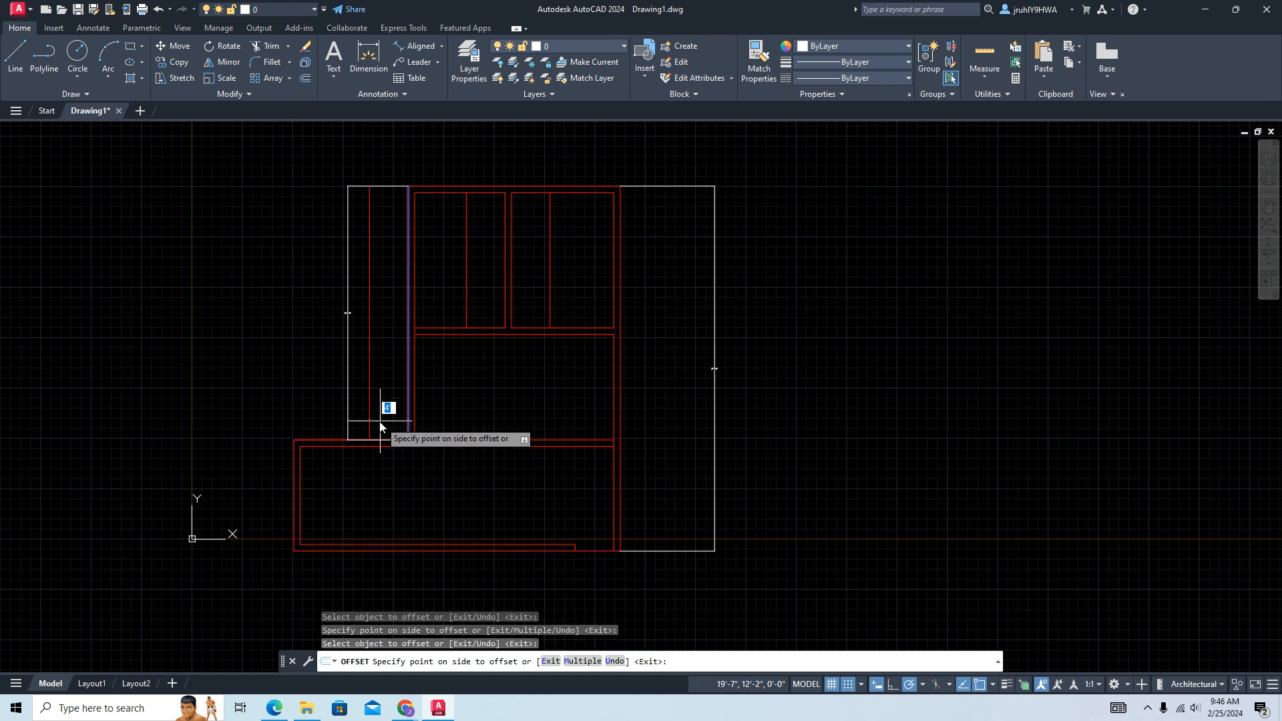
pyautogui.click(386, 411)
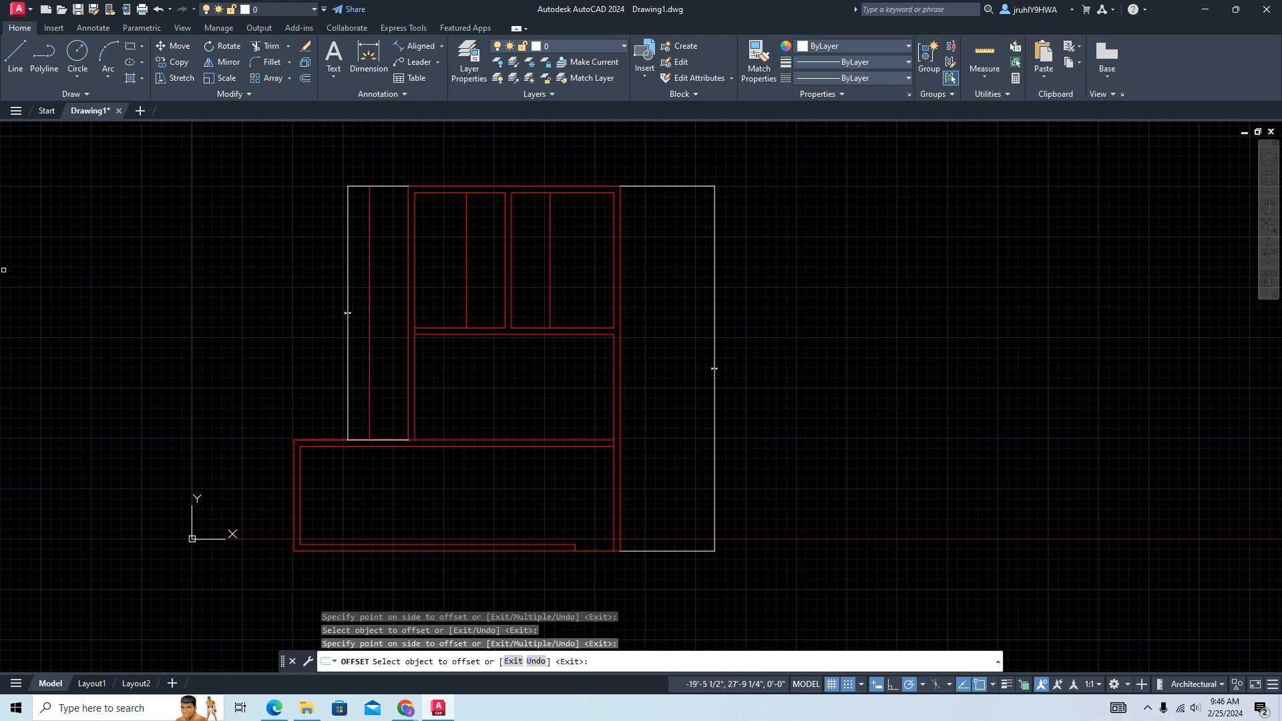
pyautogui.press('Escape')
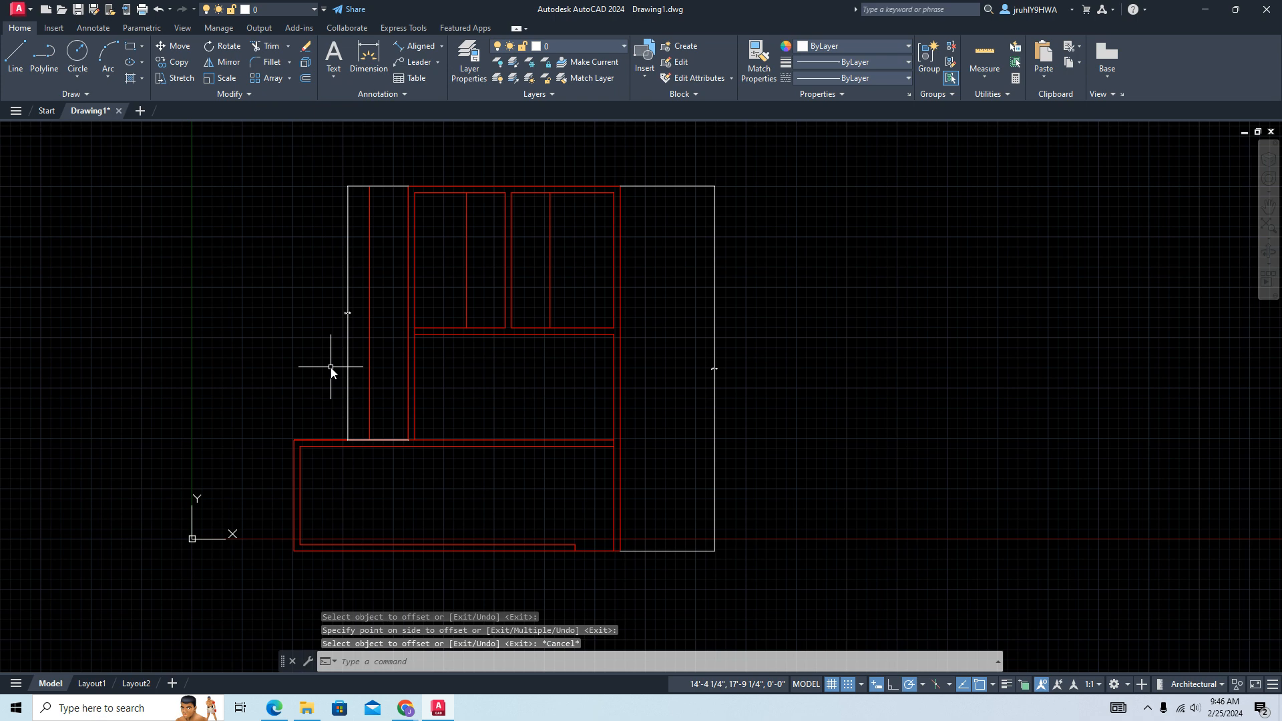
pyautogui.press('Escape')
# - Extend the left wall's outer line and the three new offset lines down across the thickness of the horizontal walls below them
pyautogui.write('exten')
pyautogui.press('Return')
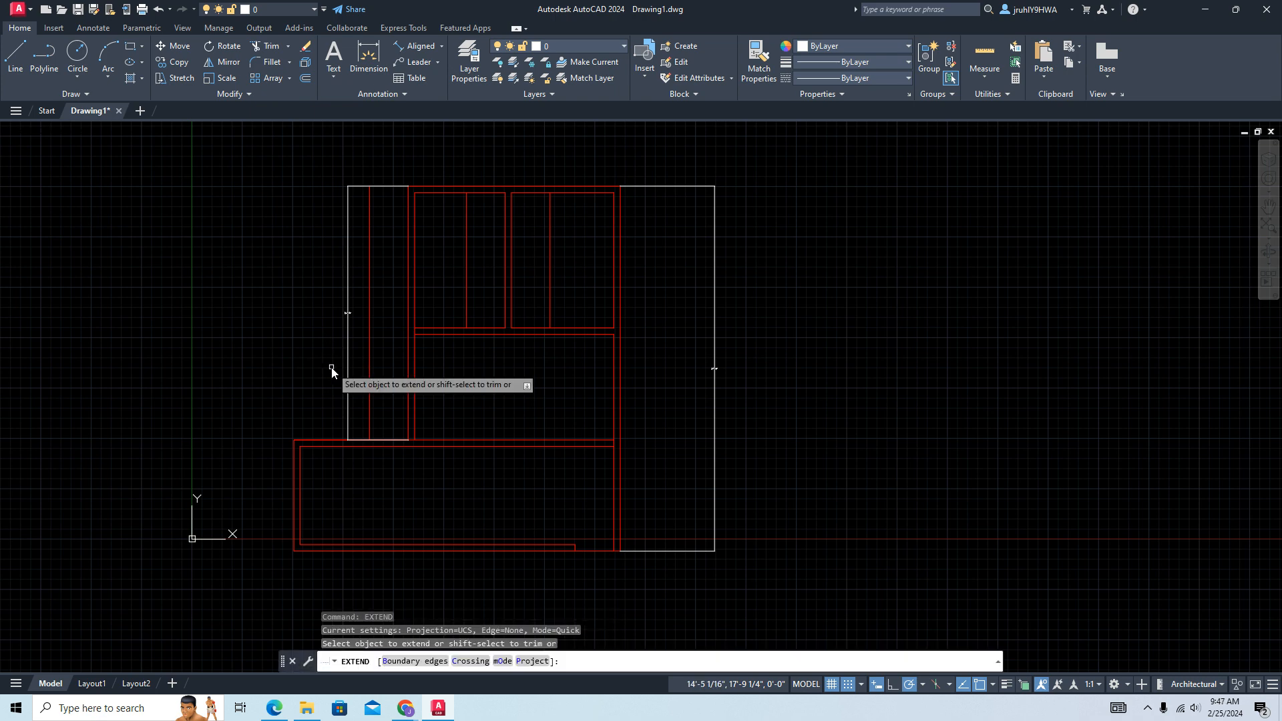
pyautogui.click(411, 425)
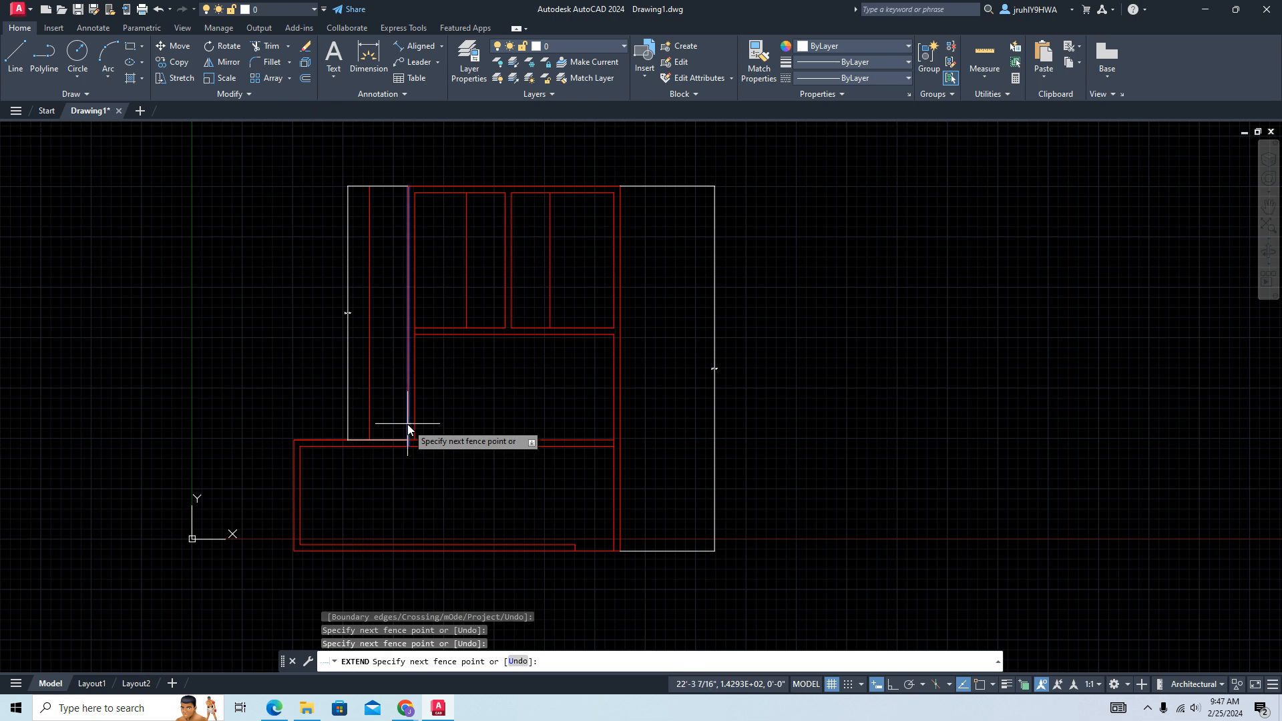
pyautogui.press('Return')
pyautogui.click(370, 410)
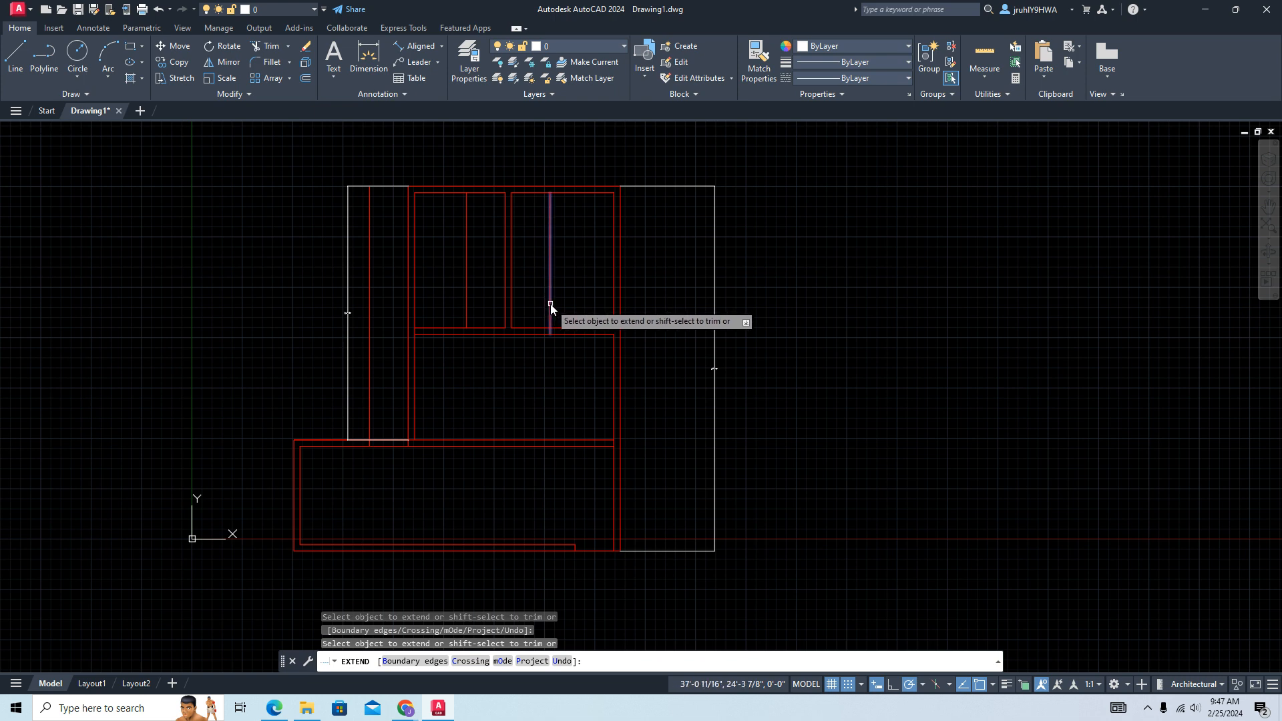
pyautogui.click(465, 307)
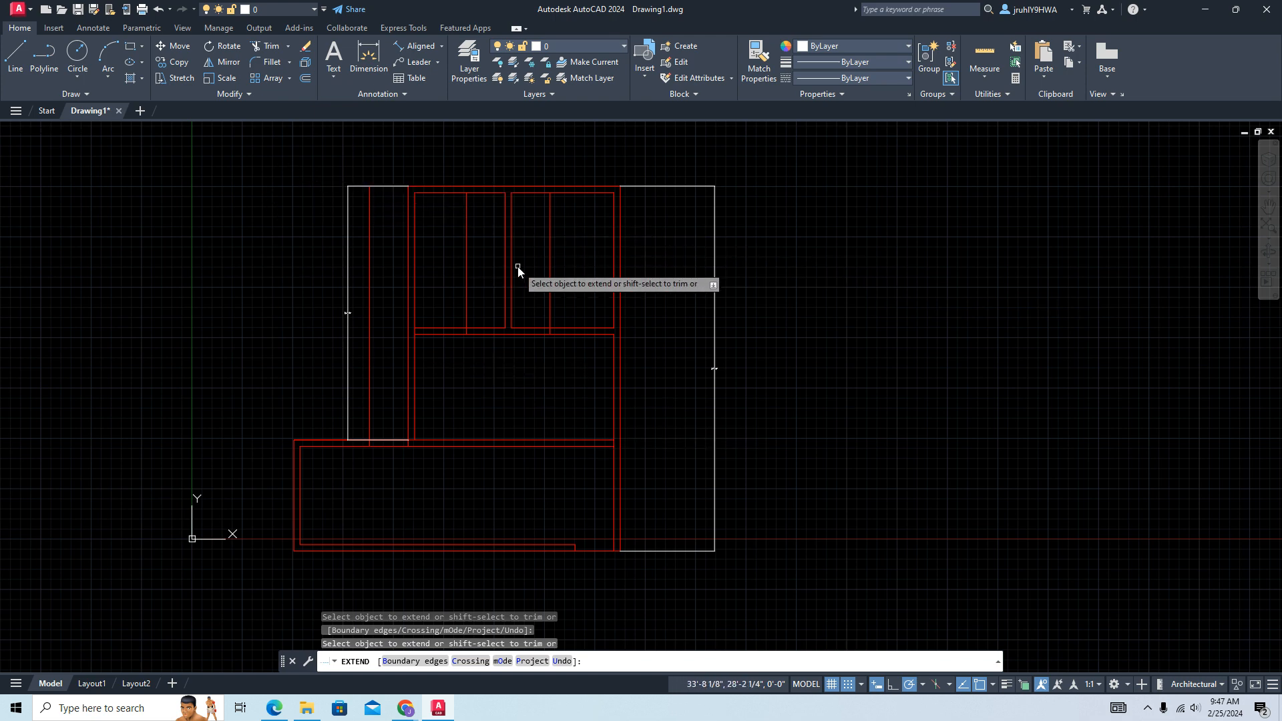
pyautogui.press('Escape')
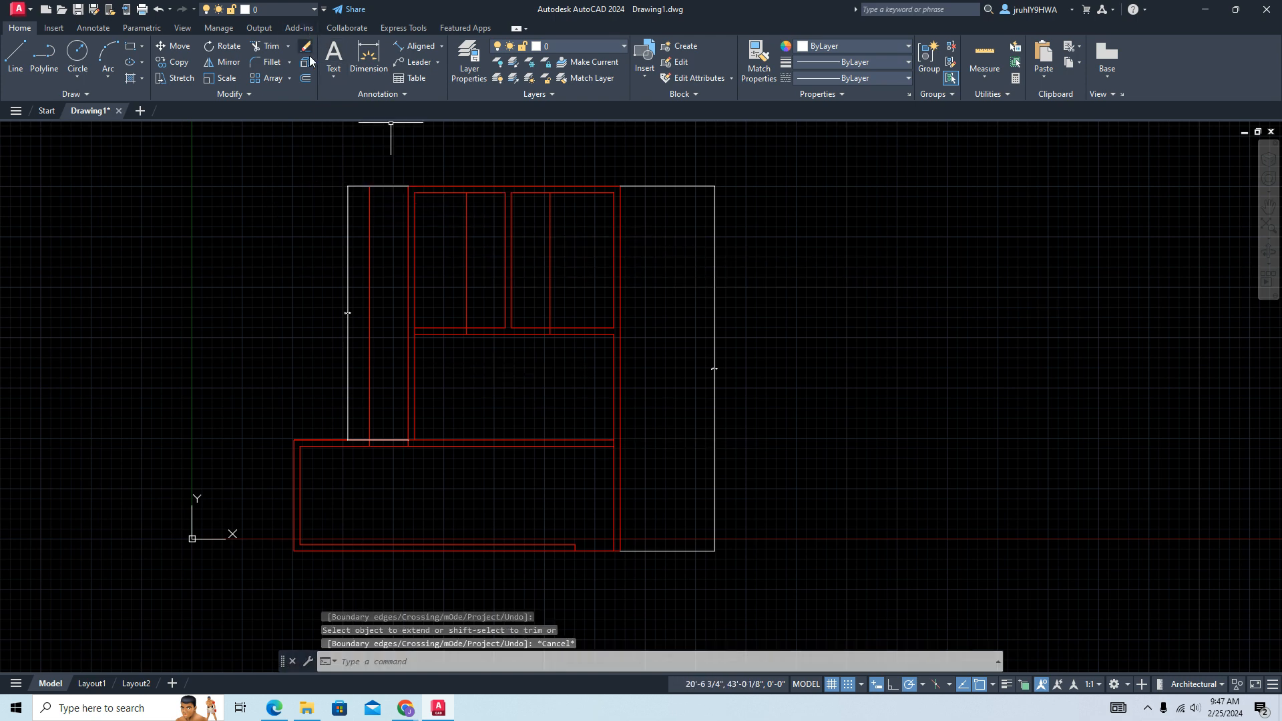
# - Trim the leftmost offset line above the lower room's top wall and that wall's outer line across the opening, and remove the left dimension
pyautogui.click(258, 48)
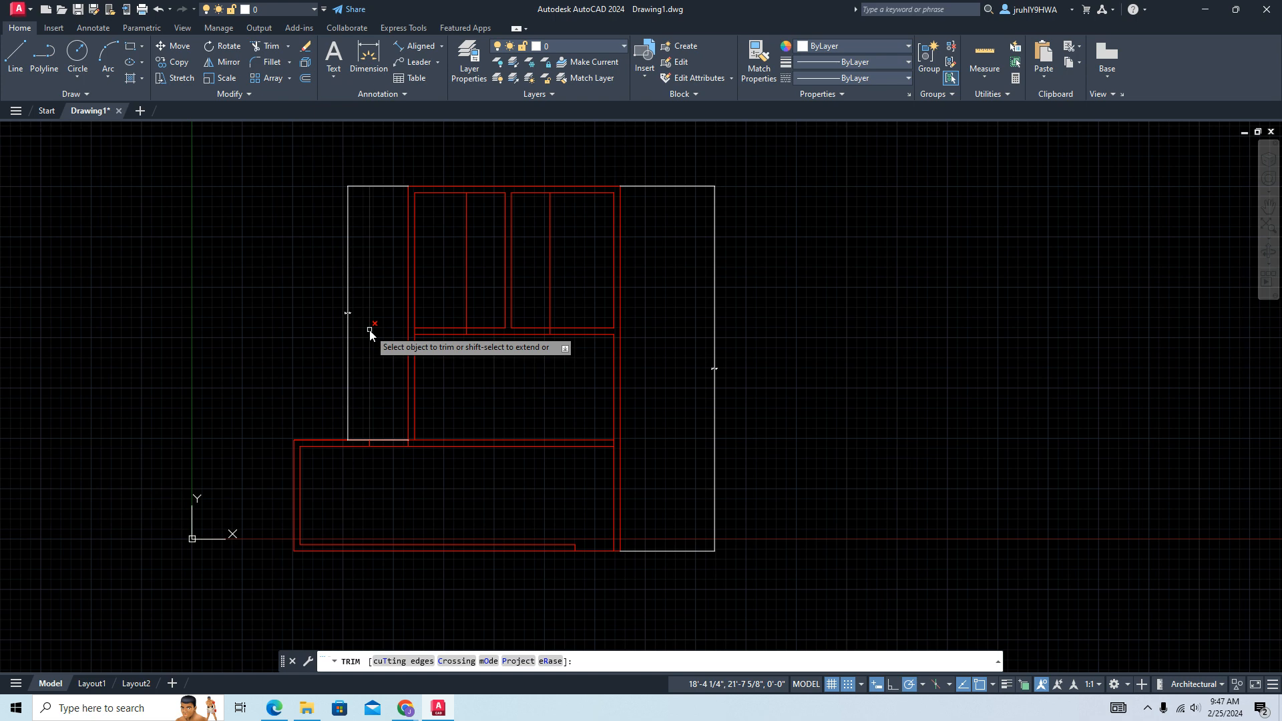
pyautogui.click(370, 334)
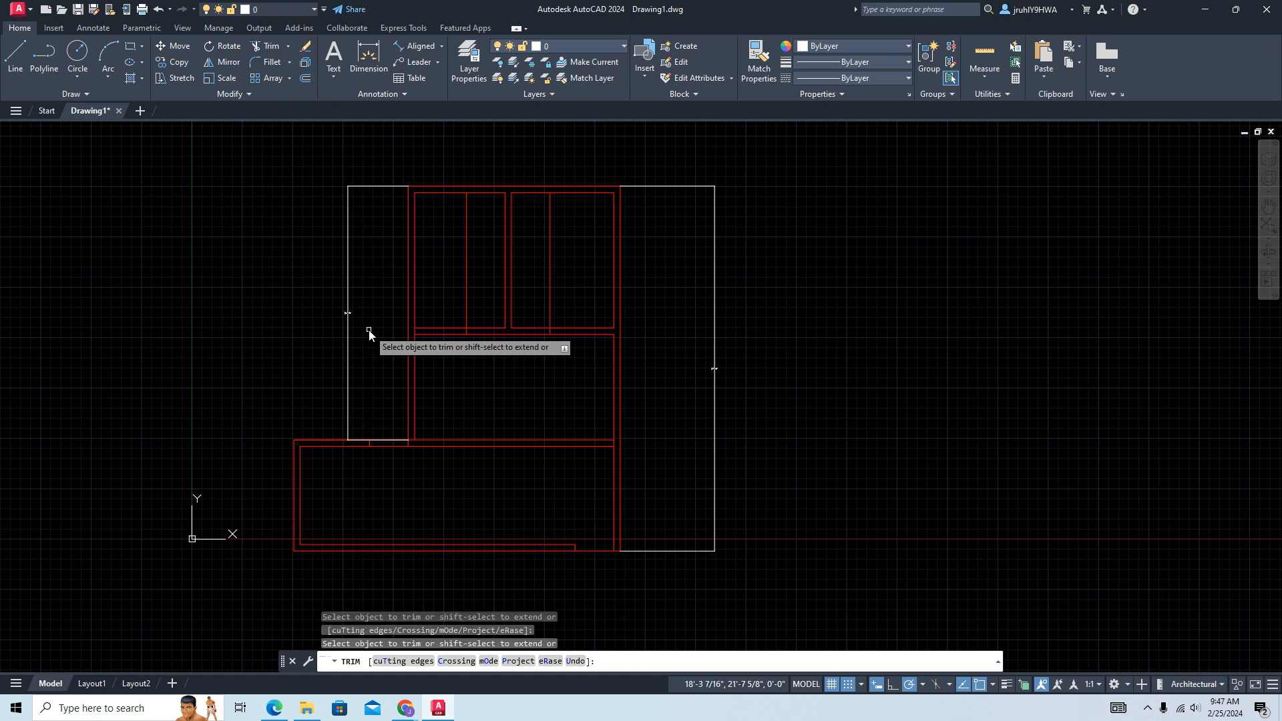
pyautogui.click(390, 440)
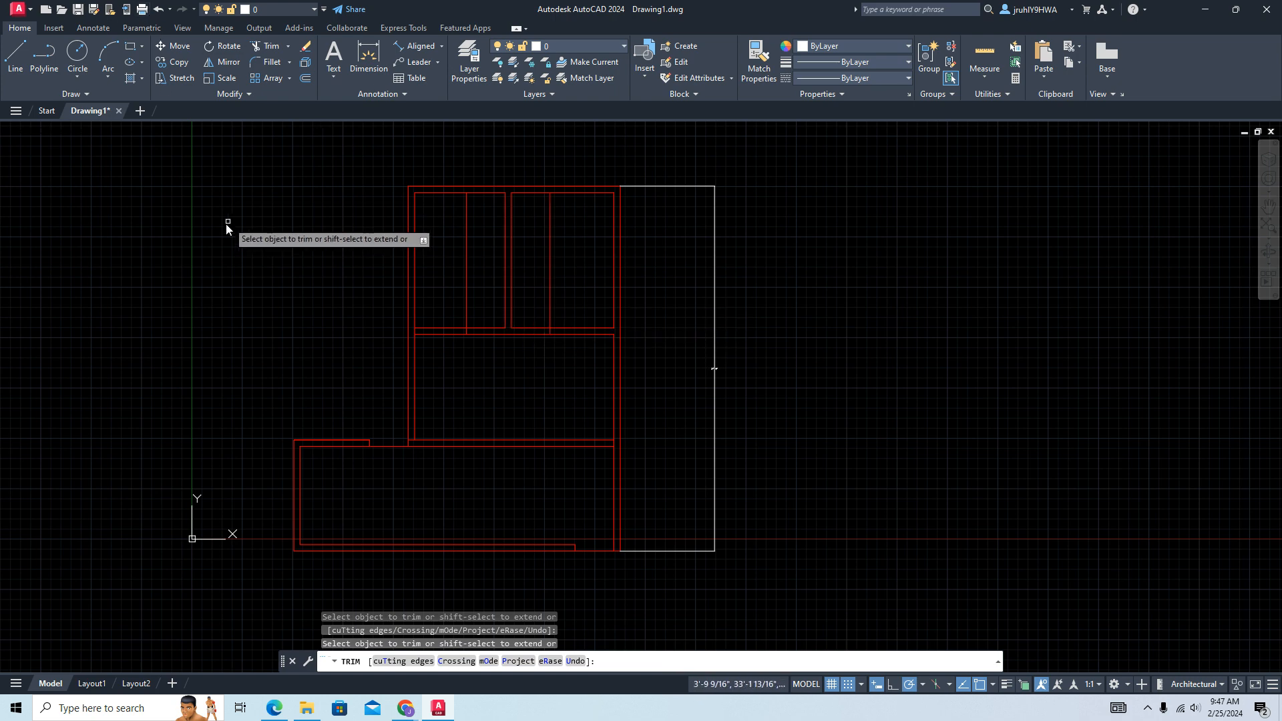
pyautogui.press('Escape')
# - Extend both lines of the vertical partition down to the horizontal partition's lower line
pyautogui.press('BackSpace')
pyautogui.write('et')
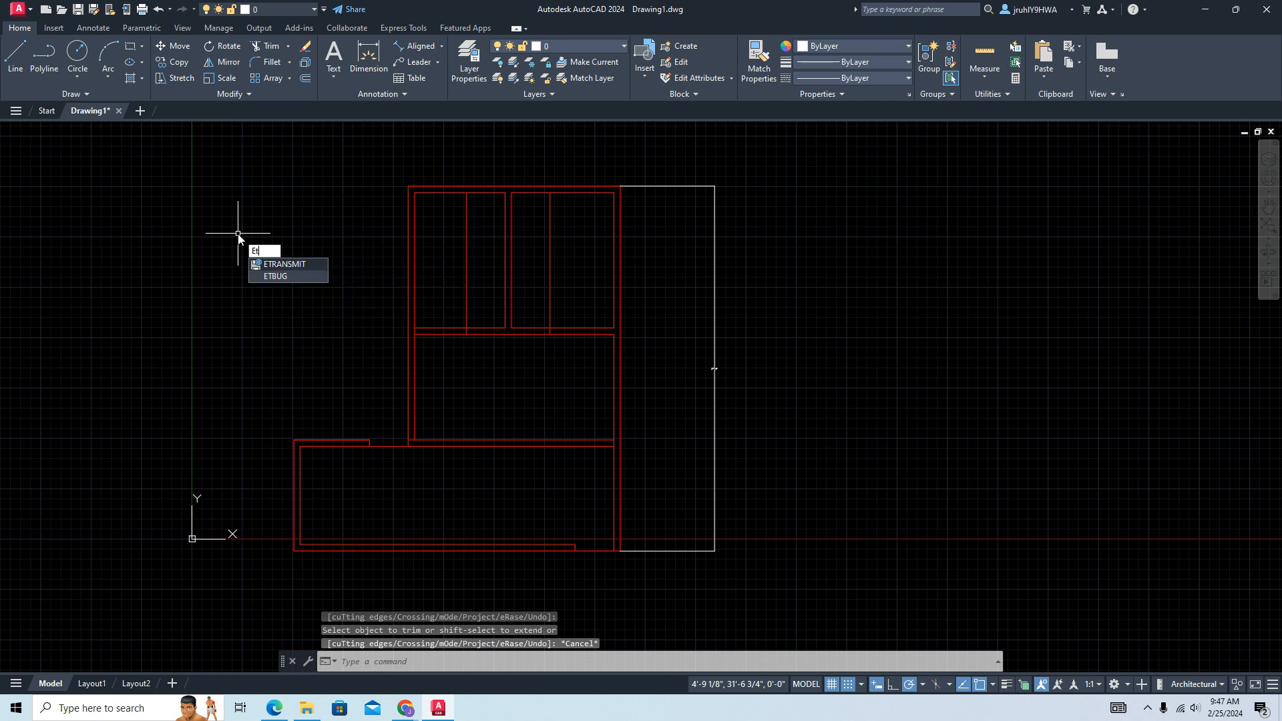
pyautogui.write('en')
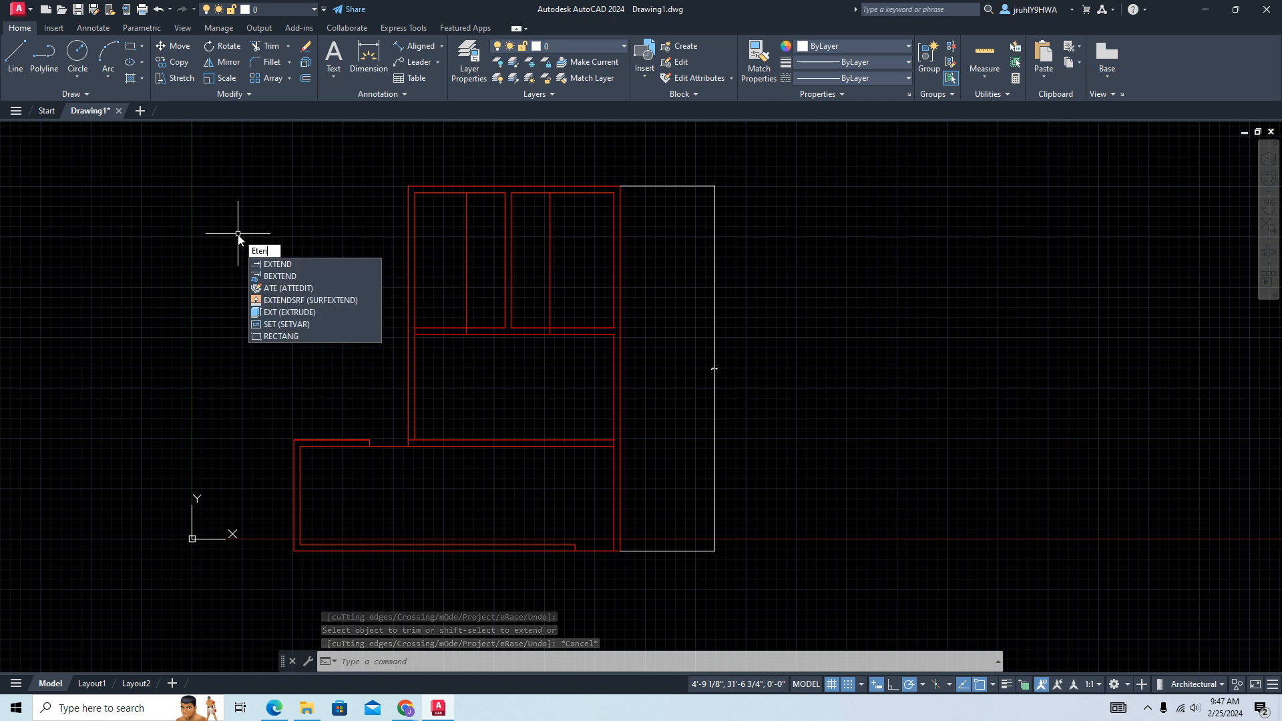
pyautogui.click(268, 265)
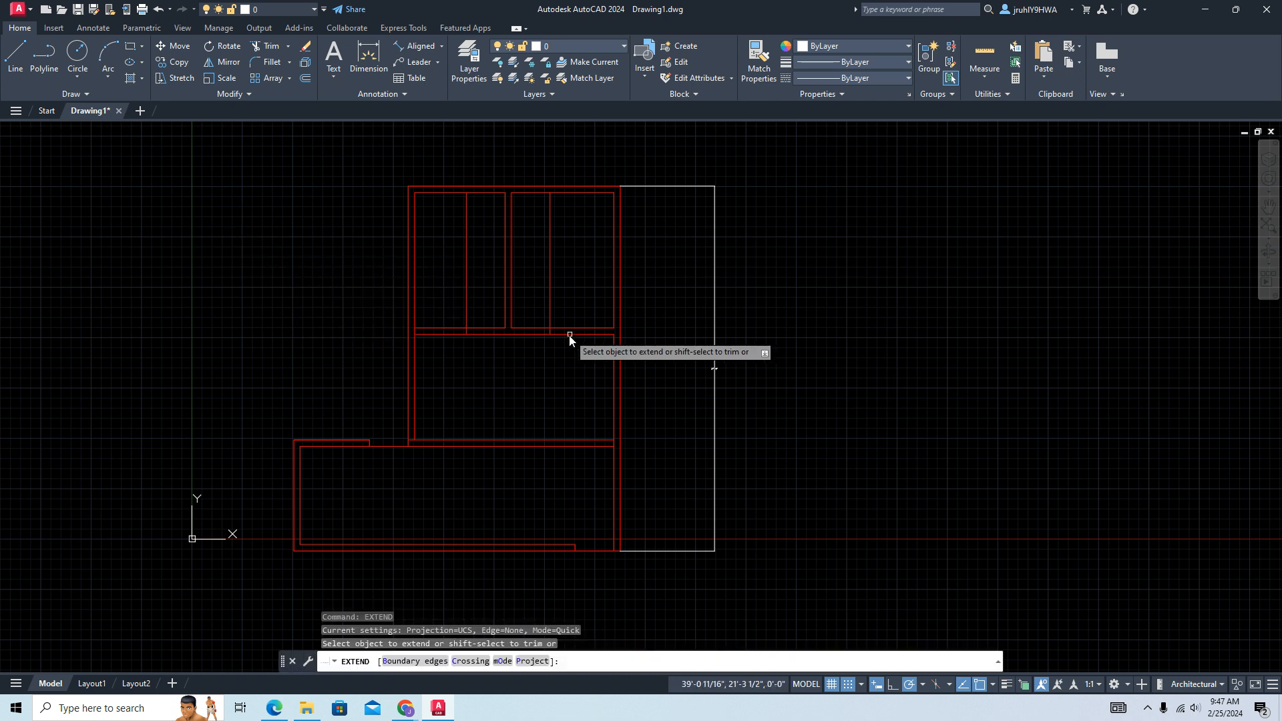
pyautogui.click(512, 316)
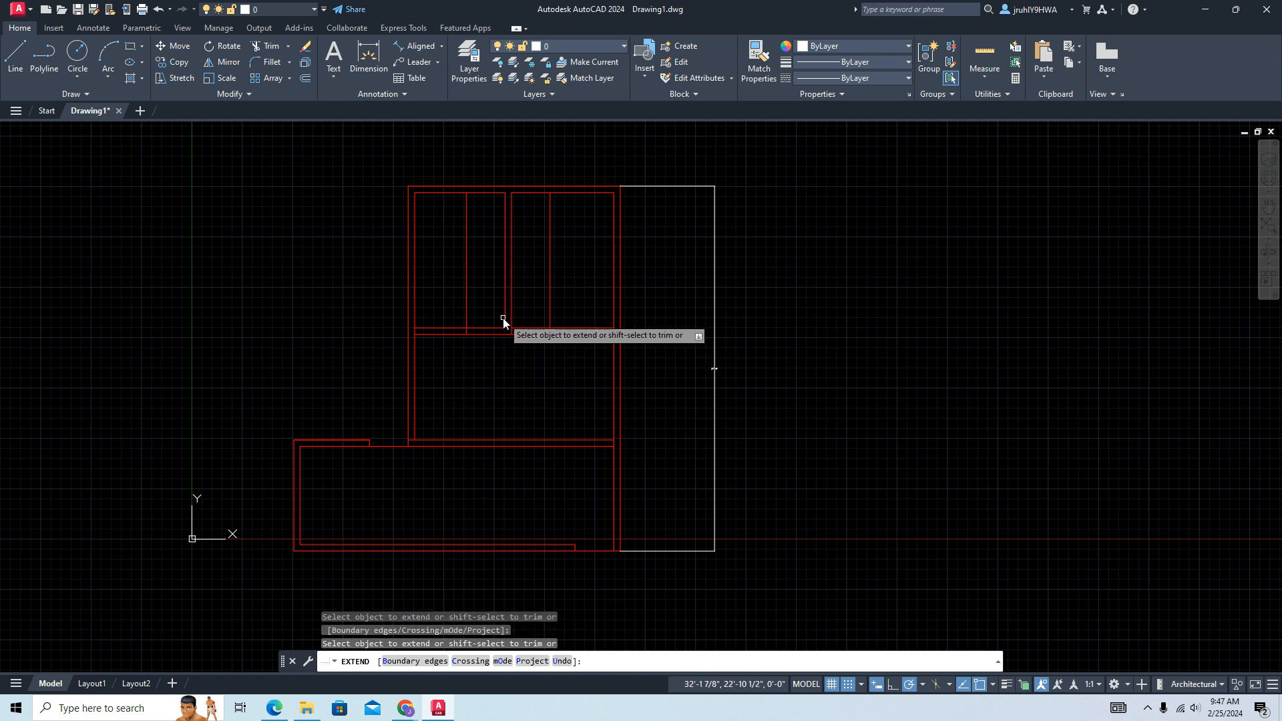
pyautogui.click(504, 318)
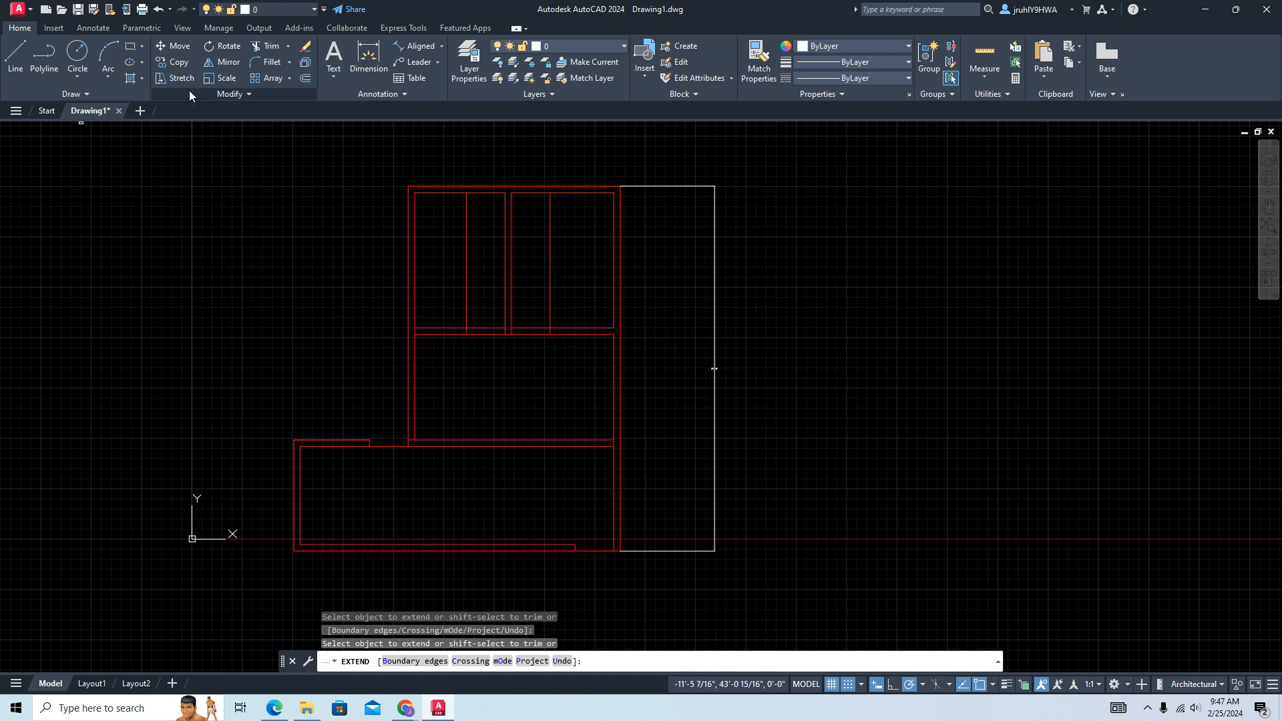
# - Trim the horizontal partition's lines and the leftover offset lines to leave 4' openings on both sides of the vertical partition
pyautogui.click(264, 46)
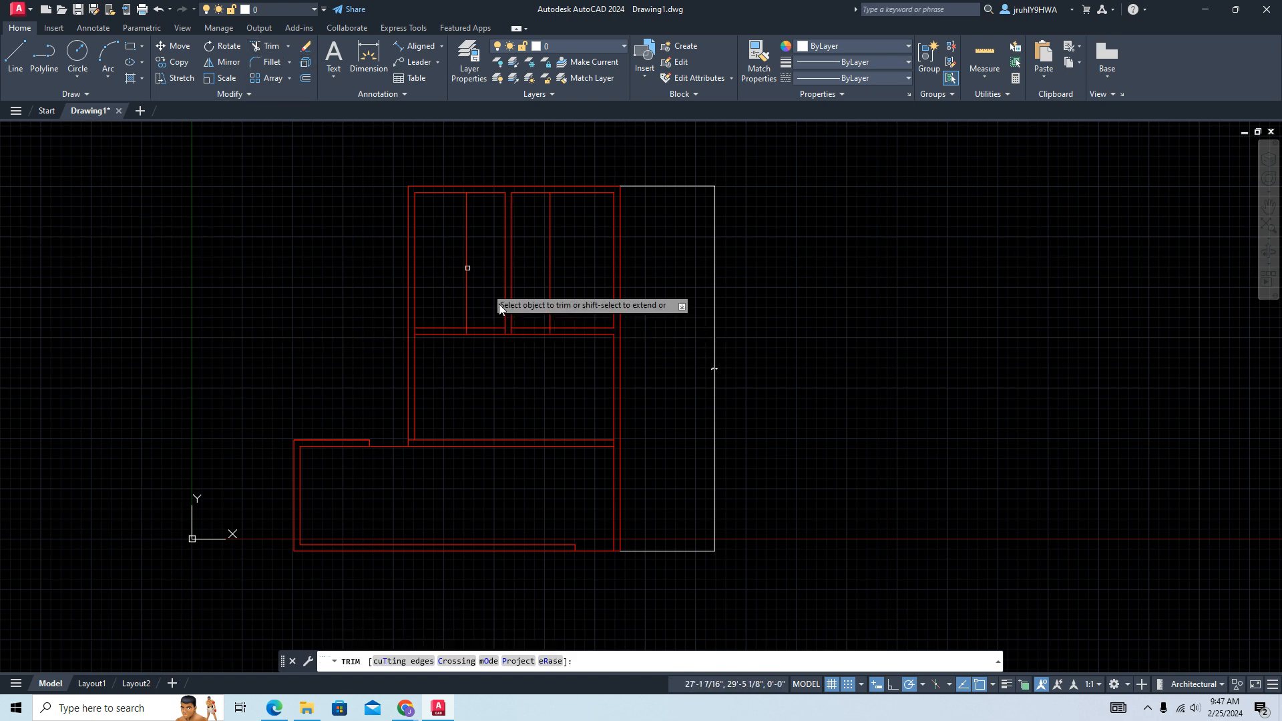
pyautogui.click(530, 329)
pyautogui.click(550, 311)
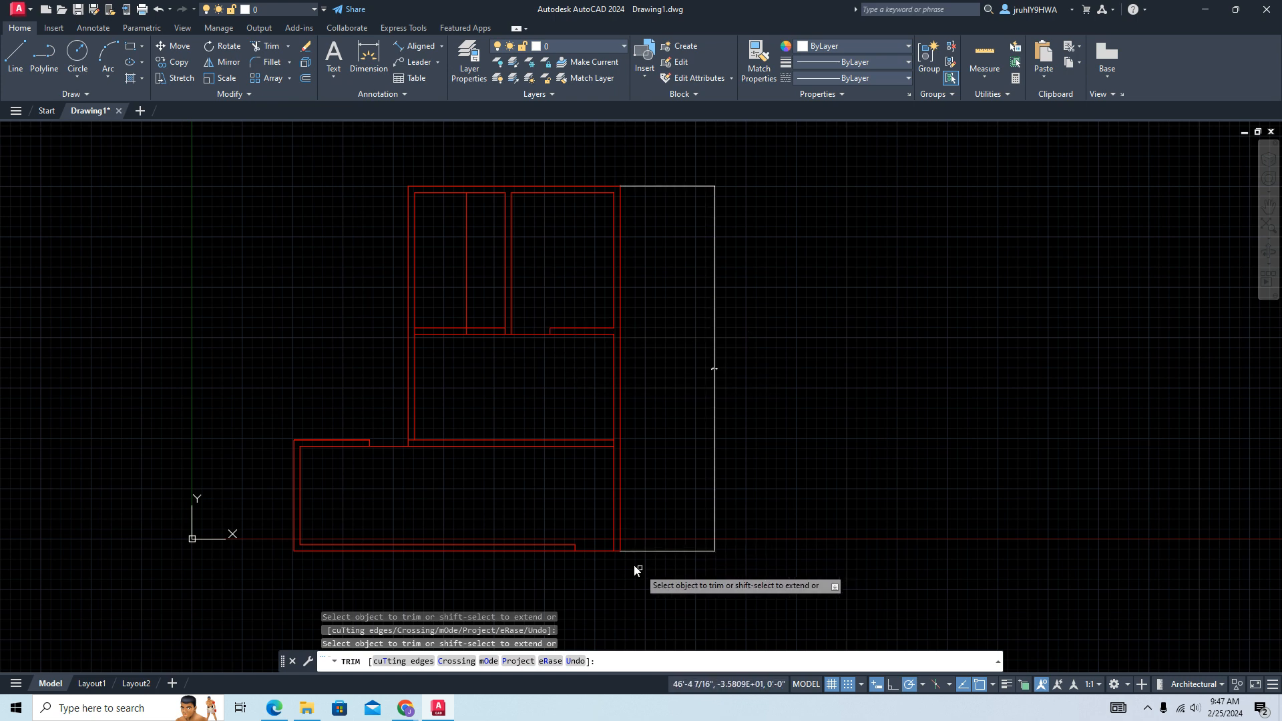
pyautogui.click(390, 446)
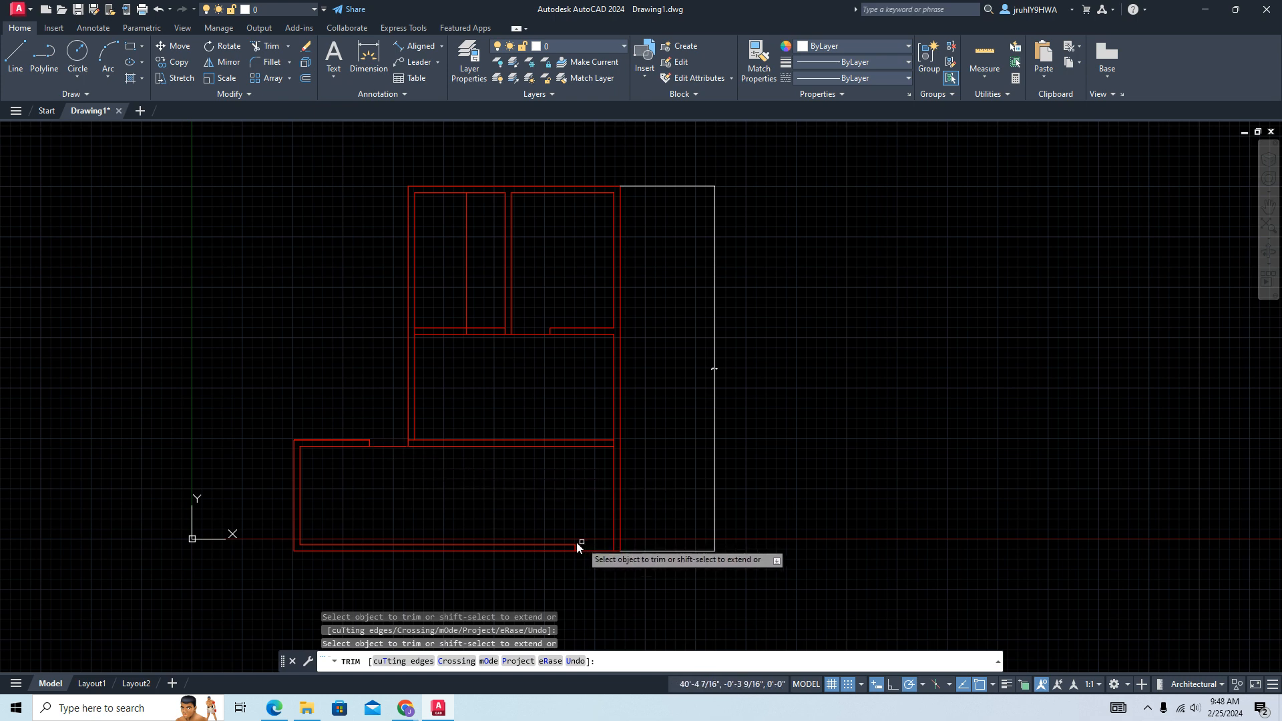
pyautogui.click(529, 335)
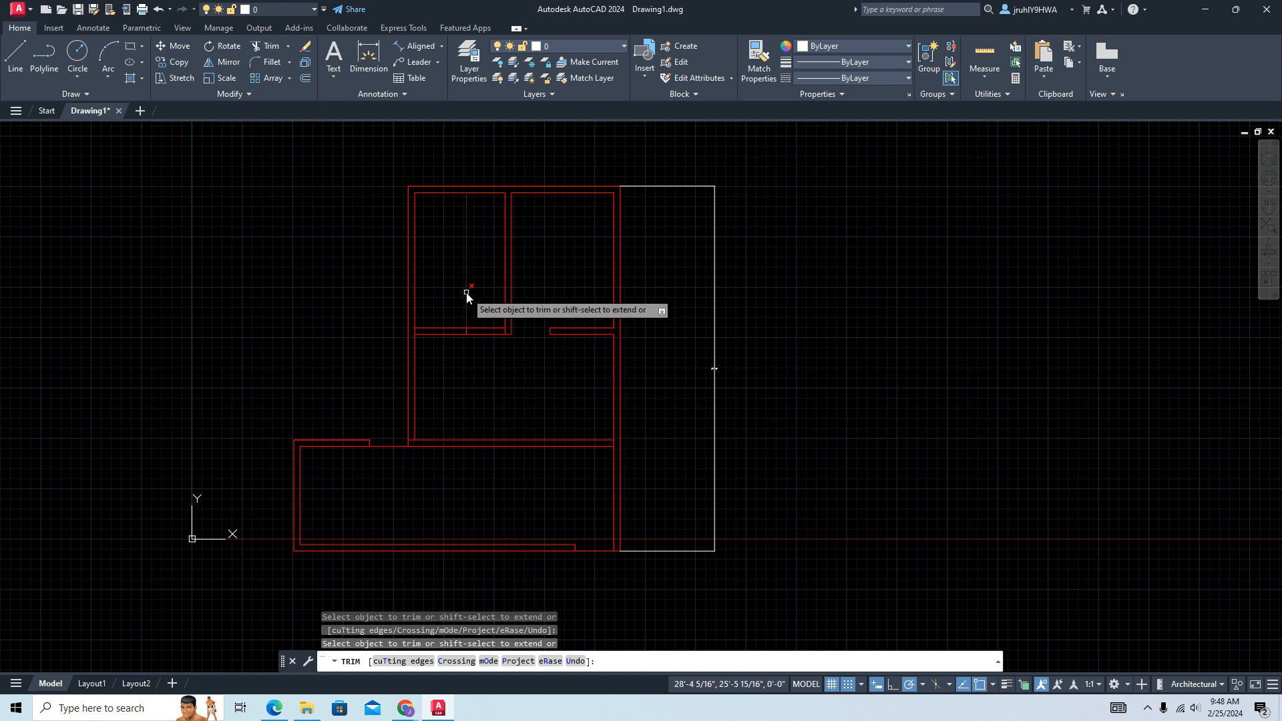
pyautogui.click(487, 328)
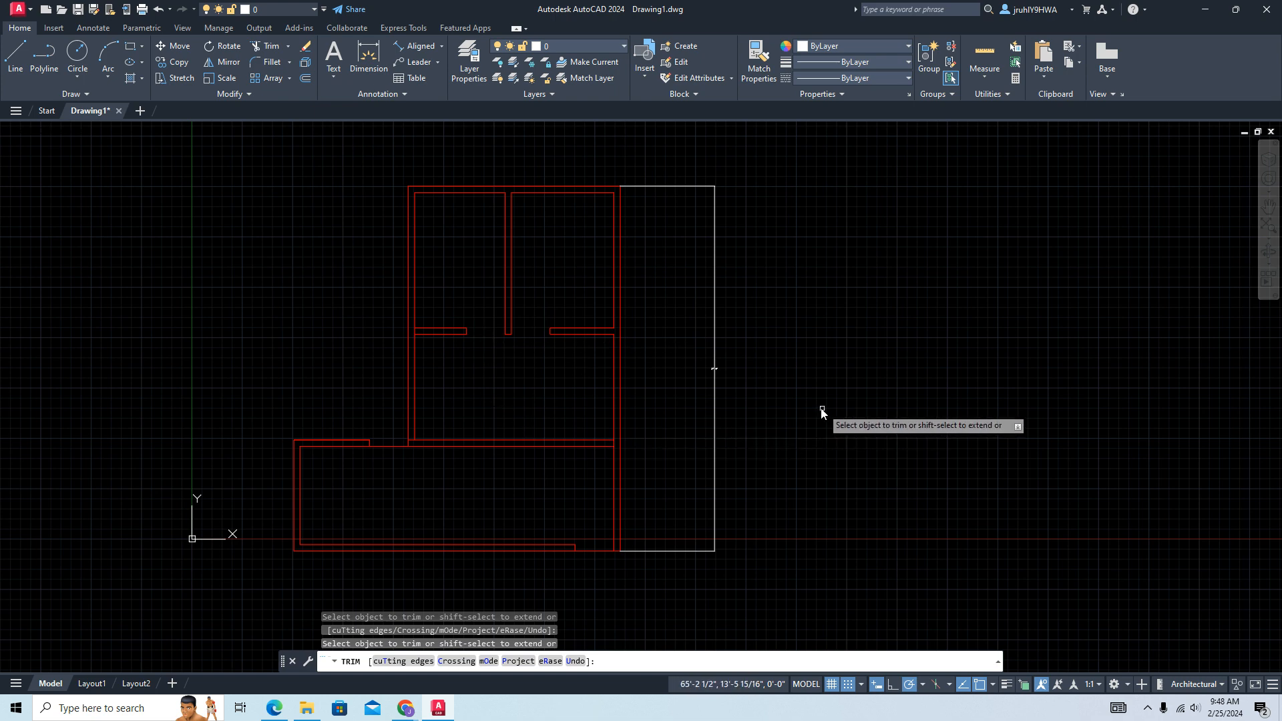
# - Examine the trimmed openings and the wall junctions along the right wall of the floor plan
pyautogui.scroll(-2, 789, 434)
pyautogui.scroll(5, 781, 438)
pyautogui.scroll(-4, 768, 418)
pyautogui.scroll(5, 406, 442)
pyautogui.scroll(-2, 568, 461)
pyautogui.scroll(-2, 568, 460)
pyautogui.moveTo(1074, 414); pyautogui.dragTo(849, 344, button='middle')
pyautogui.scroll(2, 528, 325)
pyautogui.scroll(-4, 521, 322)
pyautogui.scroll(-2, 667, 316)
pyautogui.moveTo(728, 330); pyautogui.dragTo(641, 352, button='middle')
pyautogui.scroll(2, 633, 342)
pyautogui.scroll(4, 439, 380)
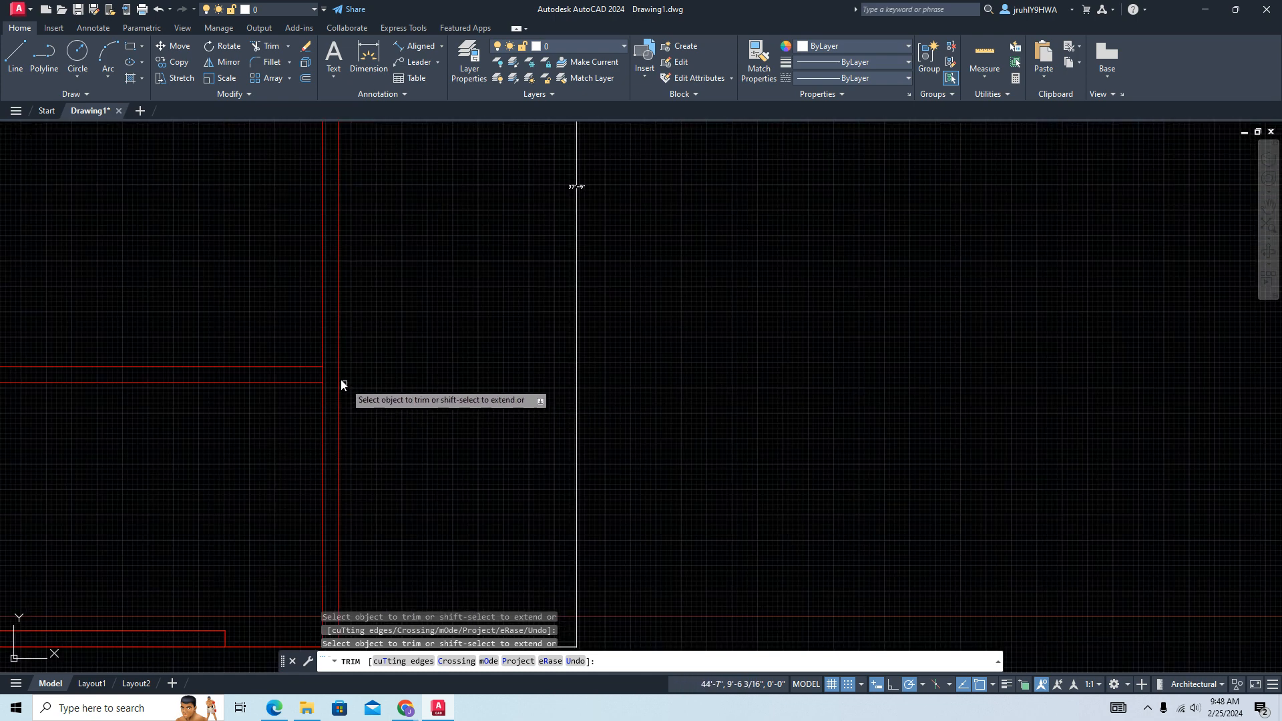
pyautogui.scroll(-4, 340, 379)
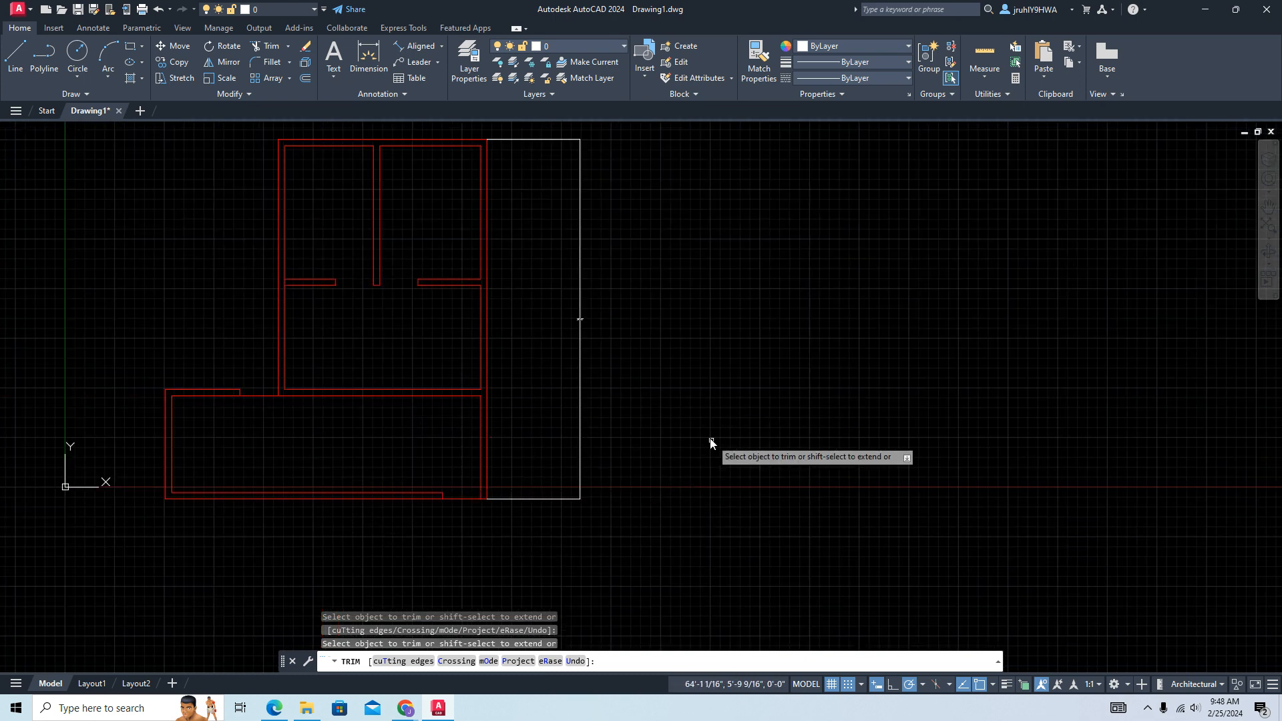
pyautogui.click(610, 46)
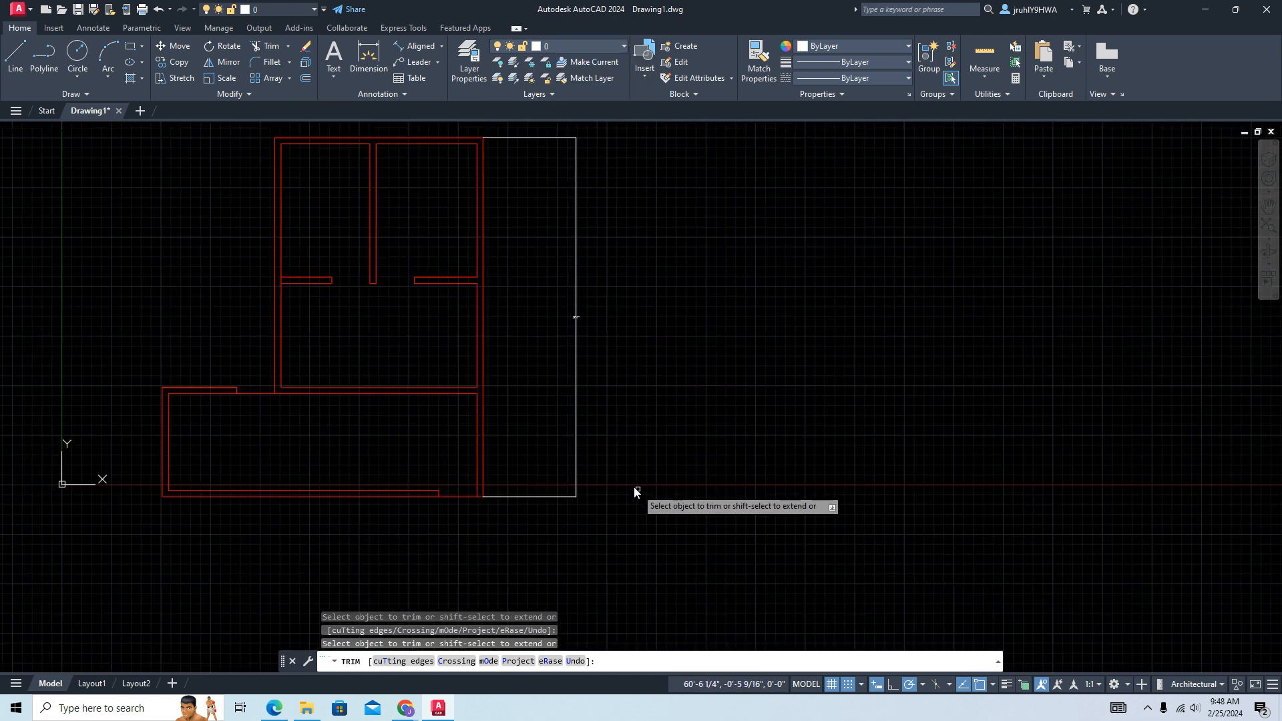
# - End trimming and erase the vertical dimension beside the right wall
pyautogui.press('Escape')
pyautogui.press('Escape')
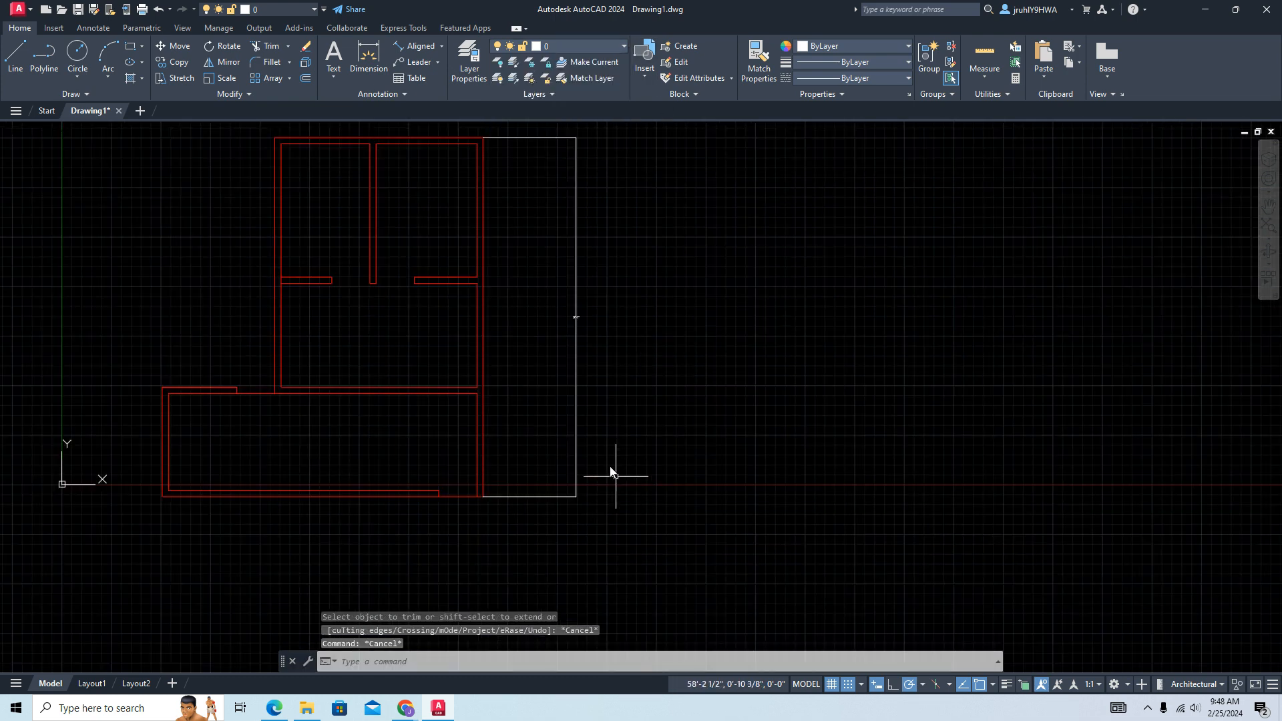
pyautogui.click(579, 302)
pyautogui.moveTo(563, 324)
pyautogui.mouseDown()
pyautogui.moveTo(610, 358)
pyautogui.moveTo(568, 364)
pyautogui.moveTo(573, 381)
pyautogui.mouseUp()
pyautogui.press('Delete')
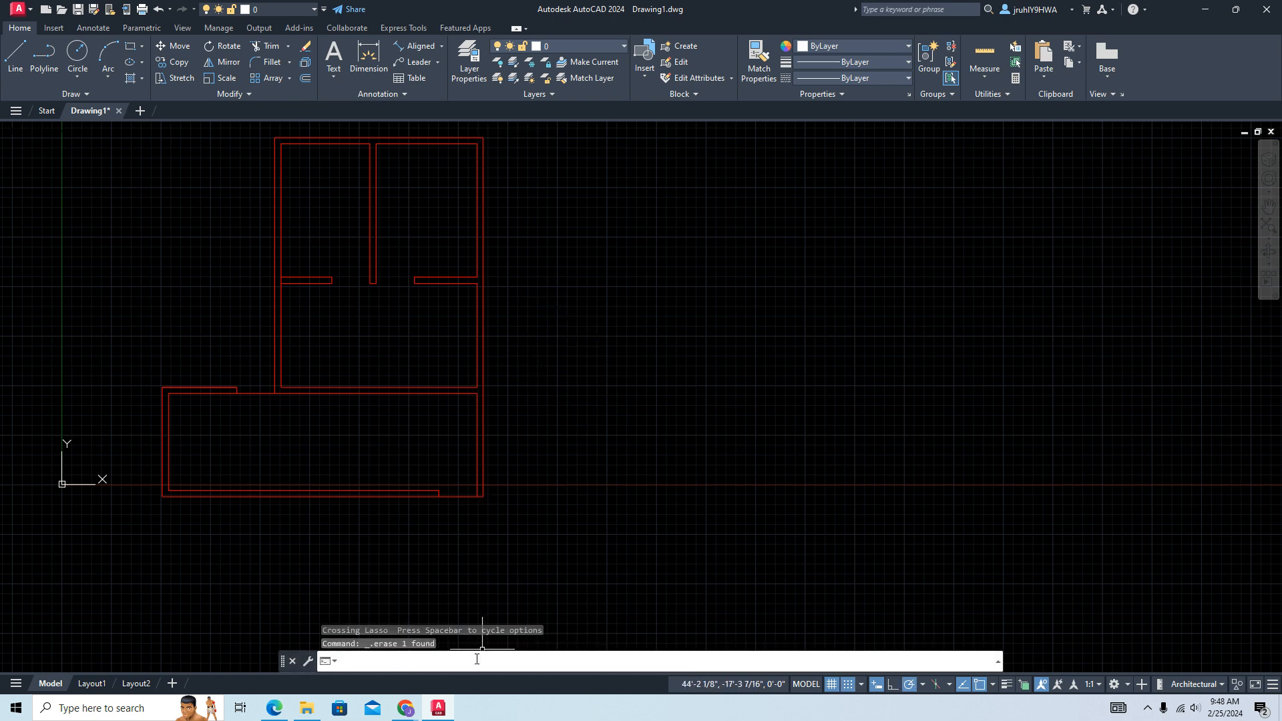
# - Set the Standard dimension style's text height to 2 11/16" and close the Dimension Style Manager
pyautogui.press('Return')
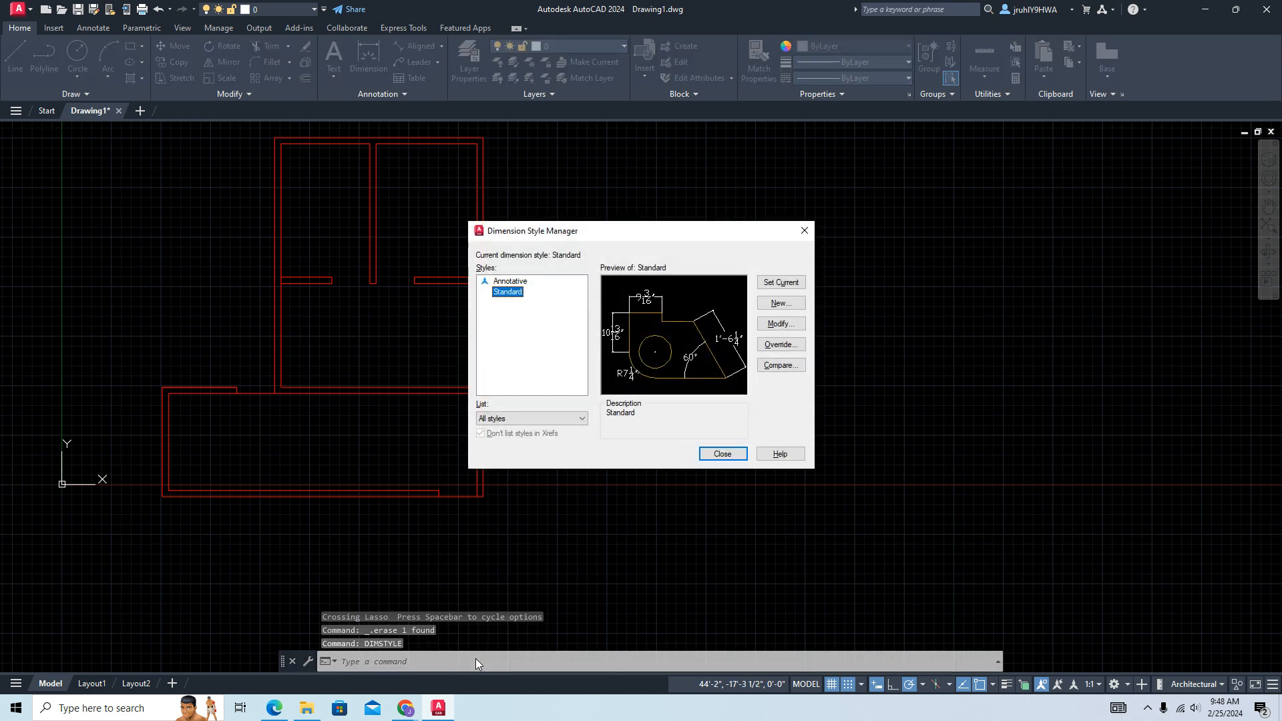
pyautogui.click(794, 323)
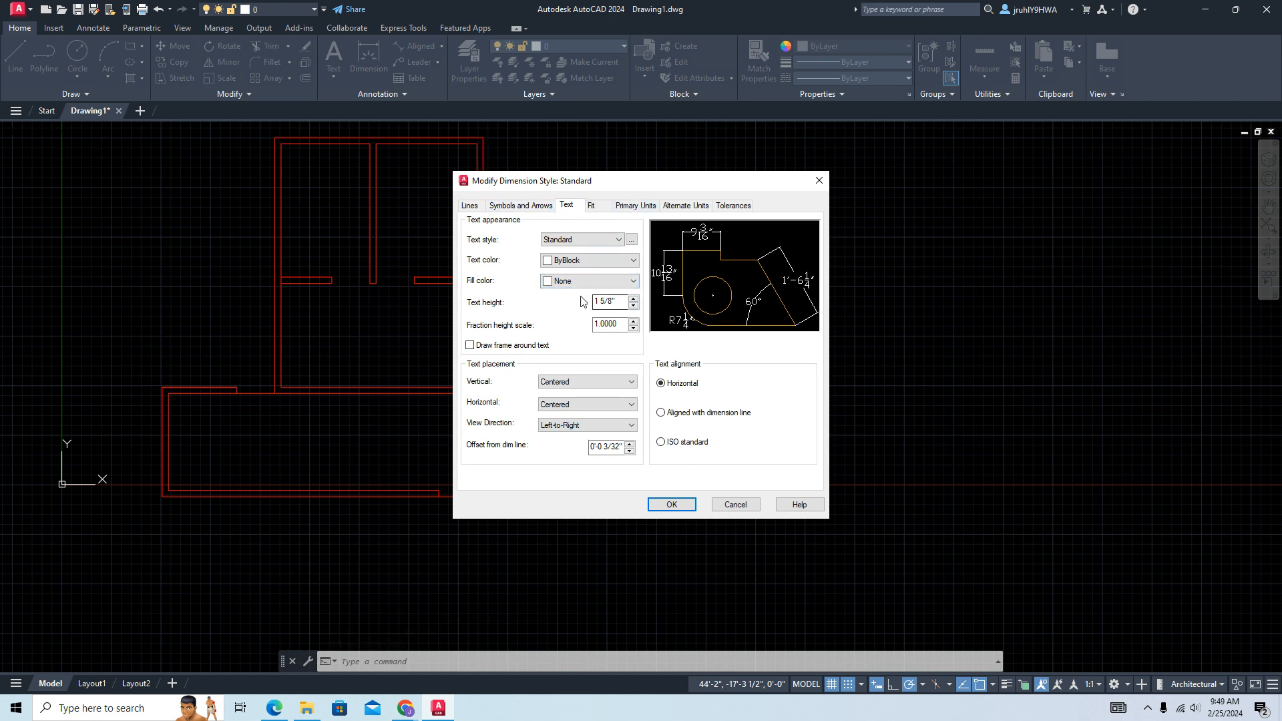
pyautogui.click(633, 298)
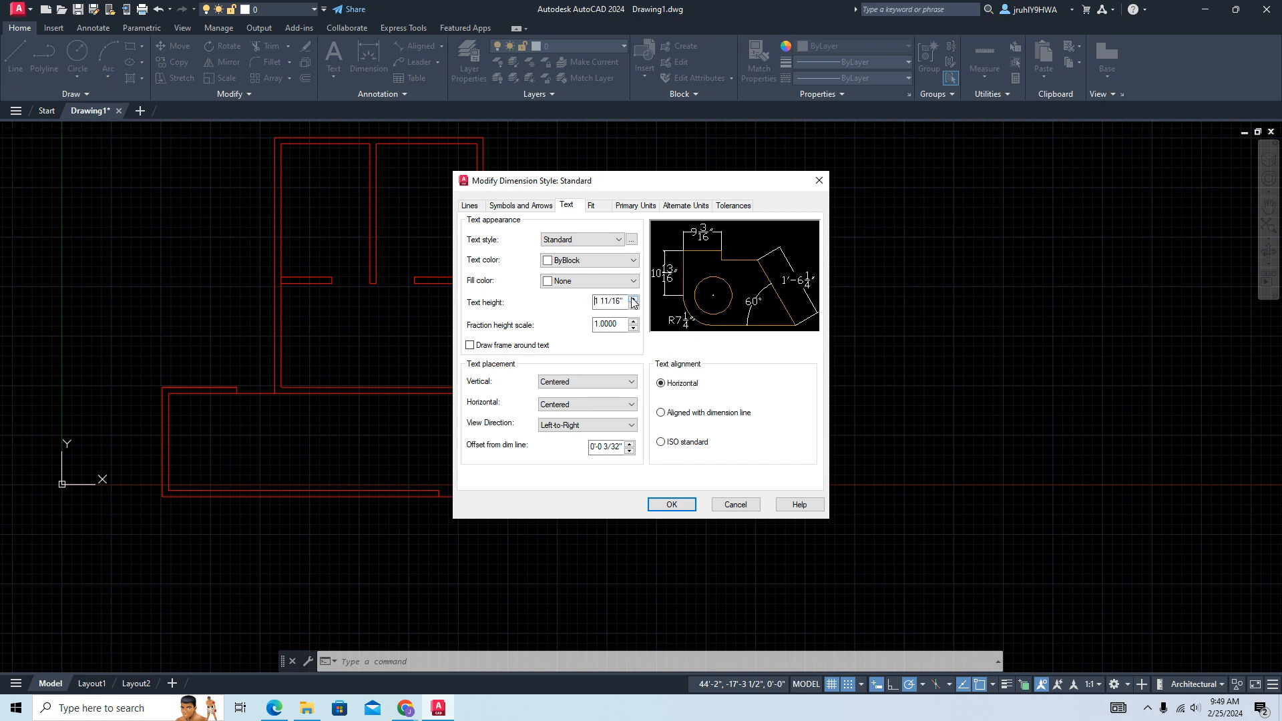
pyautogui.click(632, 298)
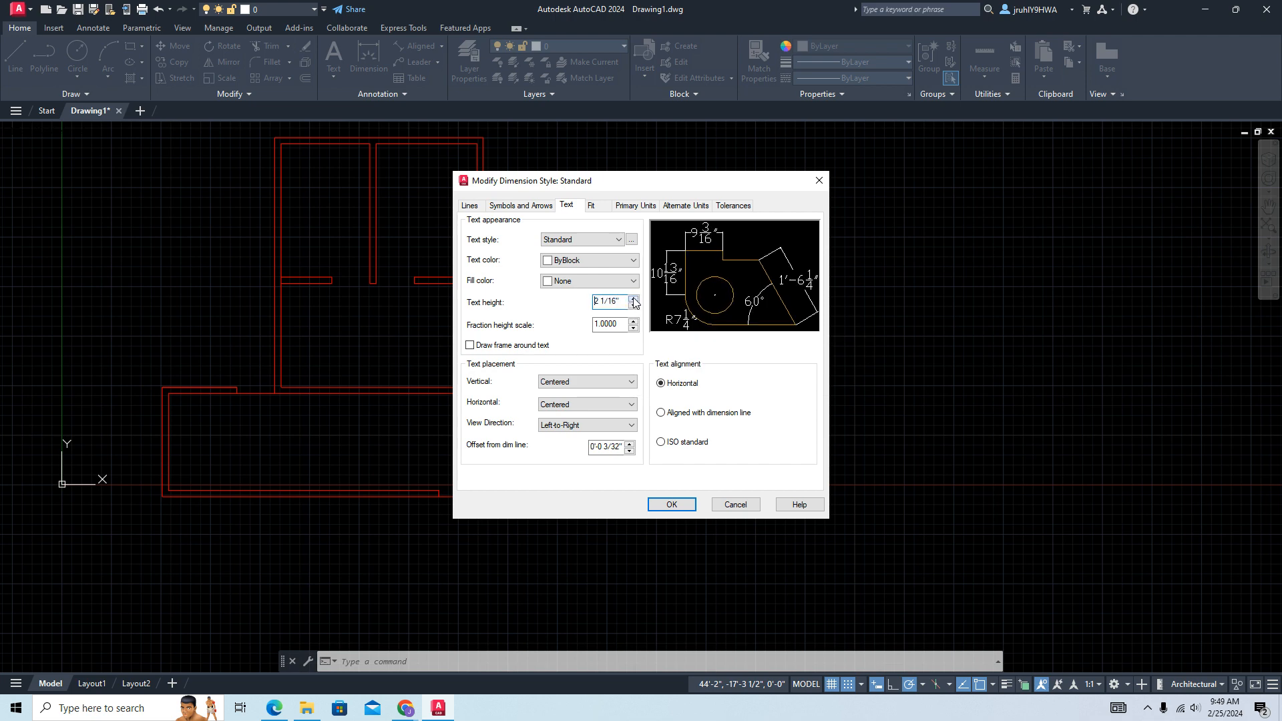
pyautogui.click(633, 299)
pyautogui.click(633, 299)
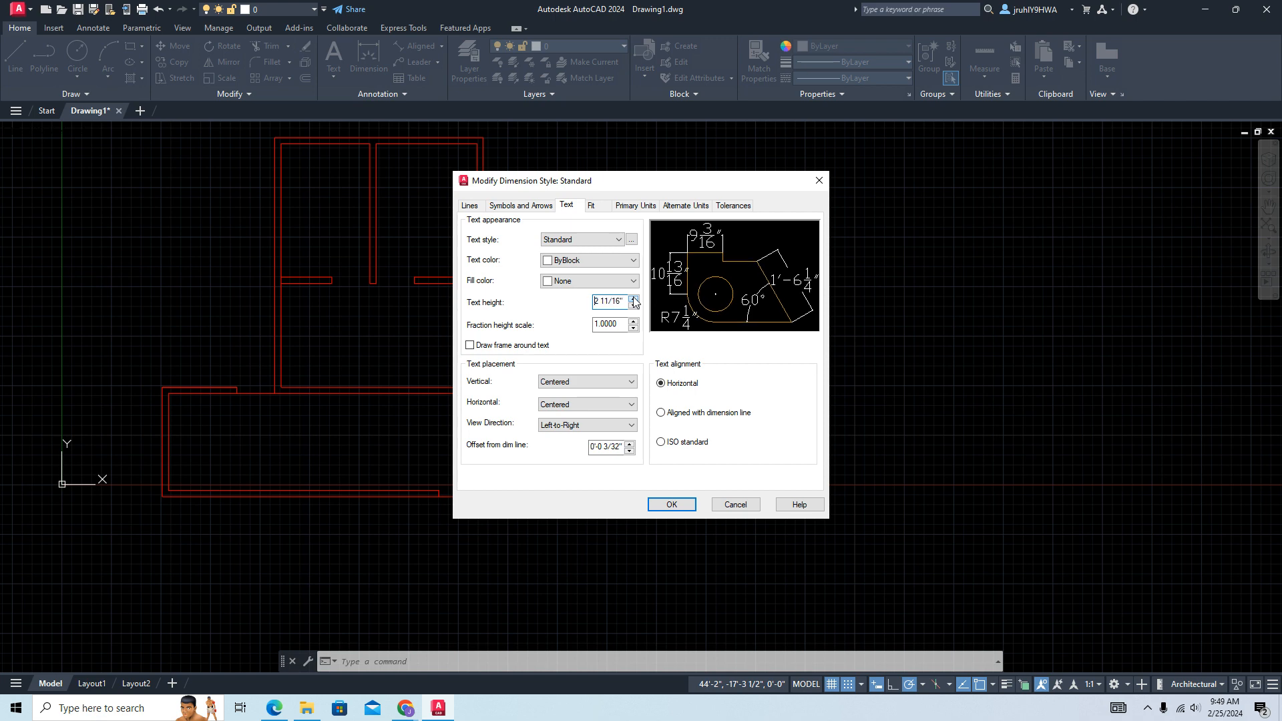
pyautogui.click(668, 504)
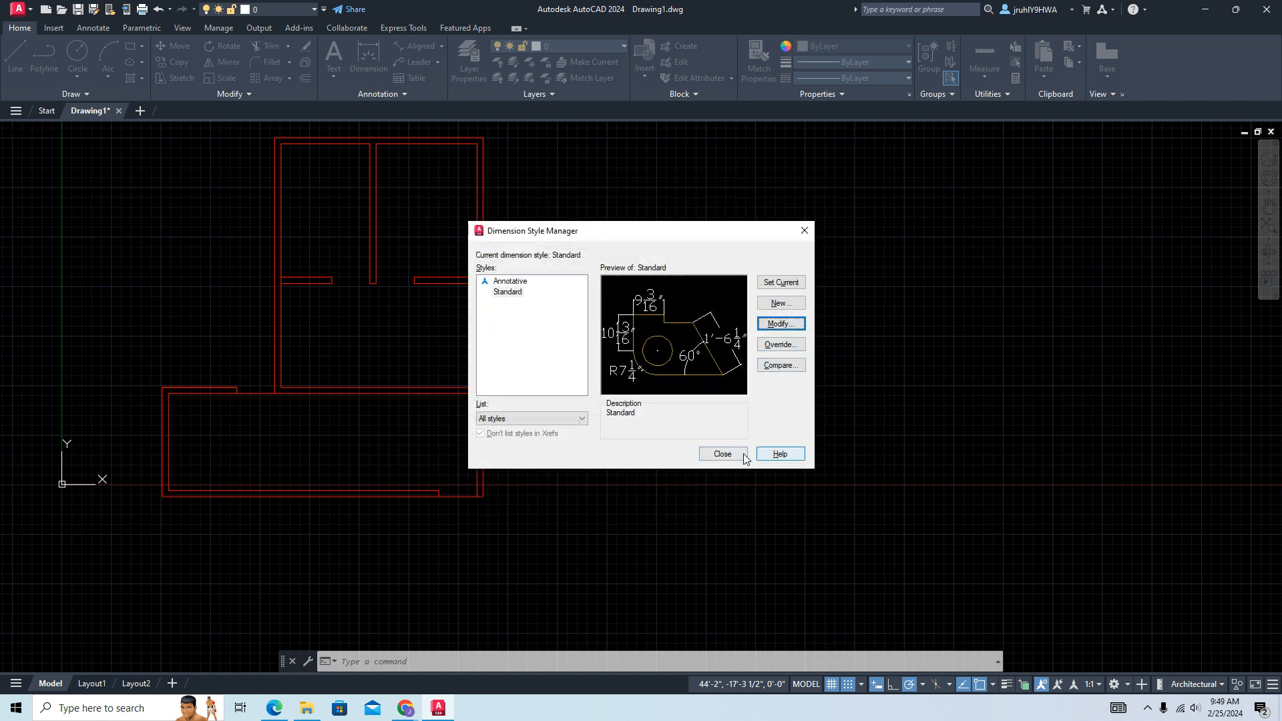
pyautogui.click(723, 455)
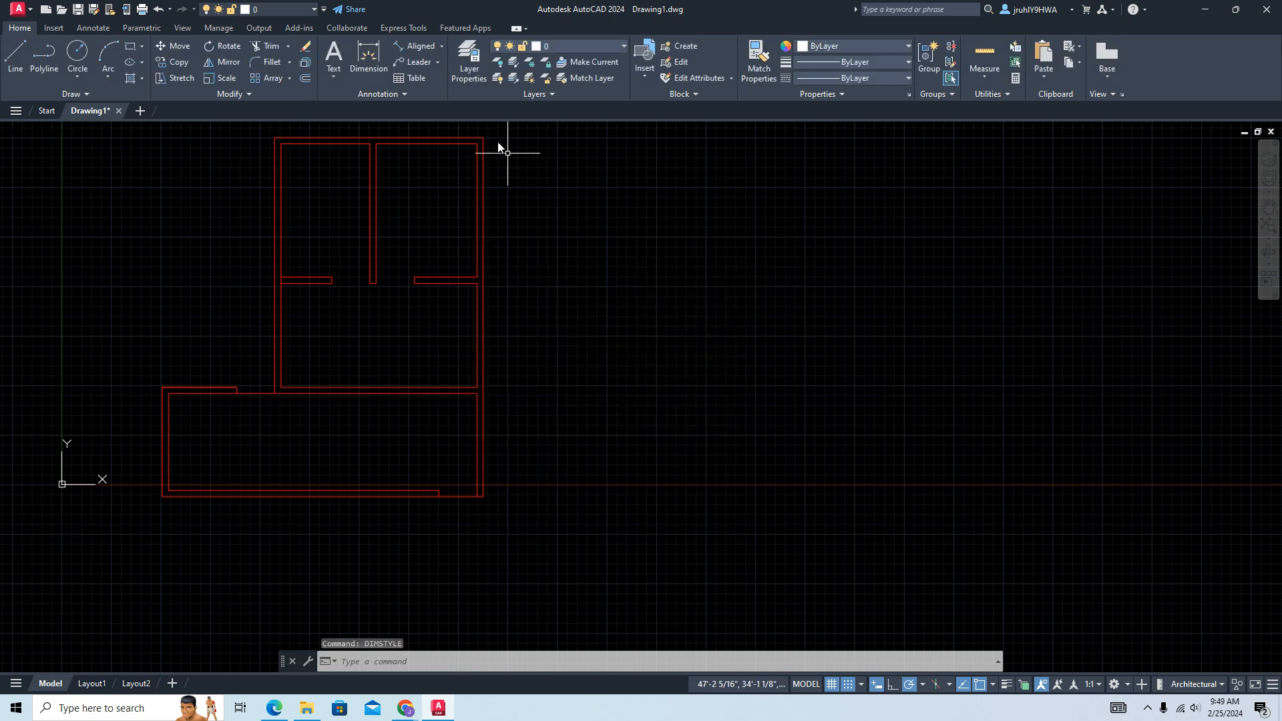
# - Add a vertical linear dimension along the full outer face of the right wall, placing the dimension line outside the floor plan
pyautogui.click(430, 46)
pyautogui.click(441, 46)
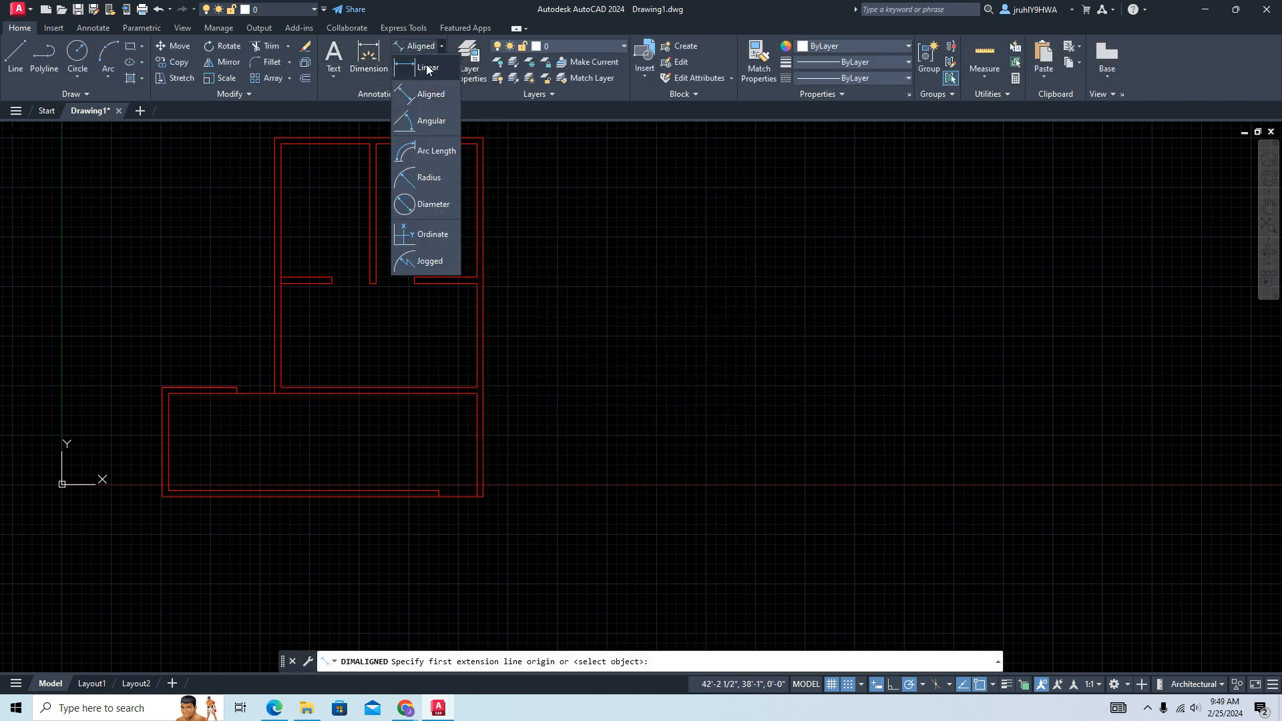
pyautogui.click(428, 68)
pyautogui.click(484, 138)
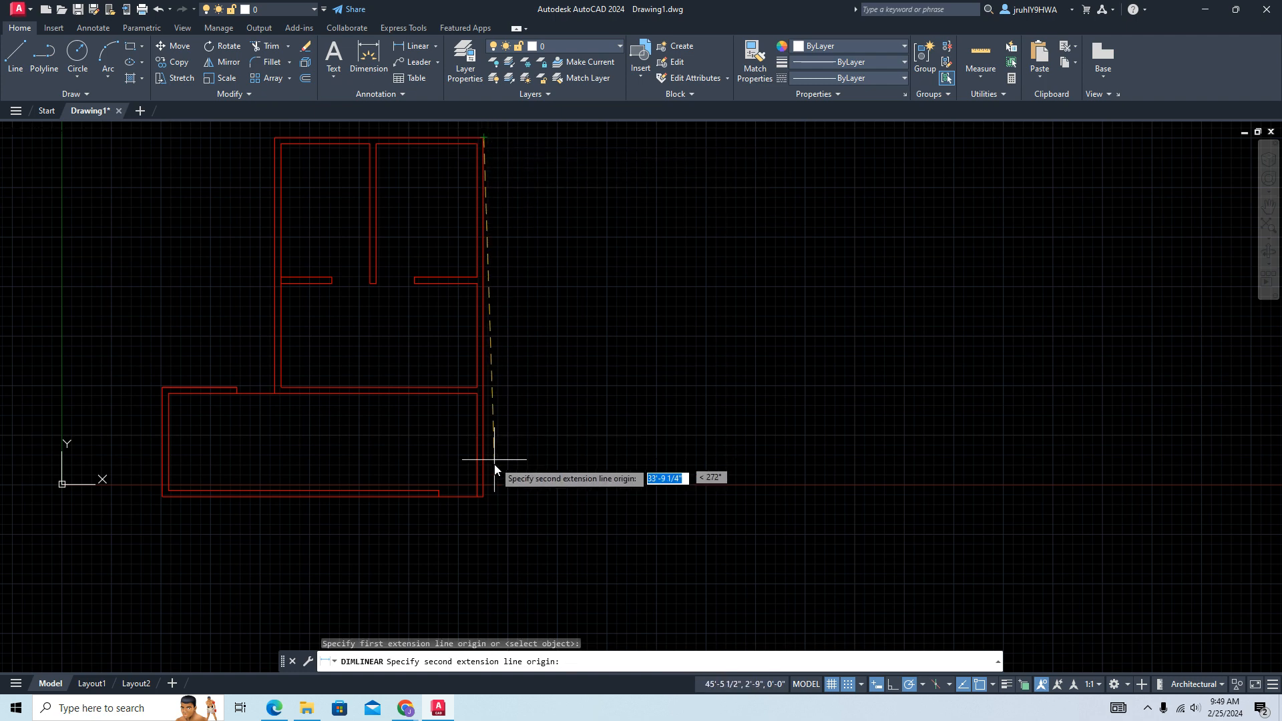
pyautogui.click(489, 505)
pyautogui.click(532, 488)
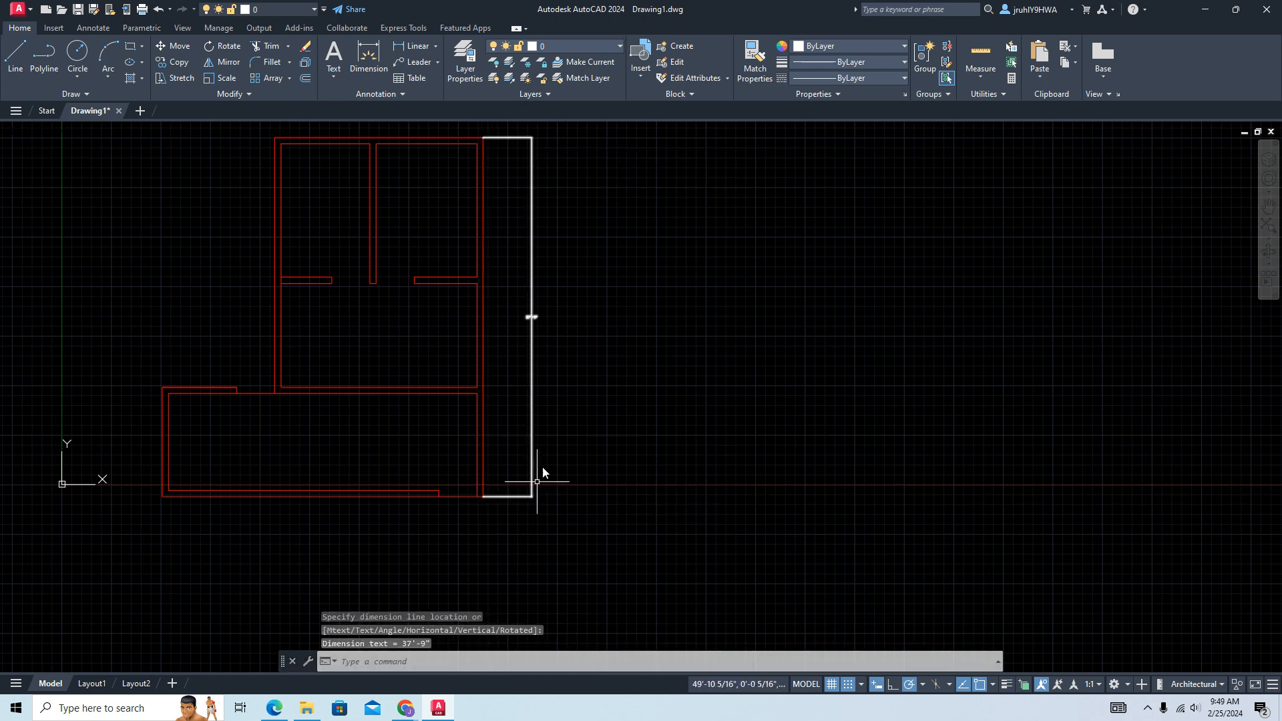
pyautogui.scroll(2, 558, 434)
pyautogui.scroll(-1, 595, 381)
pyautogui.scroll(-1, 656, 414)
pyautogui.moveTo(658, 409); pyautogui.dragTo(617, 376, button='middle')
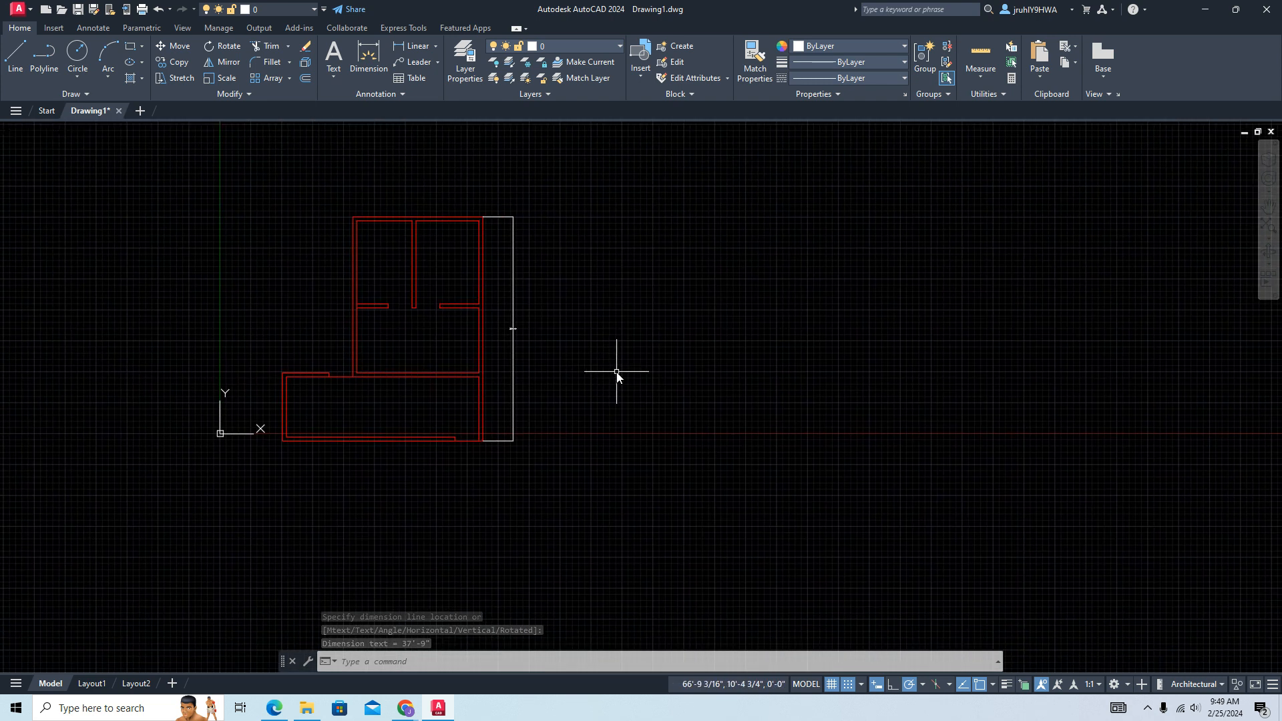